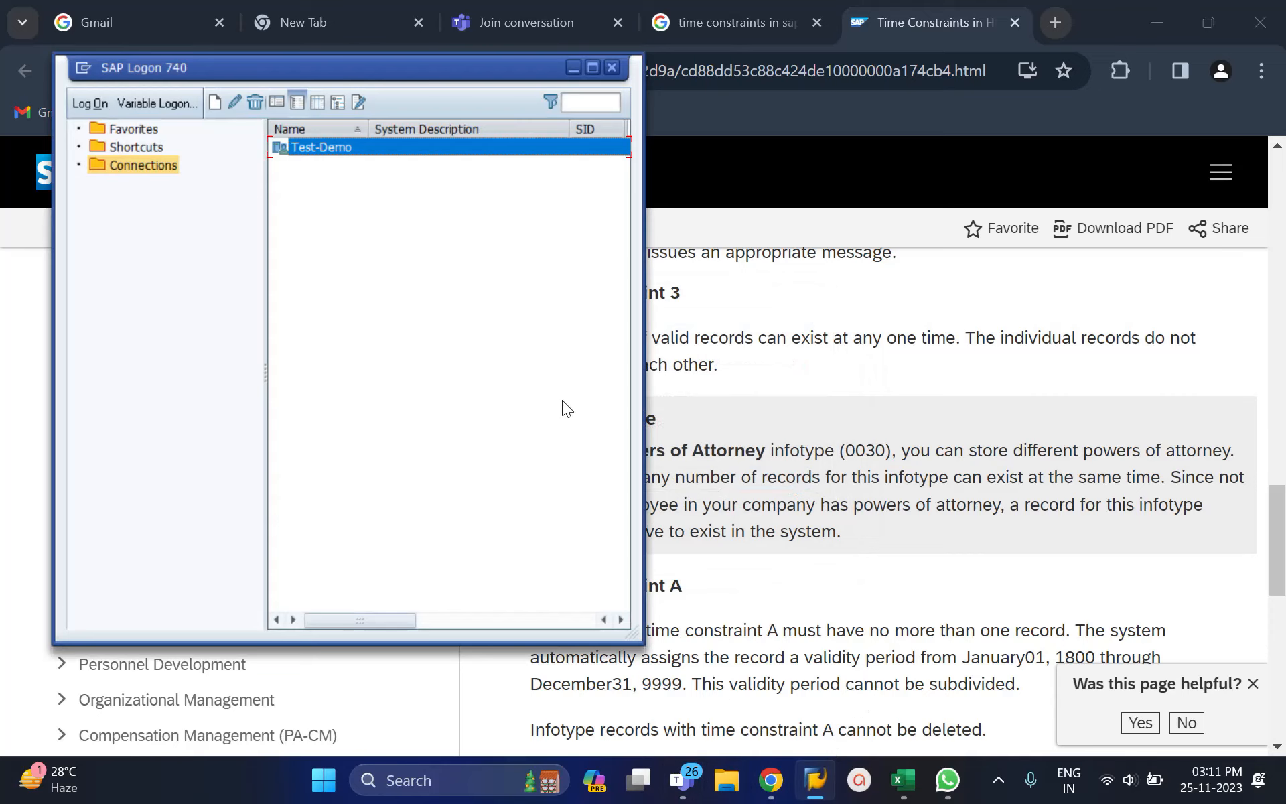
Step: Log on to the Test-Demo system with the saved user and its password
double_click(448, 148)
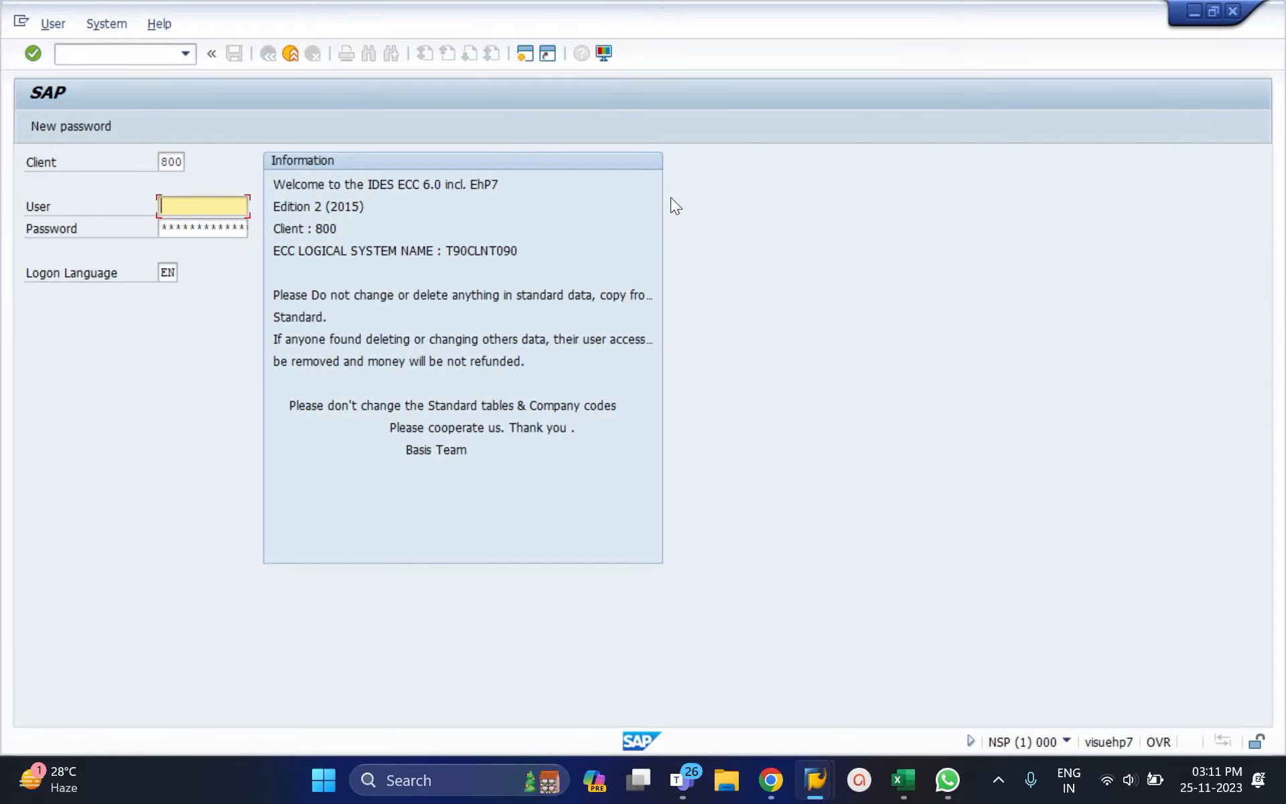
key("Down")
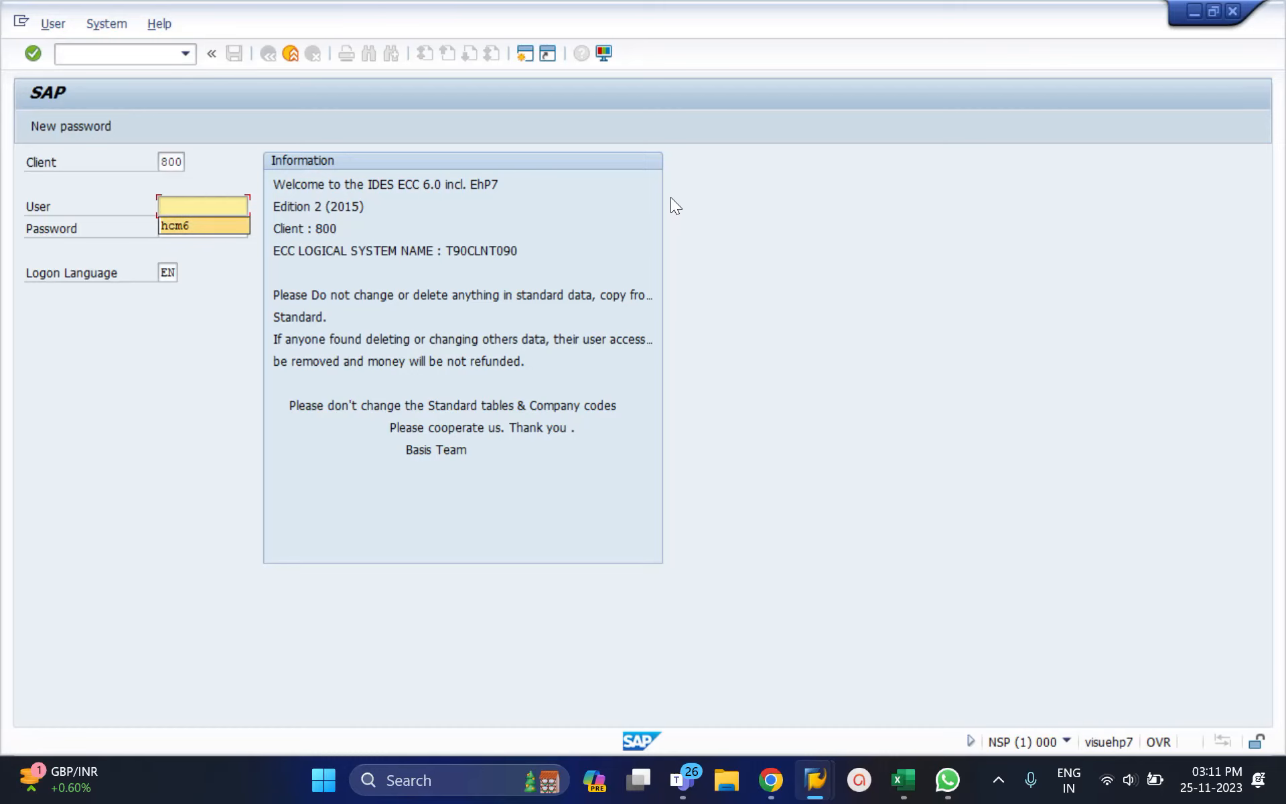
key("Tab")
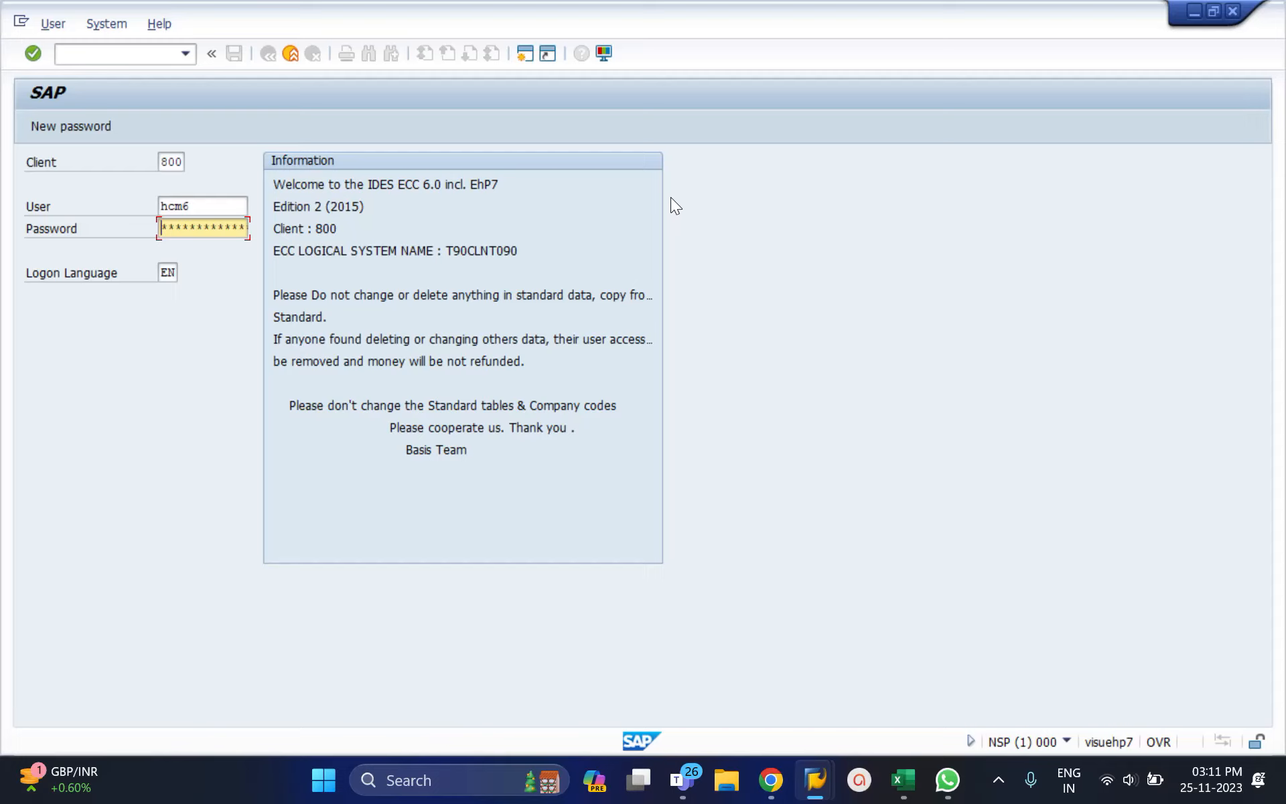
type("******")
key("Return")
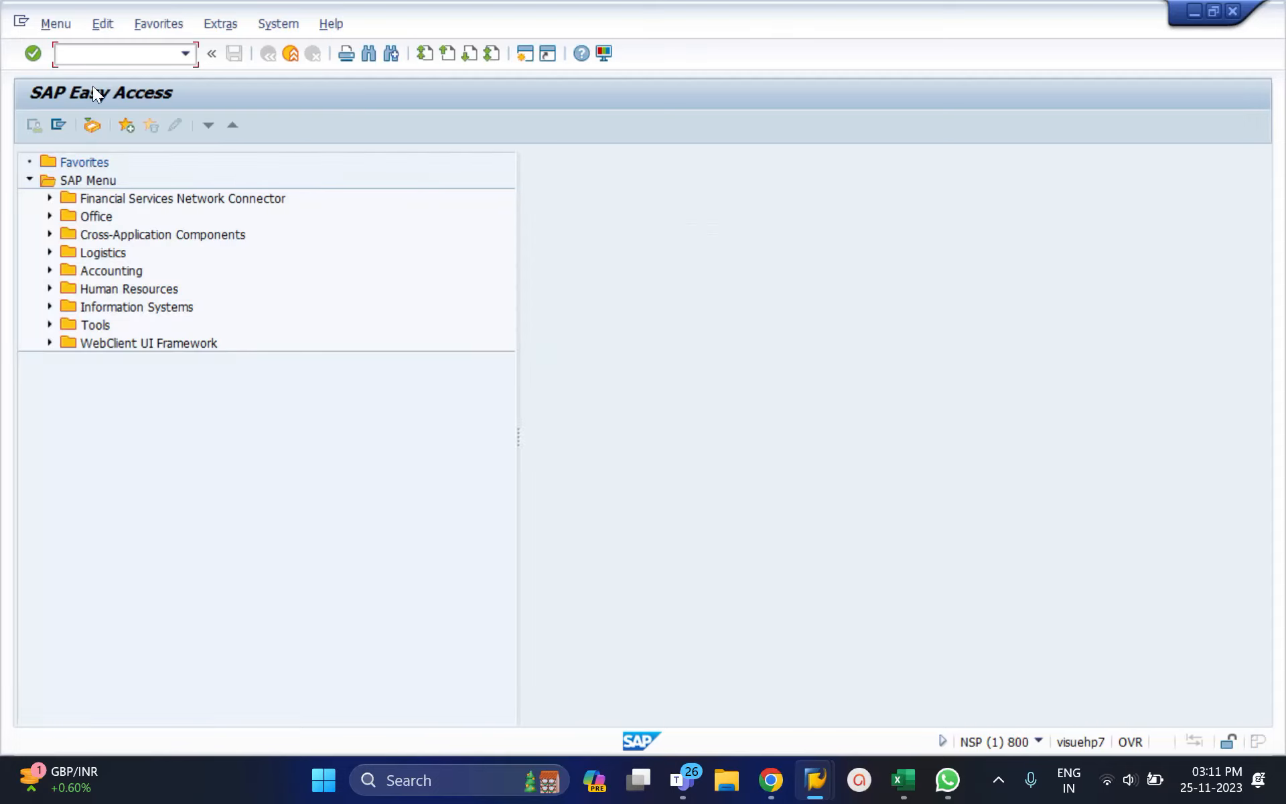
Step: Display the HR master data of personnel number 1473 in PA20
type("pa20")
key("Return")
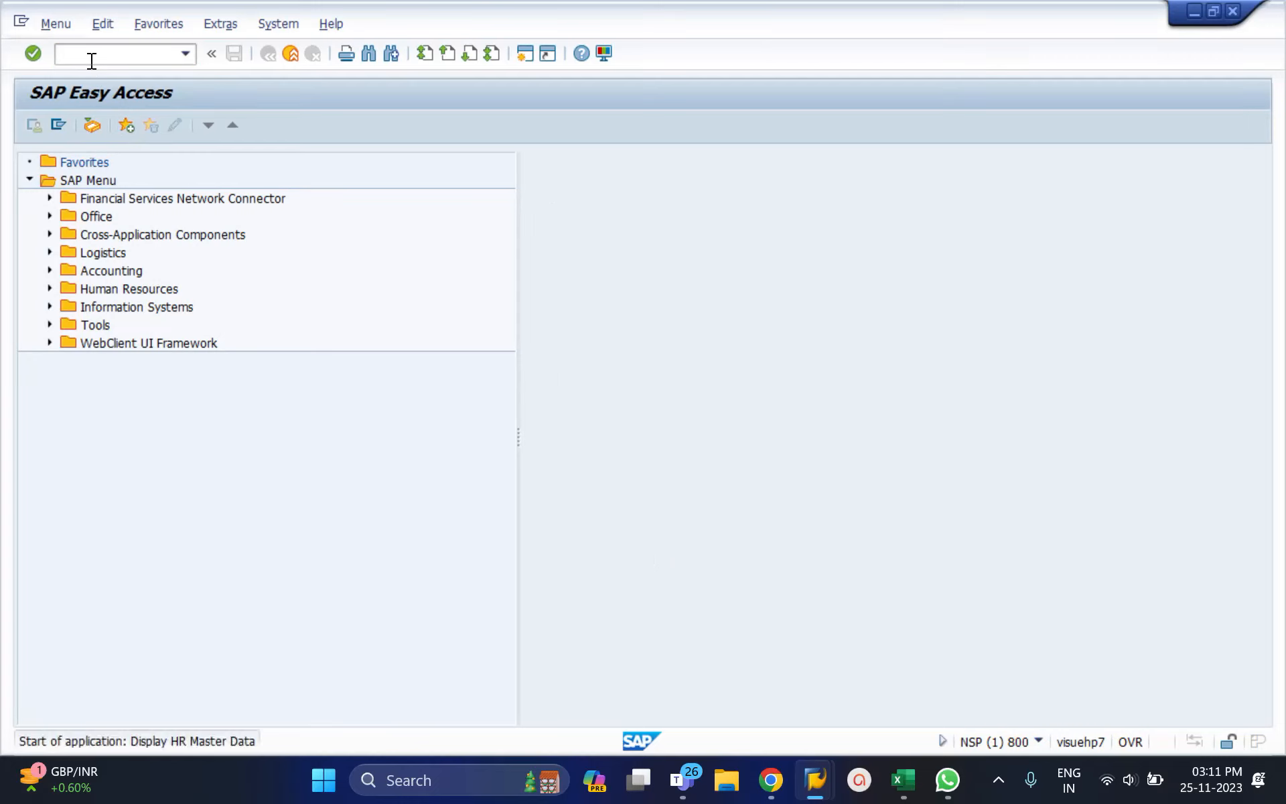
left_click(461, 212)
left_click(430, 226)
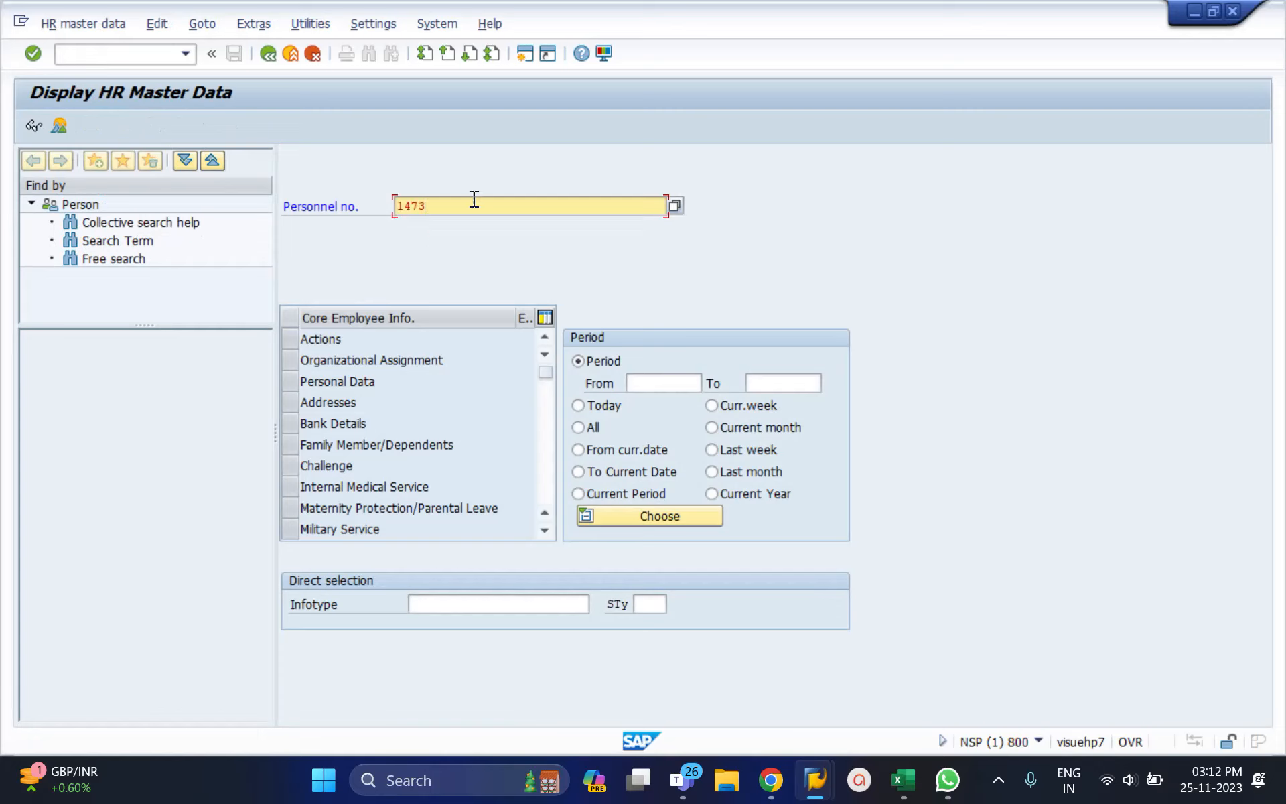
key("Return")
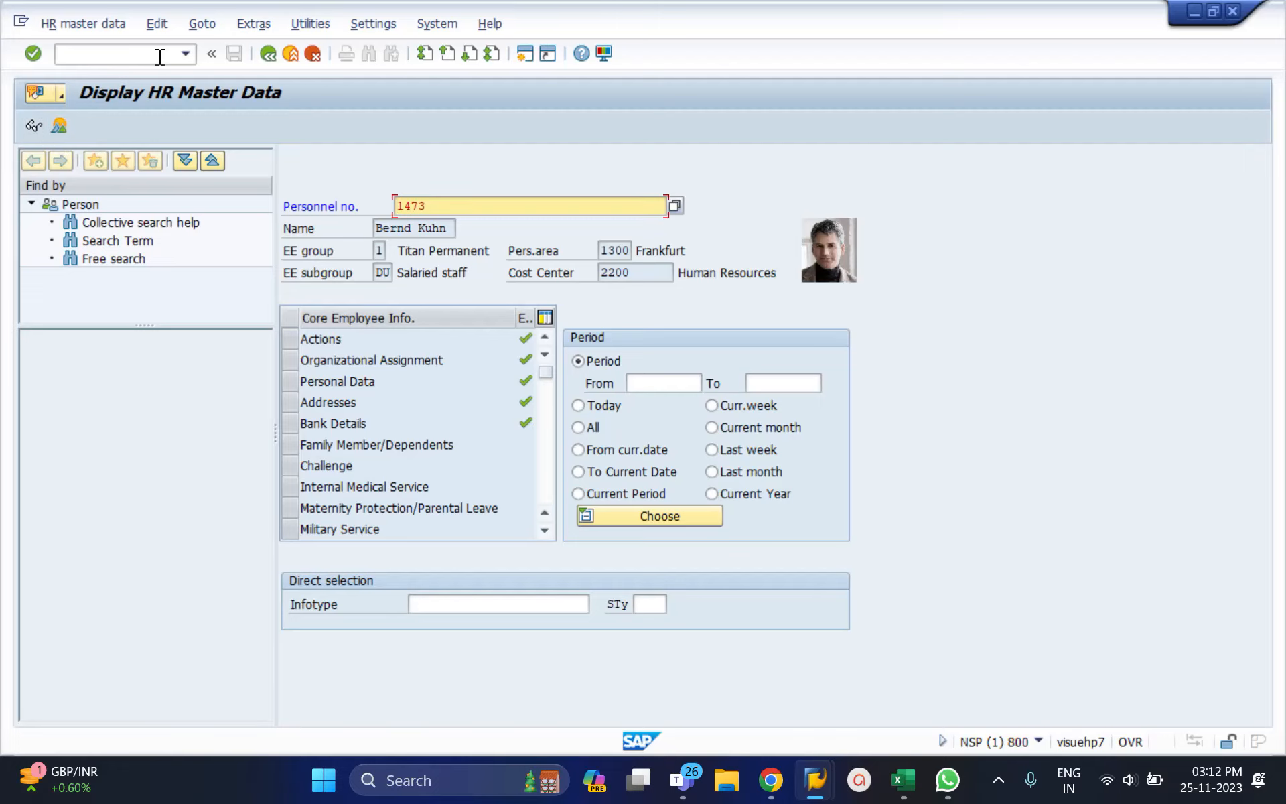
Step: Open PA30 in a new session with the command /opa30
left_click(139, 56)
type("/opa31")
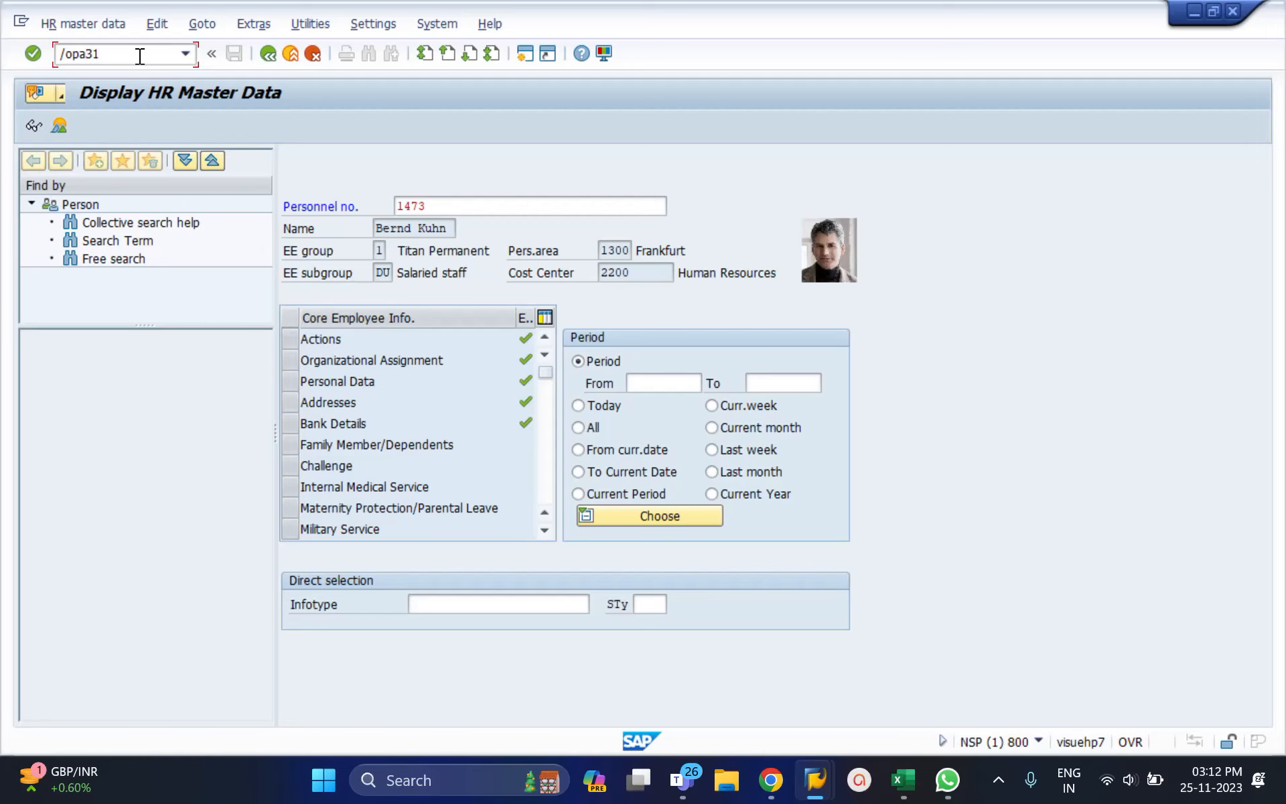
key("BackSpace")
type("0")
key("Return")
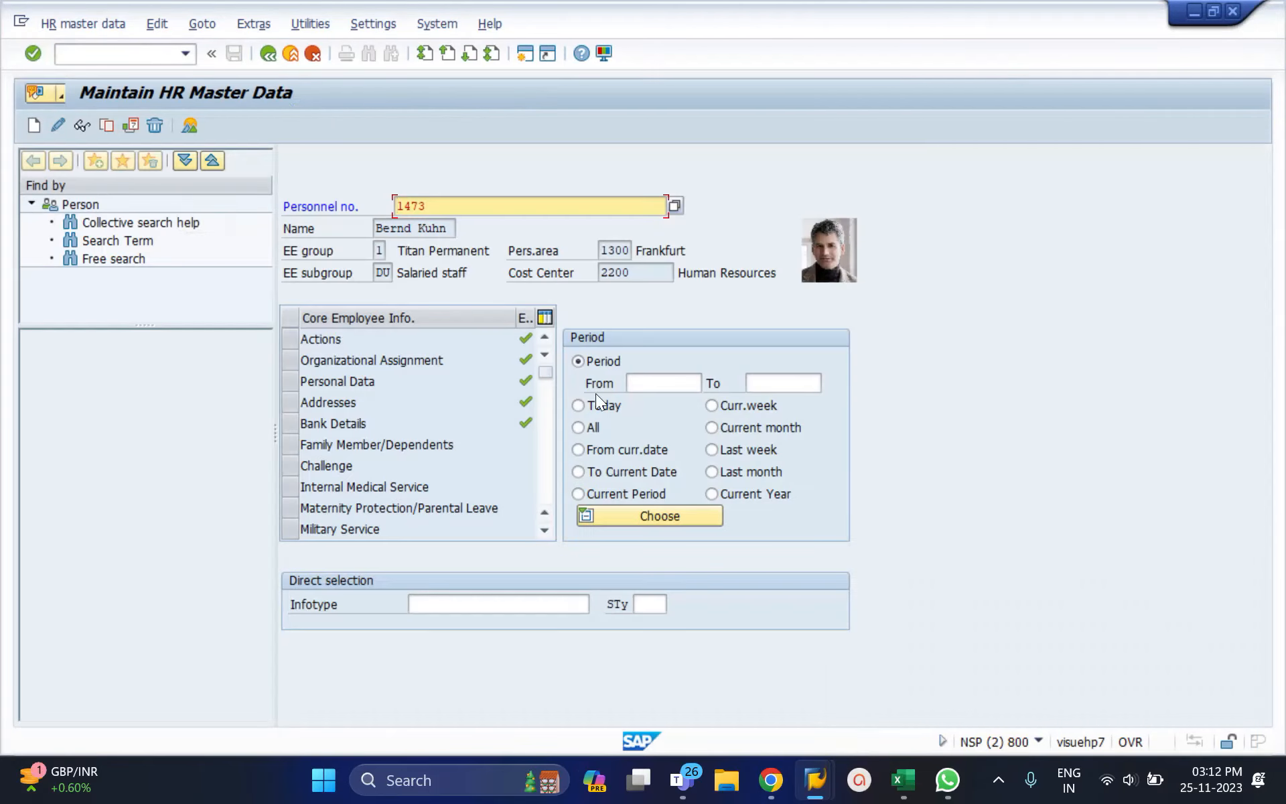
Step: Set the period to All (01.01.1800–31.12.9999) and begin a new /o command
left_click(582, 432)
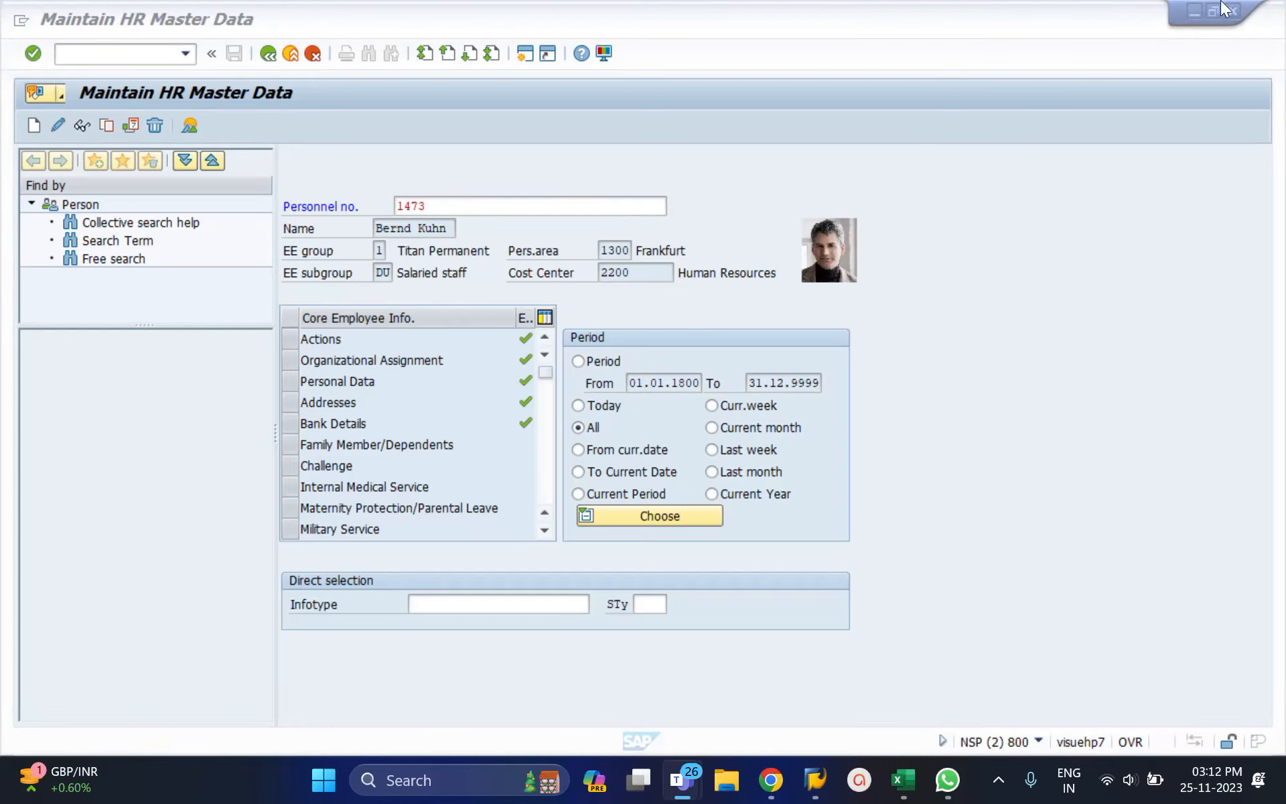
left_click(108, 61)
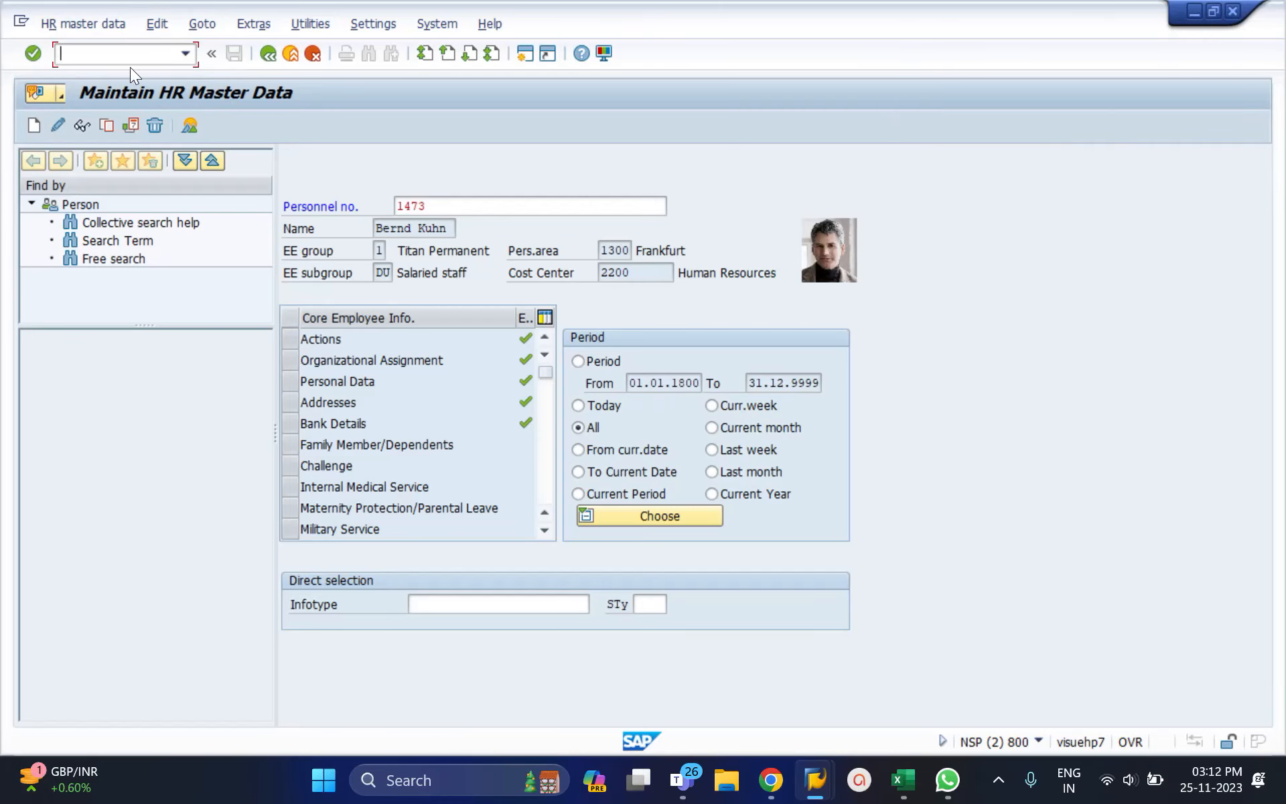
type("/o")
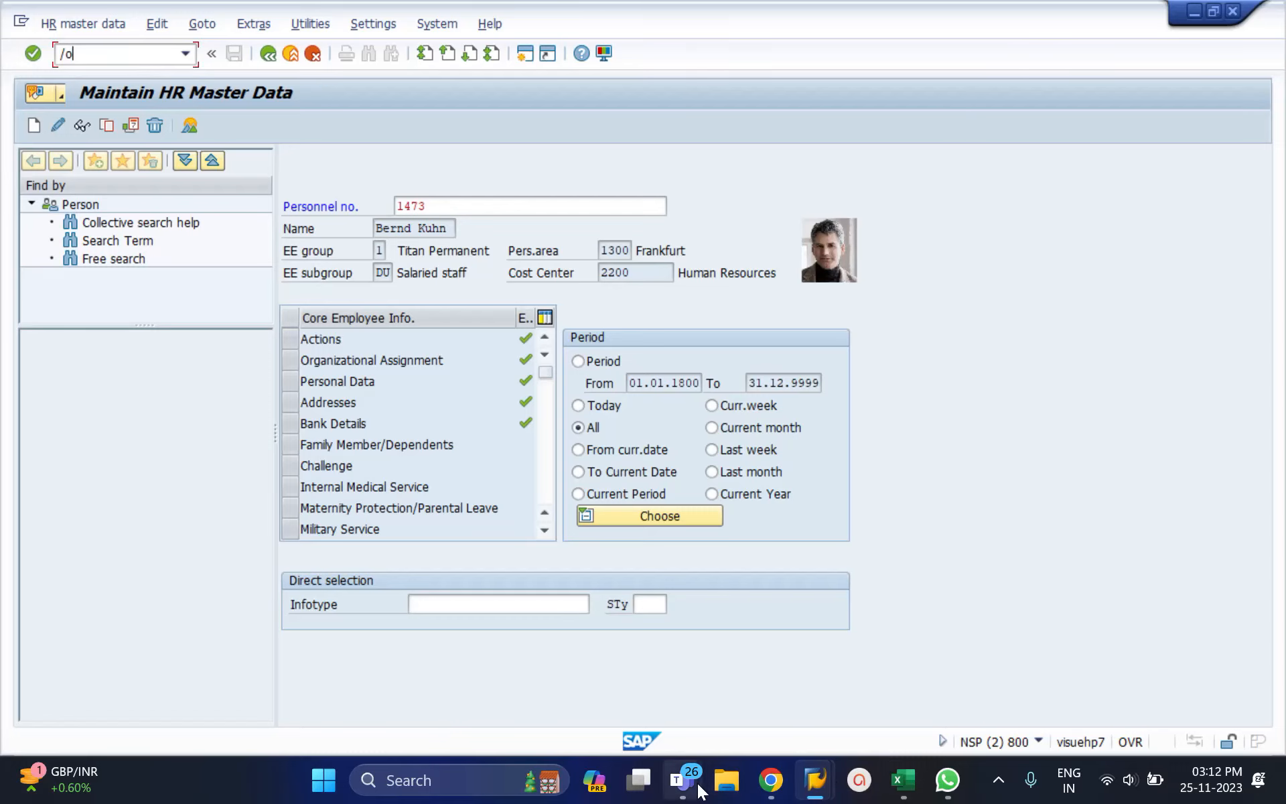
Step: Admit the two people waiting in the Teams meeting lobby
mouse_move(699, 792)
left_click(745, 697)
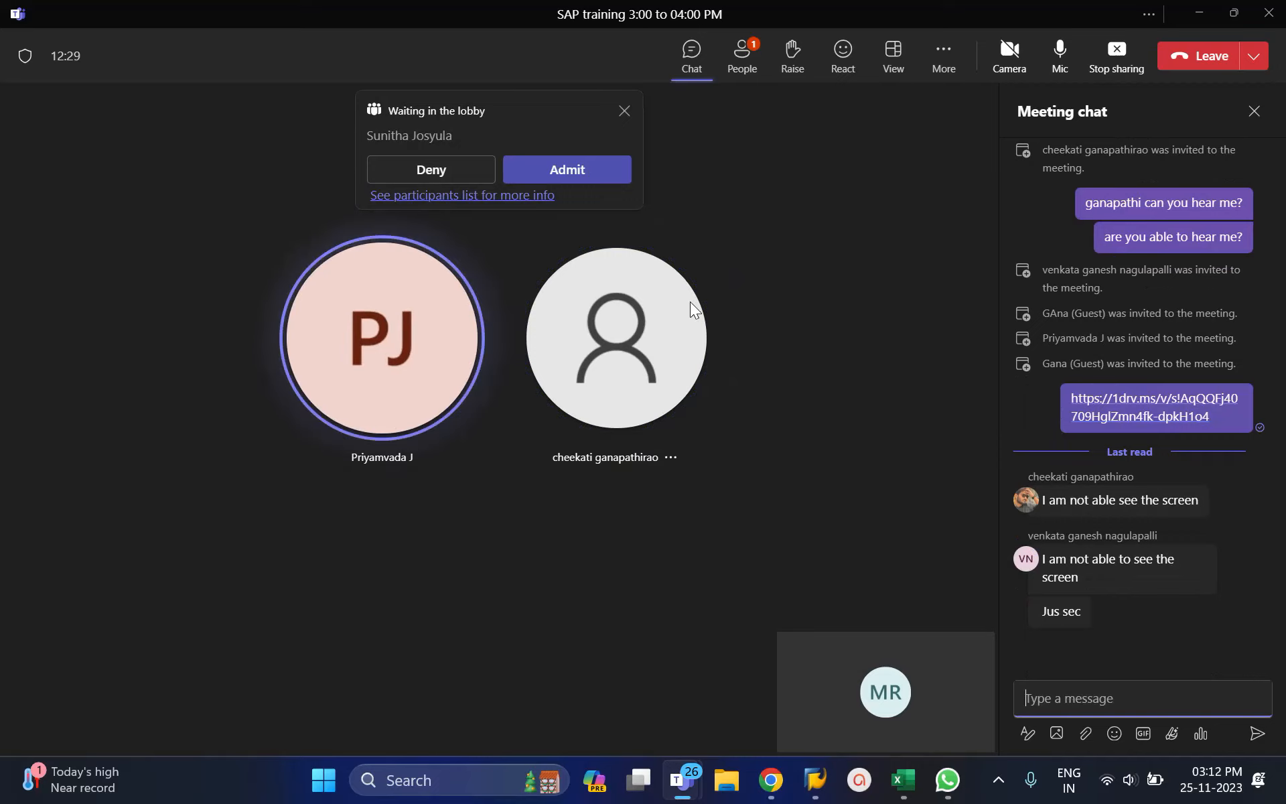
left_click(556, 170)
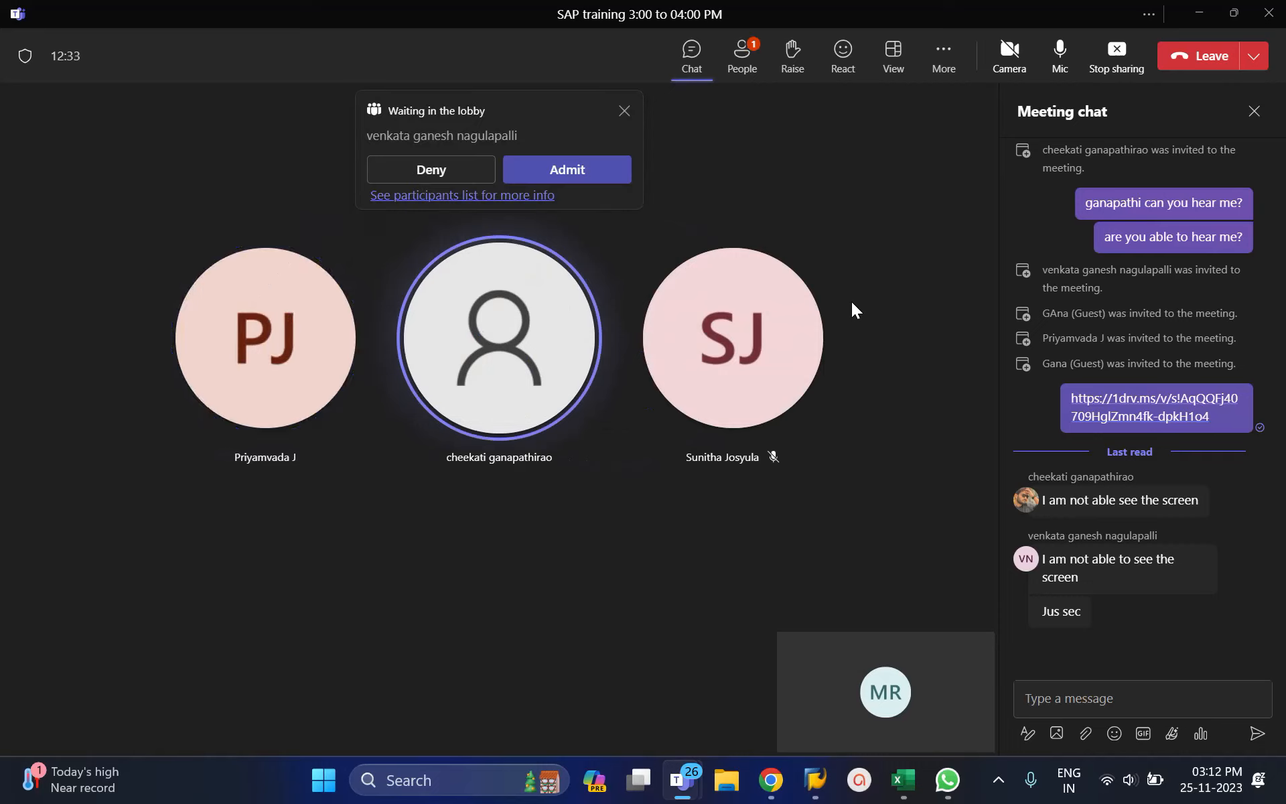
left_click(592, 172)
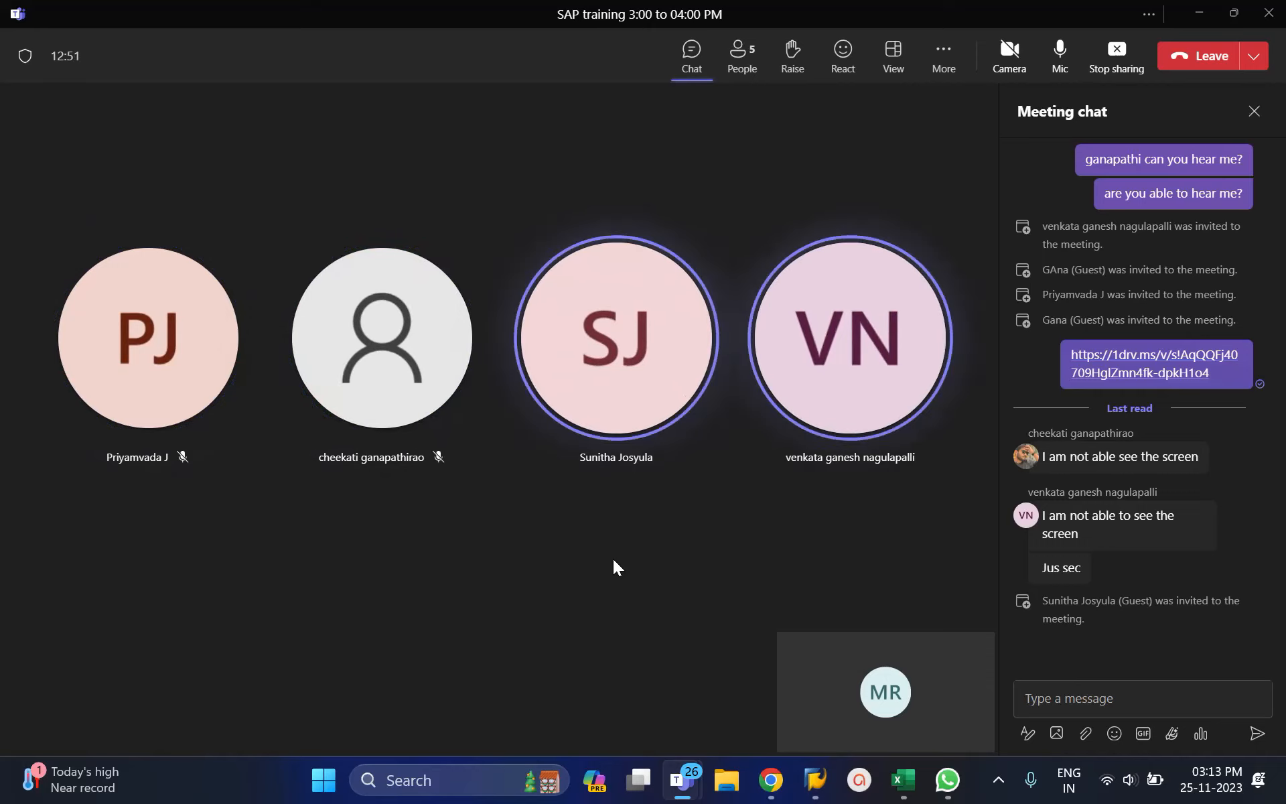
Step: Stop the current share and share the whole screen again
left_click(1126, 64)
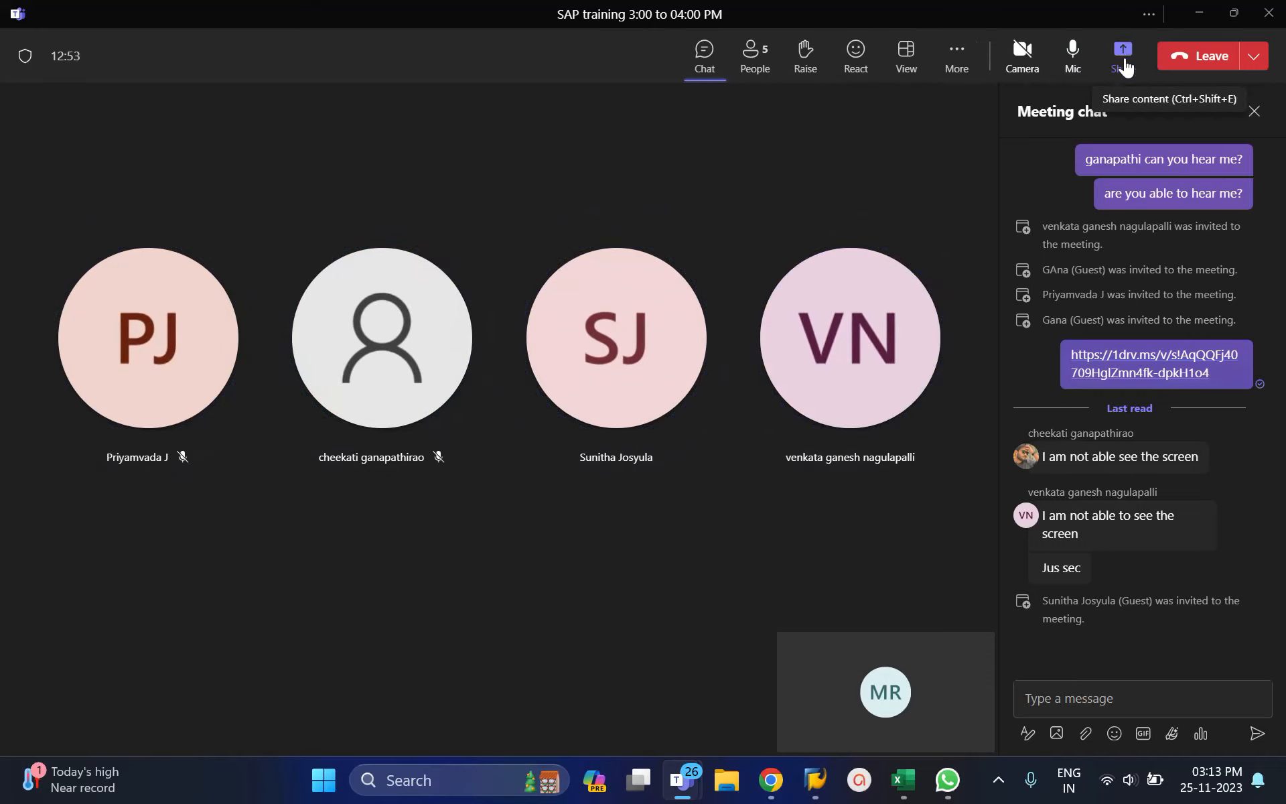
left_click(1125, 65)
left_click(1121, 72)
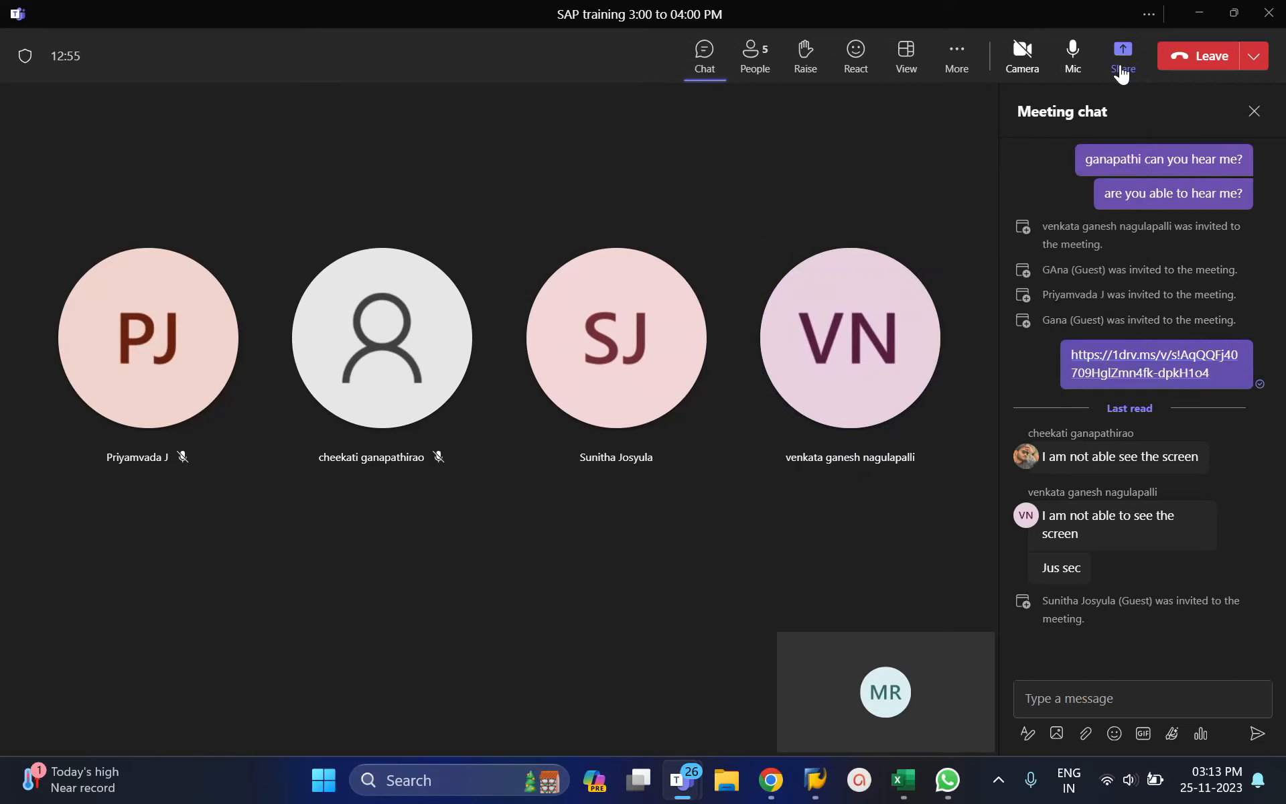
left_click(1121, 67)
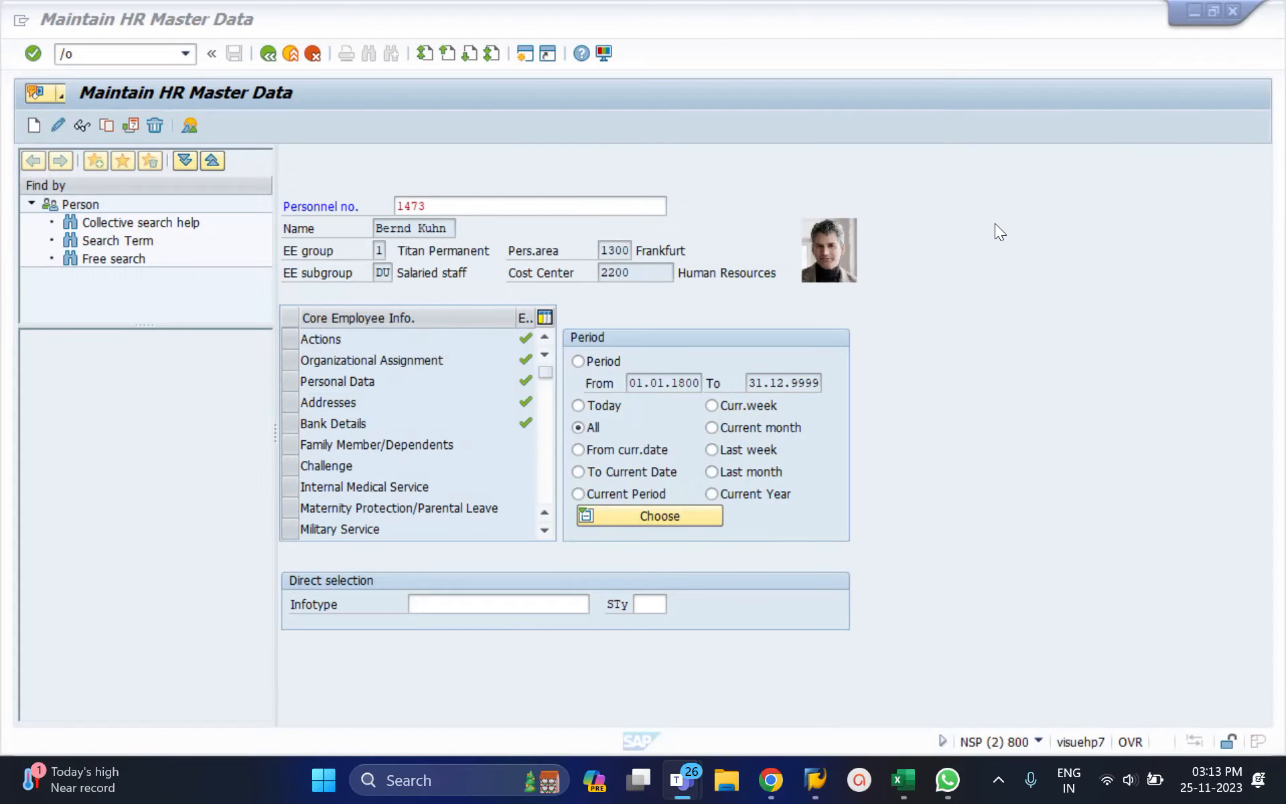
left_click(996, 225)
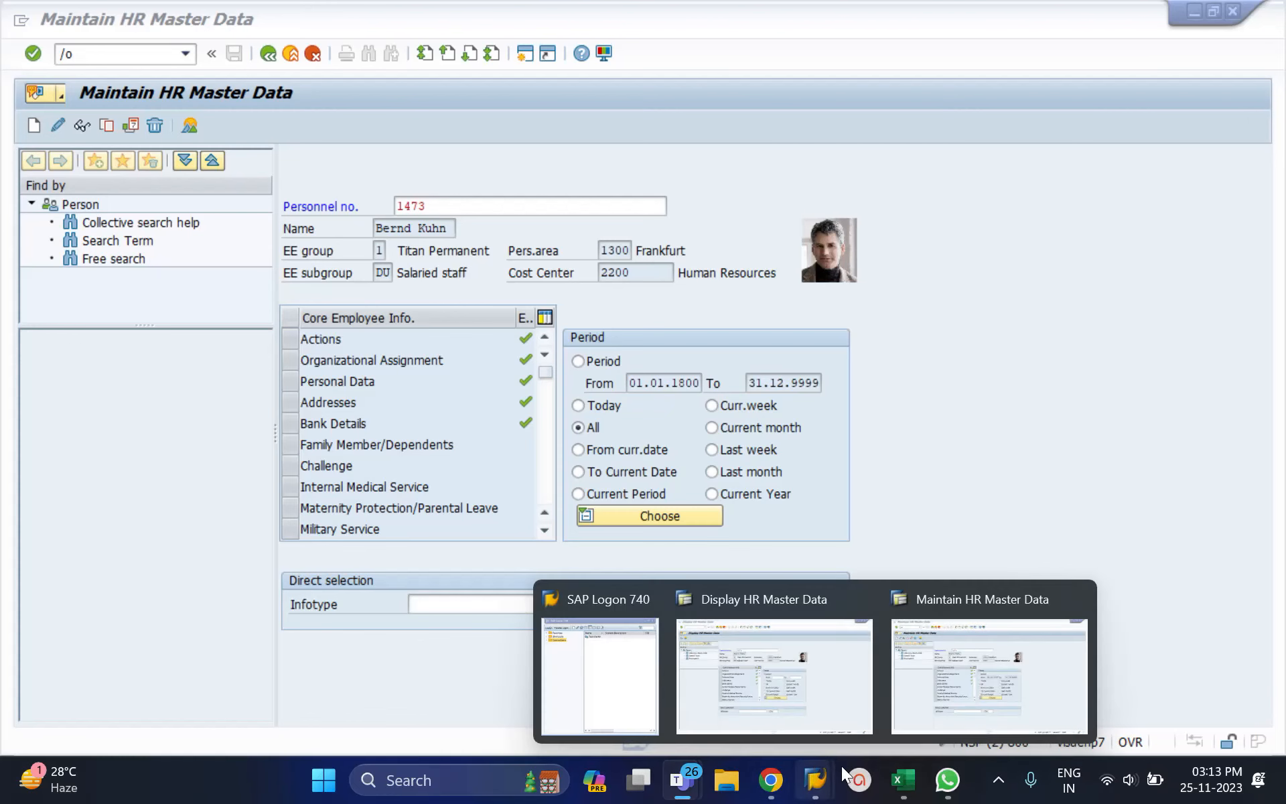
left_click(949, 777)
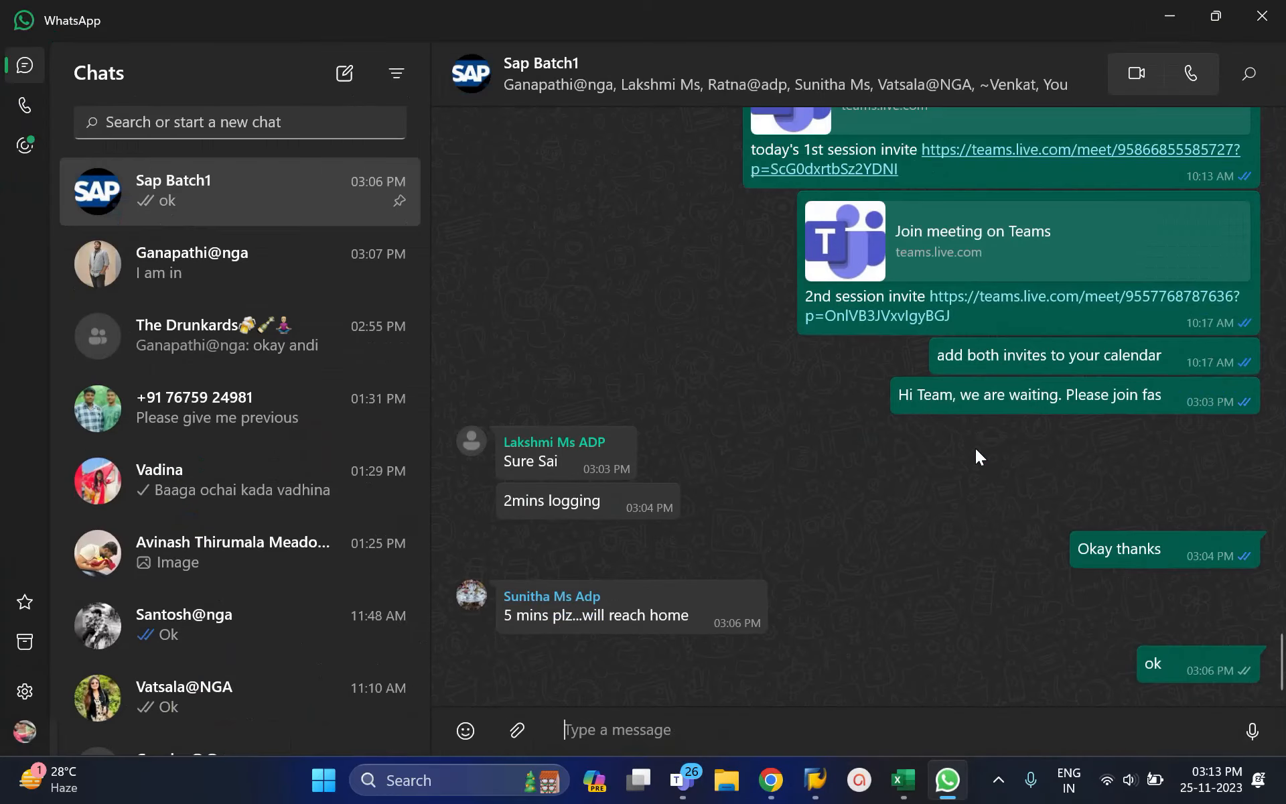
left_click(1165, 19)
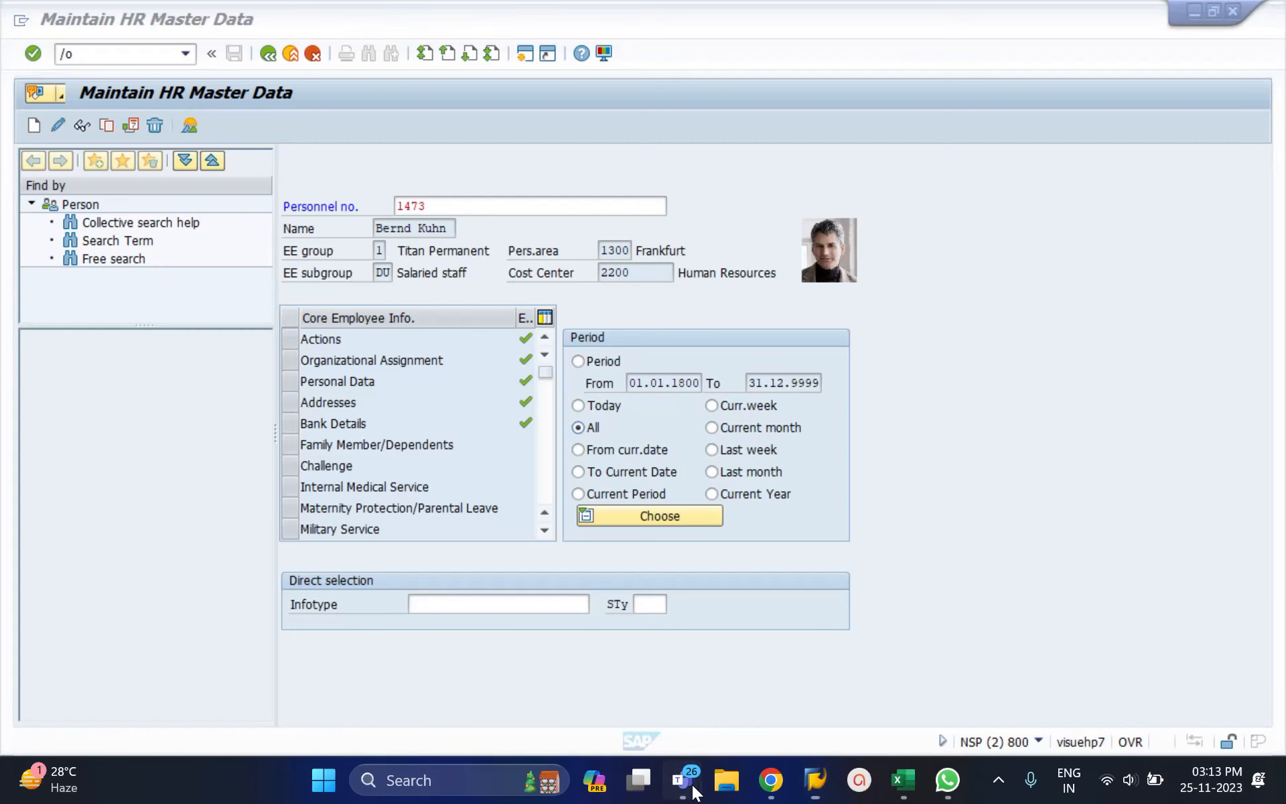
mouse_move(681, 779)
left_click(792, 686)
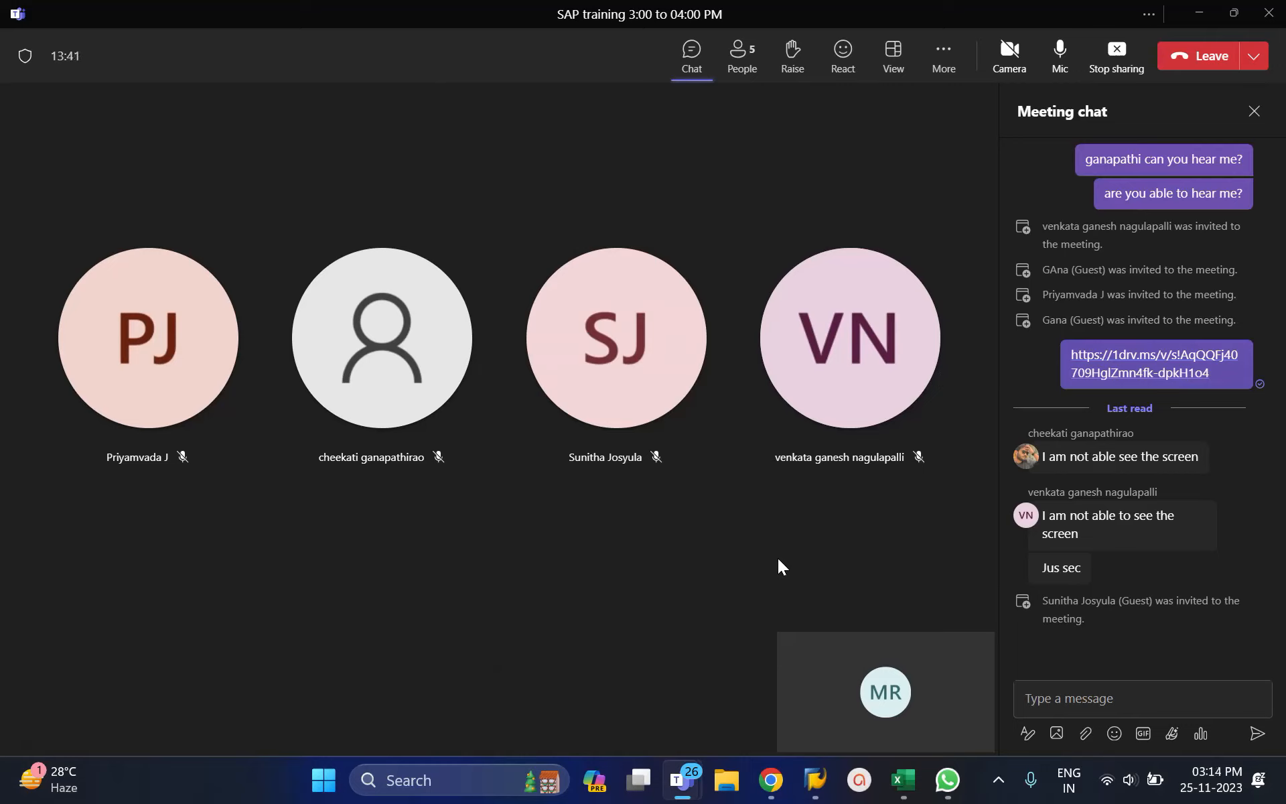
left_click(1191, 19)
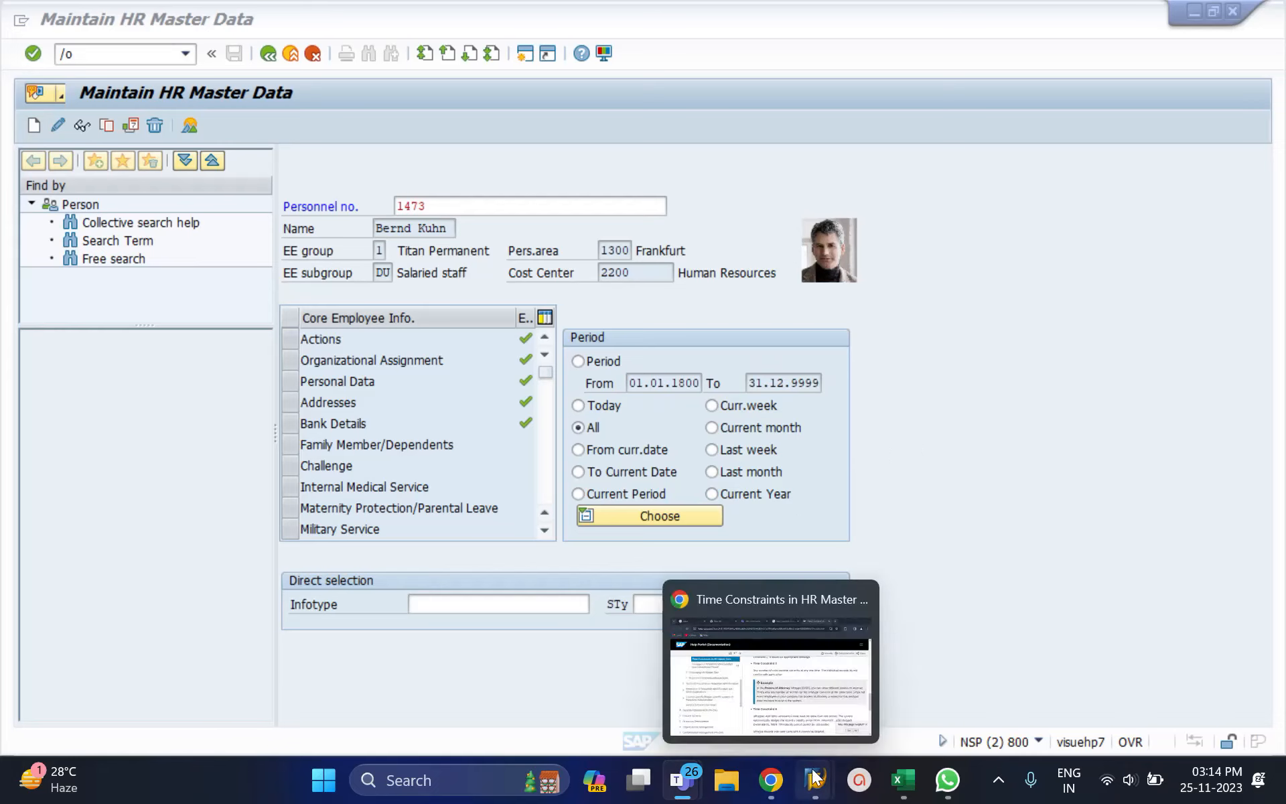
Step: From the Maintain HR Master Data window, list the open back-end sessions with /o
mouse_move(814, 770)
left_click(806, 681)
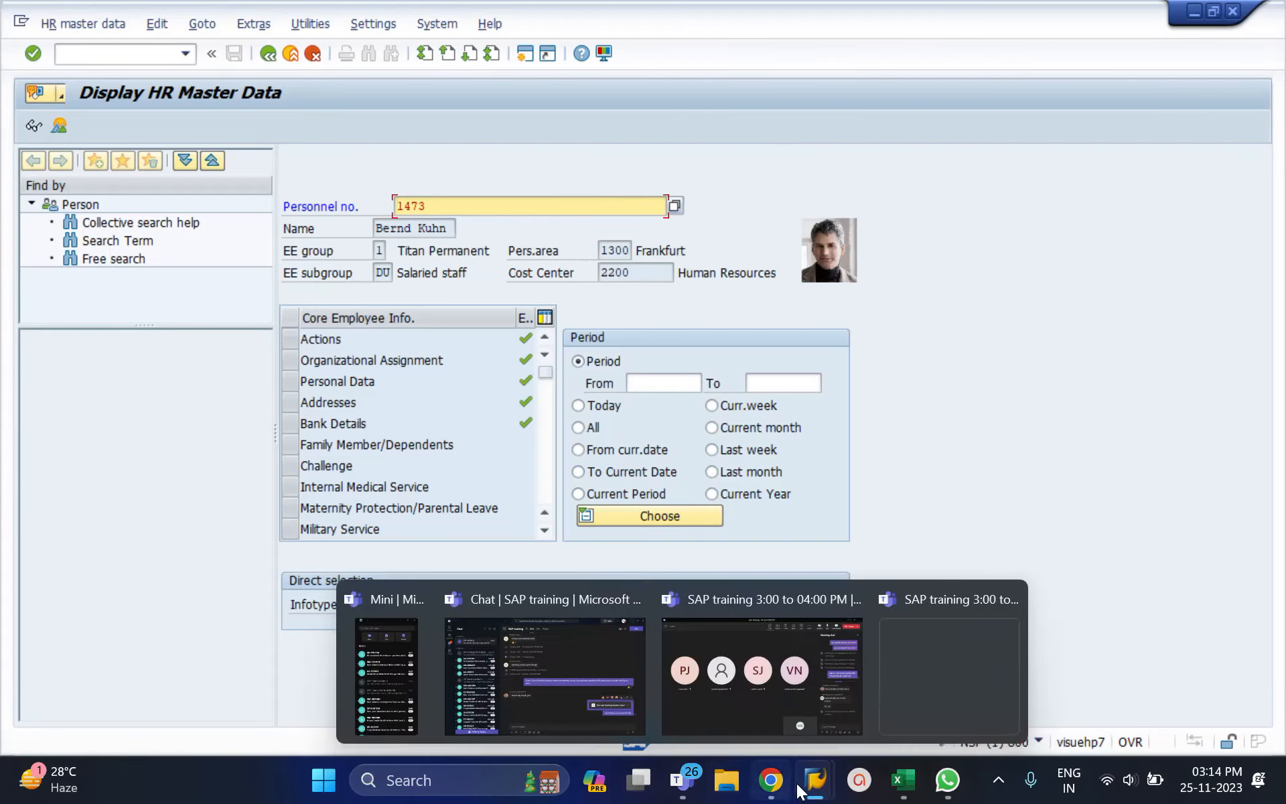
mouse_move(815, 779)
left_click(967, 643)
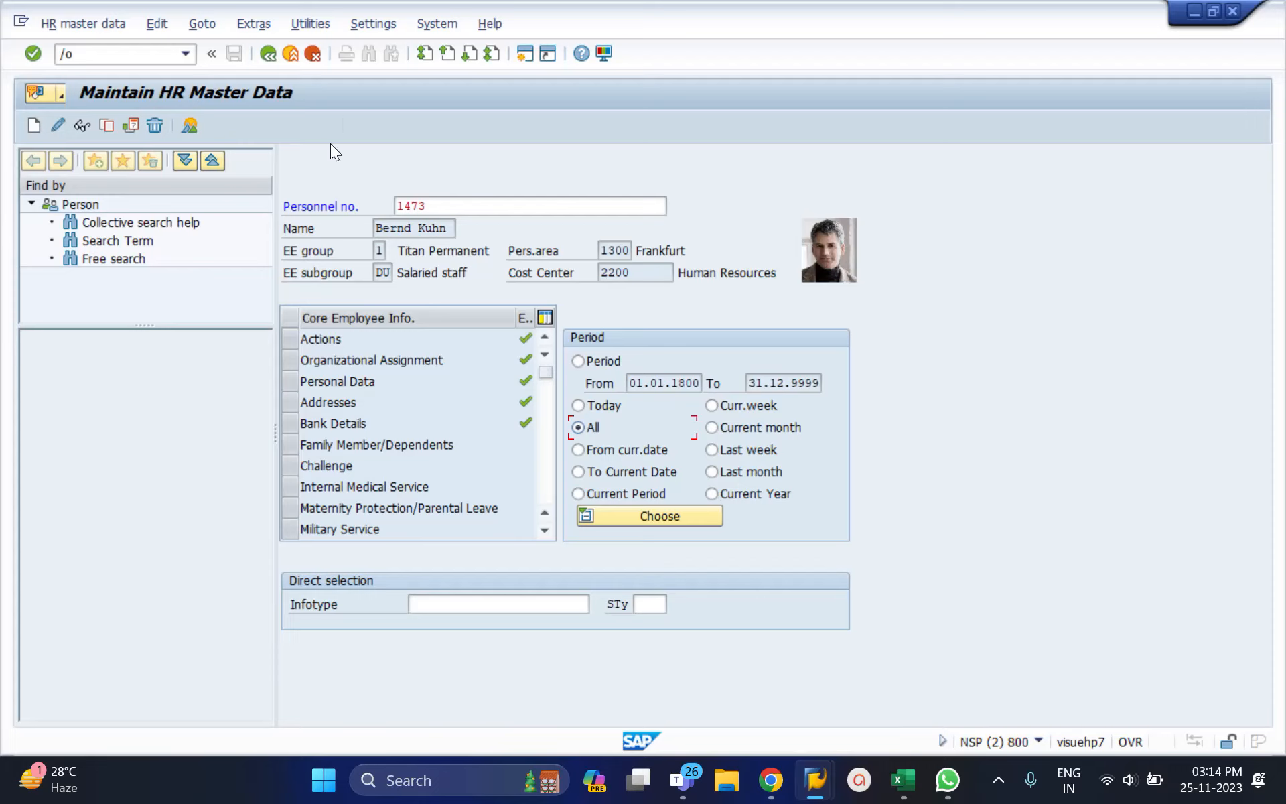
left_click(111, 59)
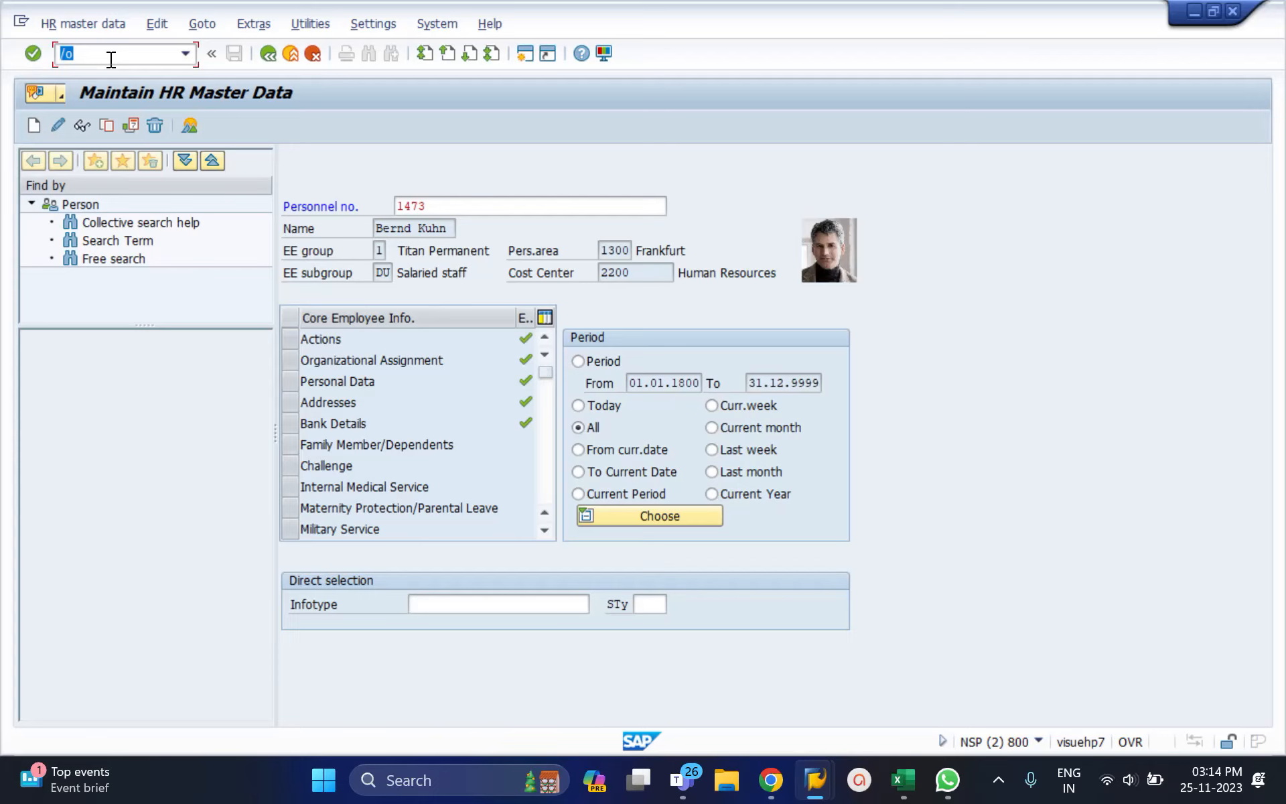
key("BackSpace")
type("/o")
key("Return")
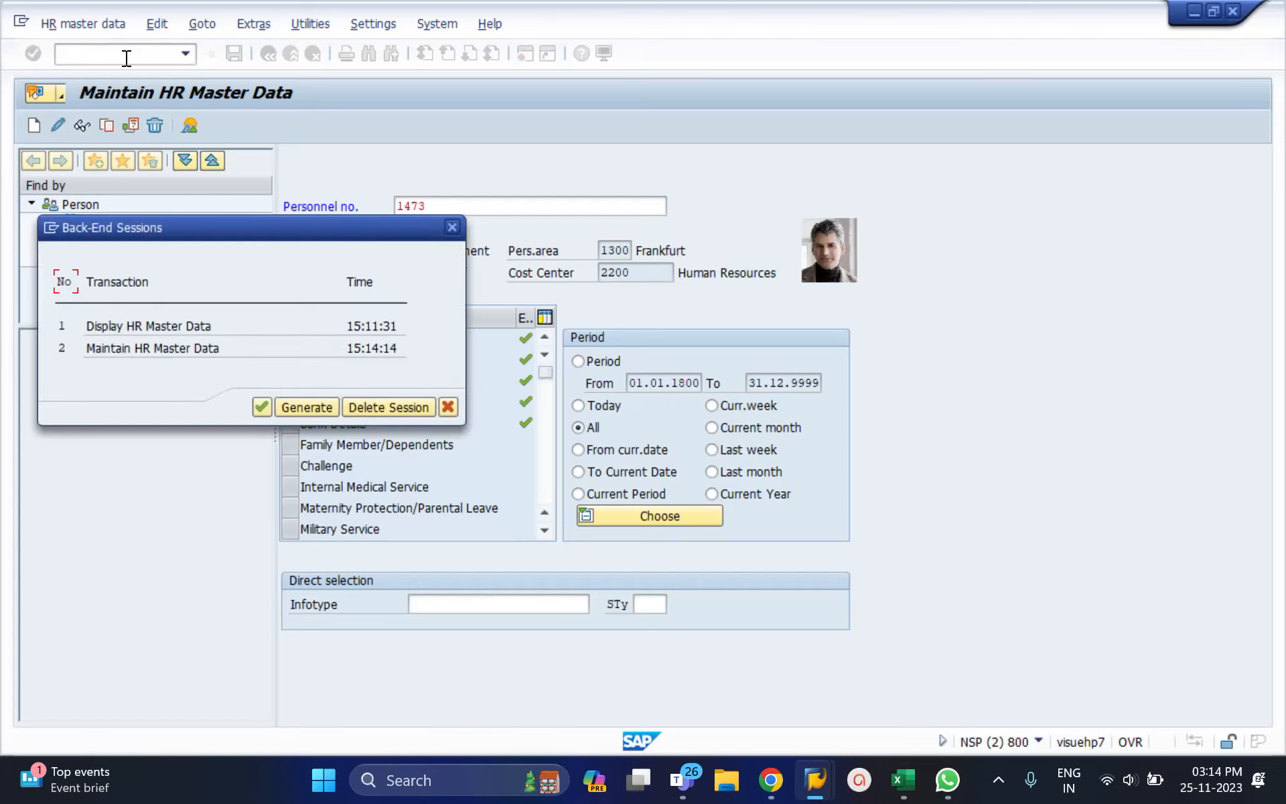
Step: Close the extra session and return the current session to SAP Easy Access with /n
left_click(307, 407)
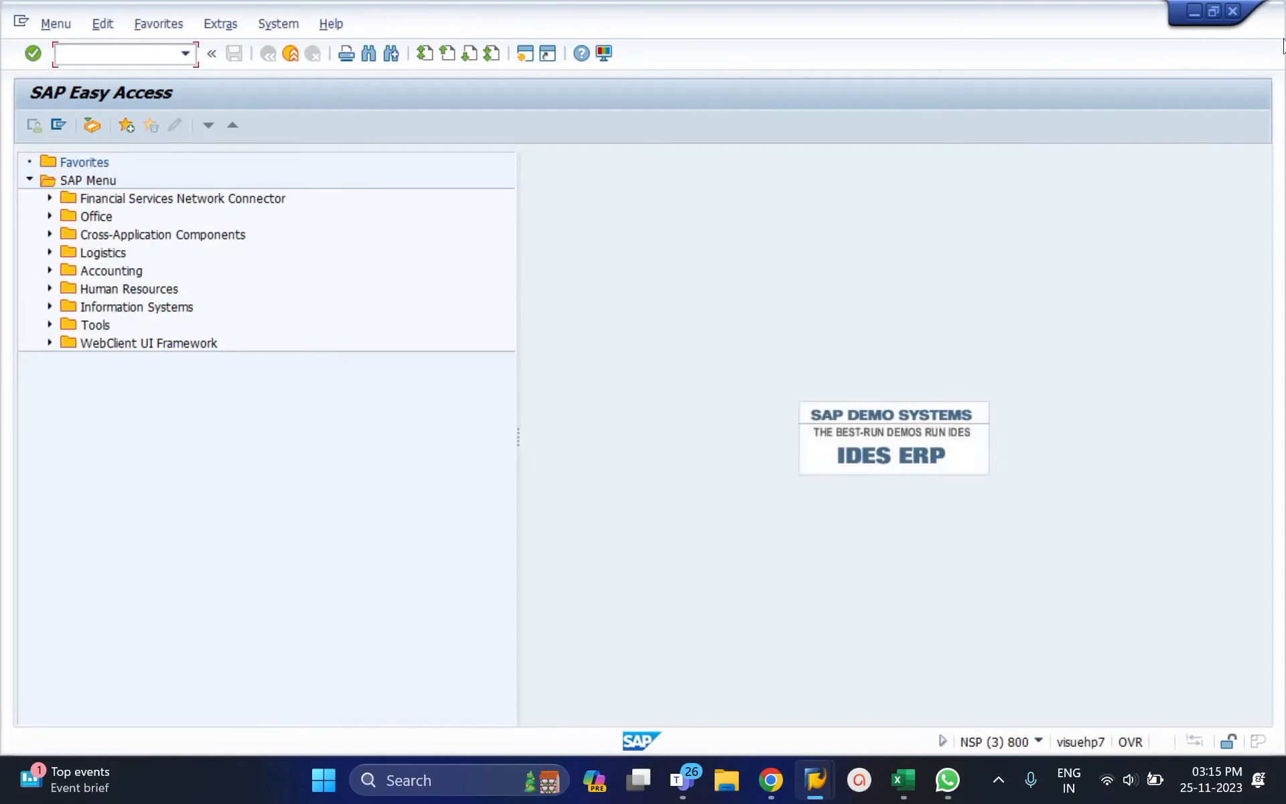
left_click(1212, 15)
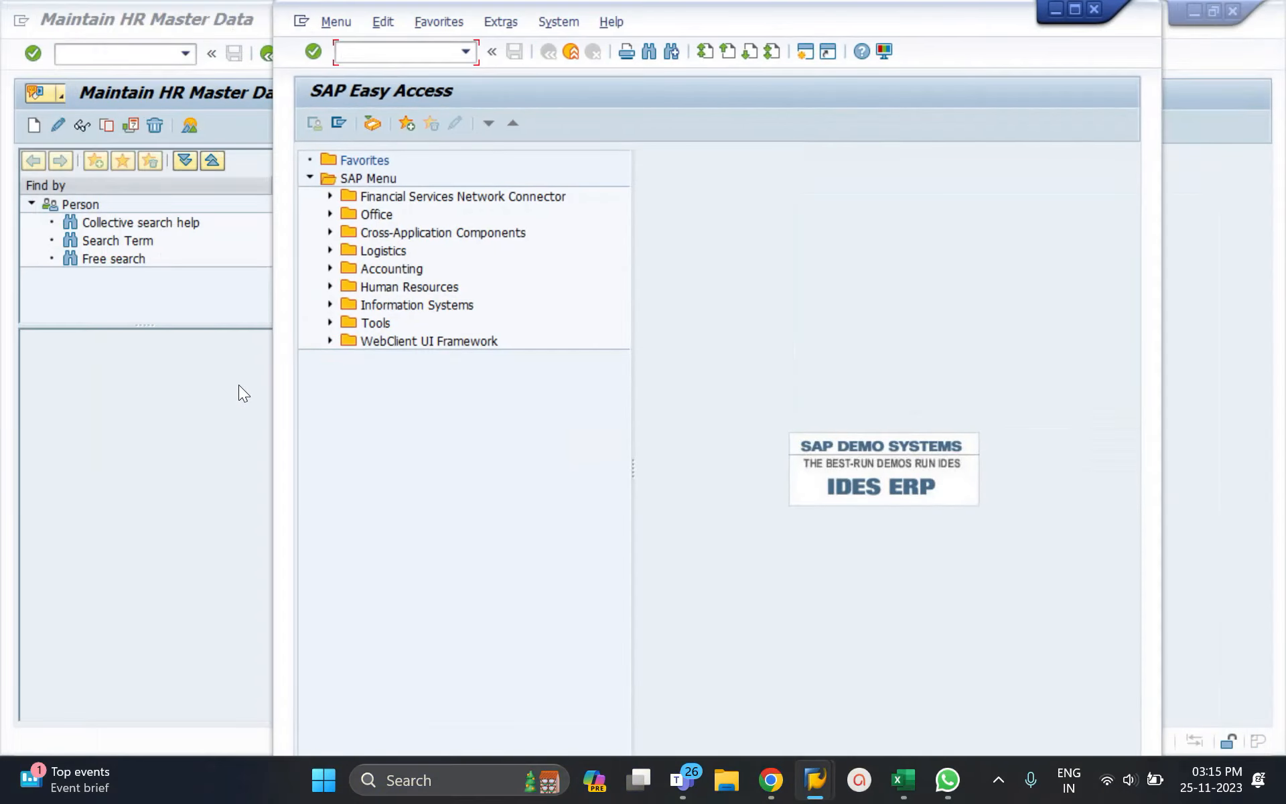
left_click(195, 343)
key("alt+Tab")
left_click(1093, 9)
left_click(118, 54)
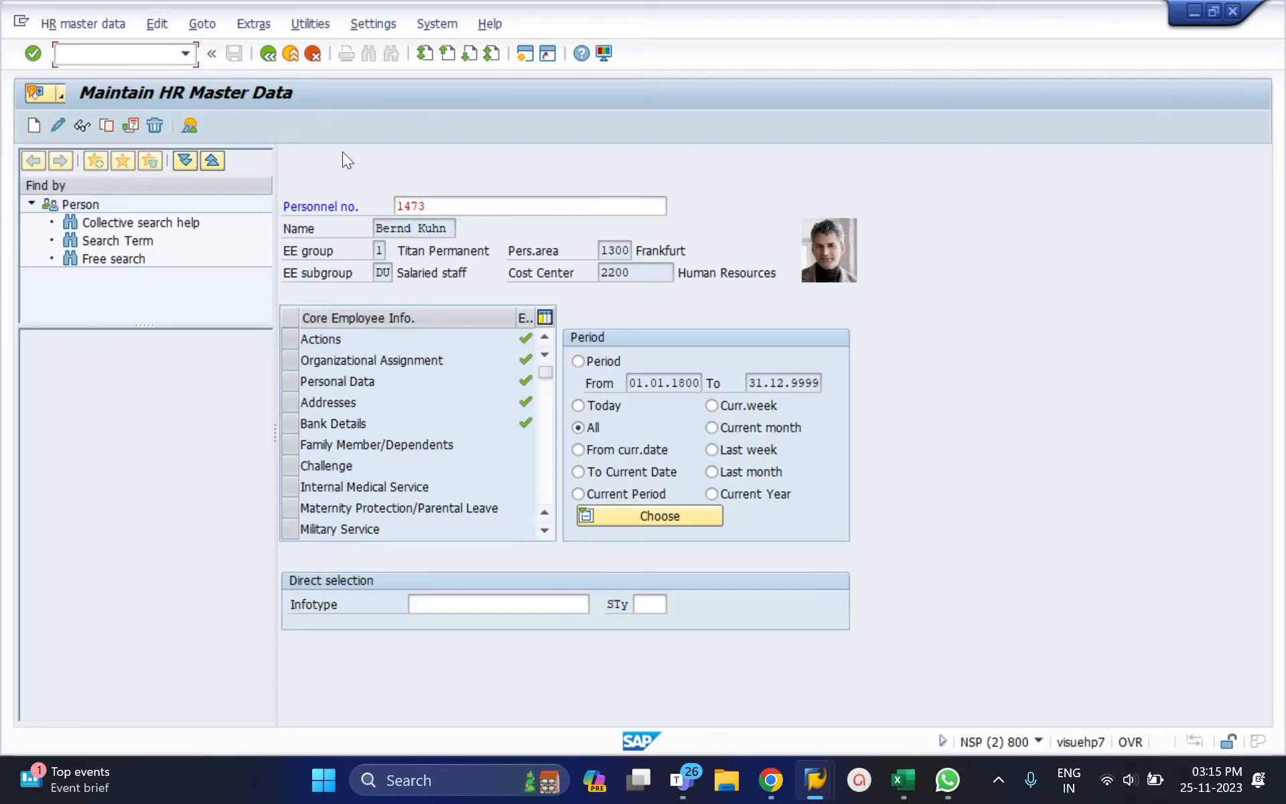
type("/n")
key("Return")
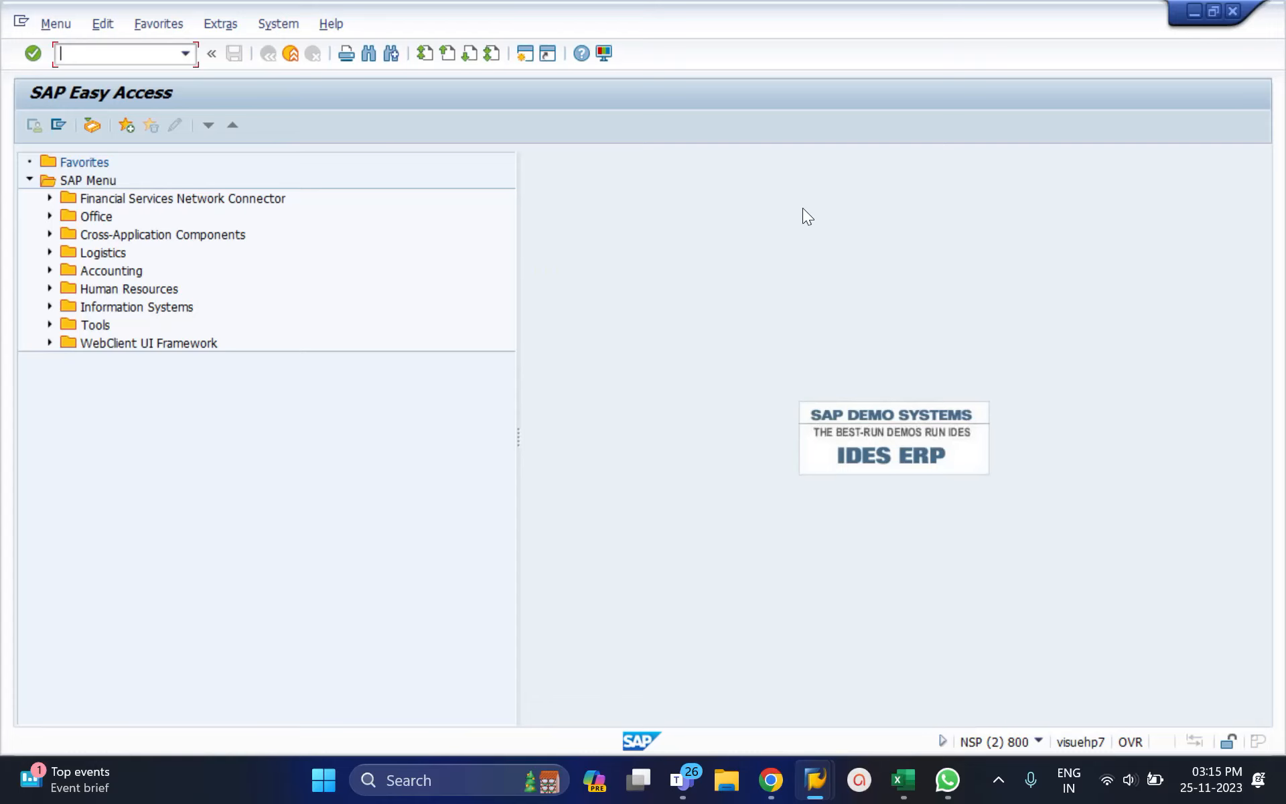
Step: Run PA30 from SAP Easy Access to maintain personnel number 1473
left_click(1212, 12)
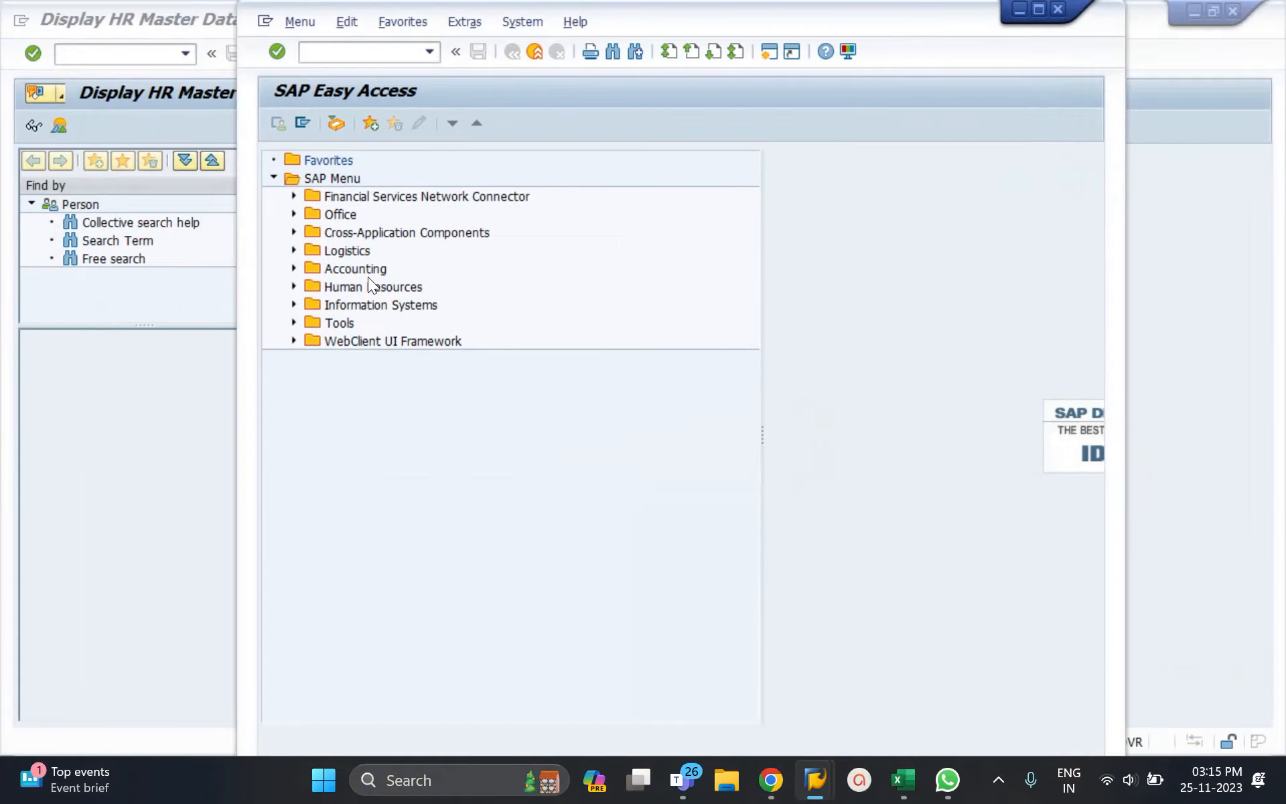
left_click(137, 348)
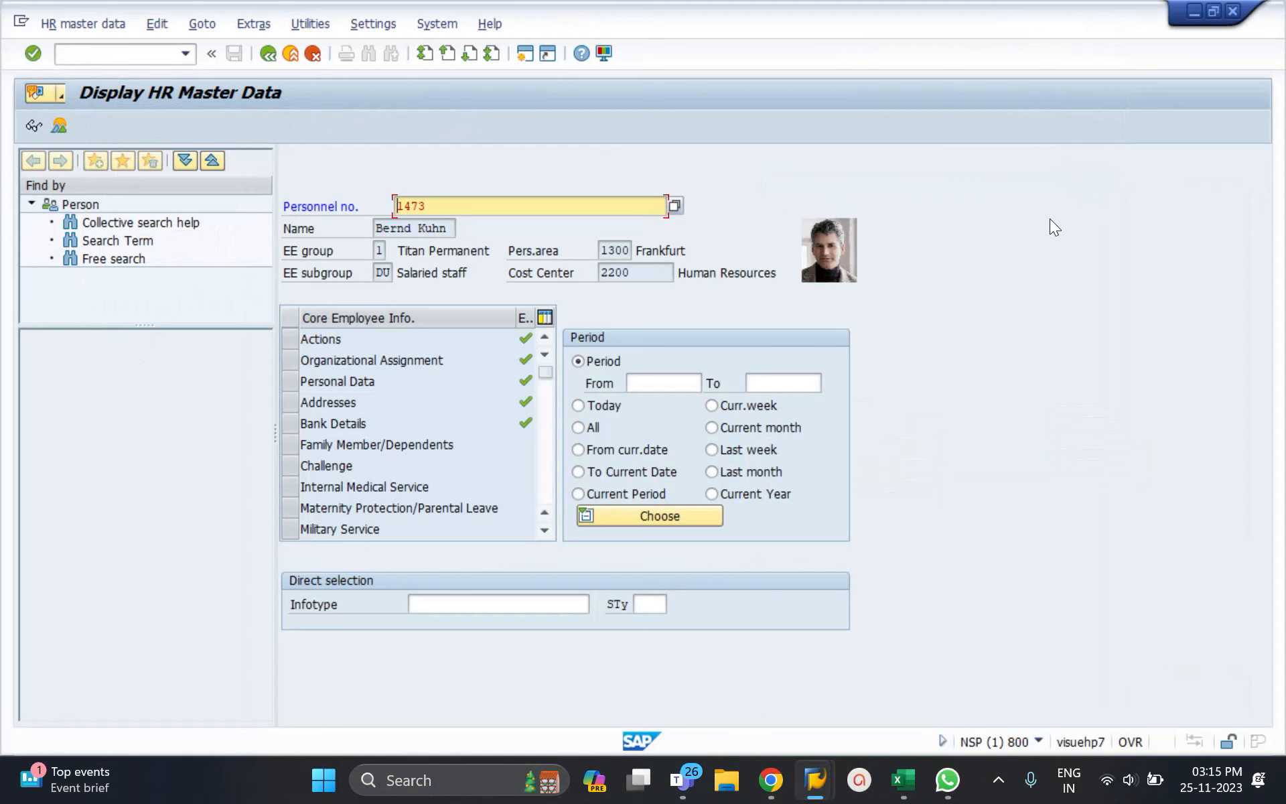
key("alt+Tab")
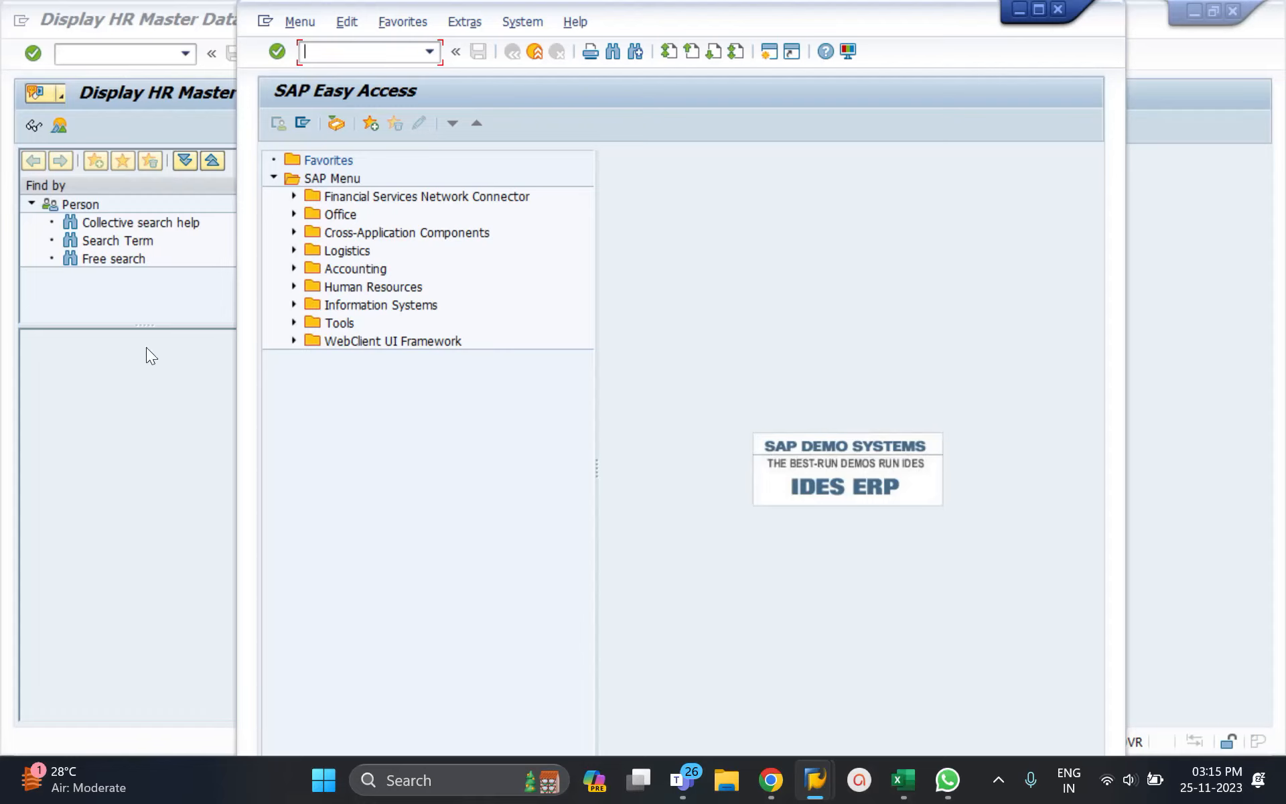
type("pa30")
key("Return")
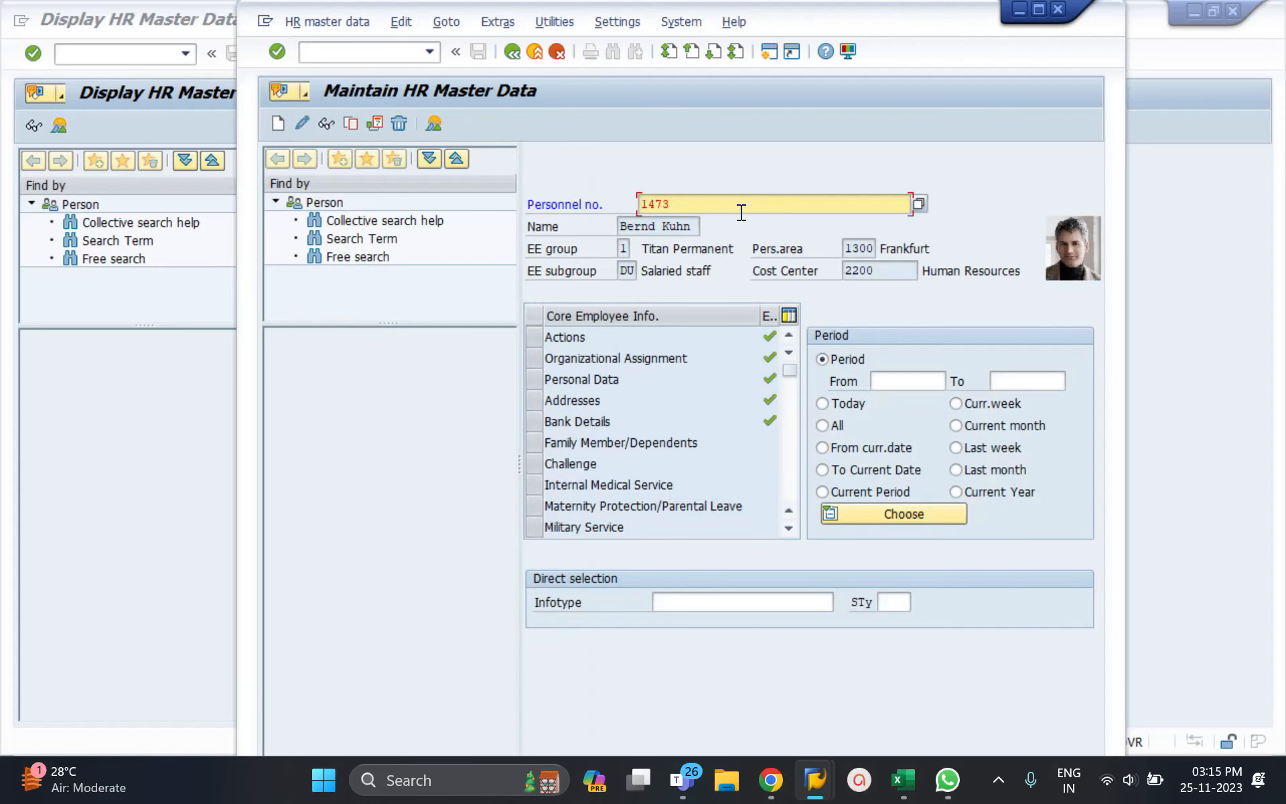
Step: Maximize the window and select infotypes 2 (Personal Data) and 6 (Addresses)
mouse_move(1036, 7)
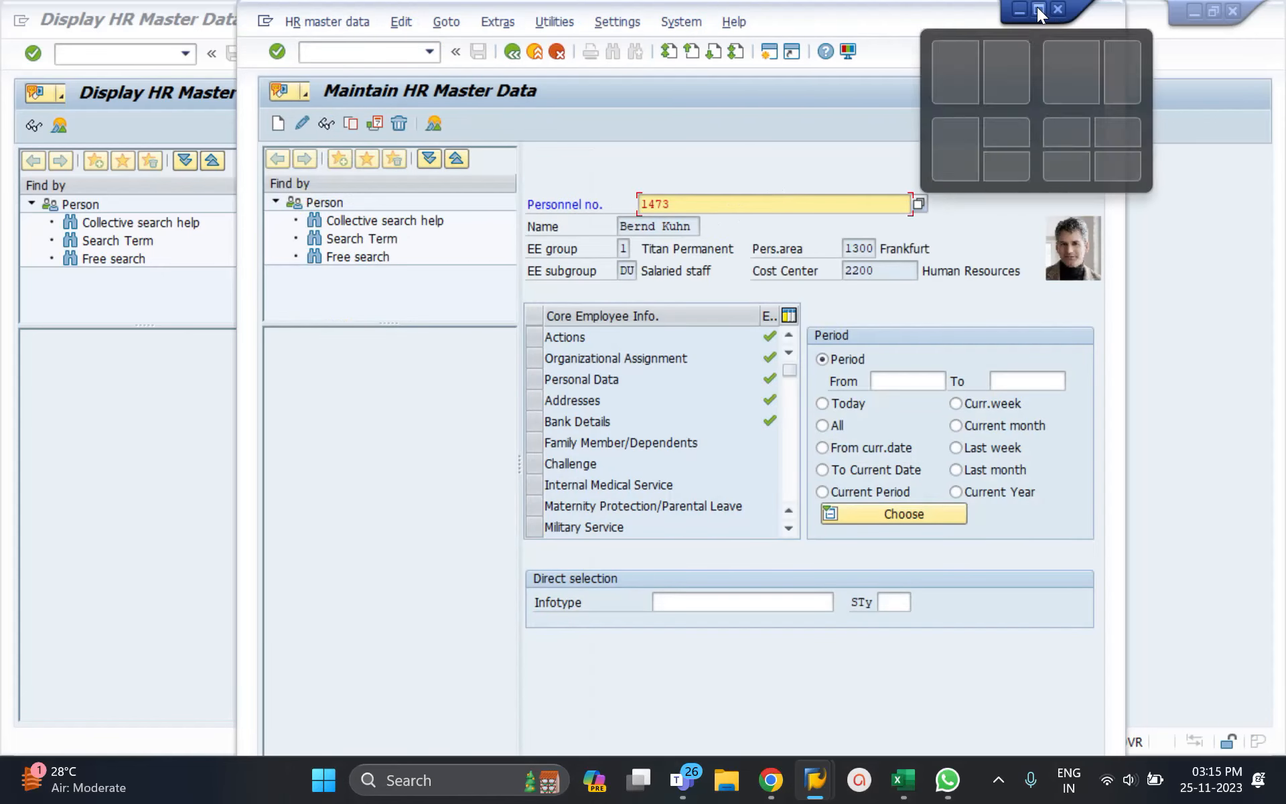
left_click(1039, 11)
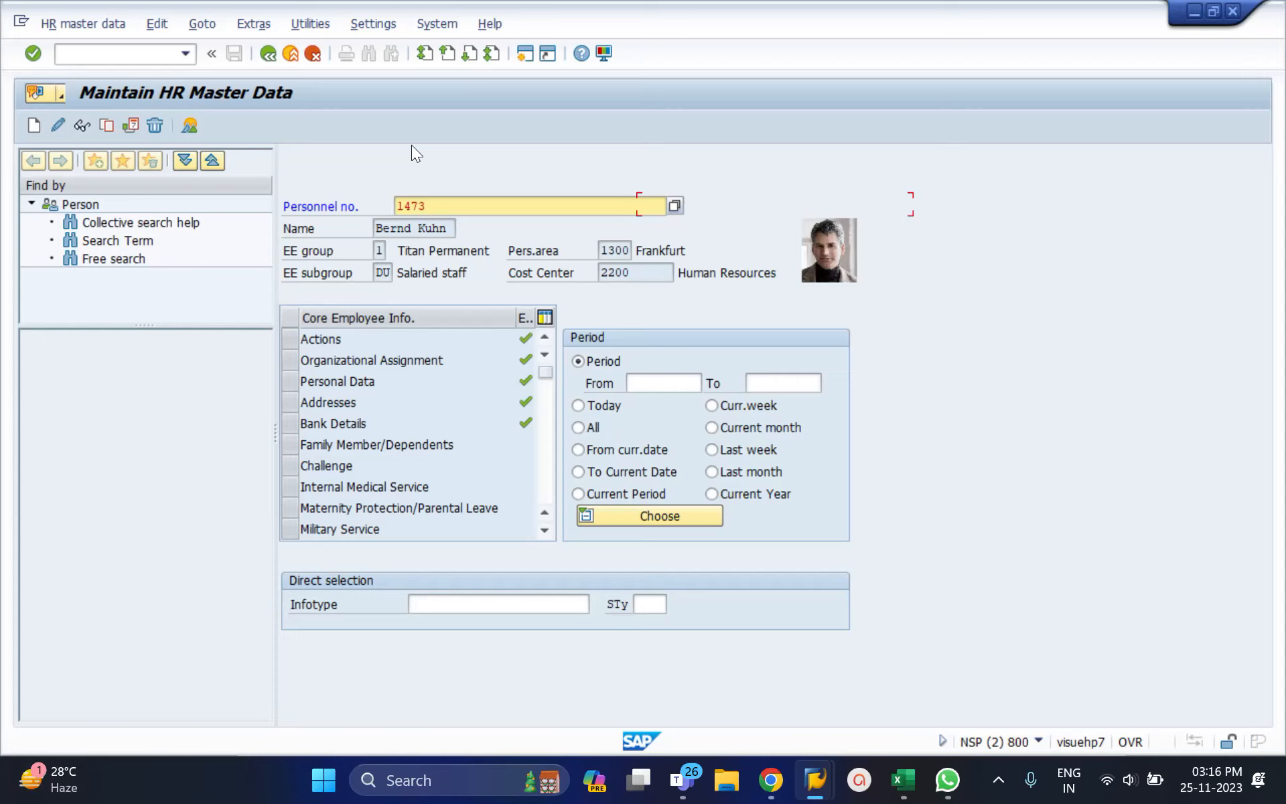
left_click(464, 598)
type("2")
key("Return")
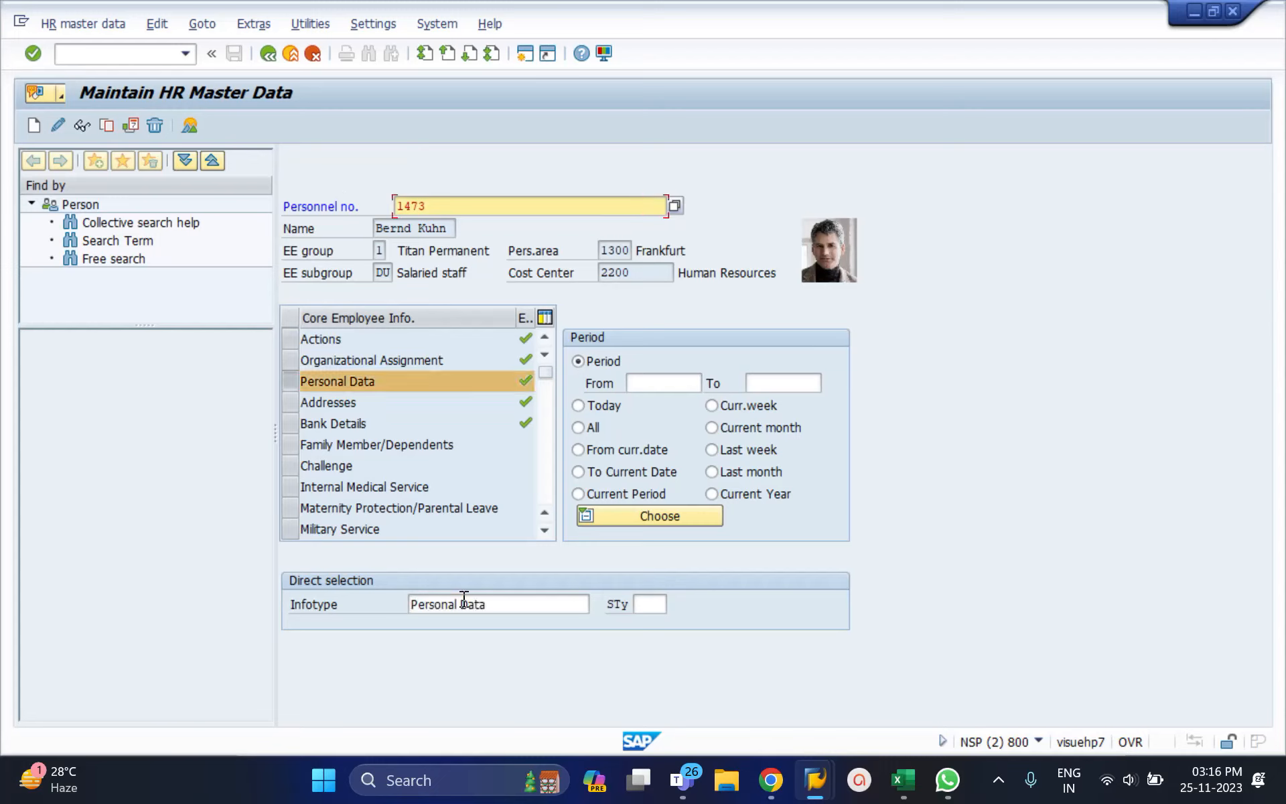
left_click(464, 604)
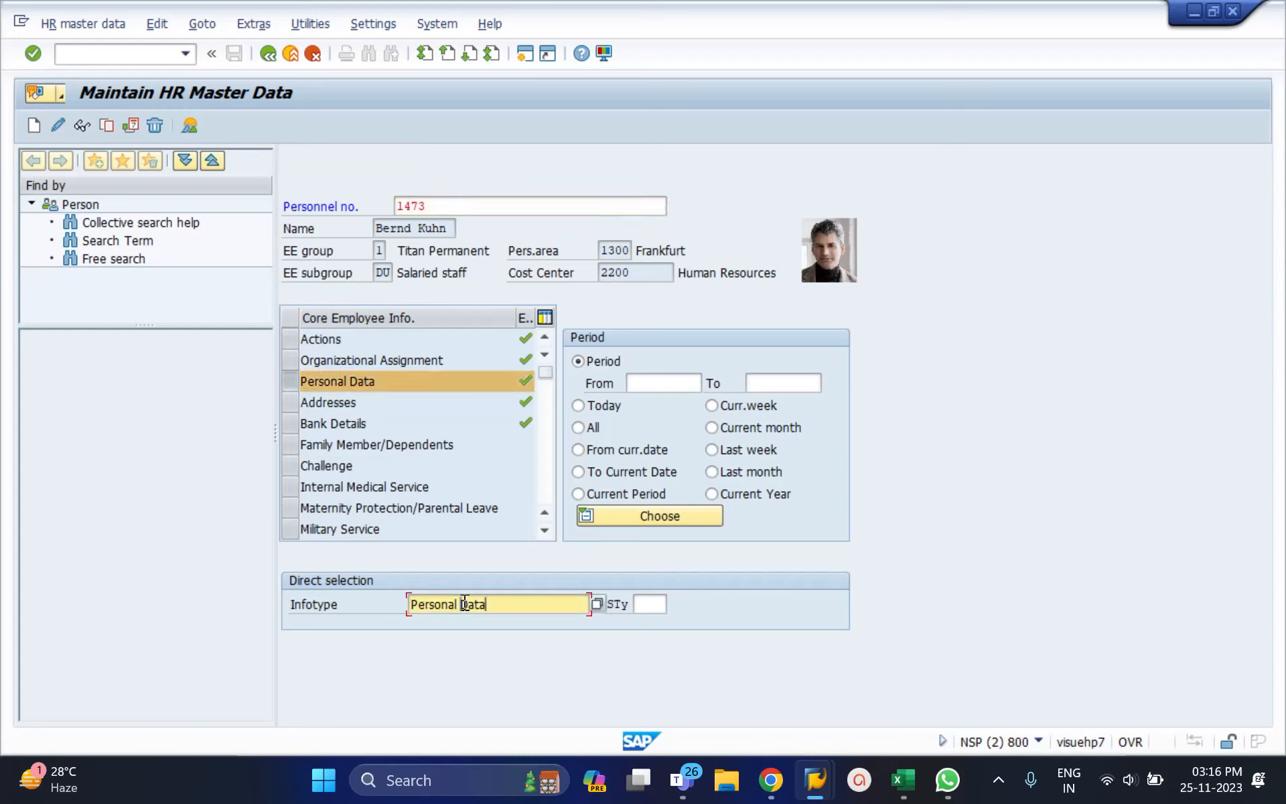
triple_click(464, 604)
key("BackSpace")
type("6")
key("Return")
Step: Select infotype 9 (Bank Details), then clear the infotype entry
left_click(464, 603)
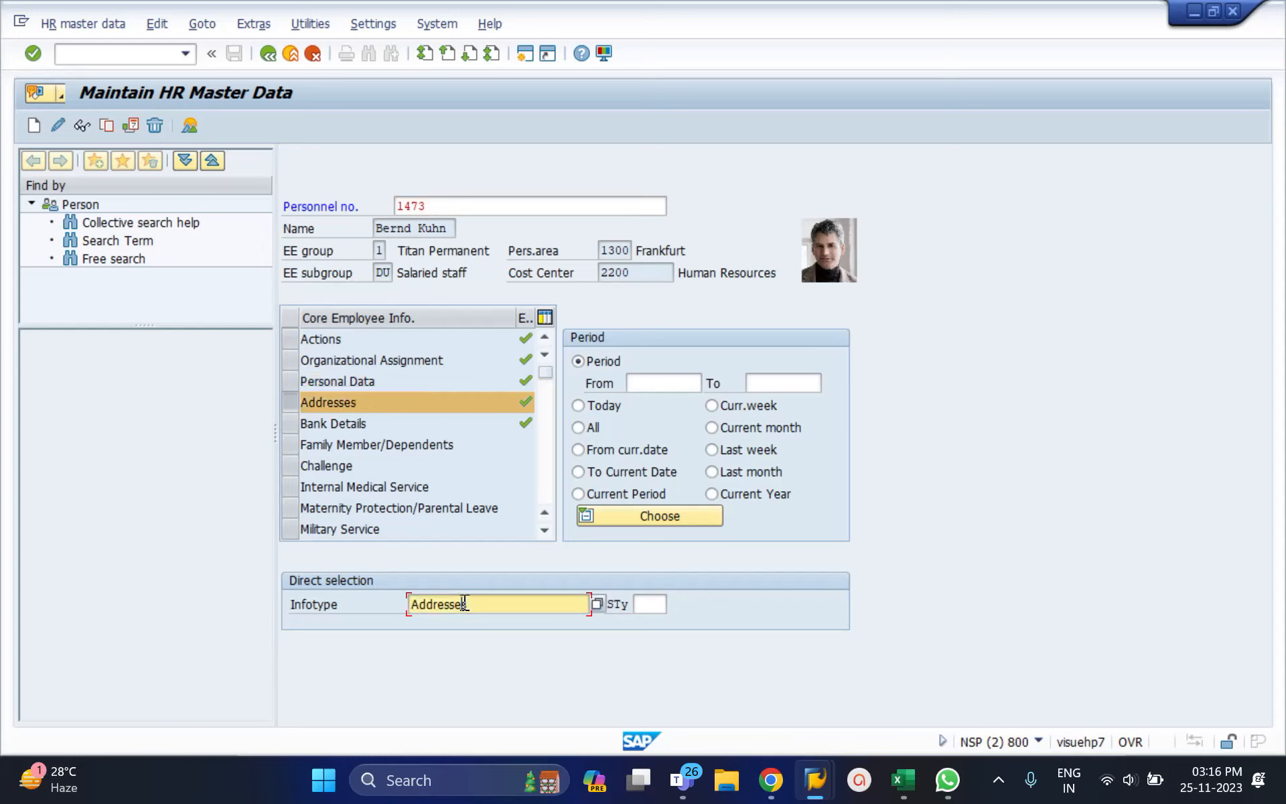
triple_click(464, 603)
type("9")
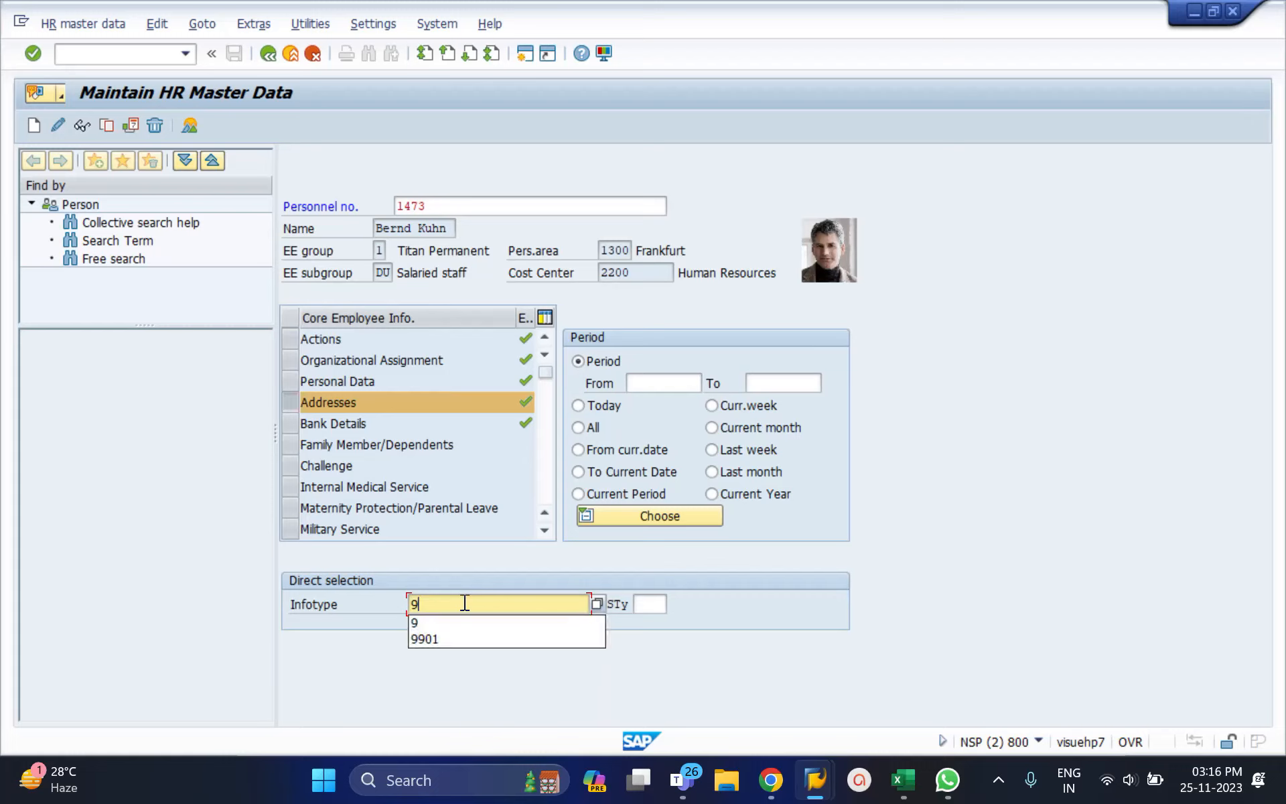
key("Return")
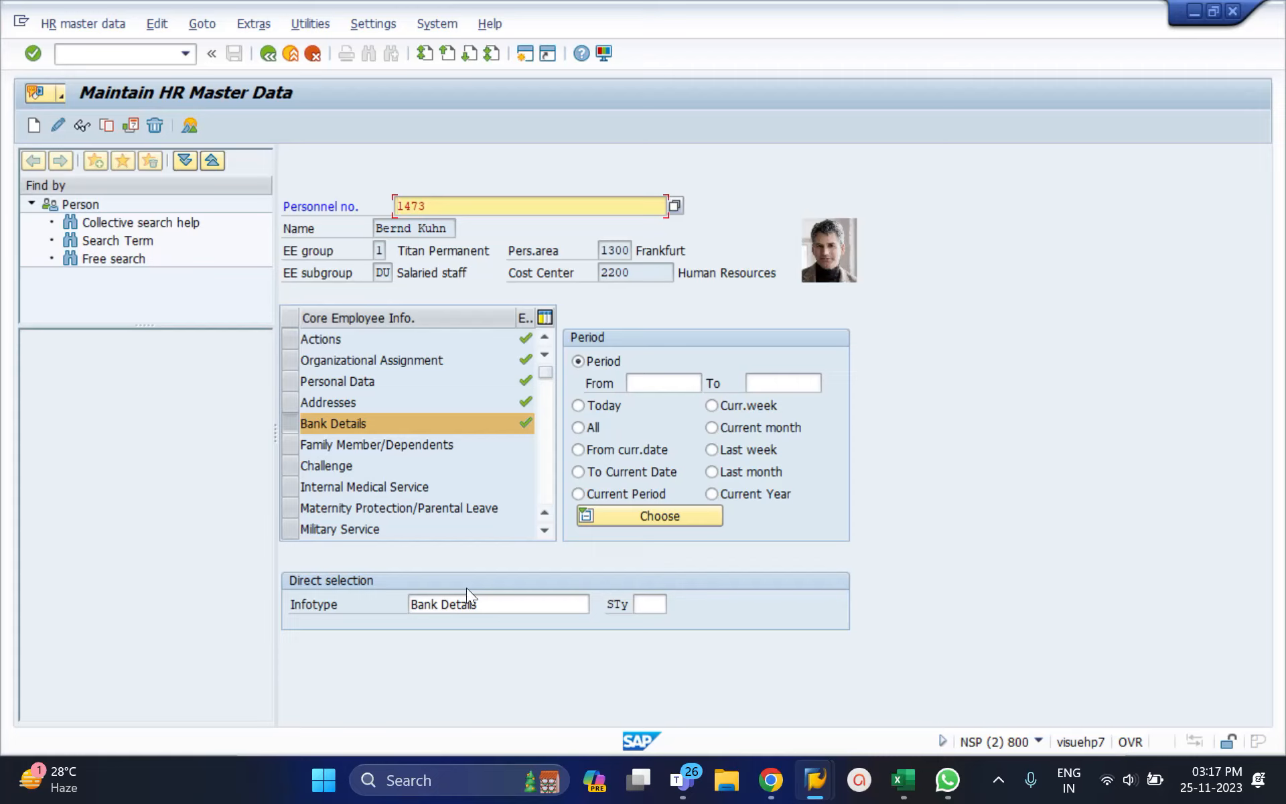
left_click(472, 603)
key("ctrl+a")
key("BackSpace")
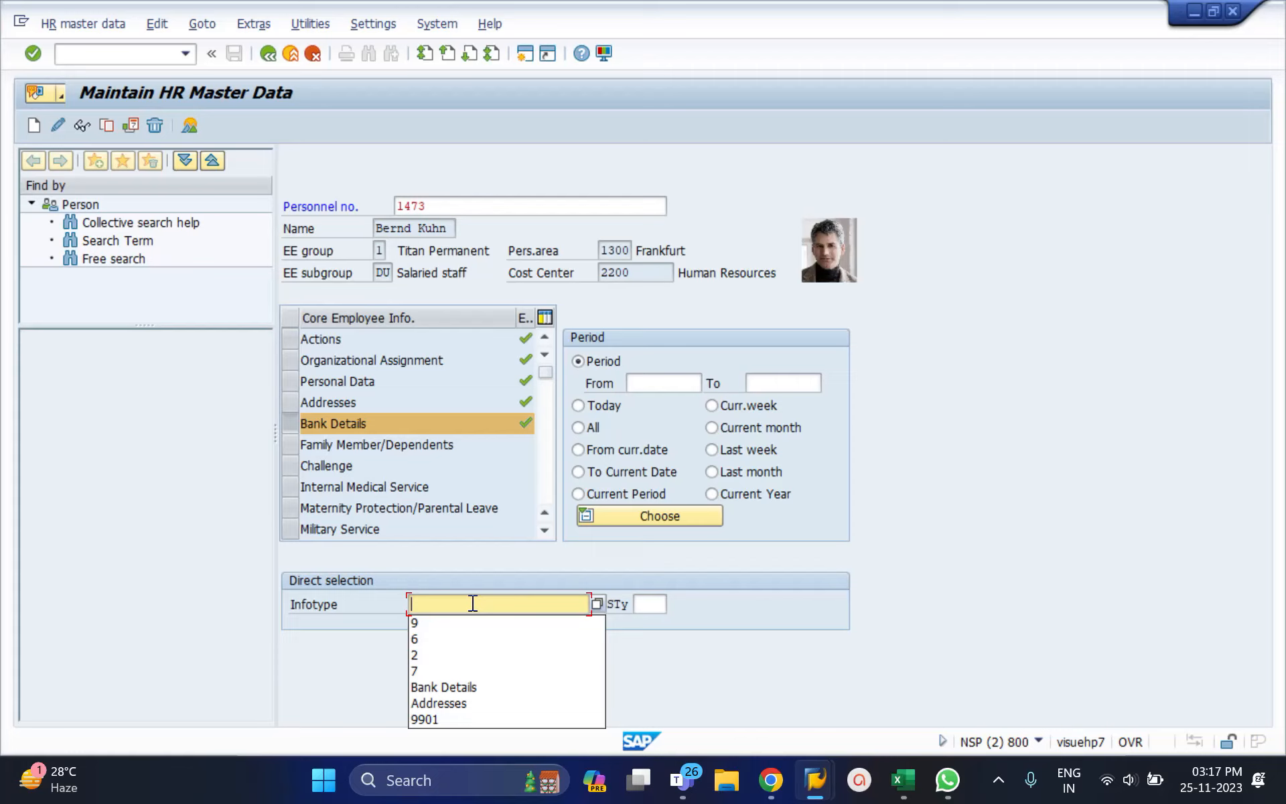
Step: Choose infotype 7 Planned Working Time for all dates and display its record
type("7")
key("Return")
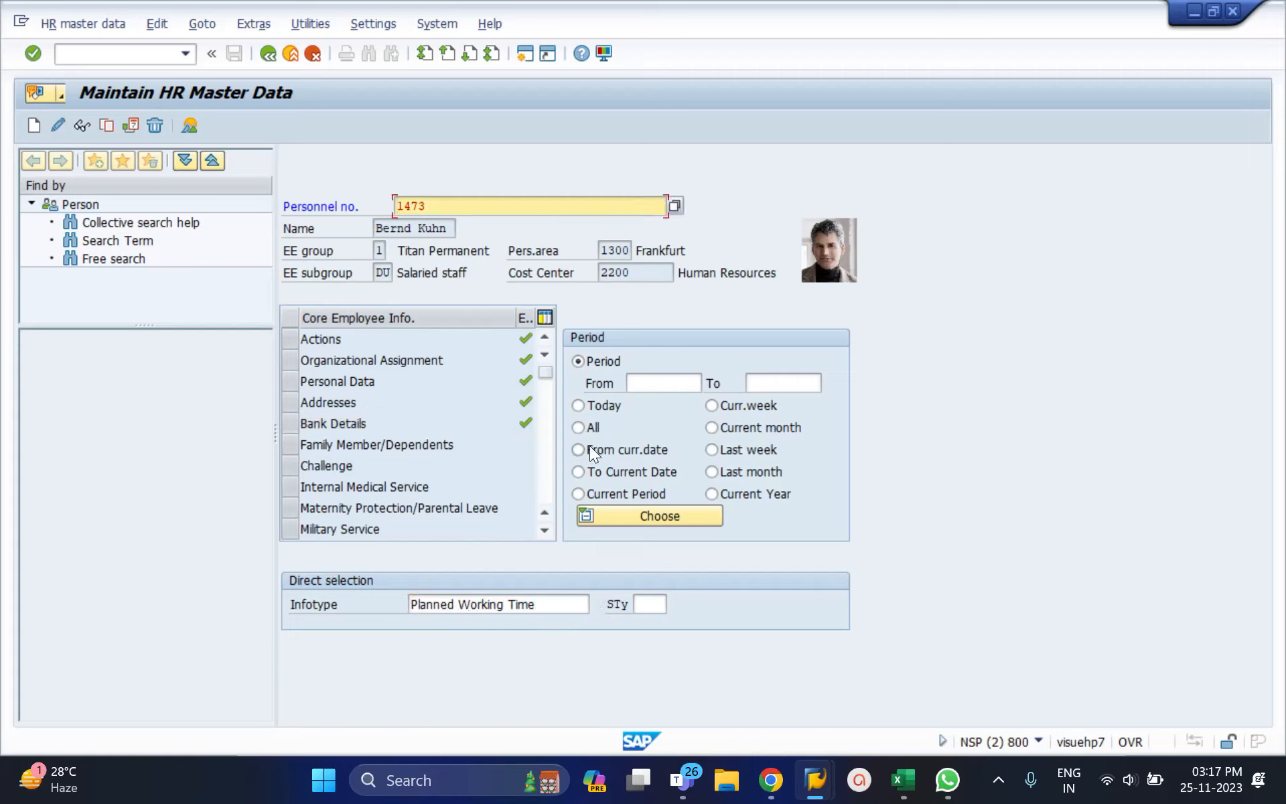
left_click(586, 426)
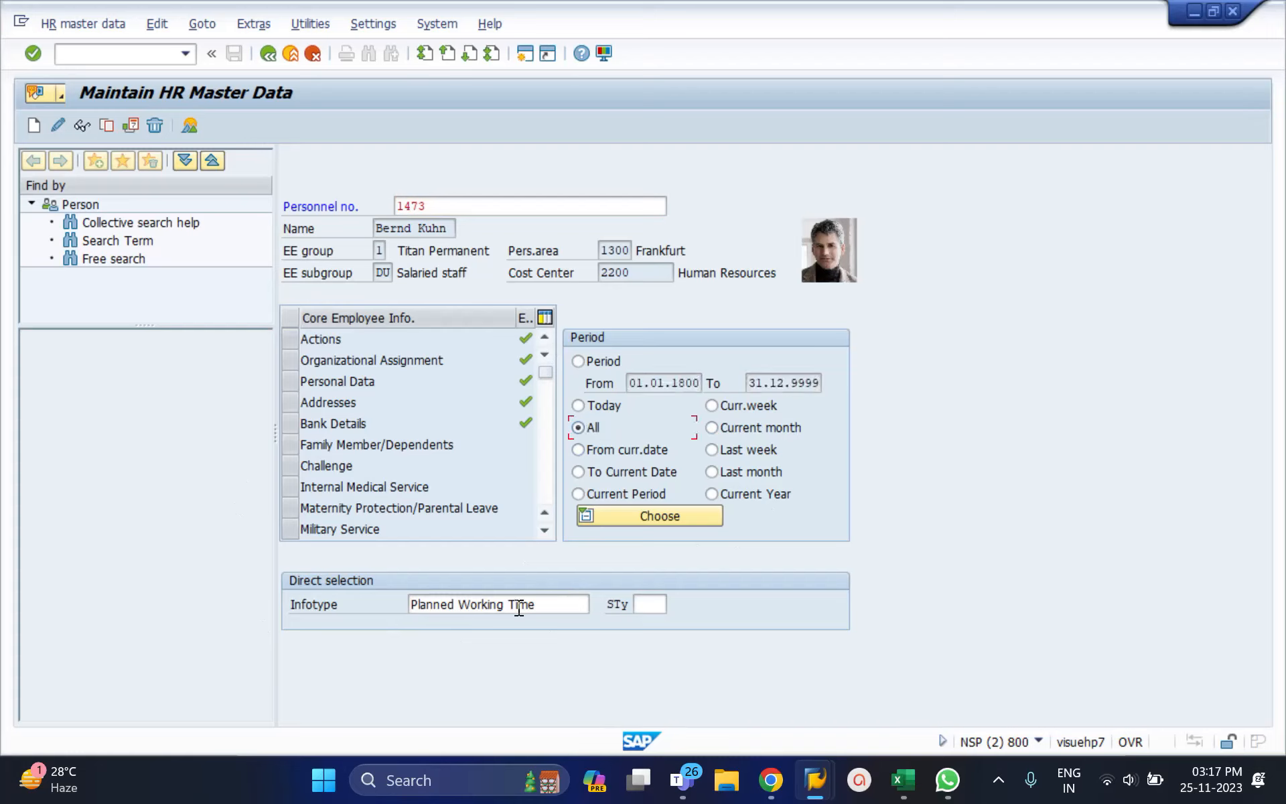
left_click(574, 604)
left_click_drag(542, 604, 411, 604)
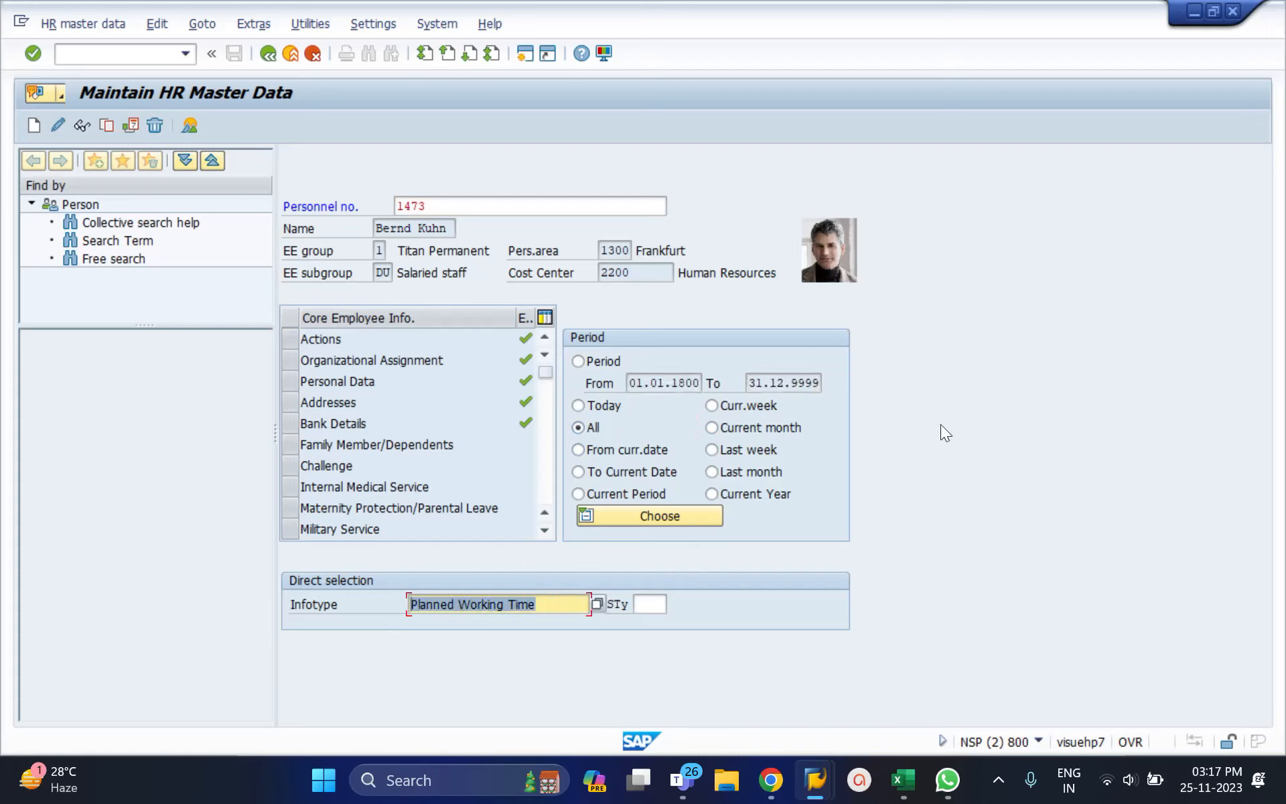
left_click(83, 127)
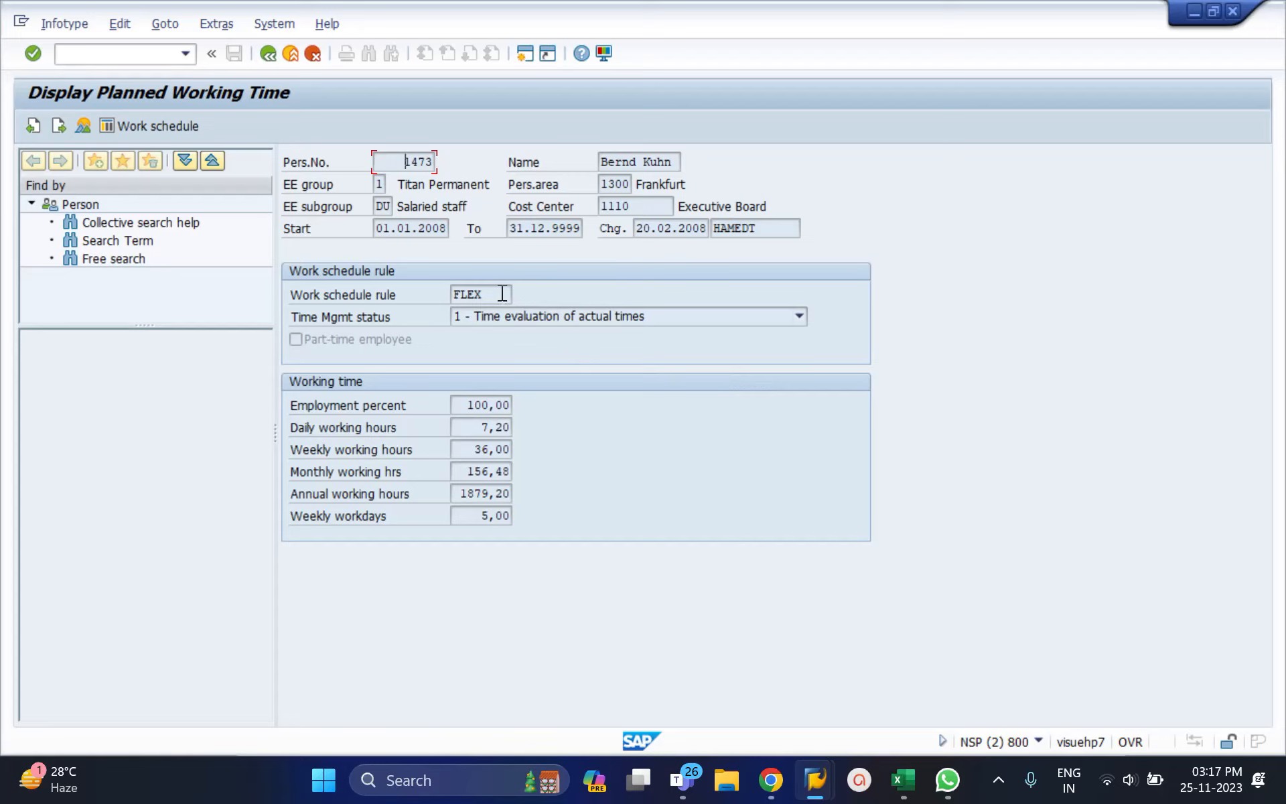
Step: Highlight the FLEX work schedule rule in the Planned Working Time record
left_click_drag(502, 294, 451, 294)
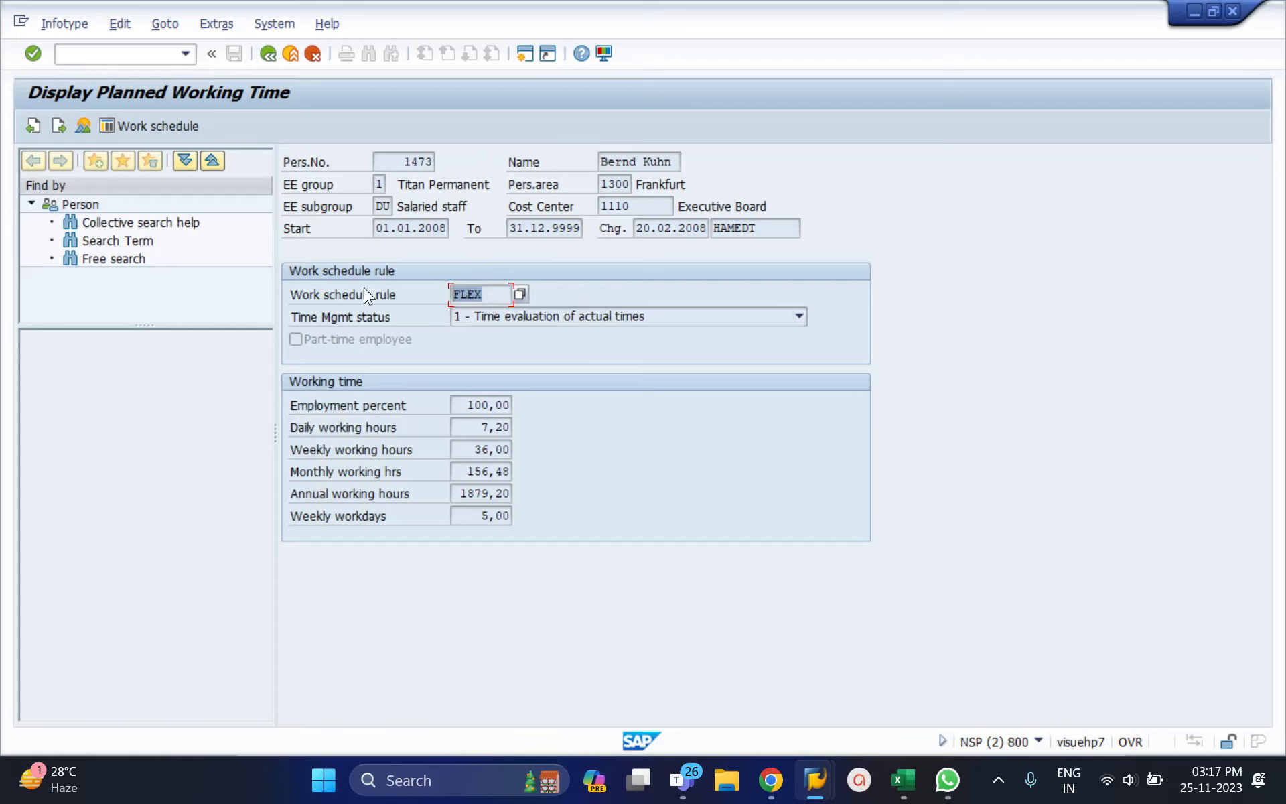
Step: Show the FLEX work schedule from calendar month 012001 and inspect January days 02 and 05
left_click(157, 130)
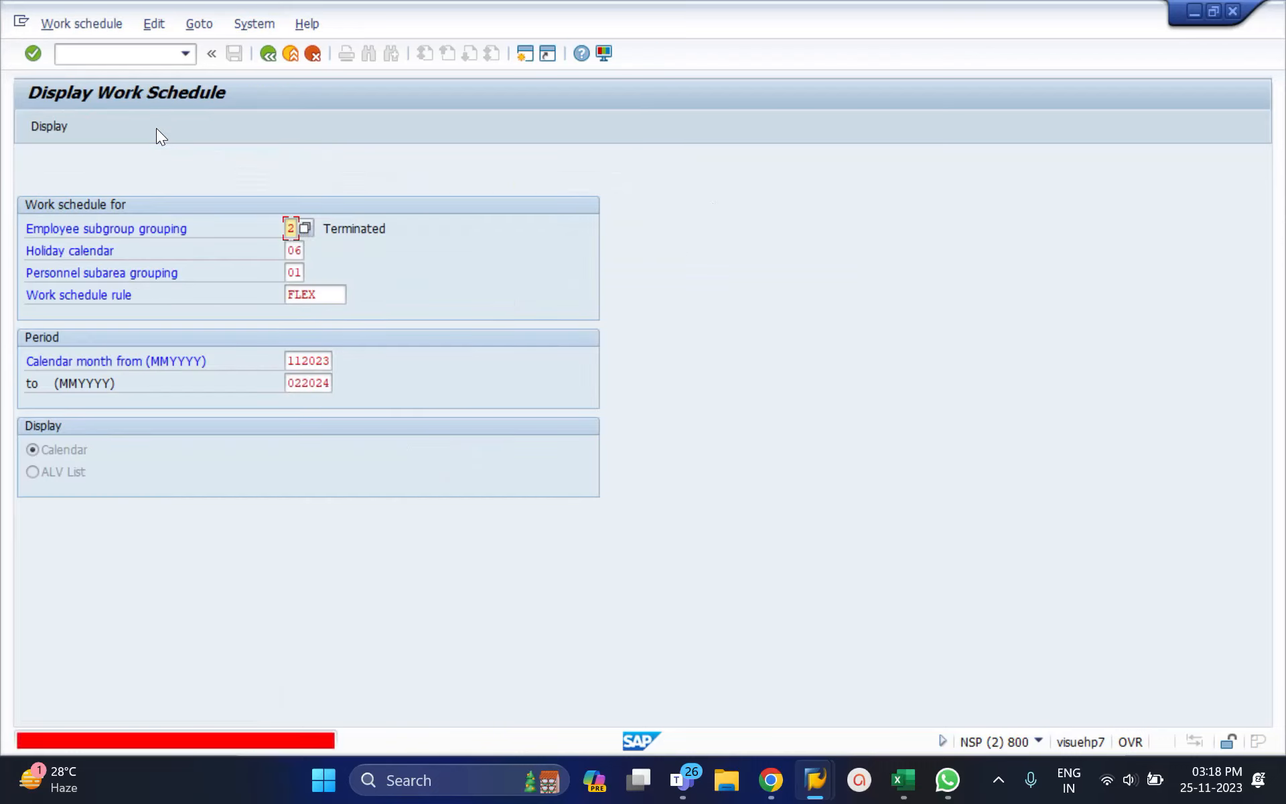
left_click(315, 361)
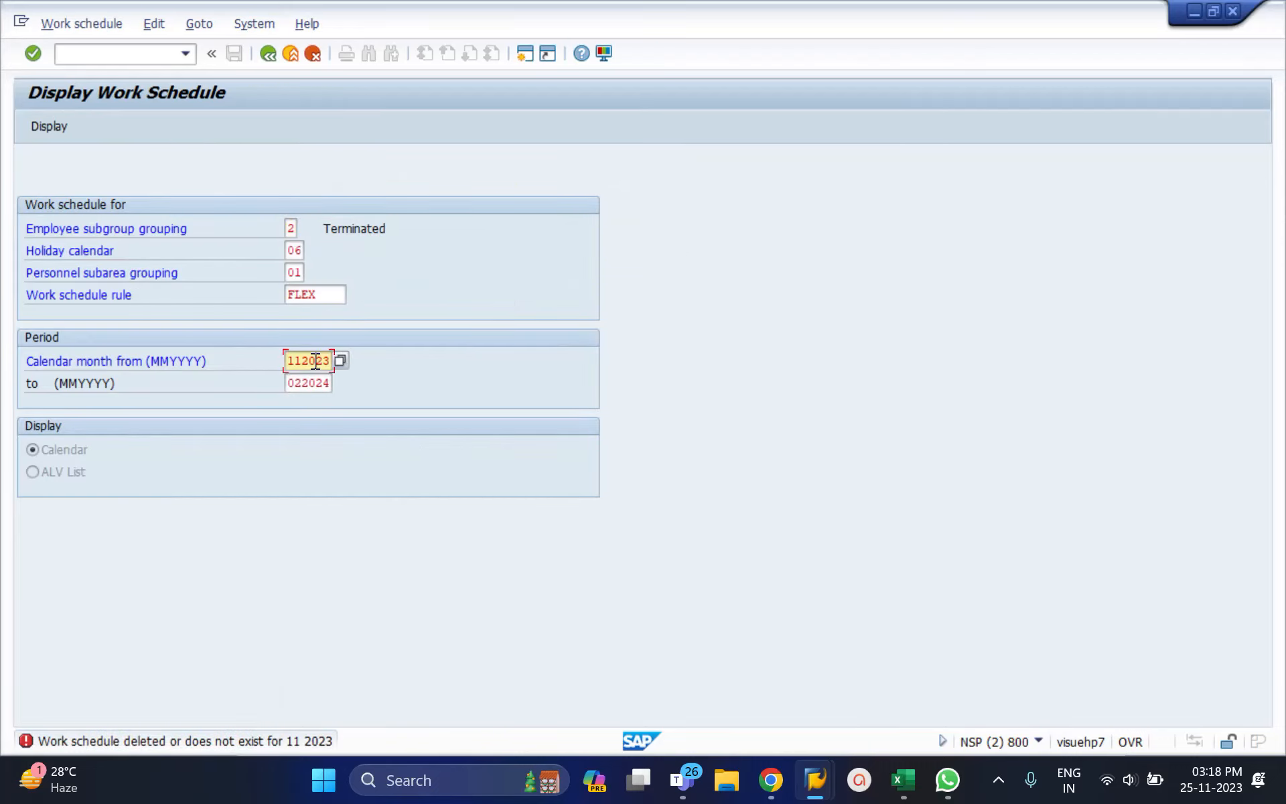
double_click(314, 361)
key("BackSpace")
type("01")
type("01")
key("Return")
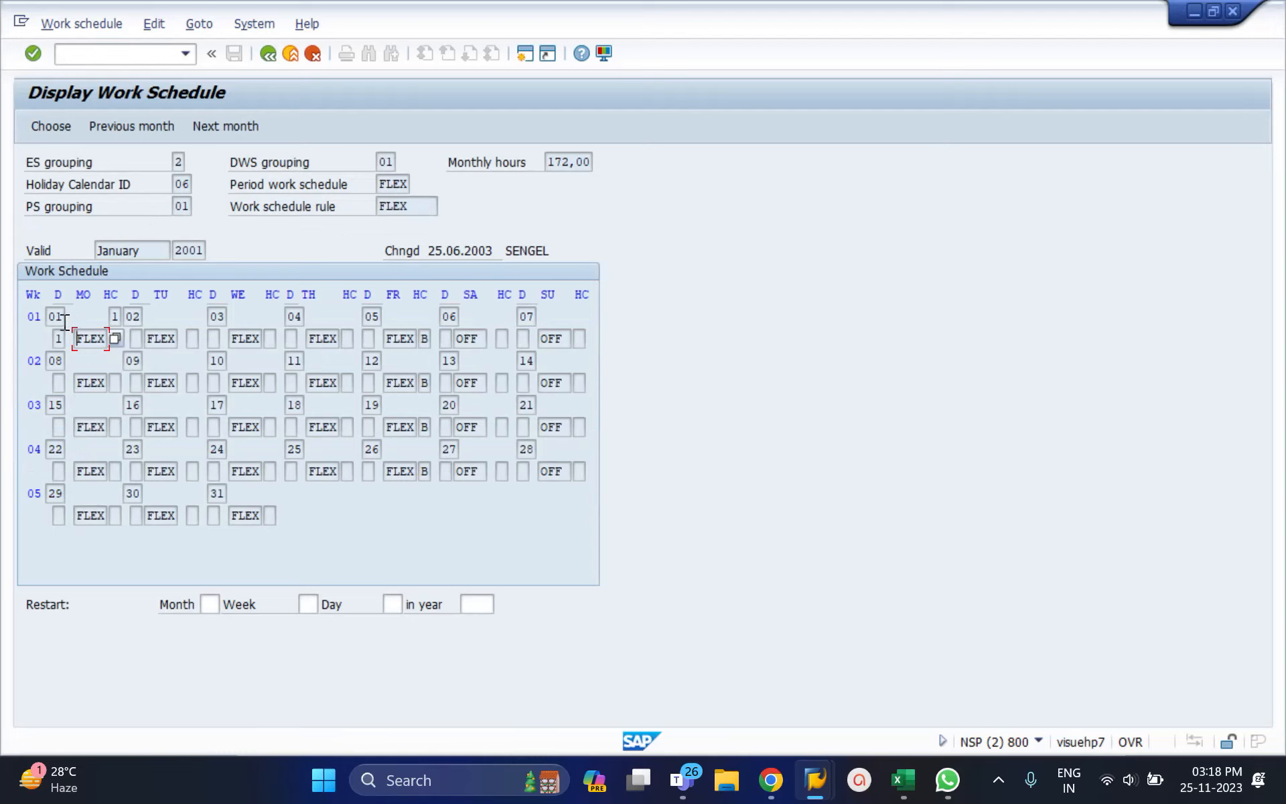
left_click(128, 316)
left_click(367, 317)
Step: Check the 01.01.2001 daily schedule's planned times 08:00–18:00, then go back to Planned Working Time
double_click(95, 338)
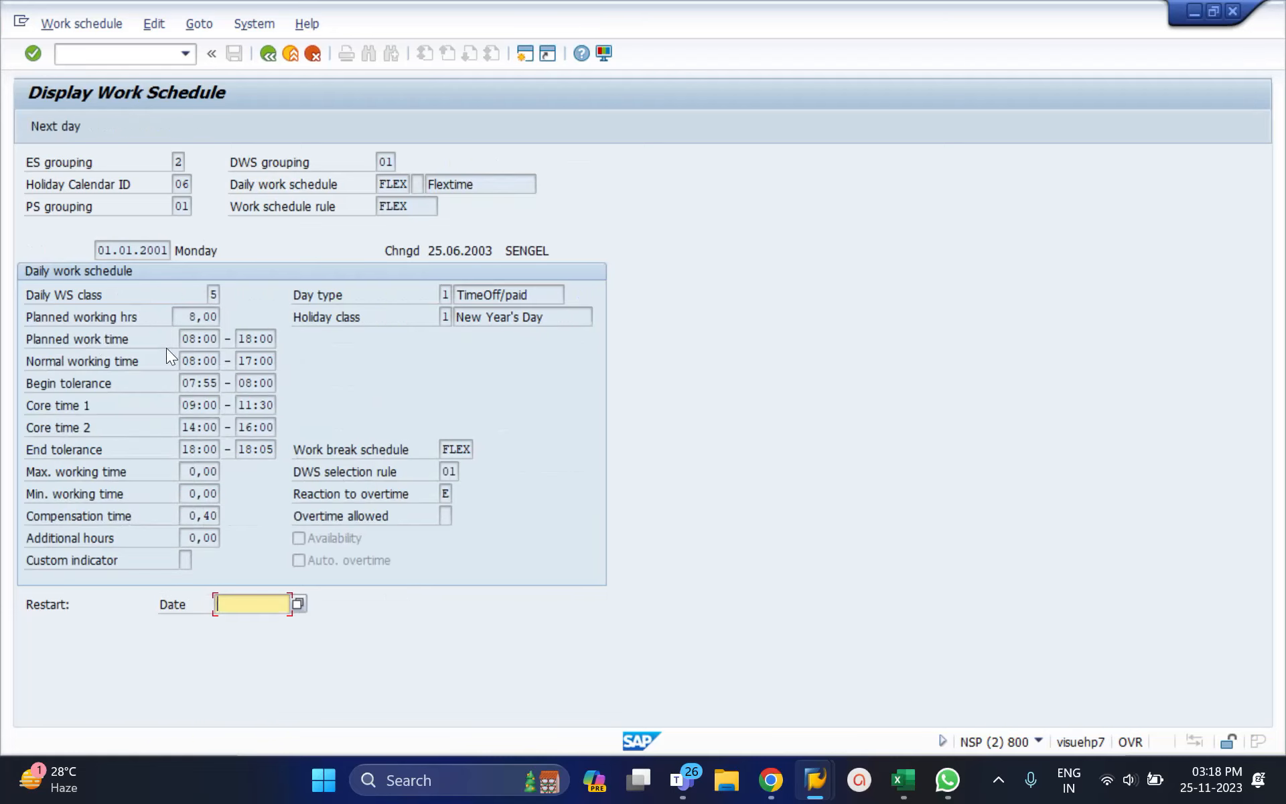
left_click(200, 340)
double_click(200, 340)
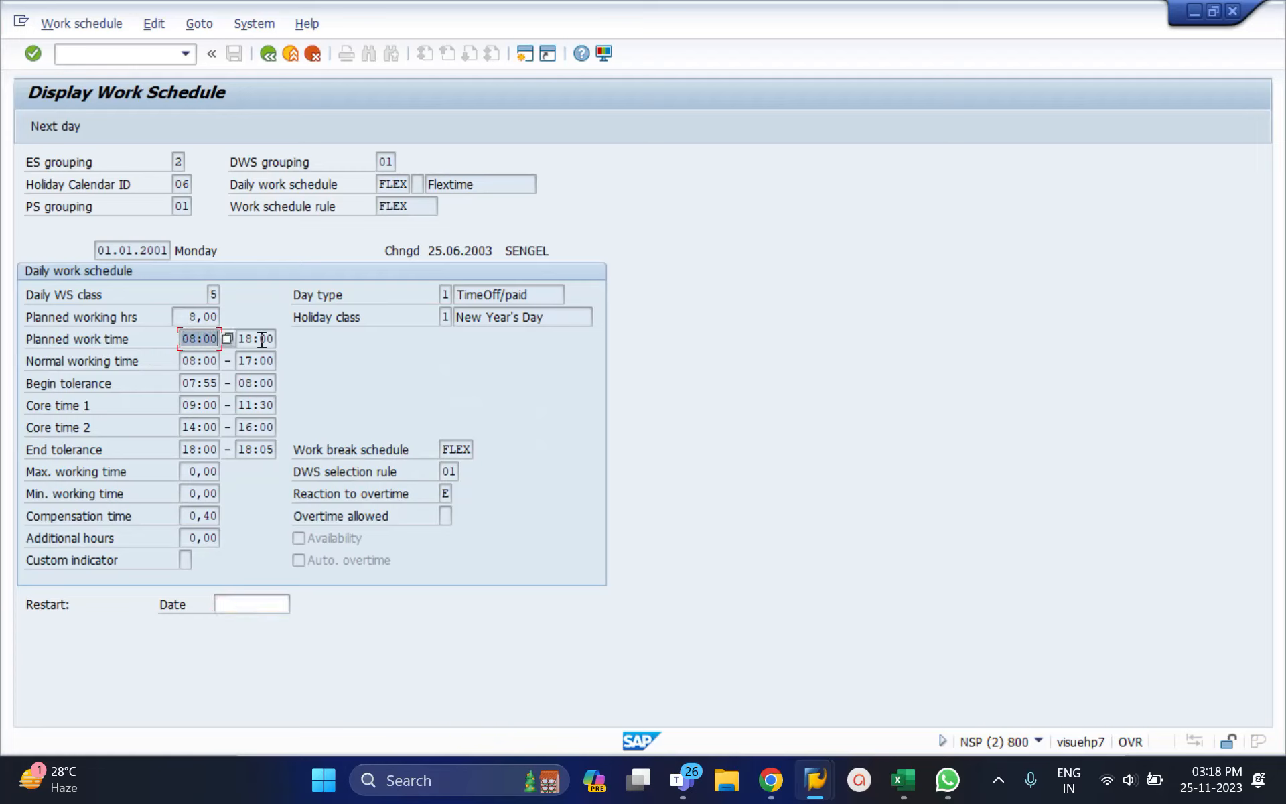
left_click(275, 338)
left_click_drag(275, 338, 241, 335)
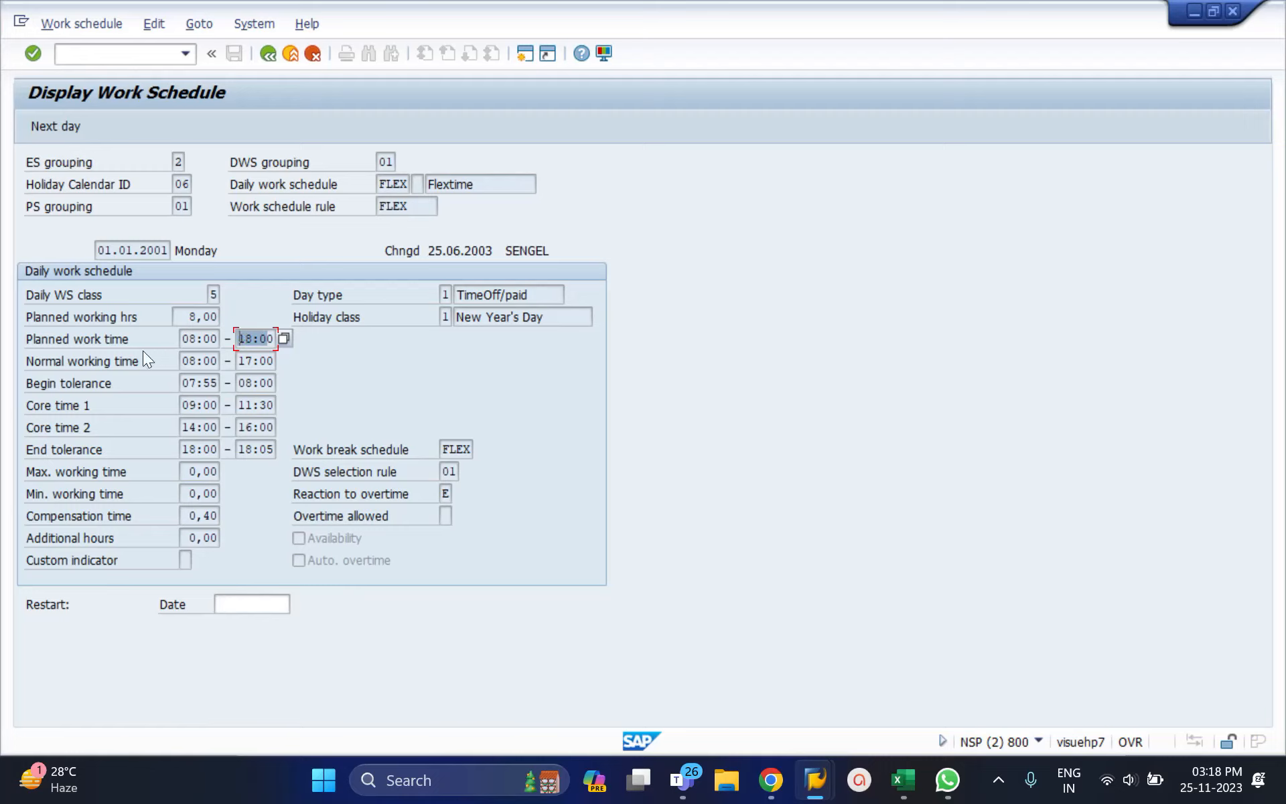
left_click(190, 339)
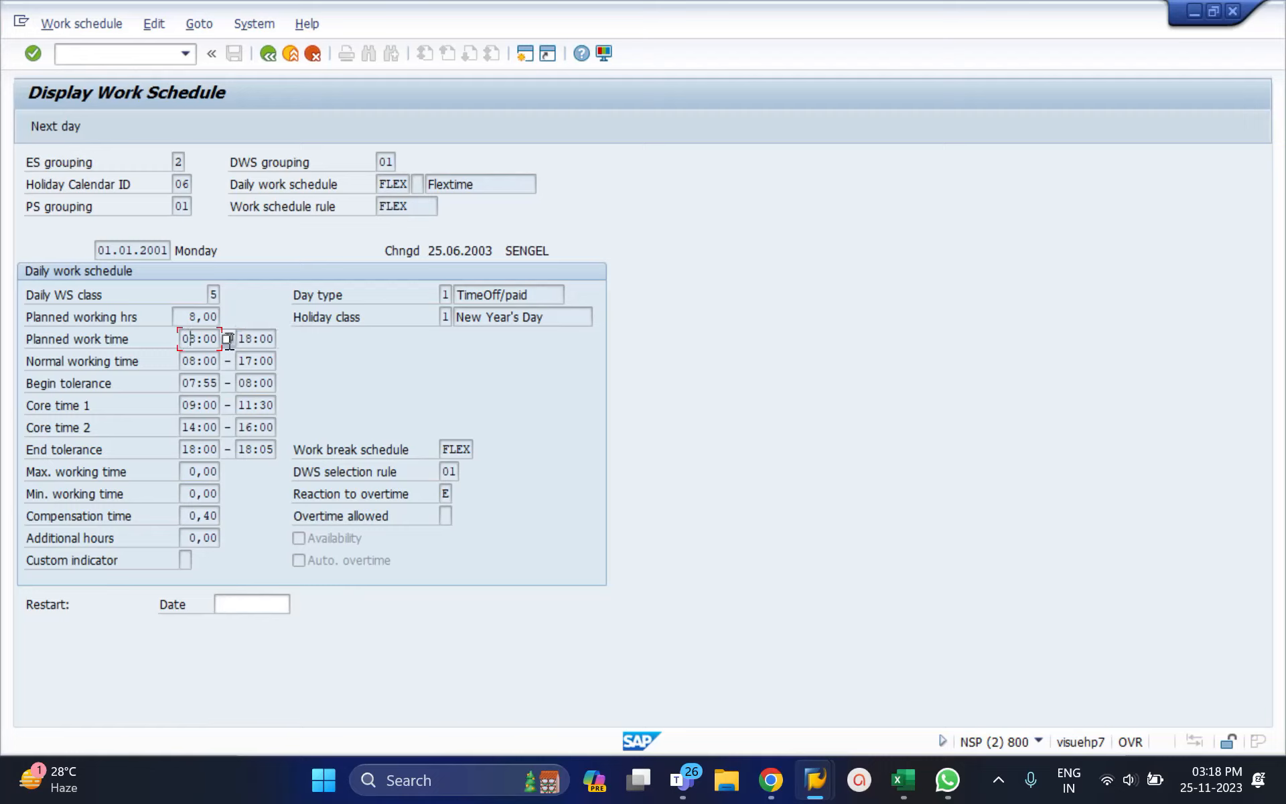
left_click(257, 339)
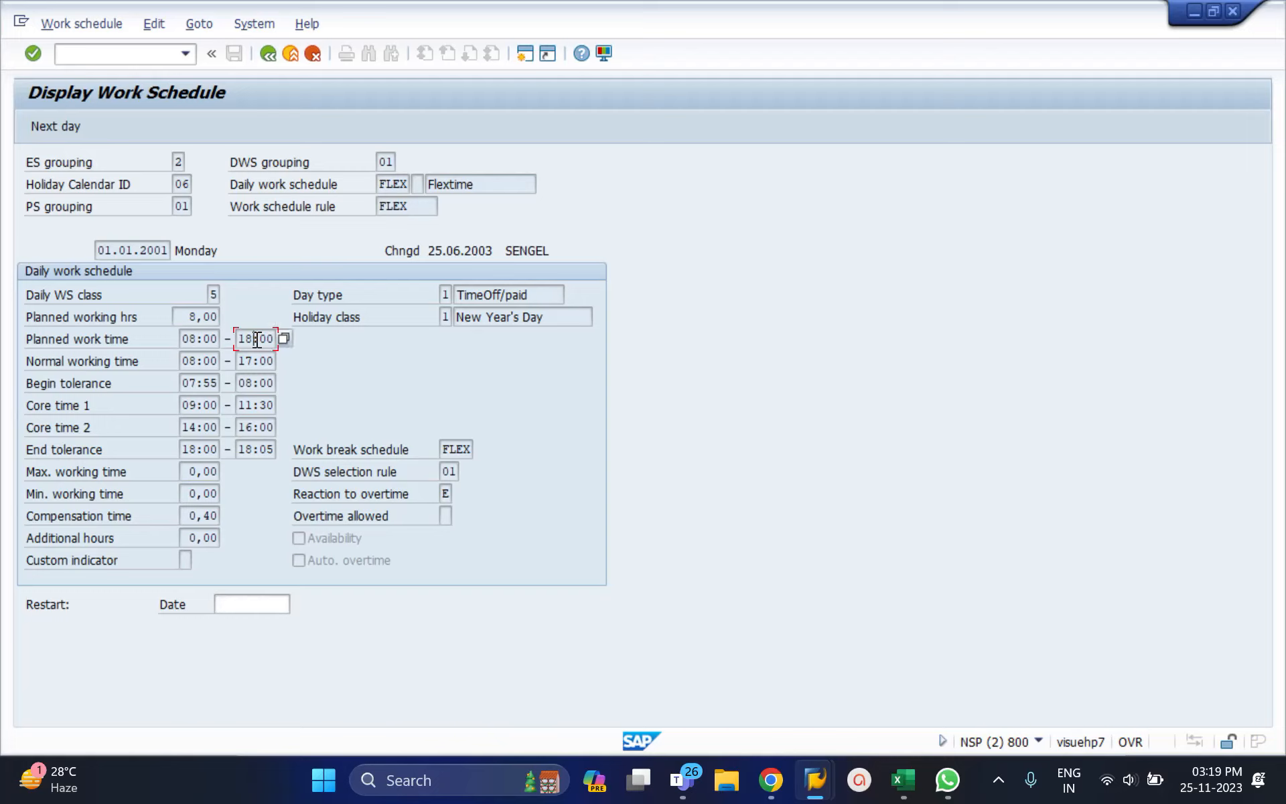
left_click(267, 54)
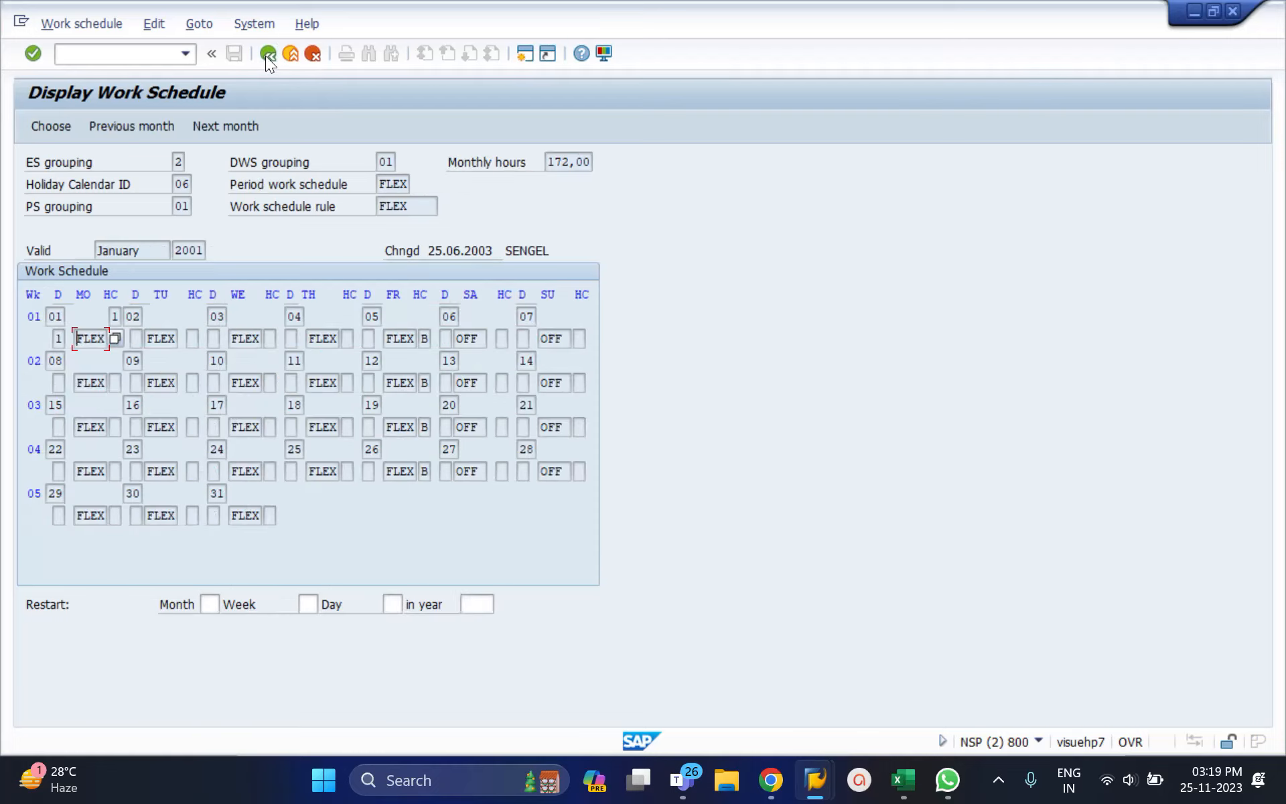
left_click(267, 54)
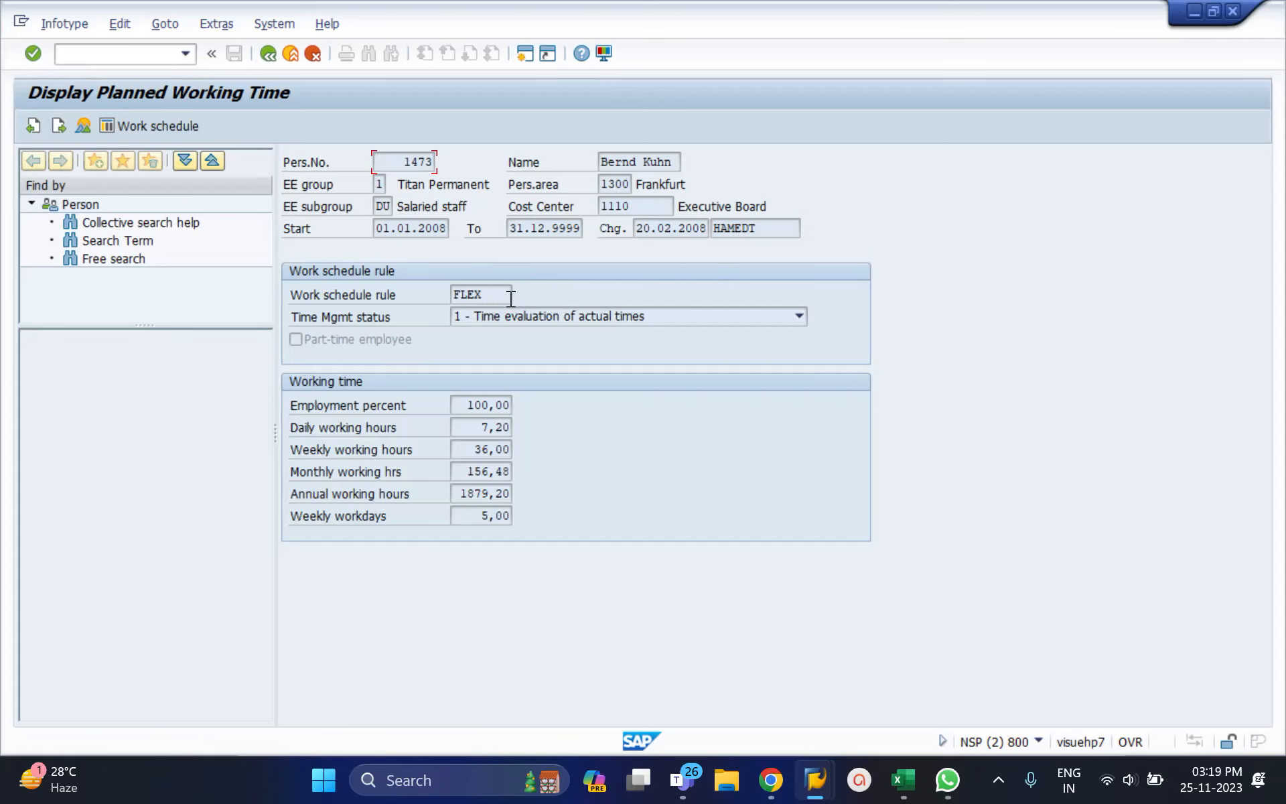
Step: Reopen the work schedule with 012001 as the starting calendar month
left_click(175, 124)
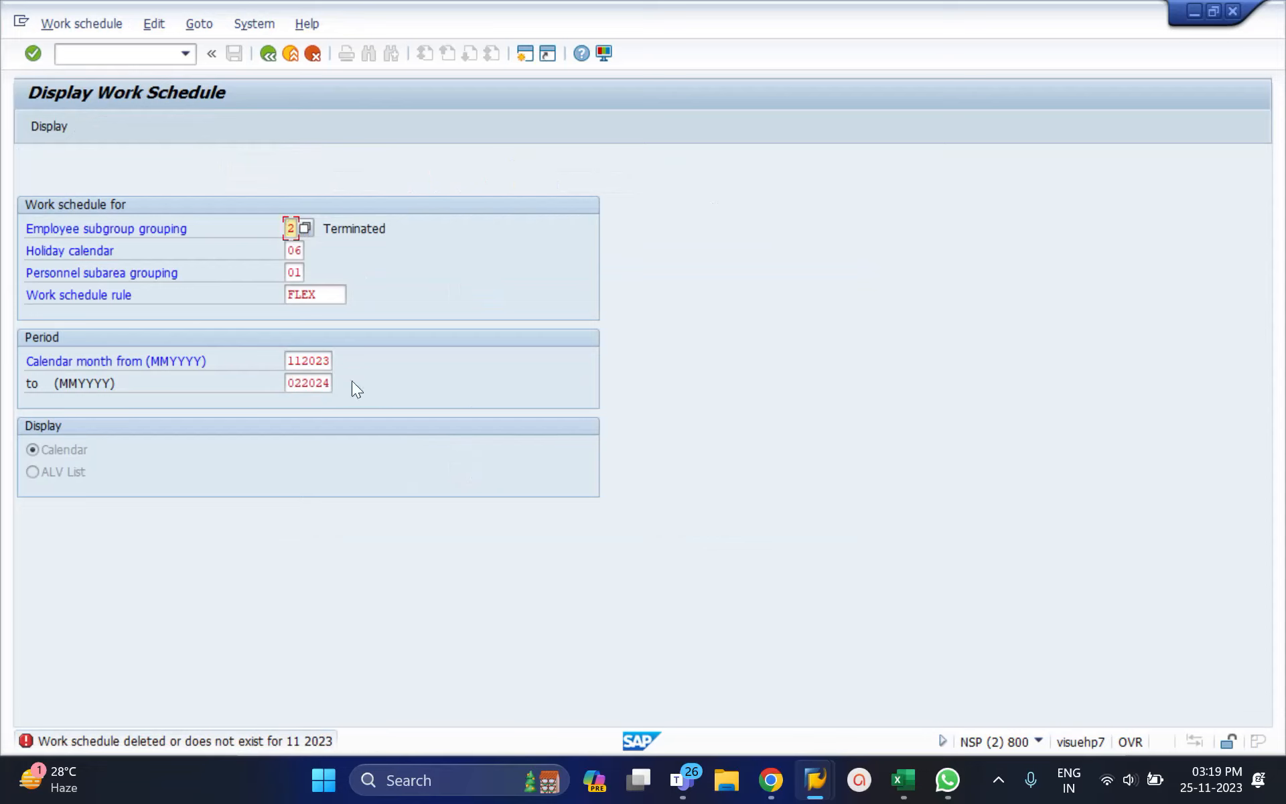
left_click(304, 366)
double_click(303, 366)
key("Delete")
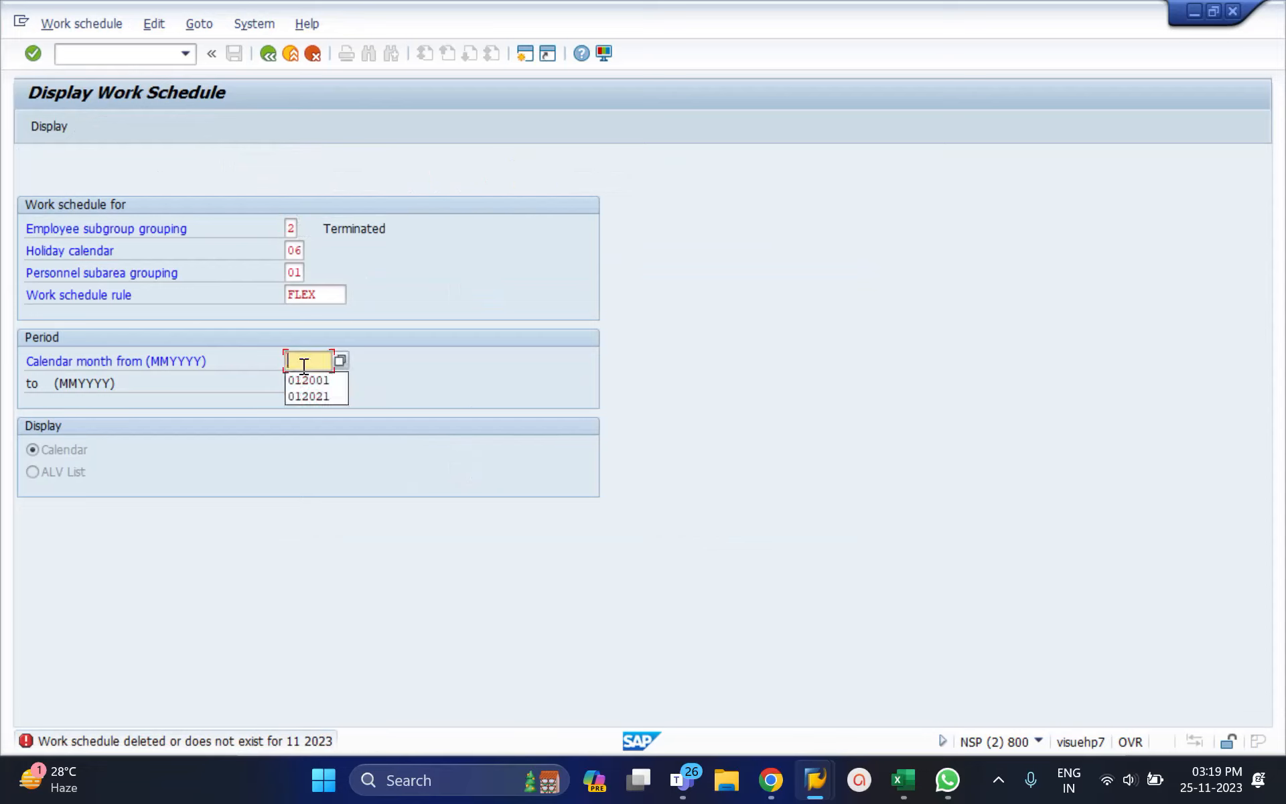
type("01")
key("Return")
key("Return")
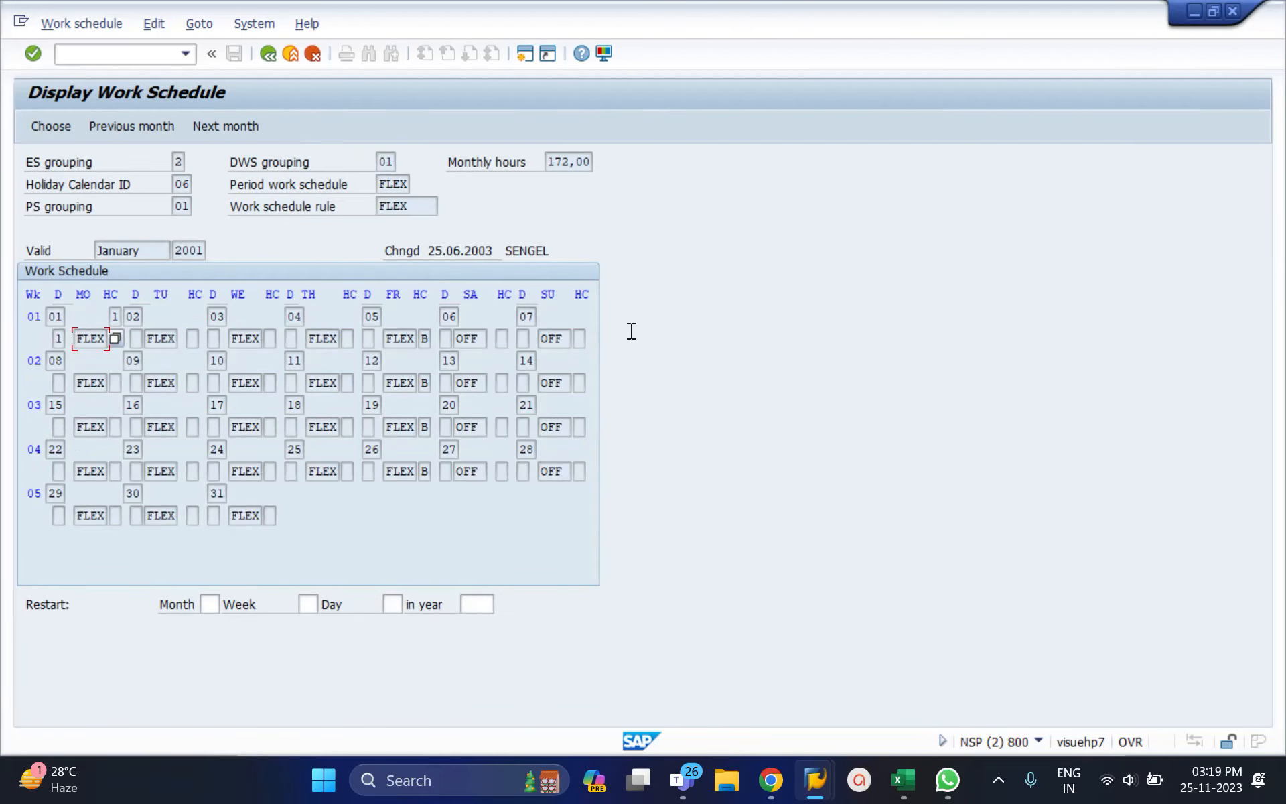
Step: Inspect the January 2001 calendar's validity month and days 01, 02 and 31
left_click(125, 245)
left_click(56, 318)
left_click(213, 489)
left_click(132, 317)
left_click(212, 494)
Step: Check the 1 January 2001 daily schedule's 08:00 start time, then return to the calendar
double_click(92, 339)
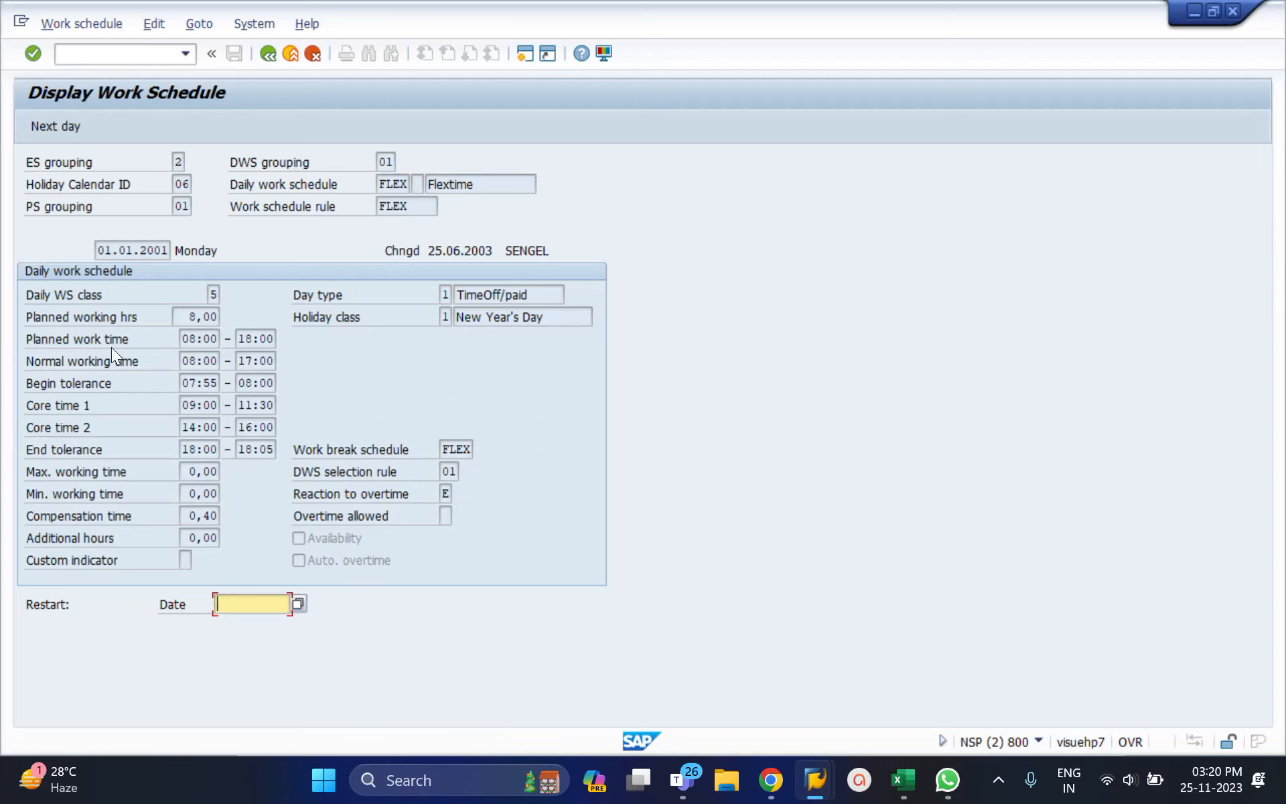
left_click_drag(183, 338, 237, 339)
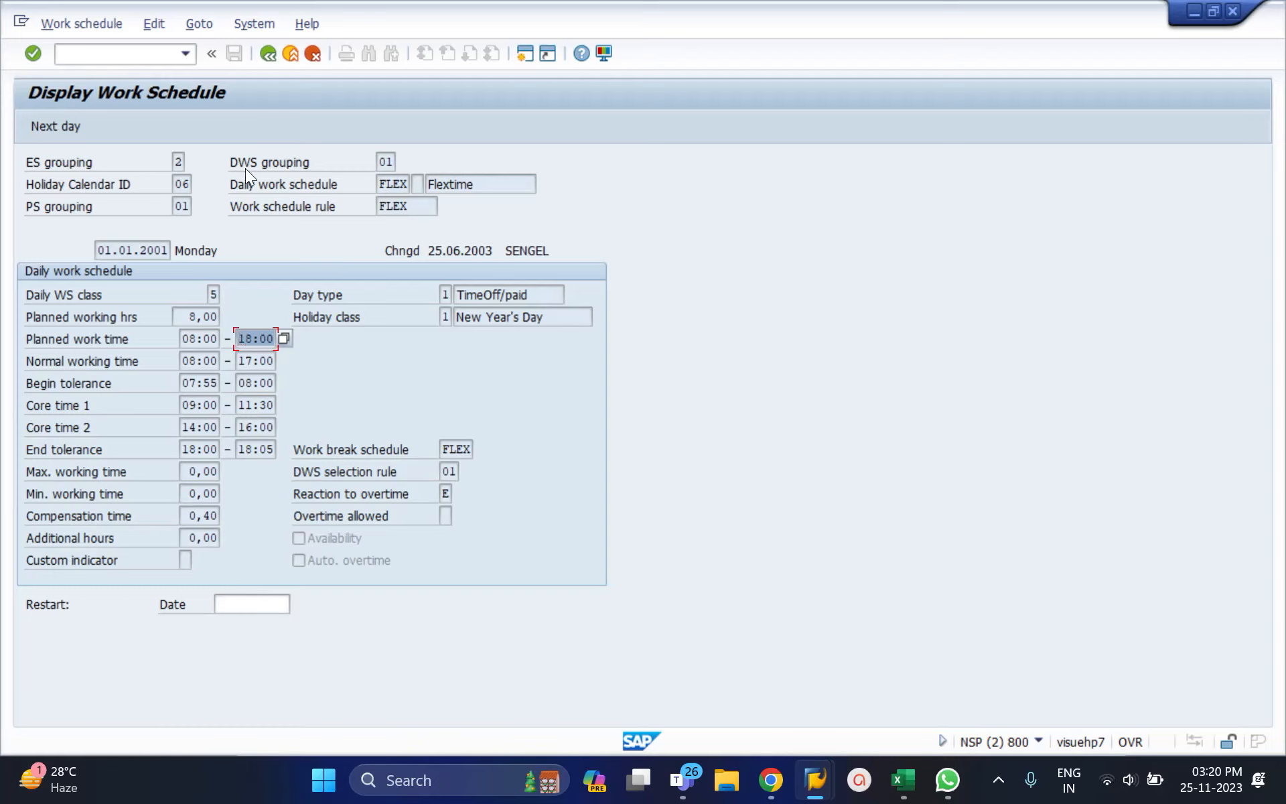
left_click(270, 55)
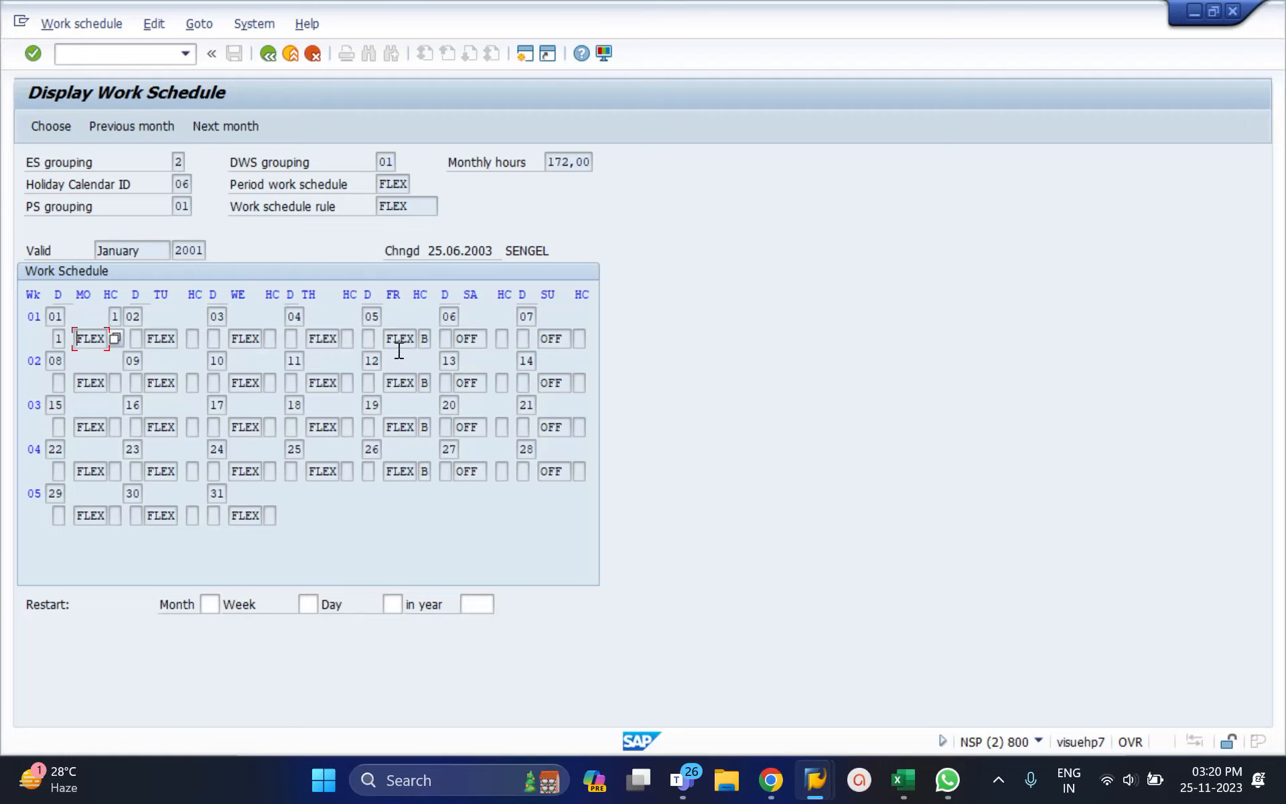
Step: Review the OFF schedule for Saturday 6 January 2001, then return to Planned Working Time
left_click(470, 294)
double_click(470, 340)
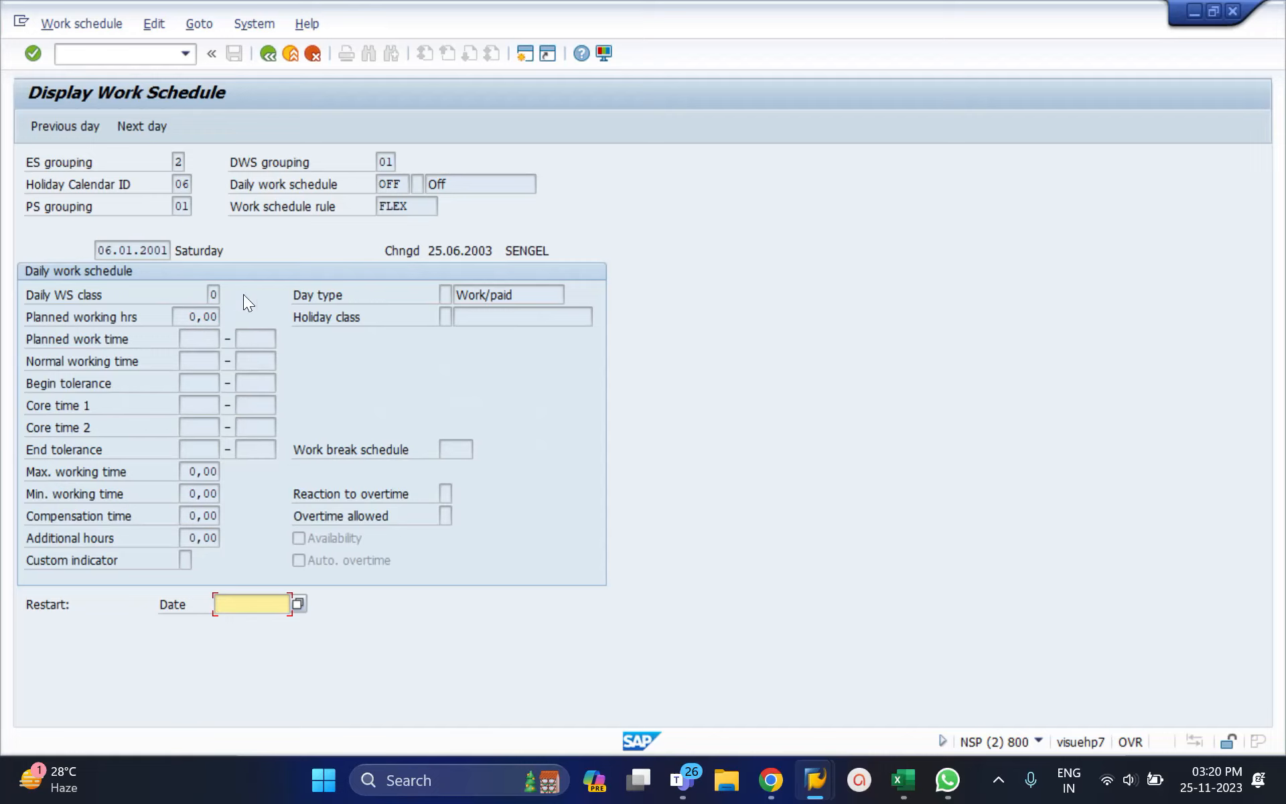
left_click(267, 56)
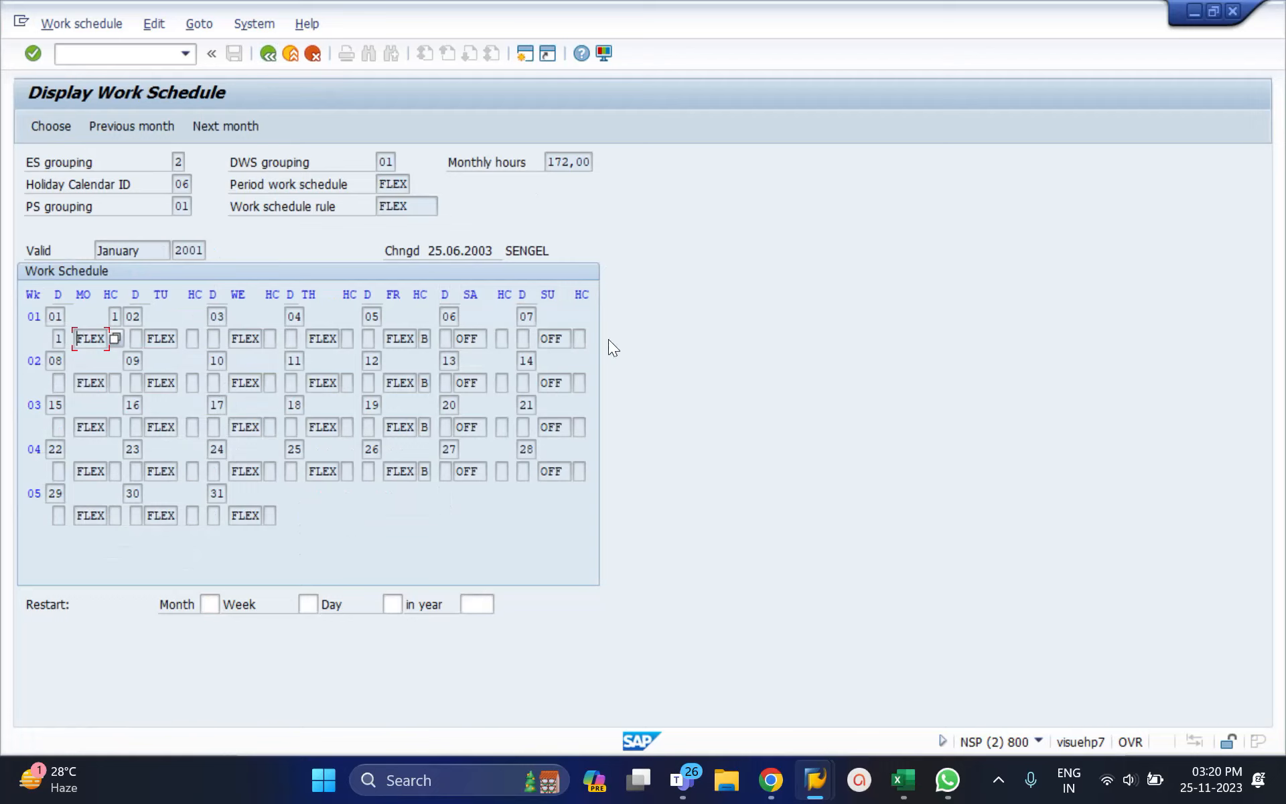
left_click(267, 54)
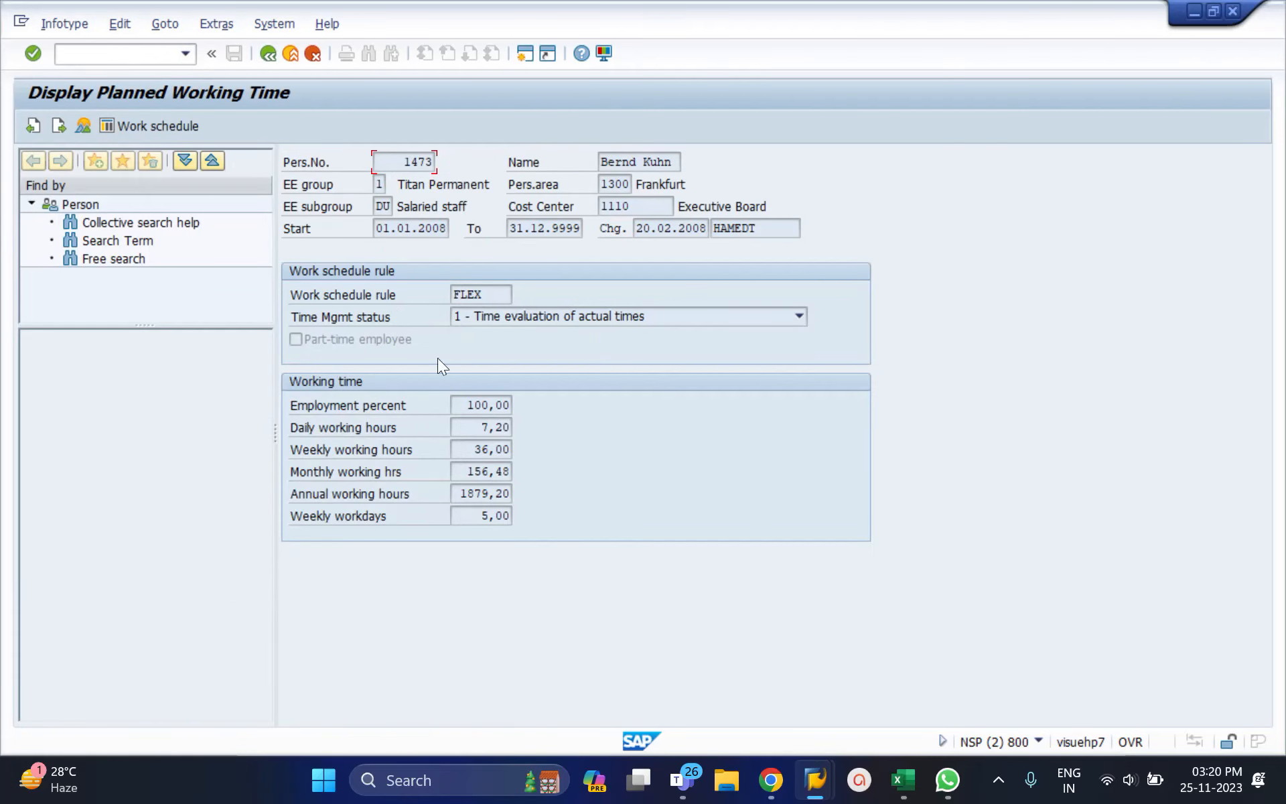
Step: Reopen the work schedule starting from calendar month 012001
left_click(141, 125)
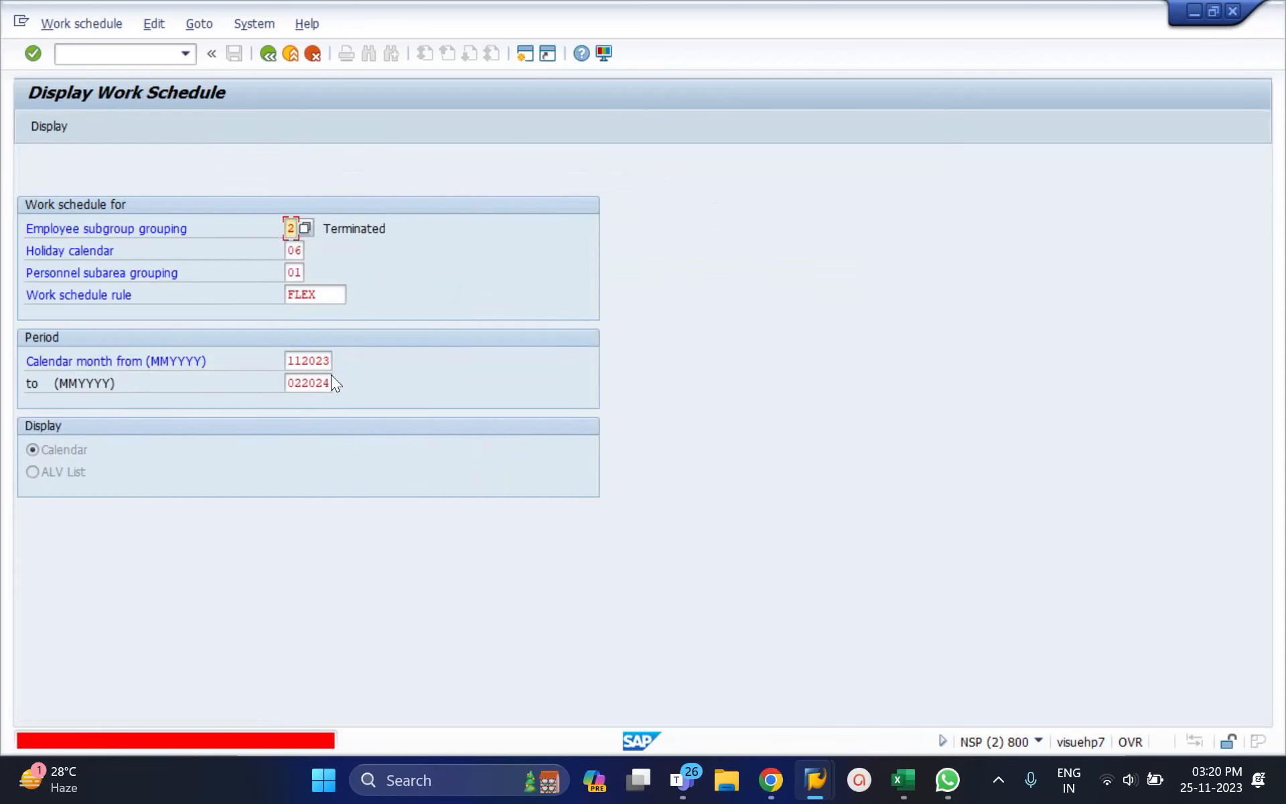
double_click(298, 361)
key("BackSpace")
key("Down")
key("Return")
key("Return")
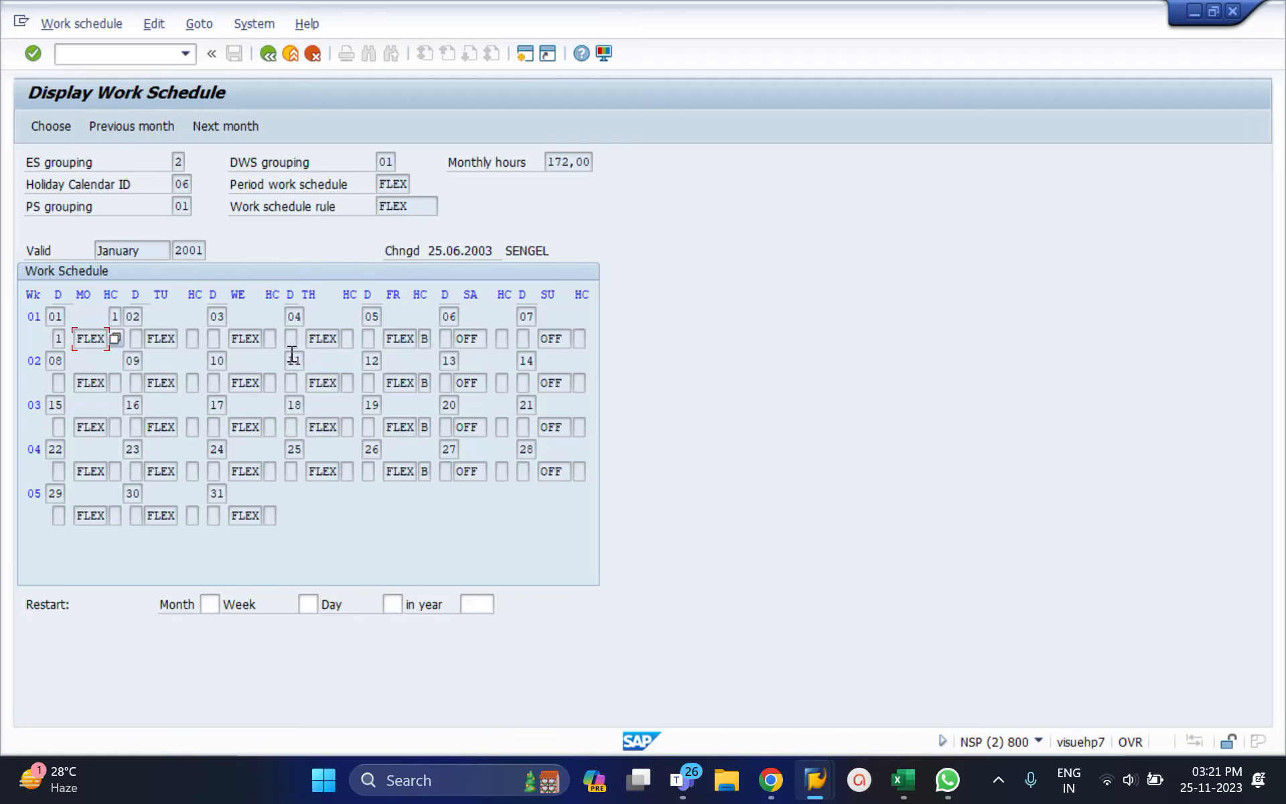
Step: Inspect day 04 and the New Year's Day holiday indicator for 1 January
left_click(295, 316)
left_click(117, 317)
left_click(62, 337)
left_click(116, 315)
double_click(96, 334)
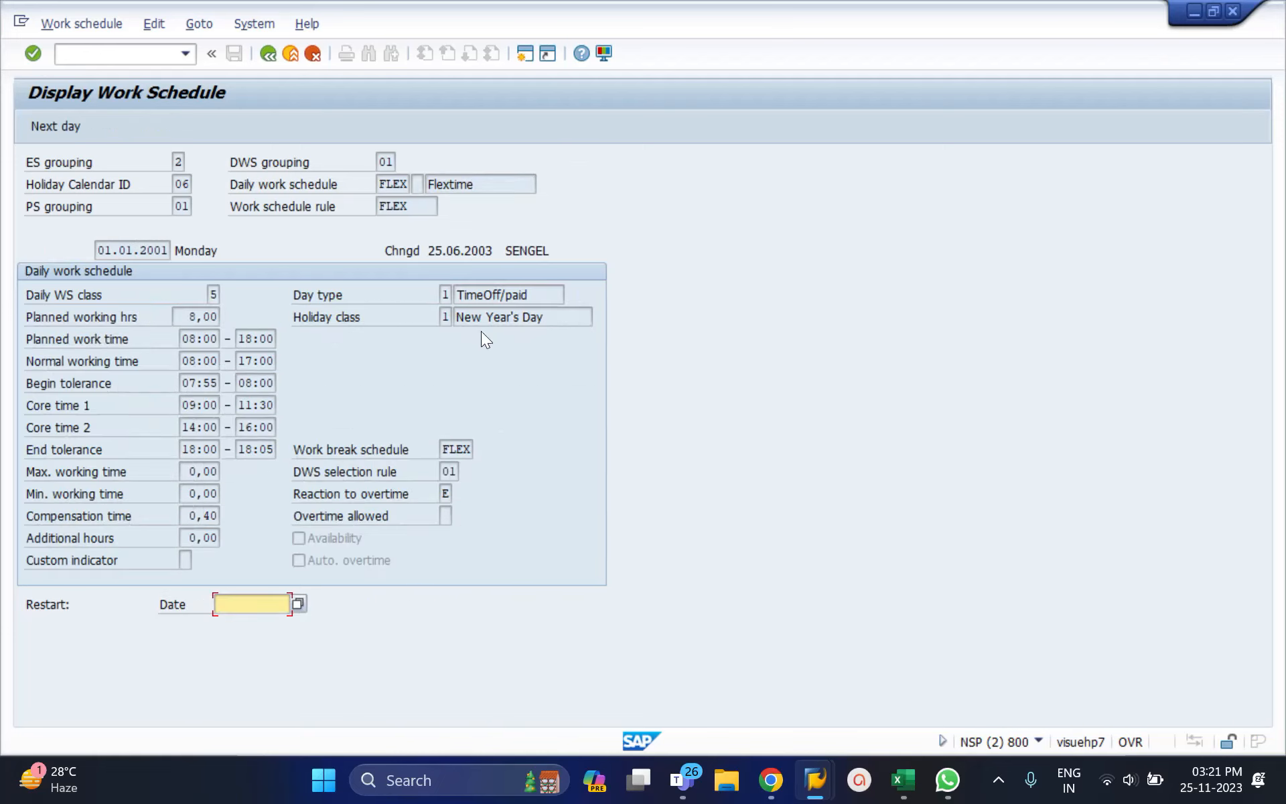
left_click_drag(553, 321, 450, 316)
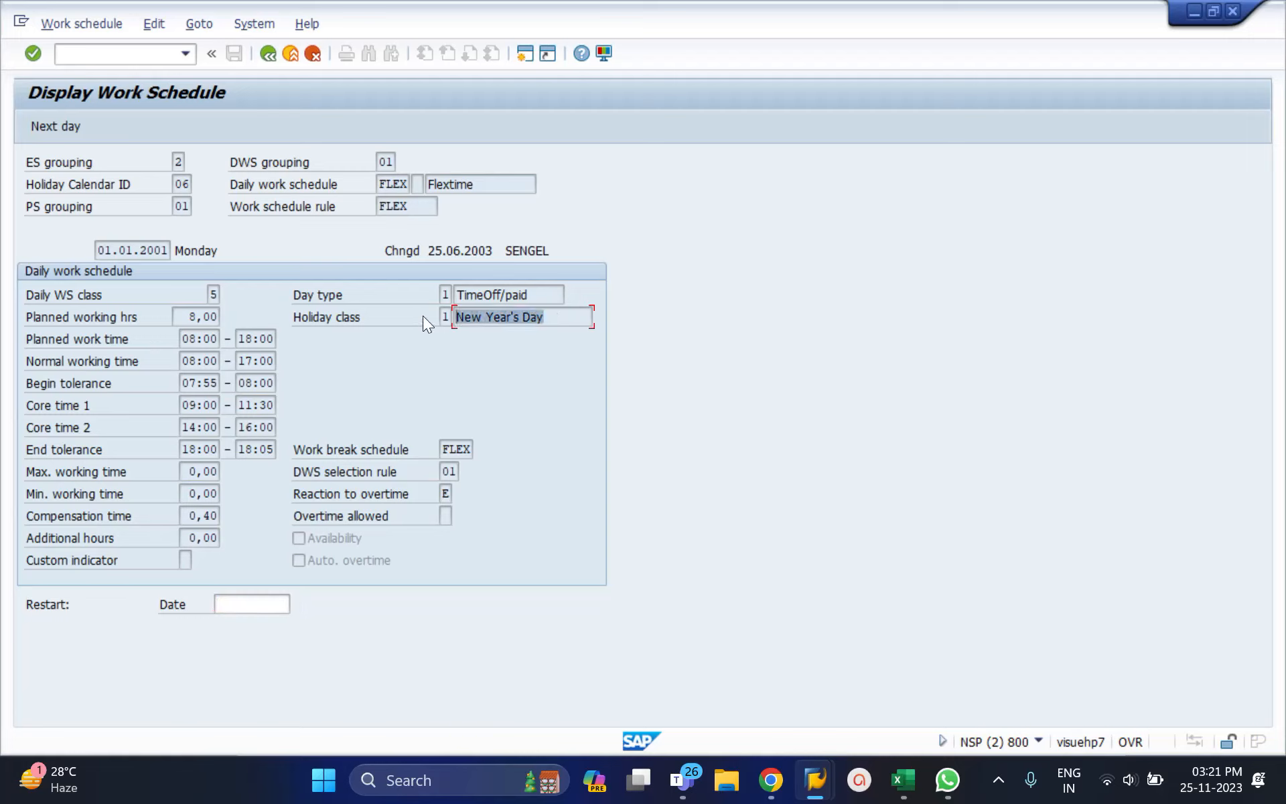
left_click(449, 316)
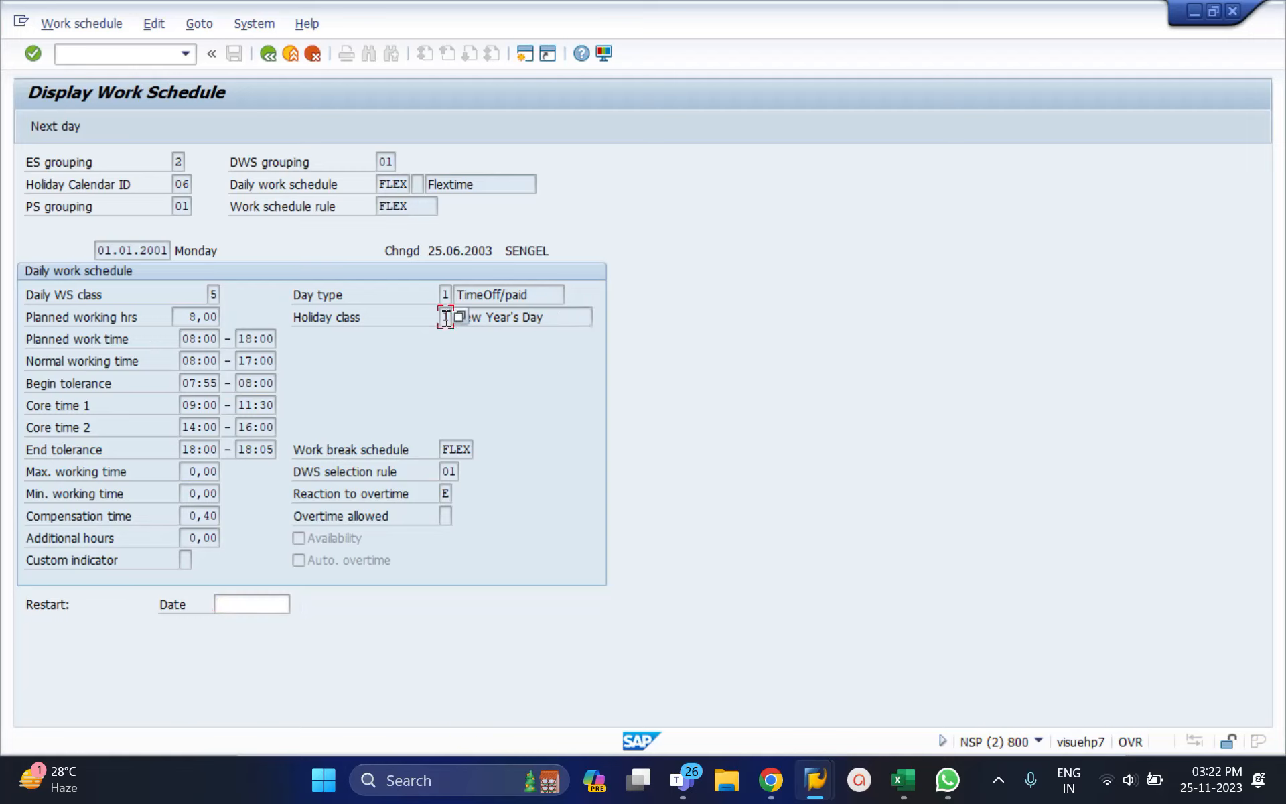
left_click(267, 56)
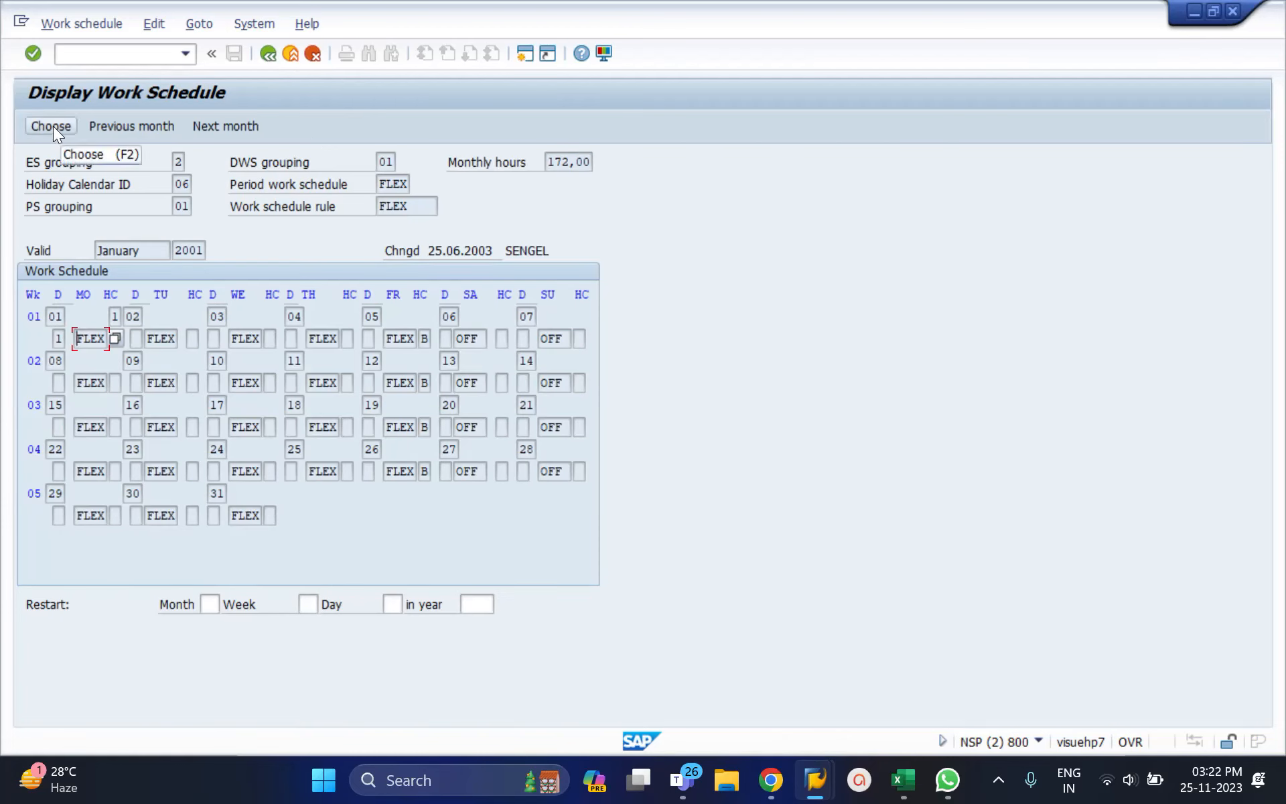
Step: Restart the calendar at month 12 and open the 24 December 2001 daily schedule
left_click(212, 604)
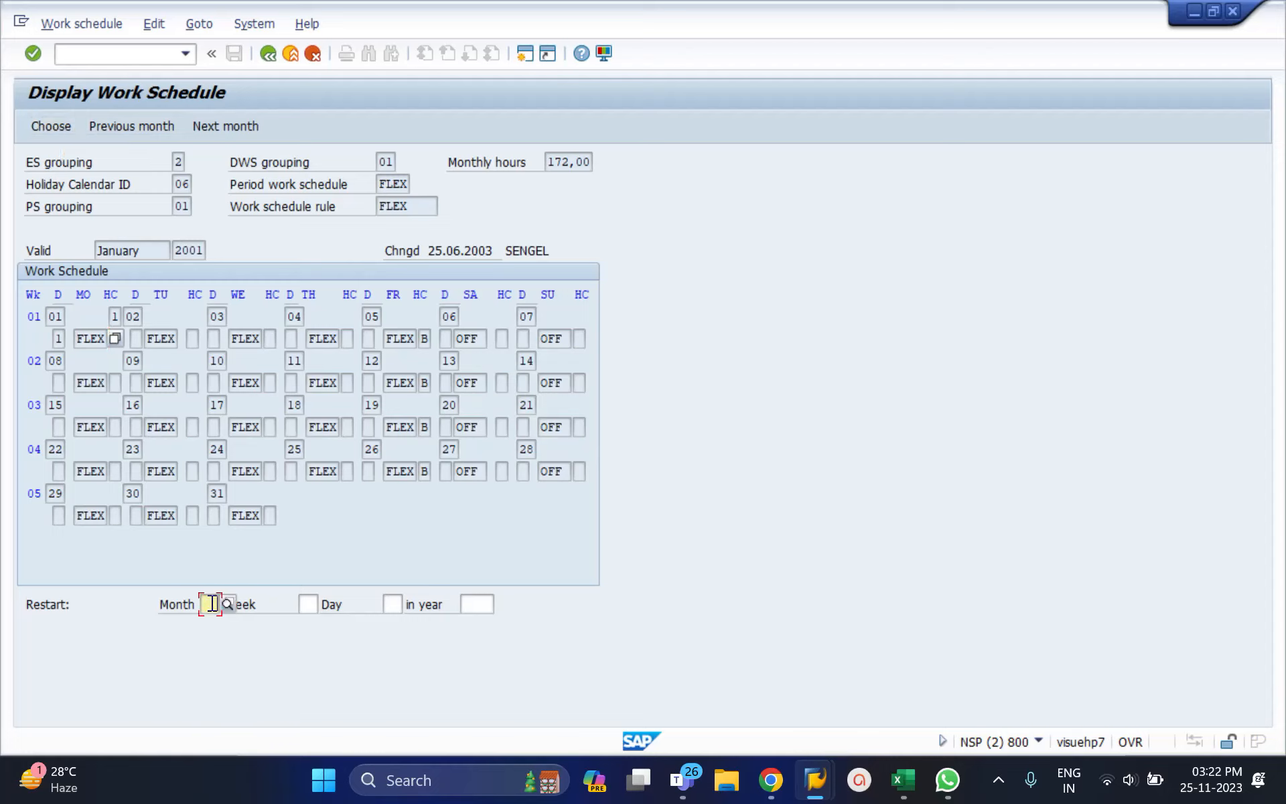
type("12")
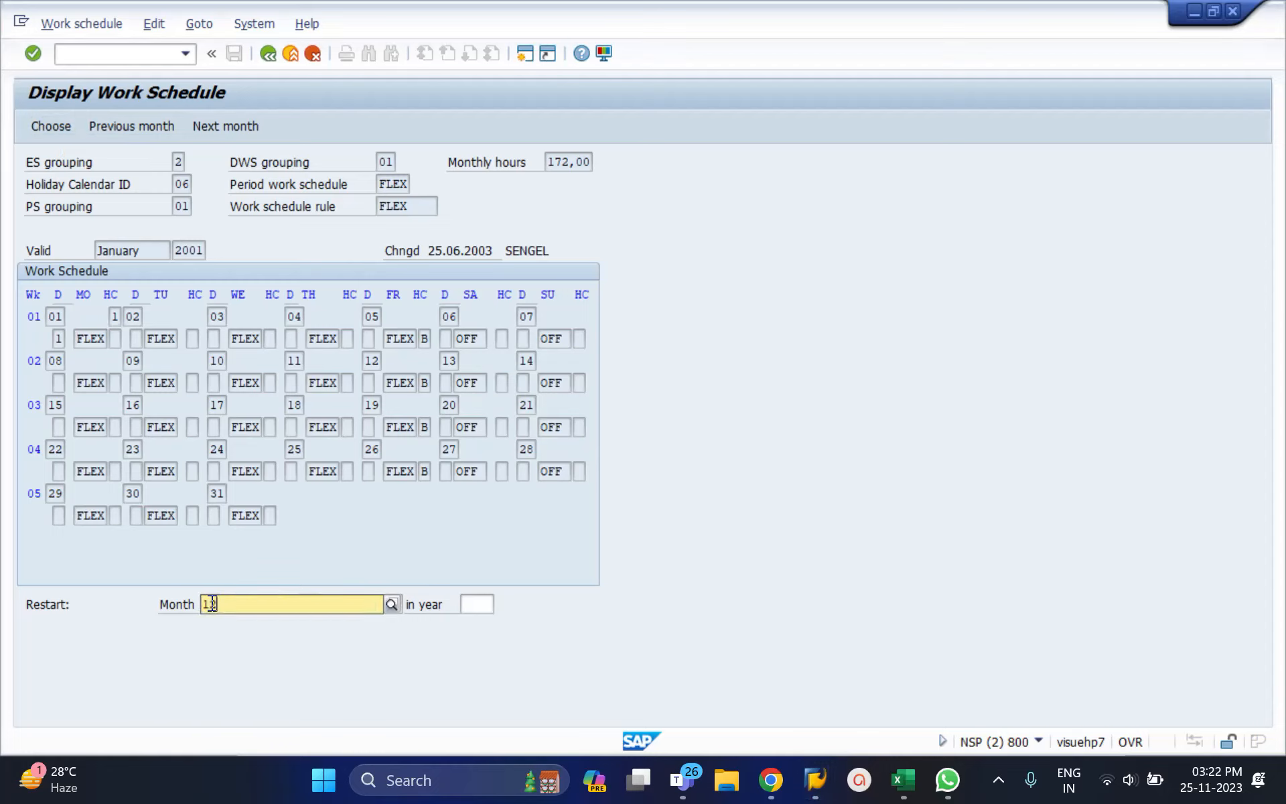
key("Return")
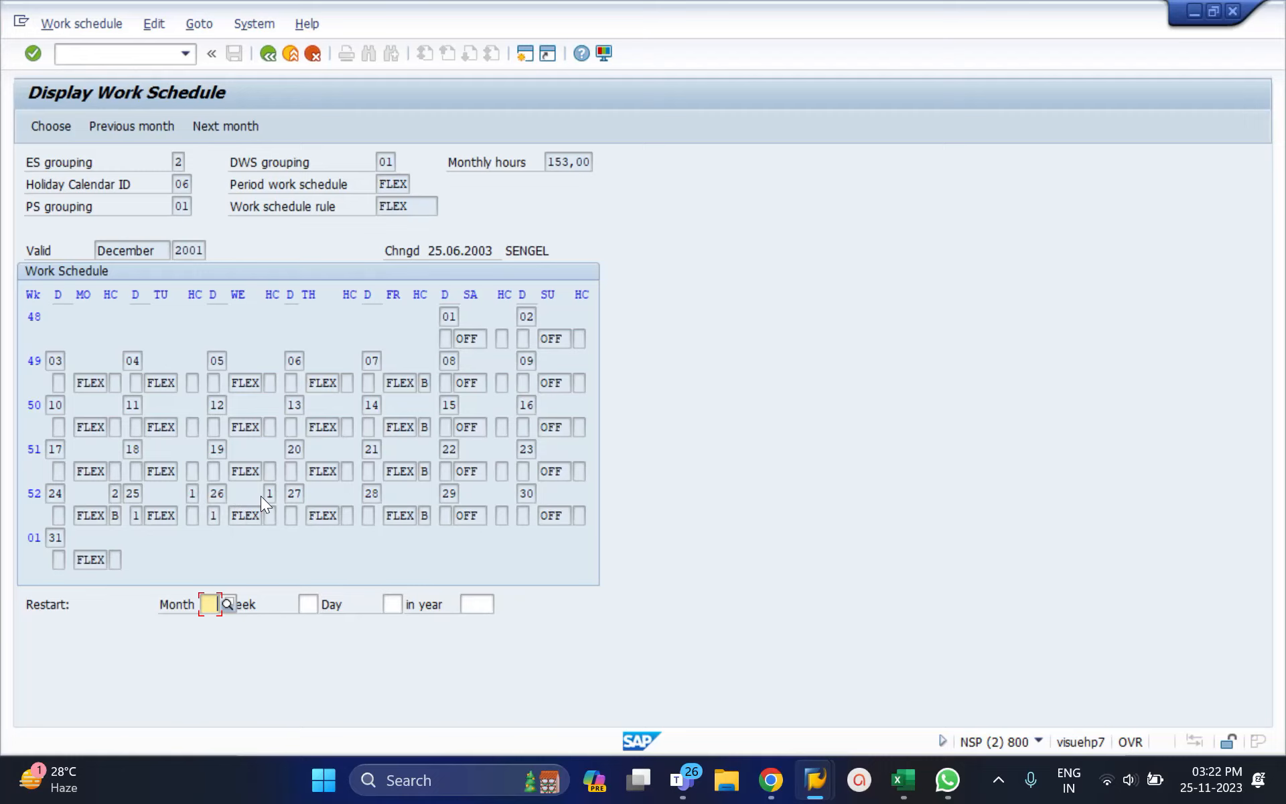
left_click(116, 493)
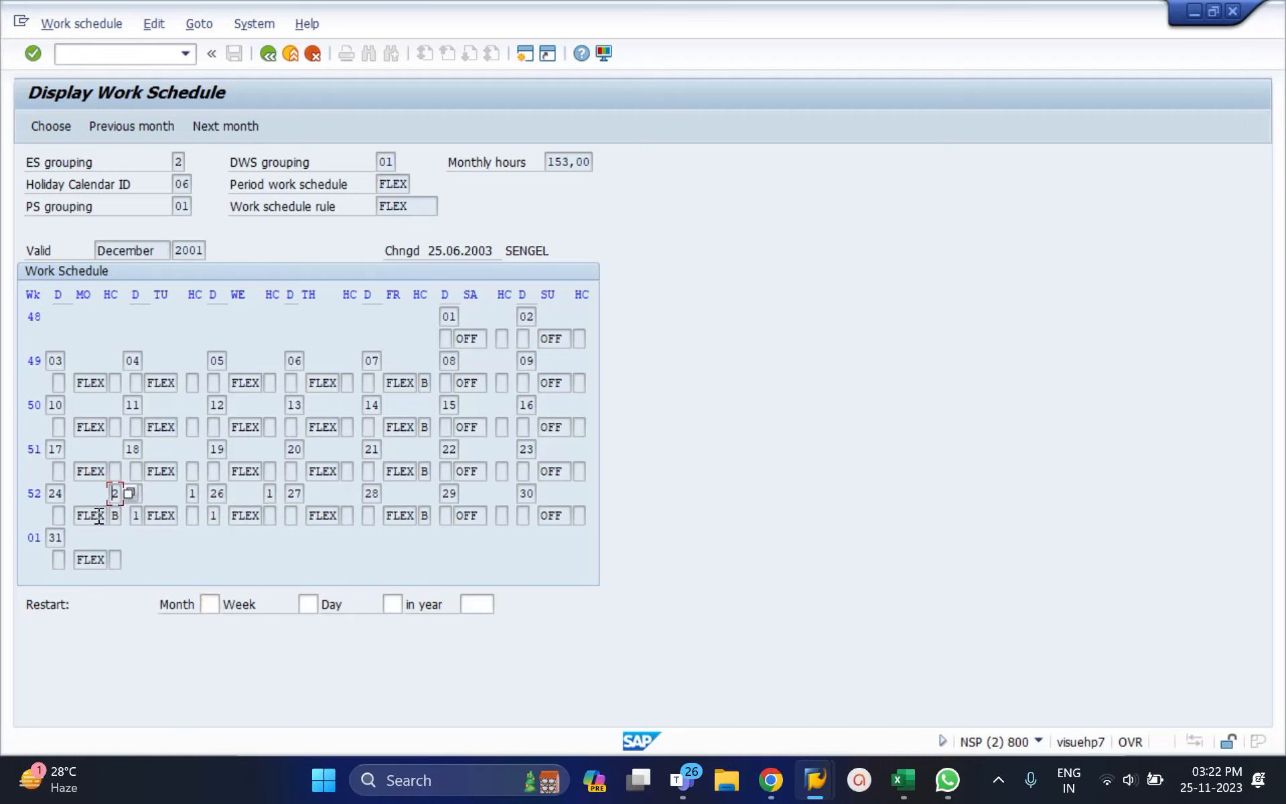
double_click(98, 515)
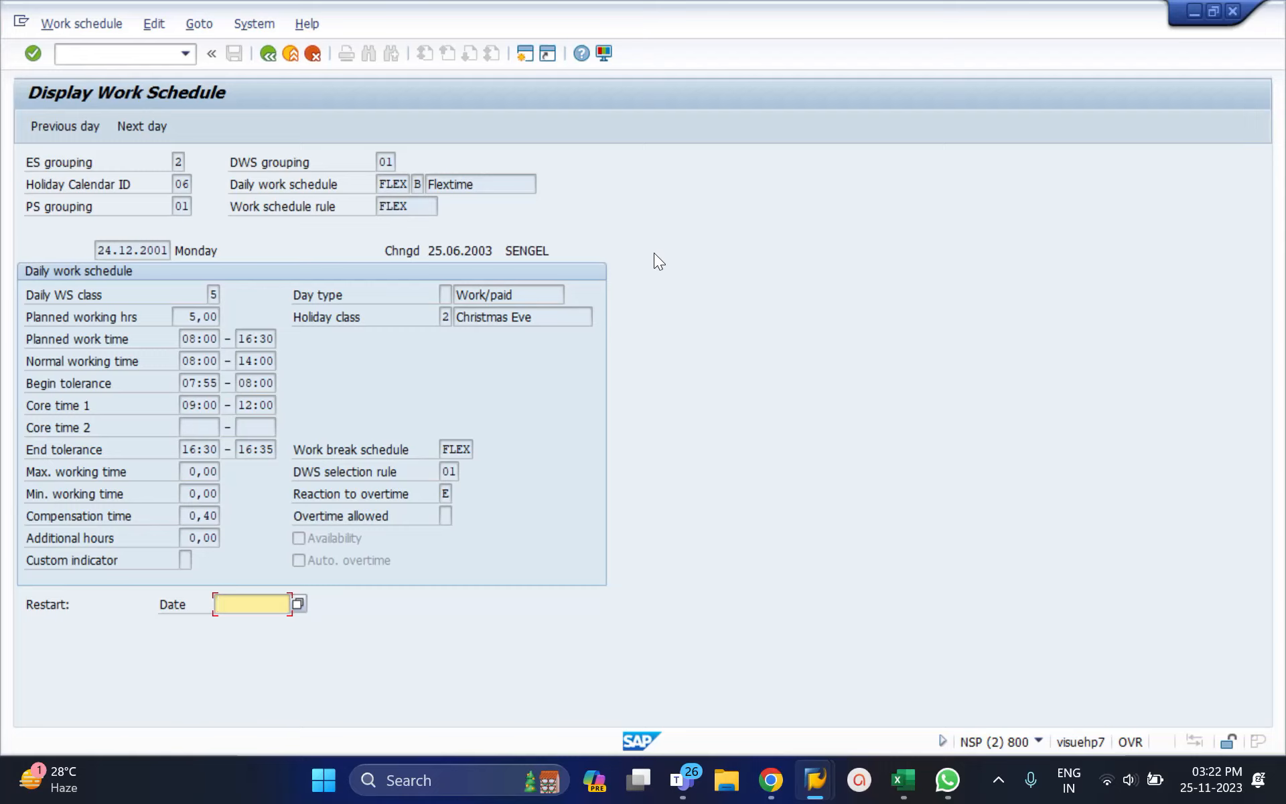
Step: Inspect holiday class 2, Christmas Eve, then go back to the December 2001 calendar
left_click(526, 310)
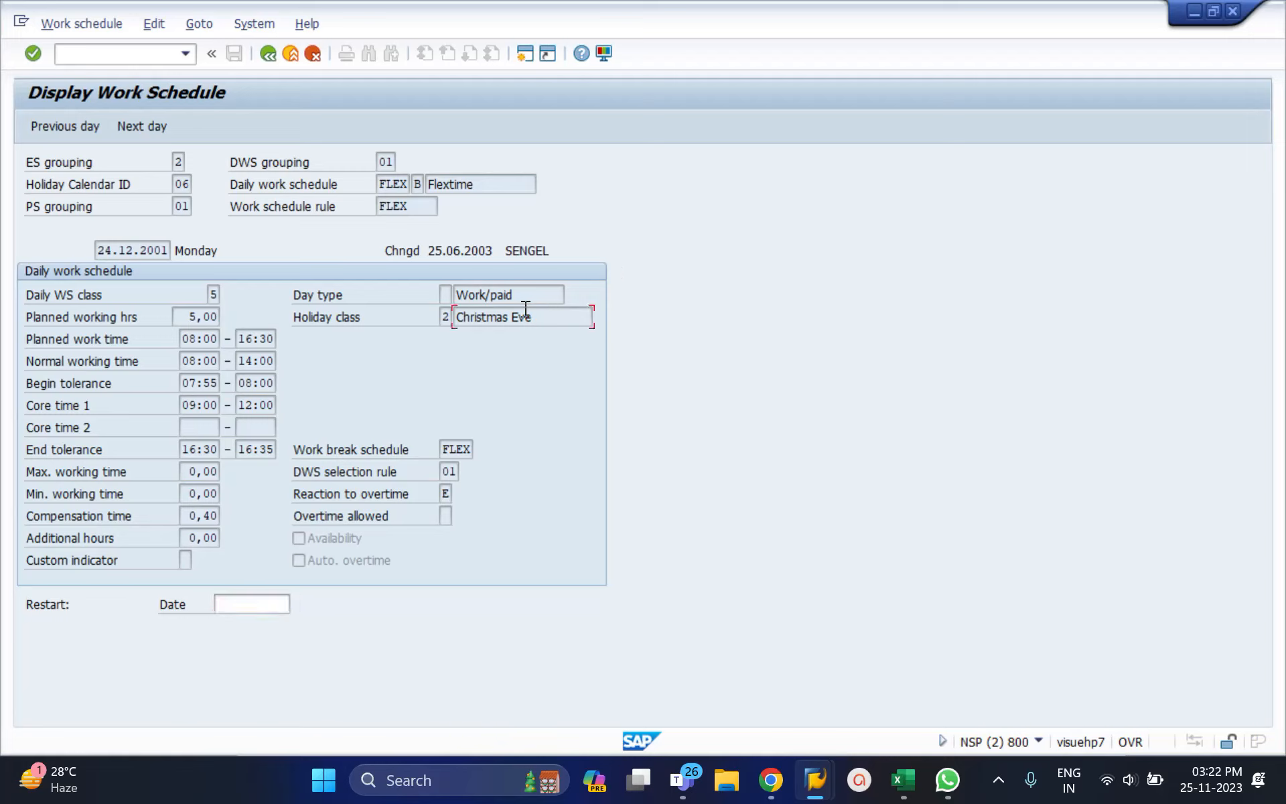
left_click_drag(526, 310, 448, 317)
left_click(446, 317)
left_click(525, 319)
left_click(266, 55)
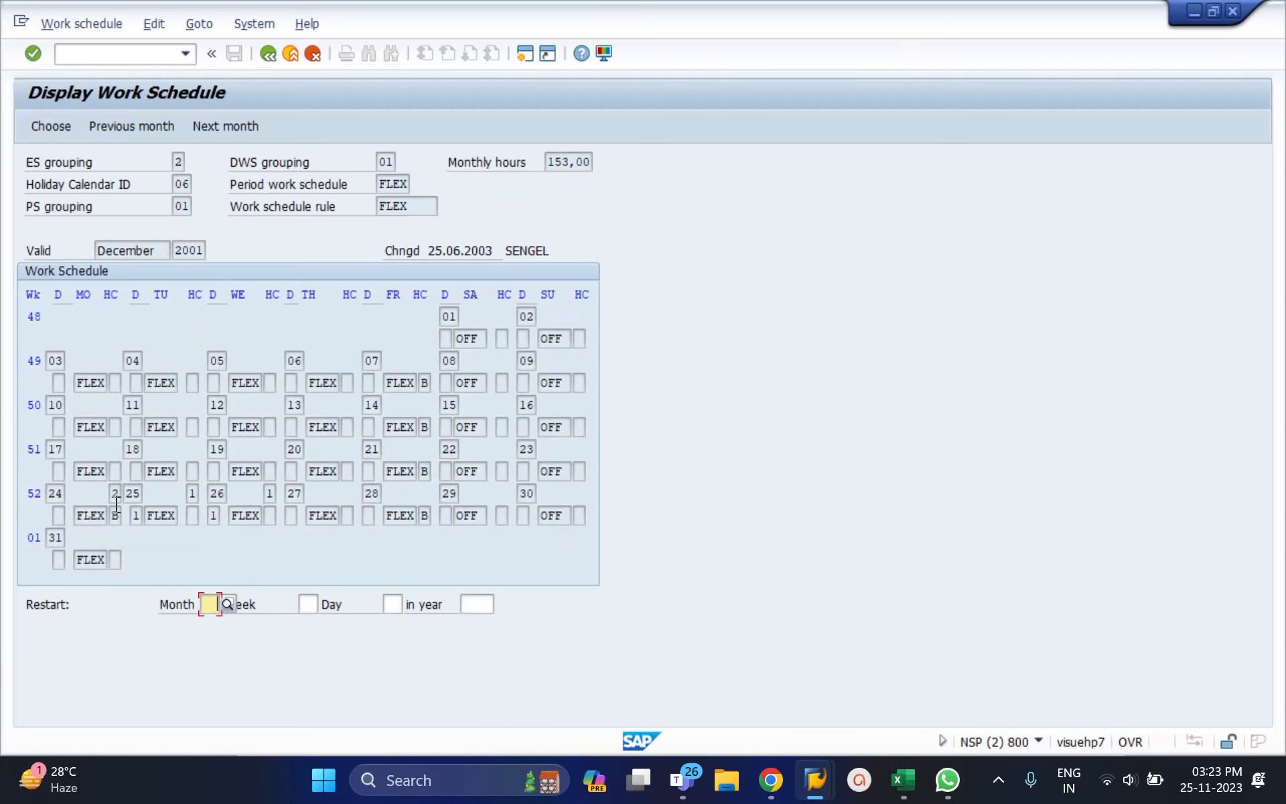
Step: Page back to November, October and September 2001, then return to Planned Working Time
left_click(109, 495)
left_click(164, 125)
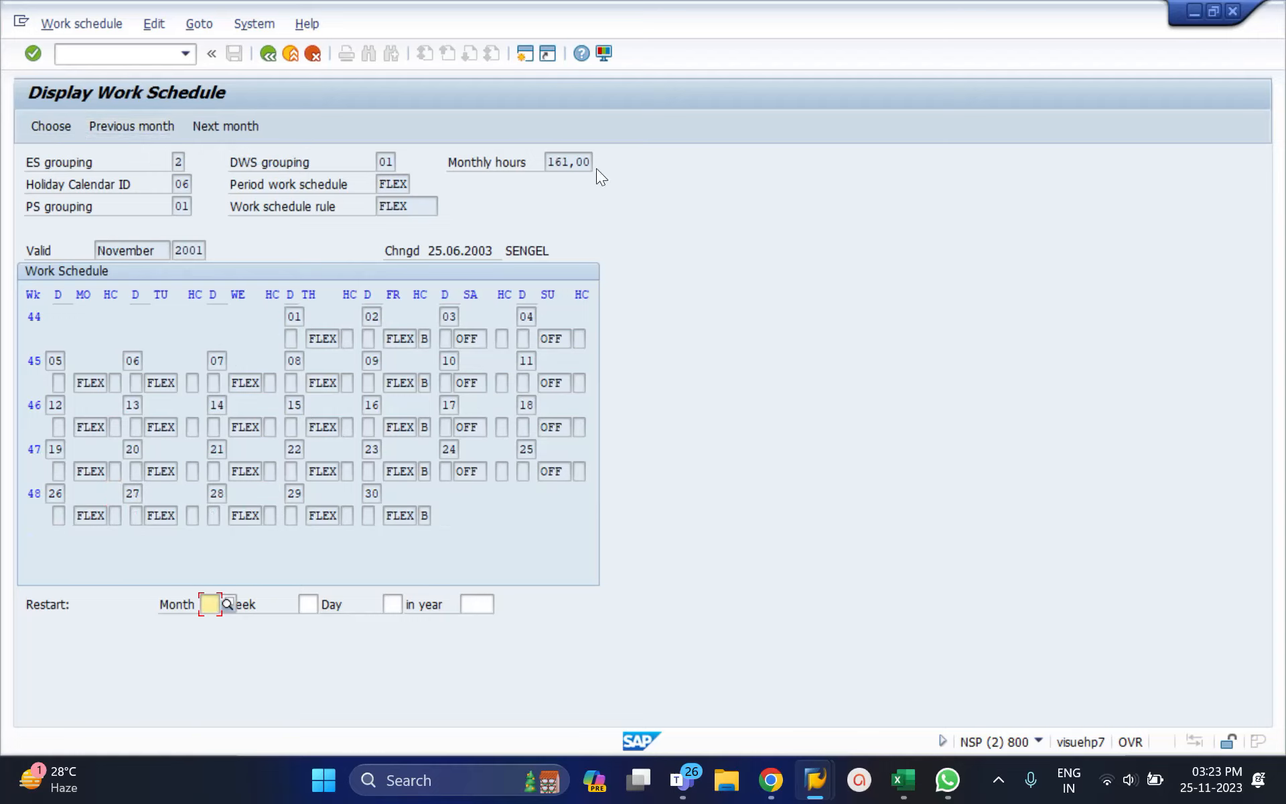
left_click(158, 123)
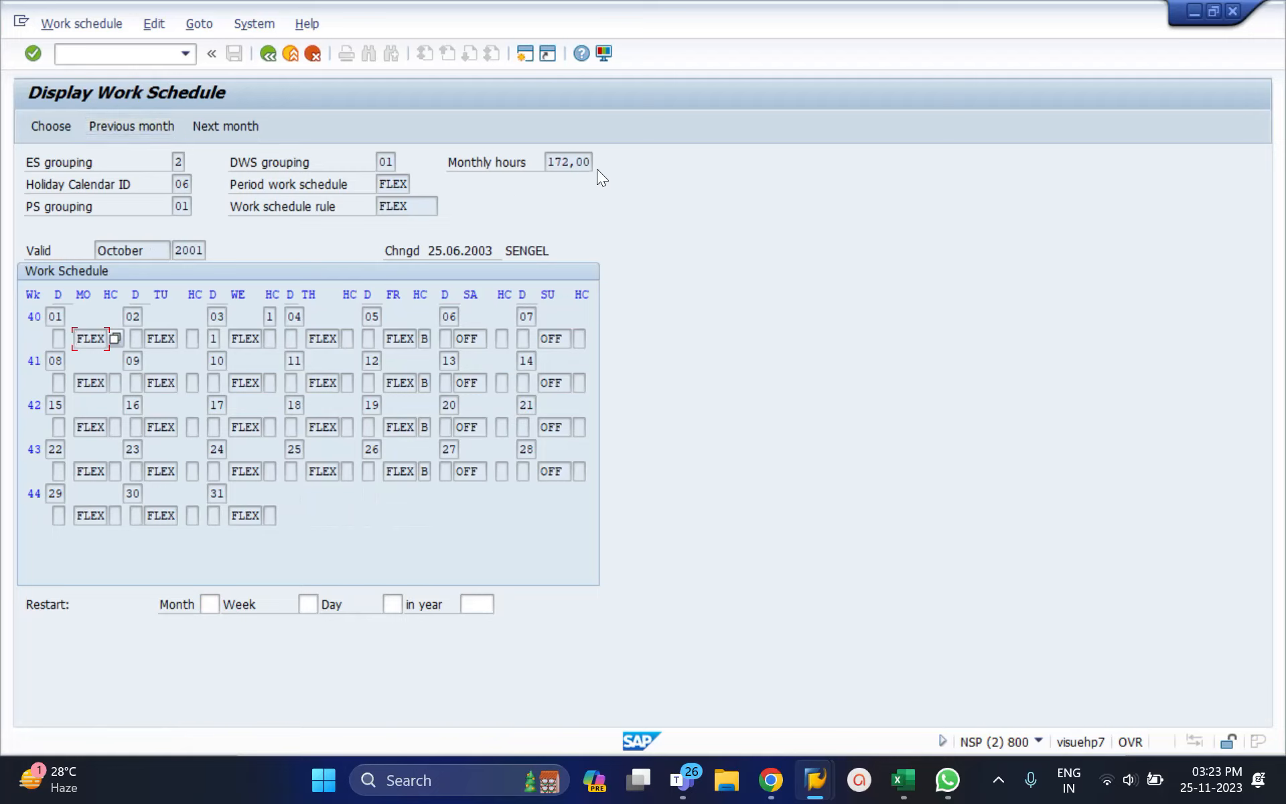
left_click(107, 123)
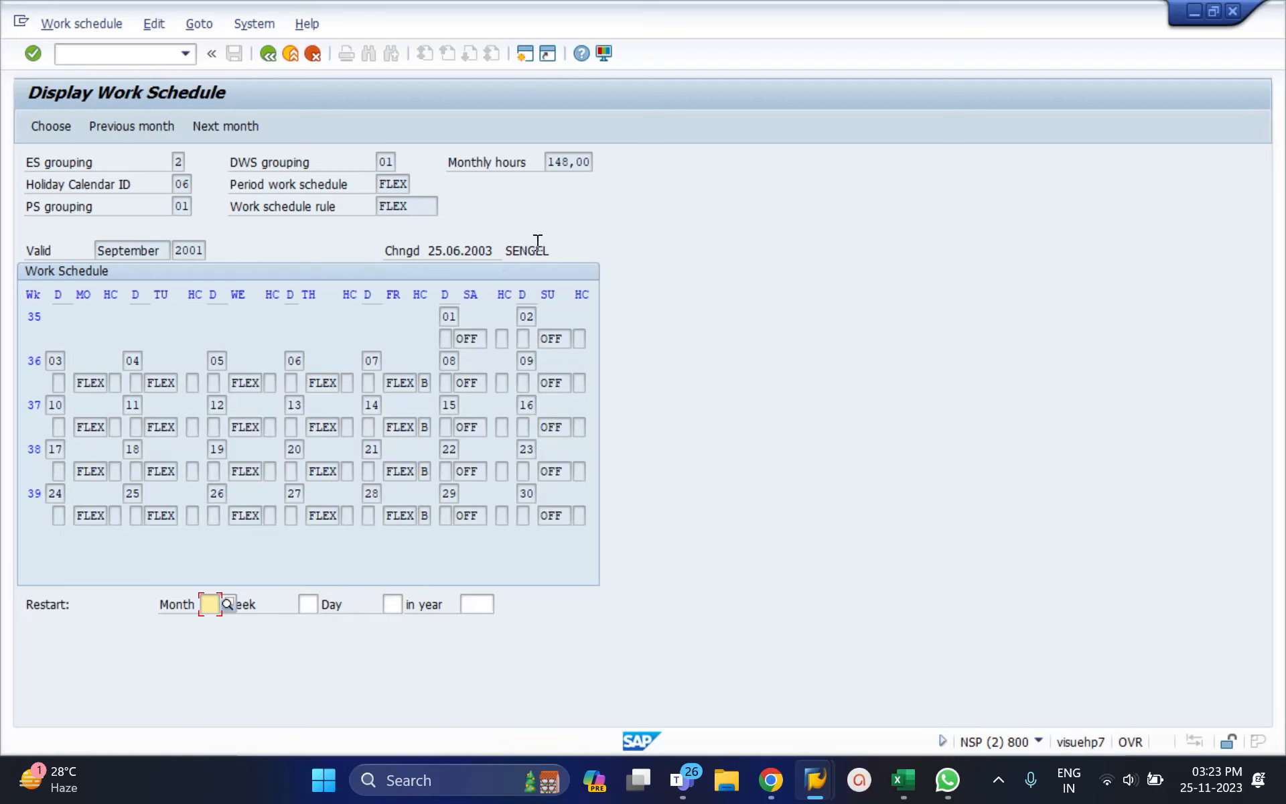
left_click(267, 53)
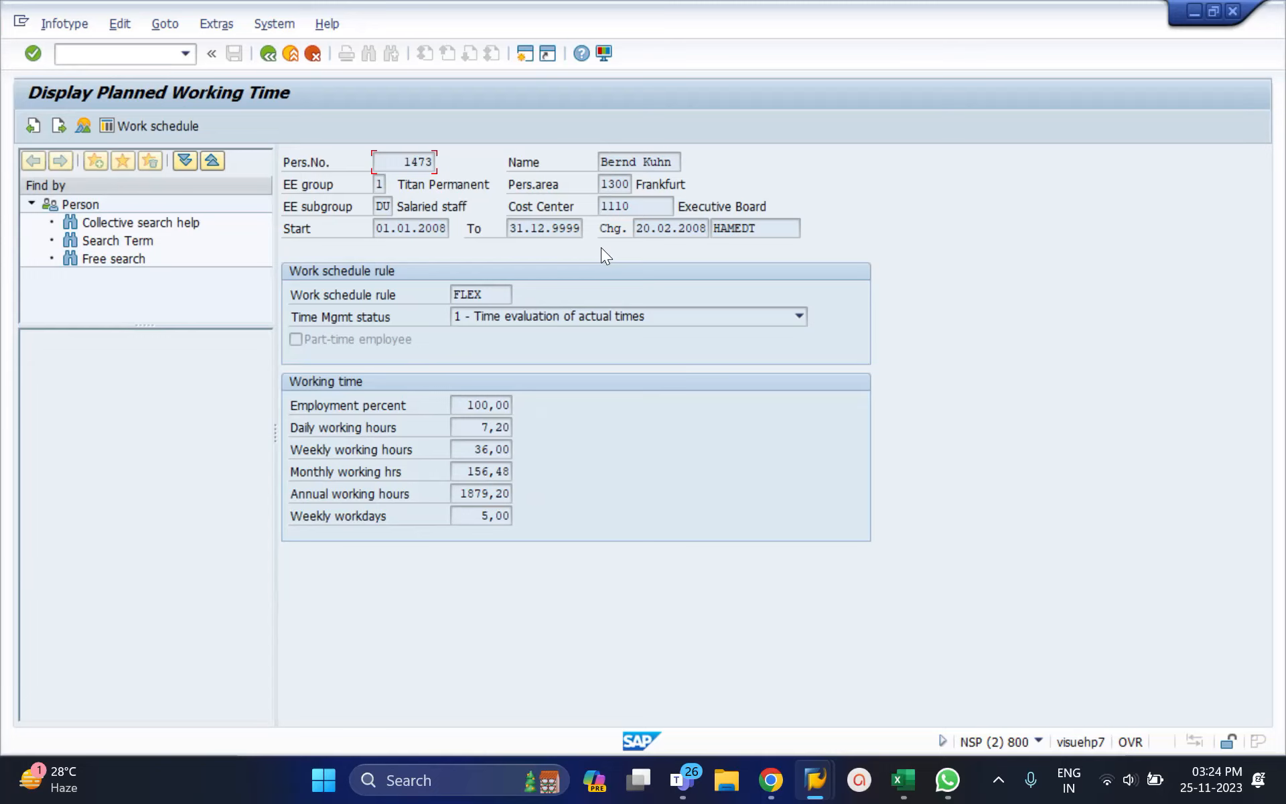
left_click(138, 126)
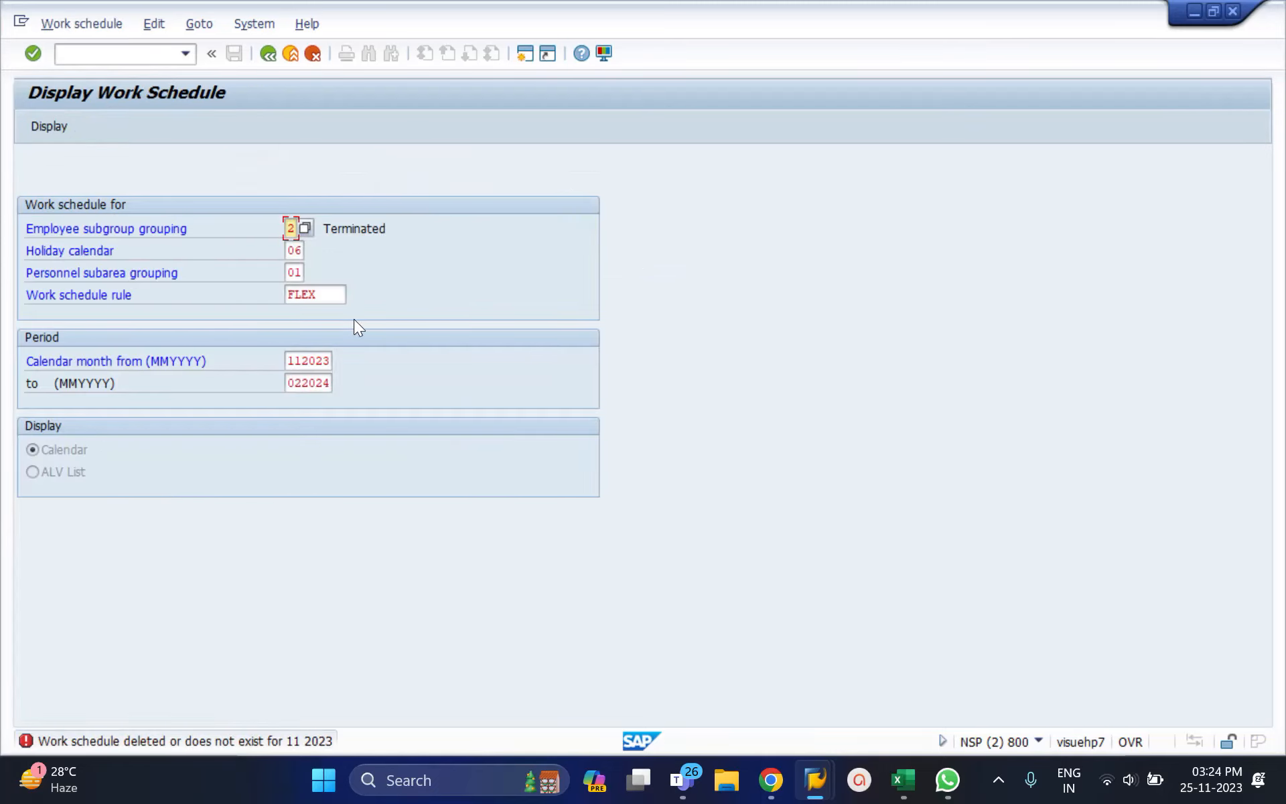
left_click(318, 370)
double_click(316, 369)
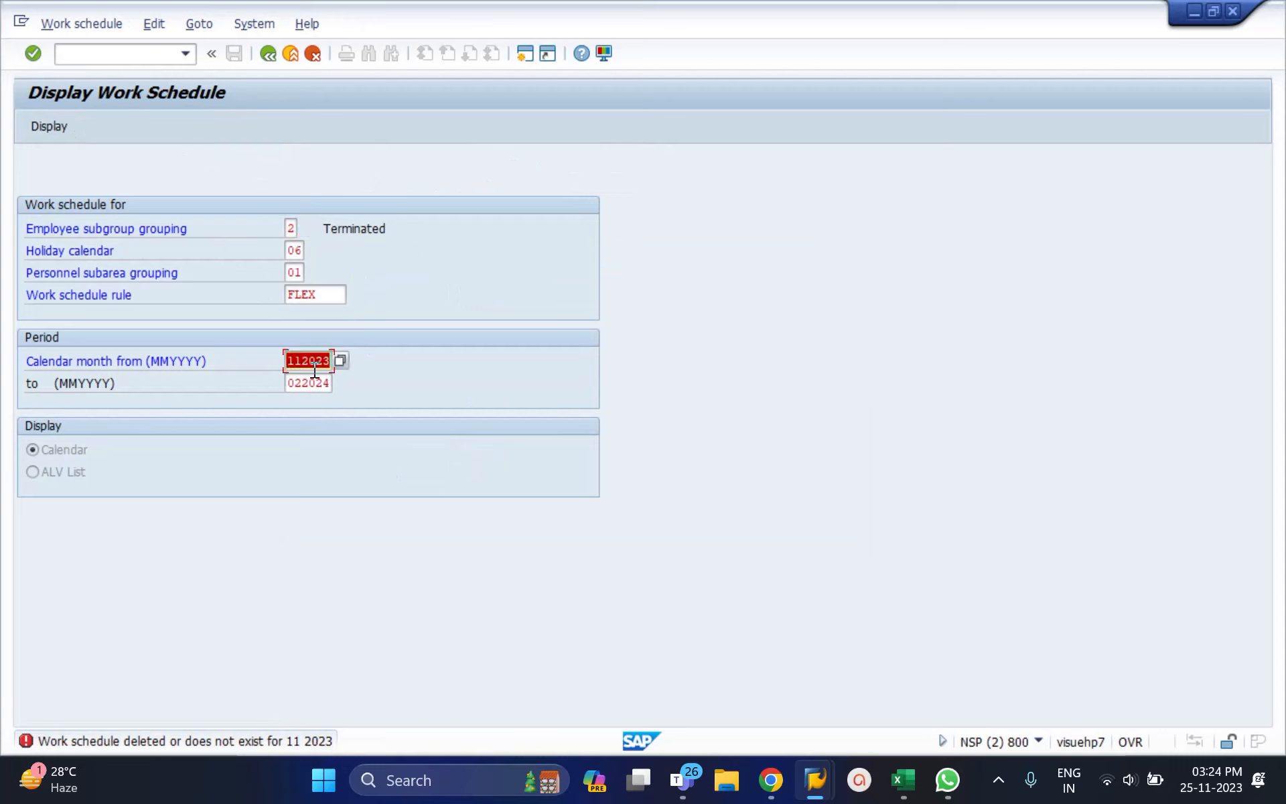
key("Delete")
key("Return")
key("Return")
left_click(206, 127)
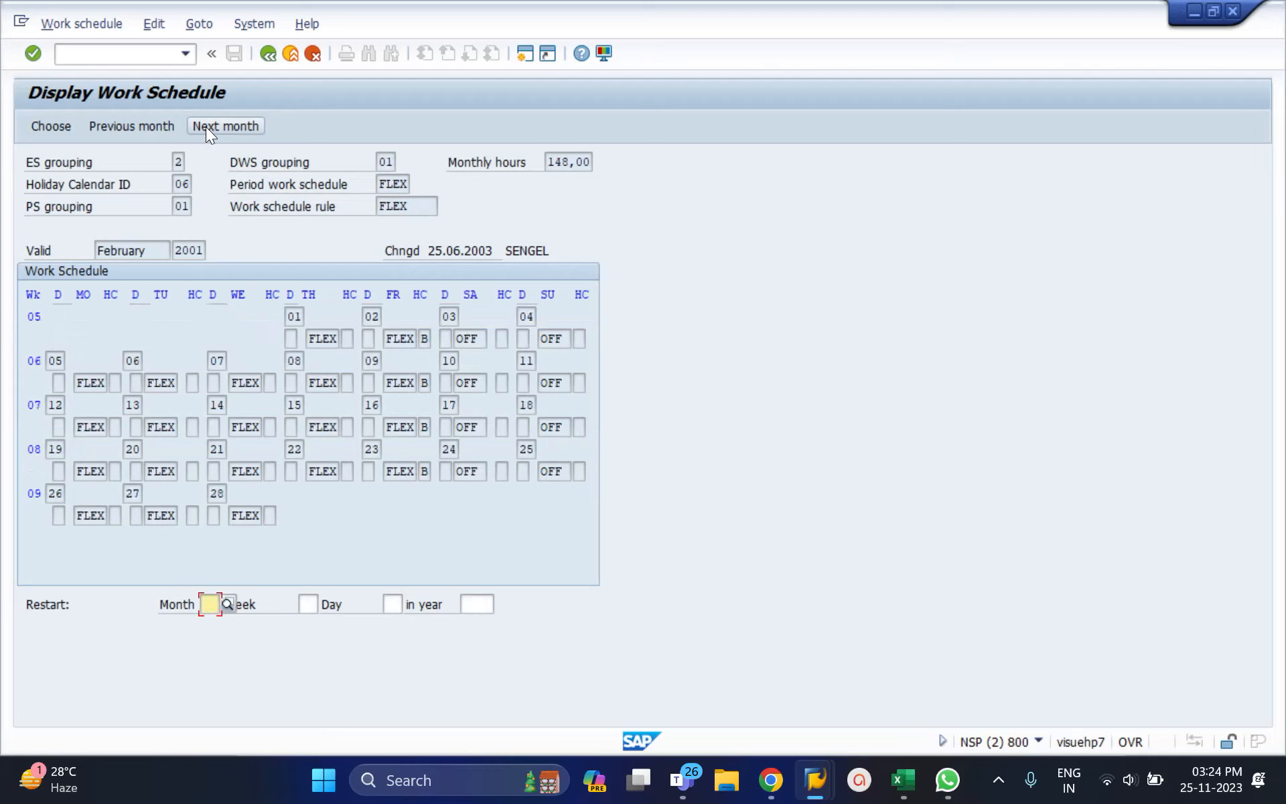
left_click(565, 164)
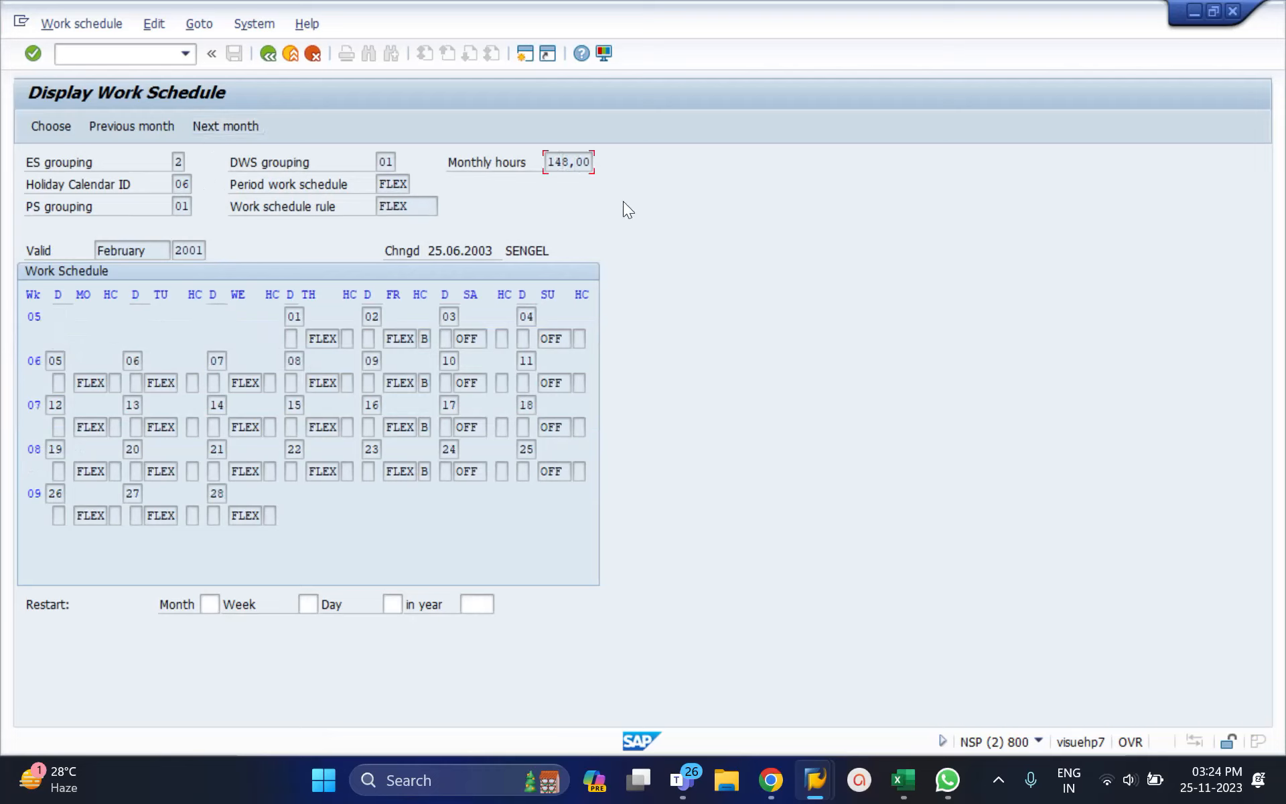
left_click(265, 54)
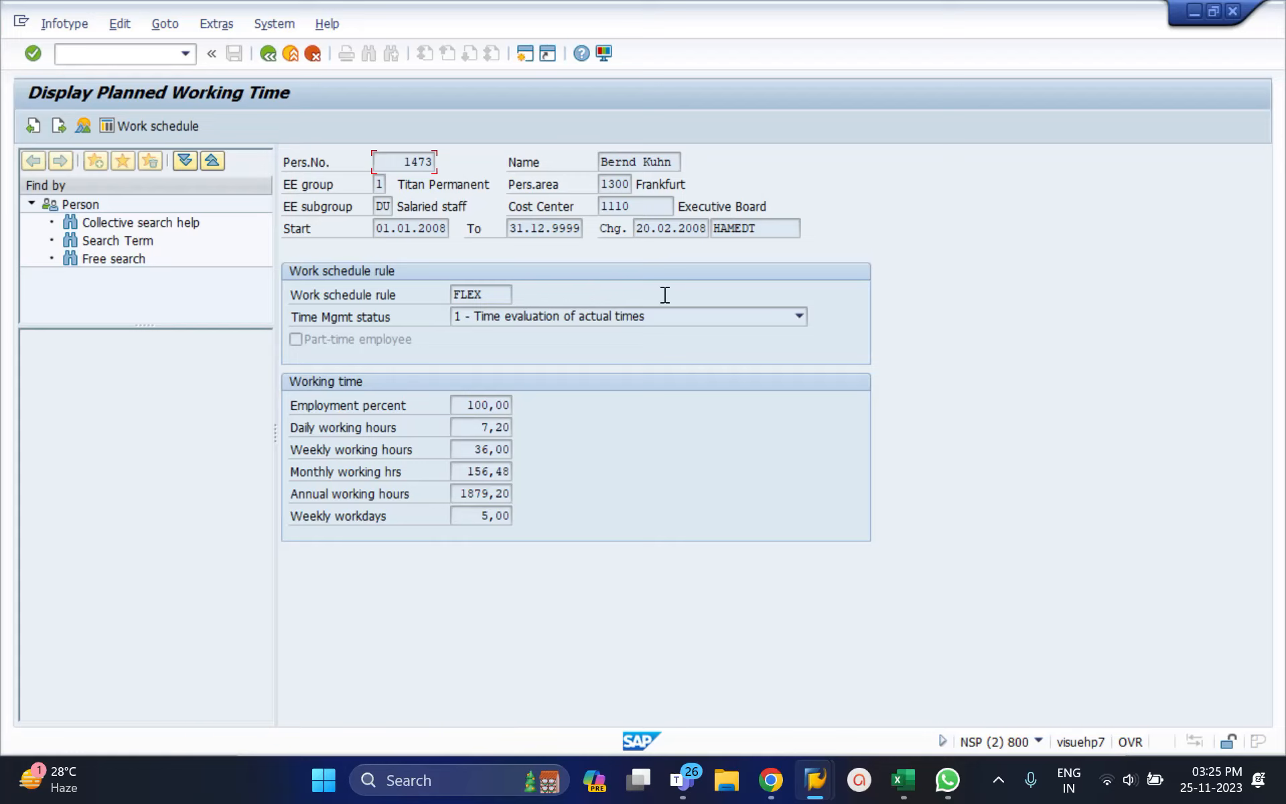
Step: Go back to Maintain HR Master Data and replace the infotype with 8, Basic Pay
left_click(270, 50)
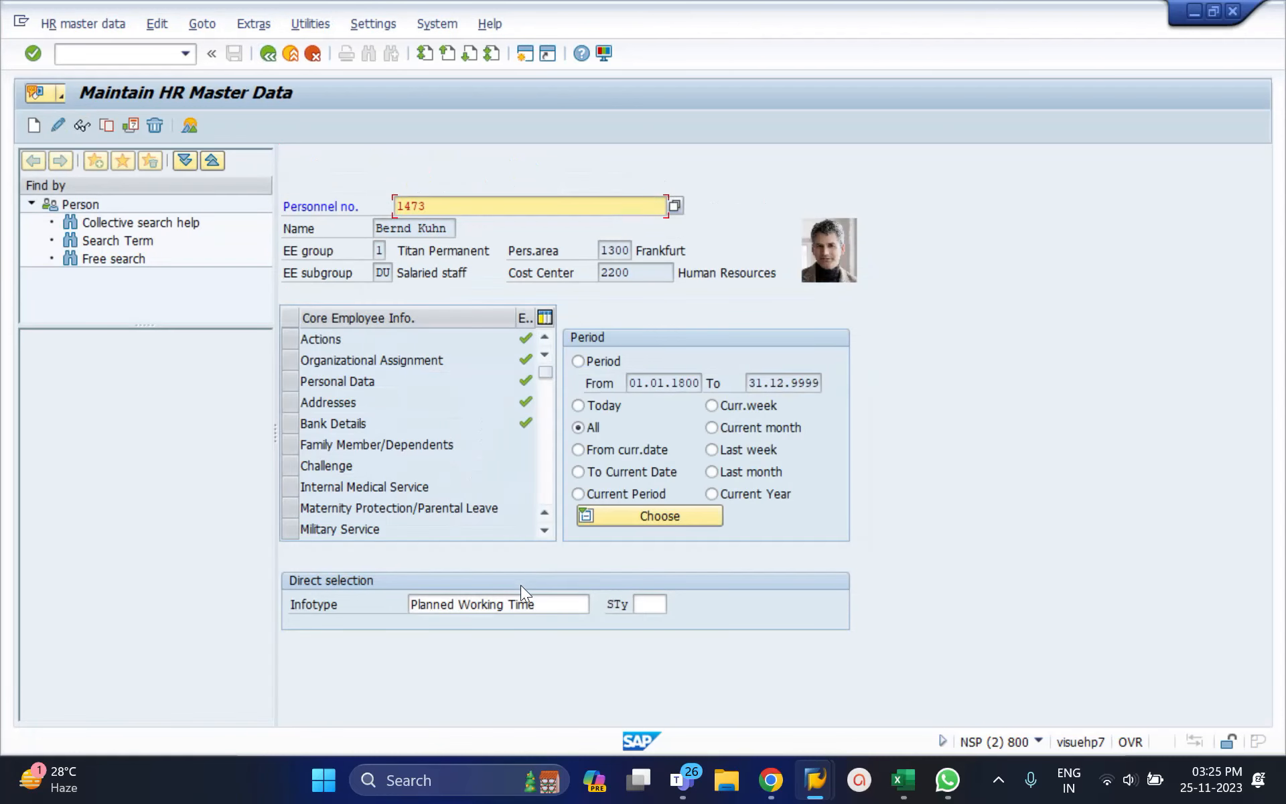
left_click(523, 602)
key("ctrl+a")
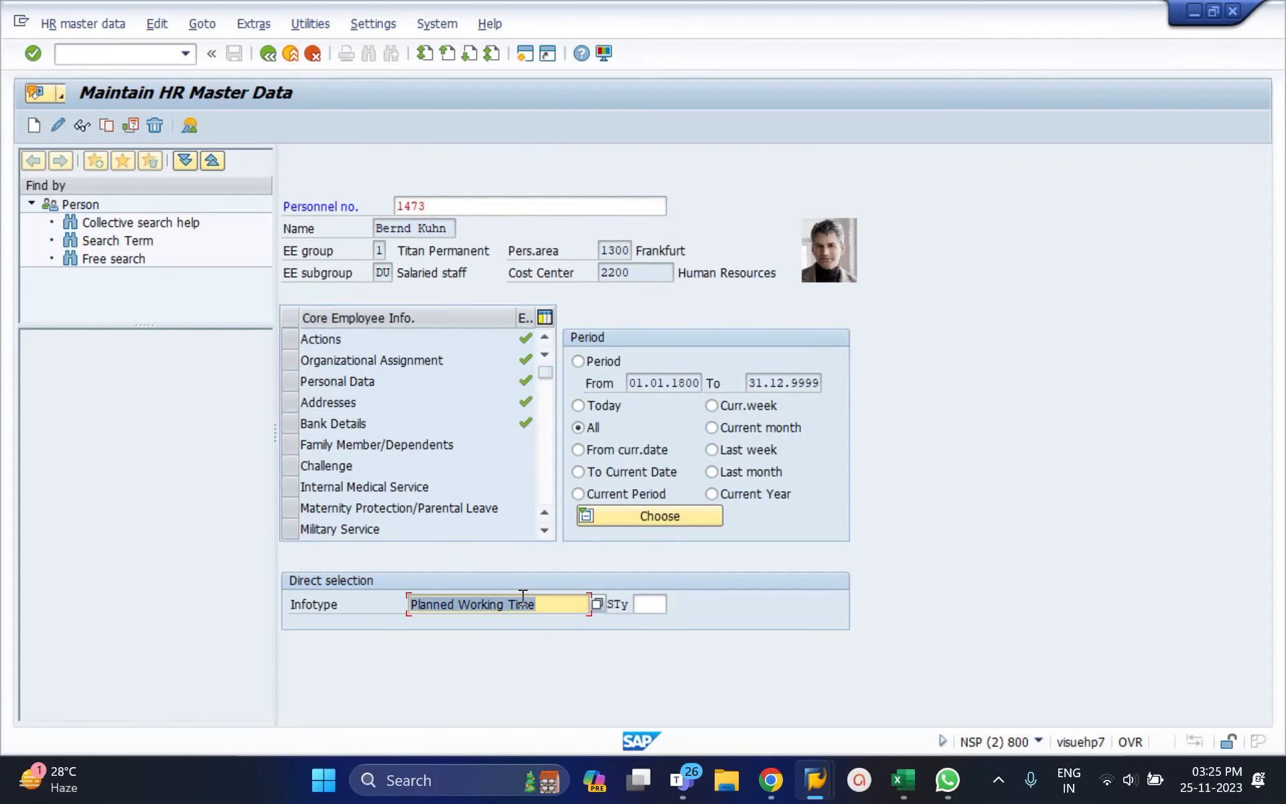
key("BackSpace")
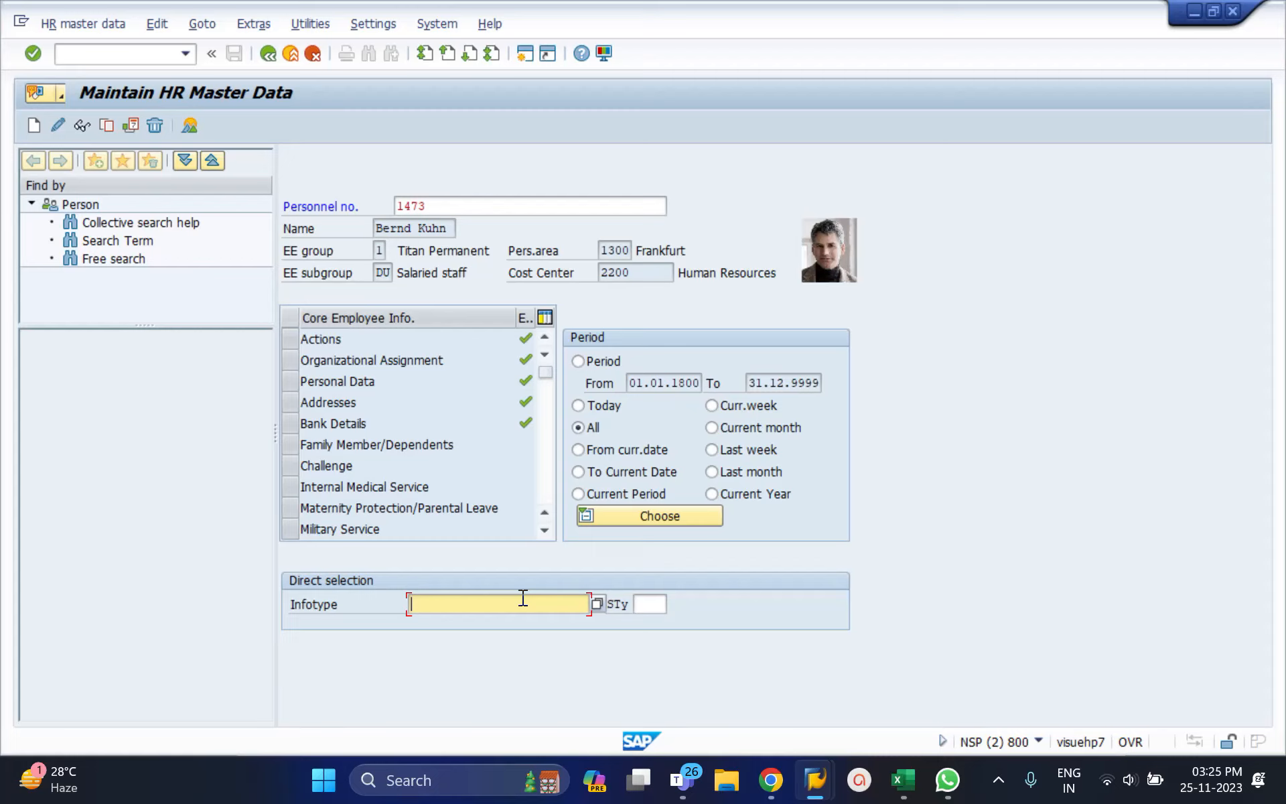
type("8")
key("Return")
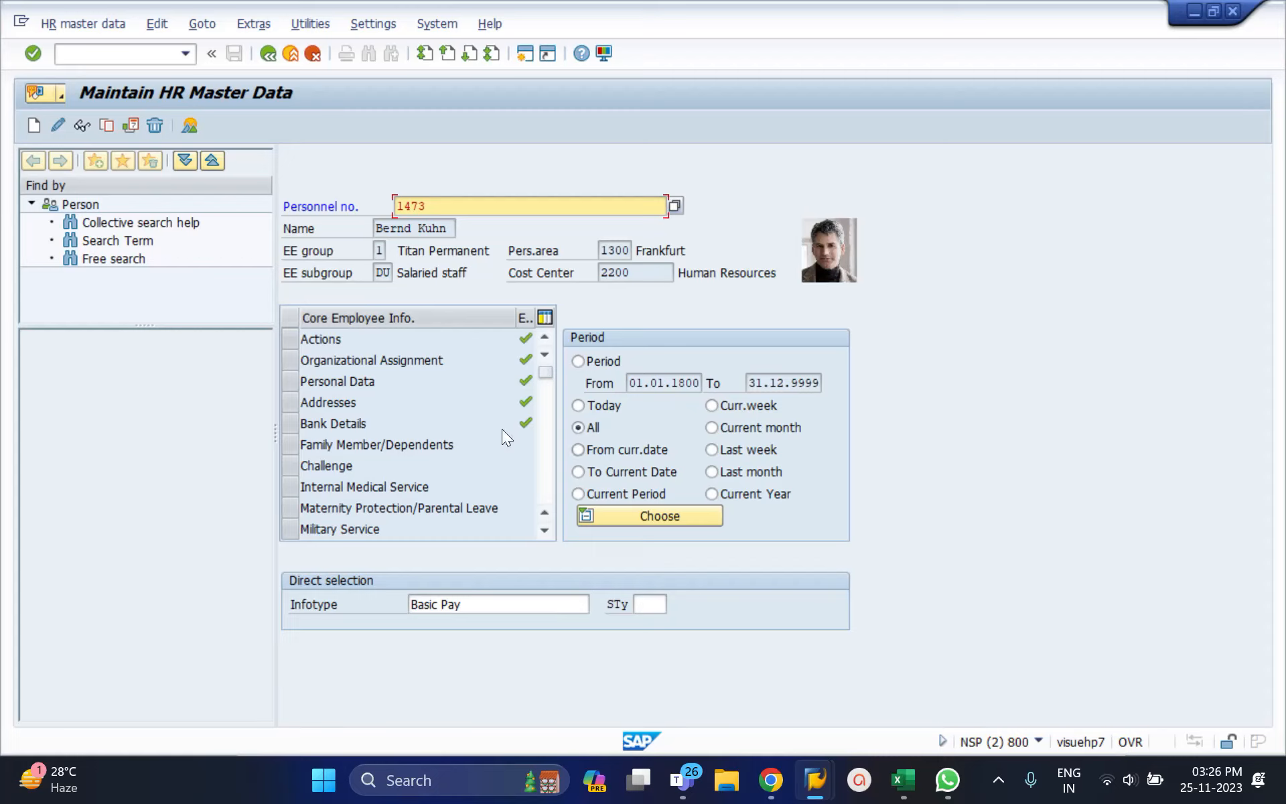
Step: Display Basic Pay and review the 440.038,97 monthly pay and 0,00 annual salary
left_click(80, 124)
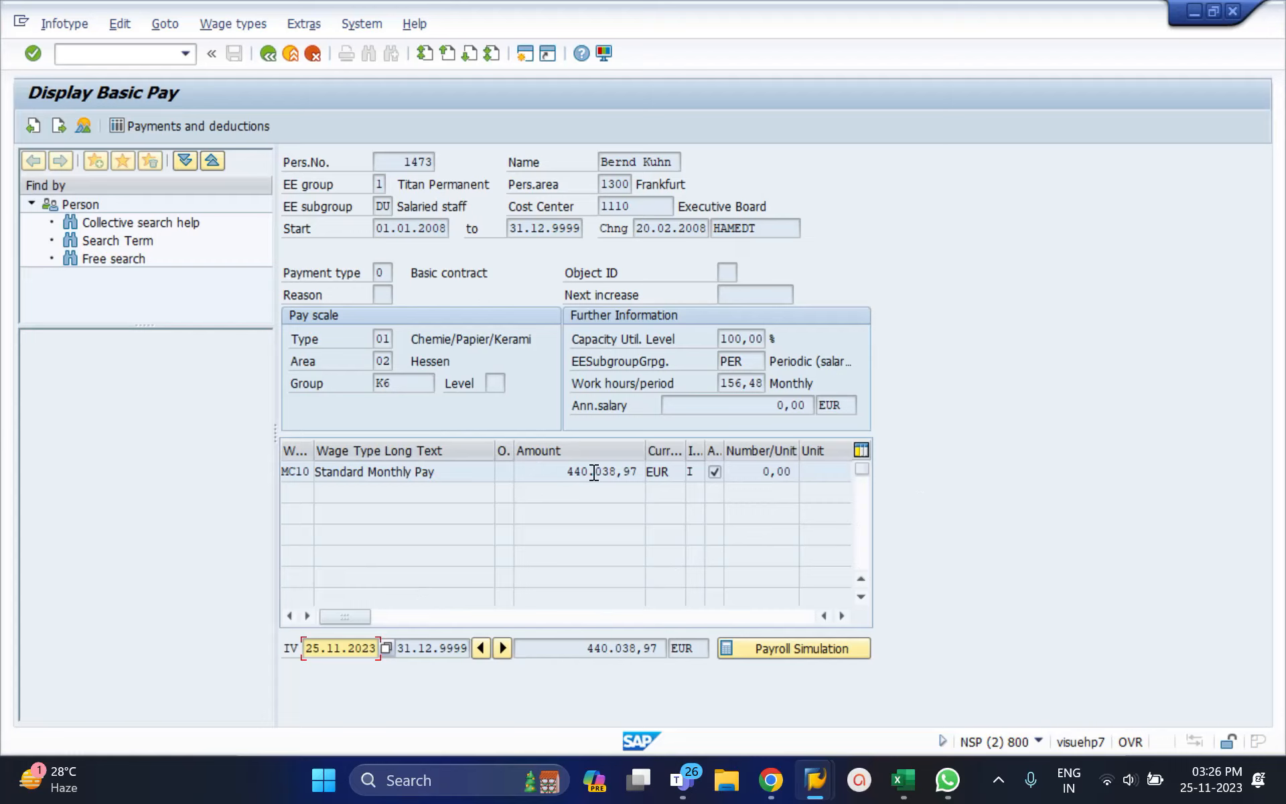
left_click_drag(561, 472, 636, 472)
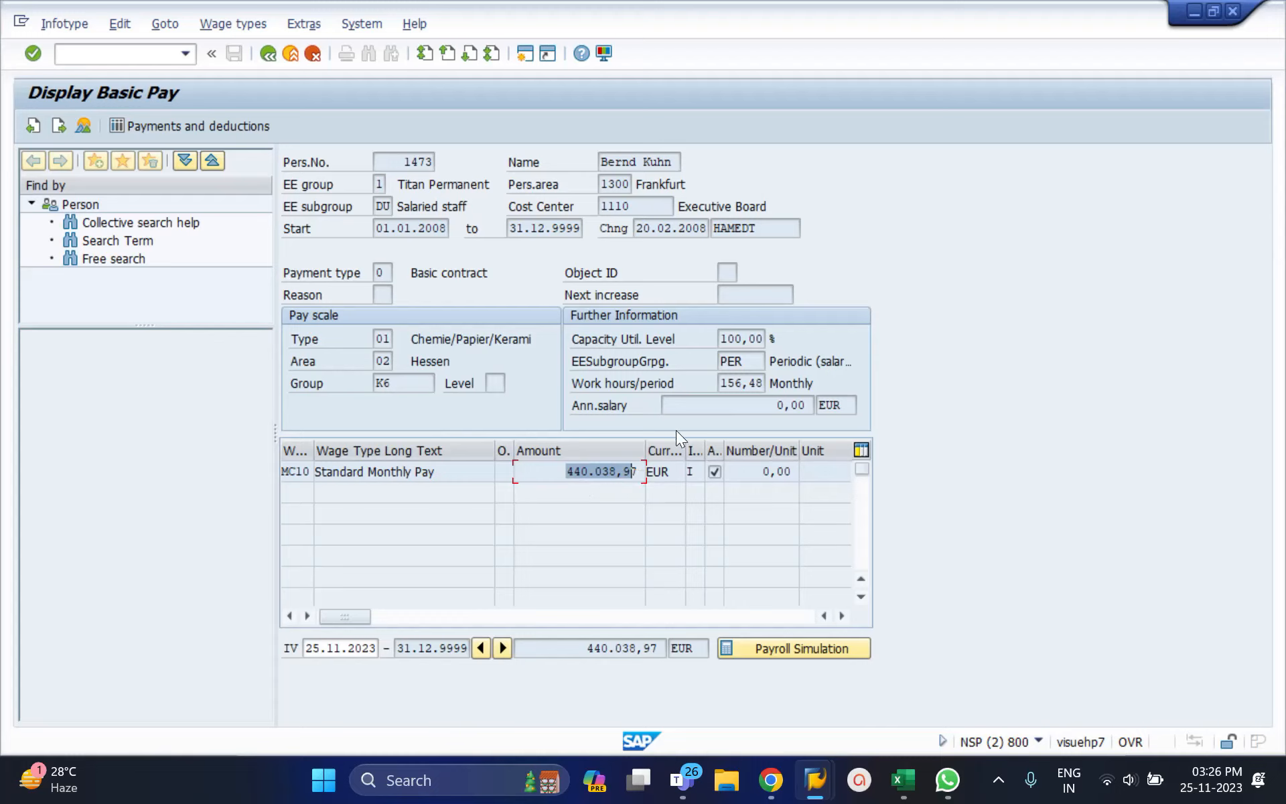
left_click_drag(679, 407, 802, 408)
left_click_drag(567, 473, 633, 473)
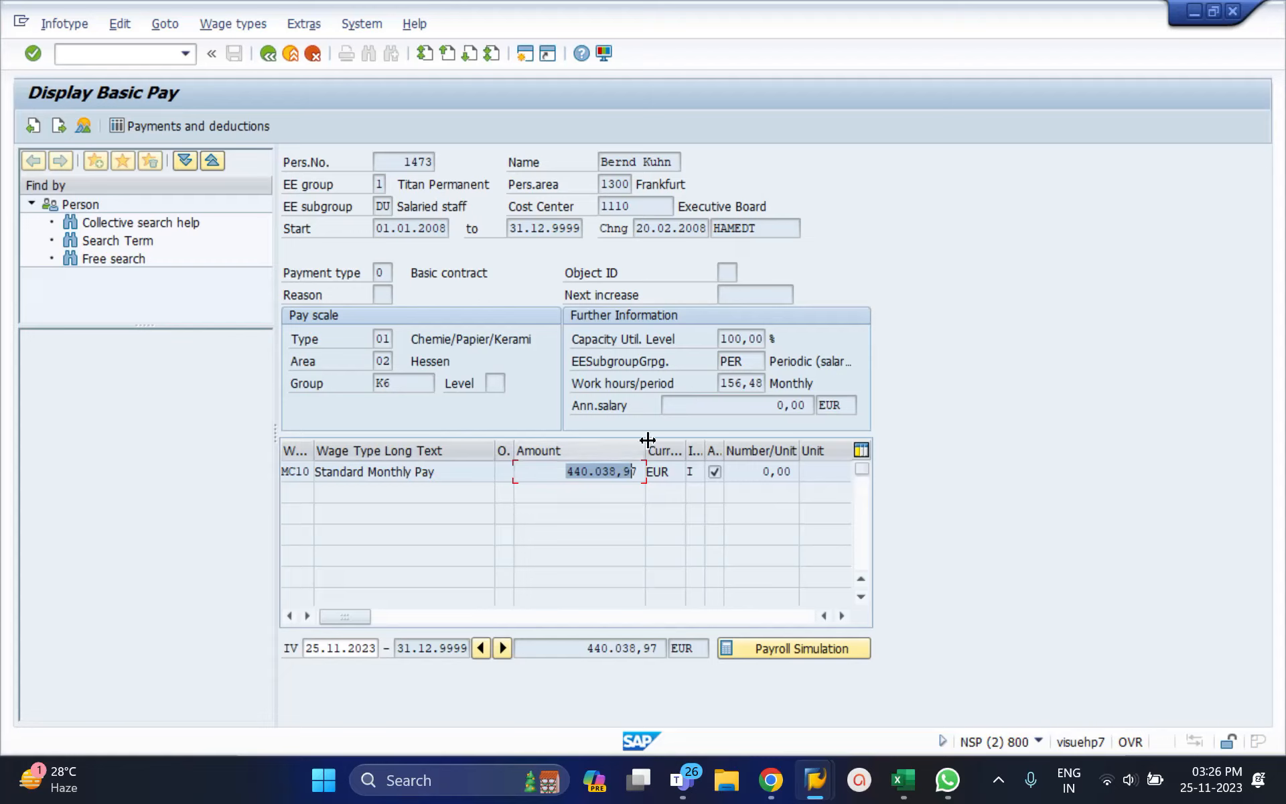
left_click_drag(680, 402, 809, 401)
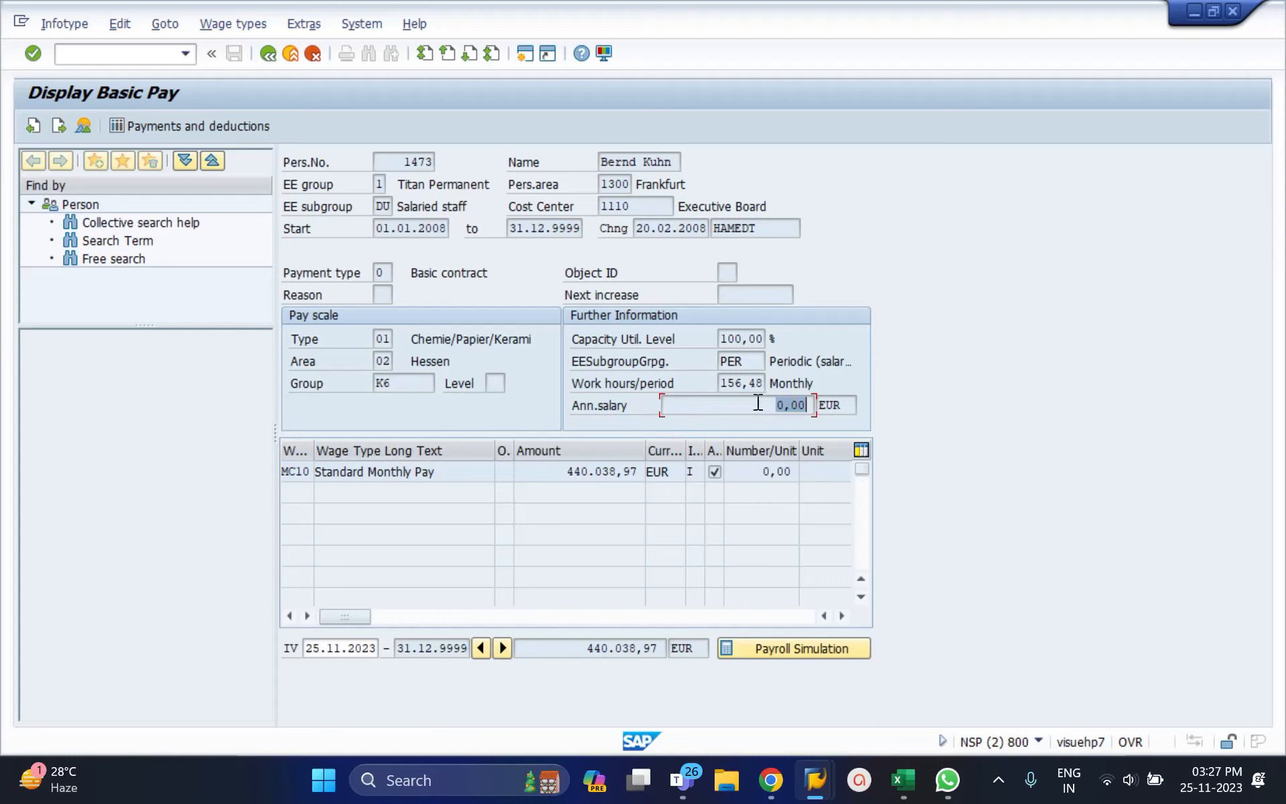
left_click(560, 473)
Step: View the payments and deductions report, then back out to Maintain HR Master Data
left_click(262, 126)
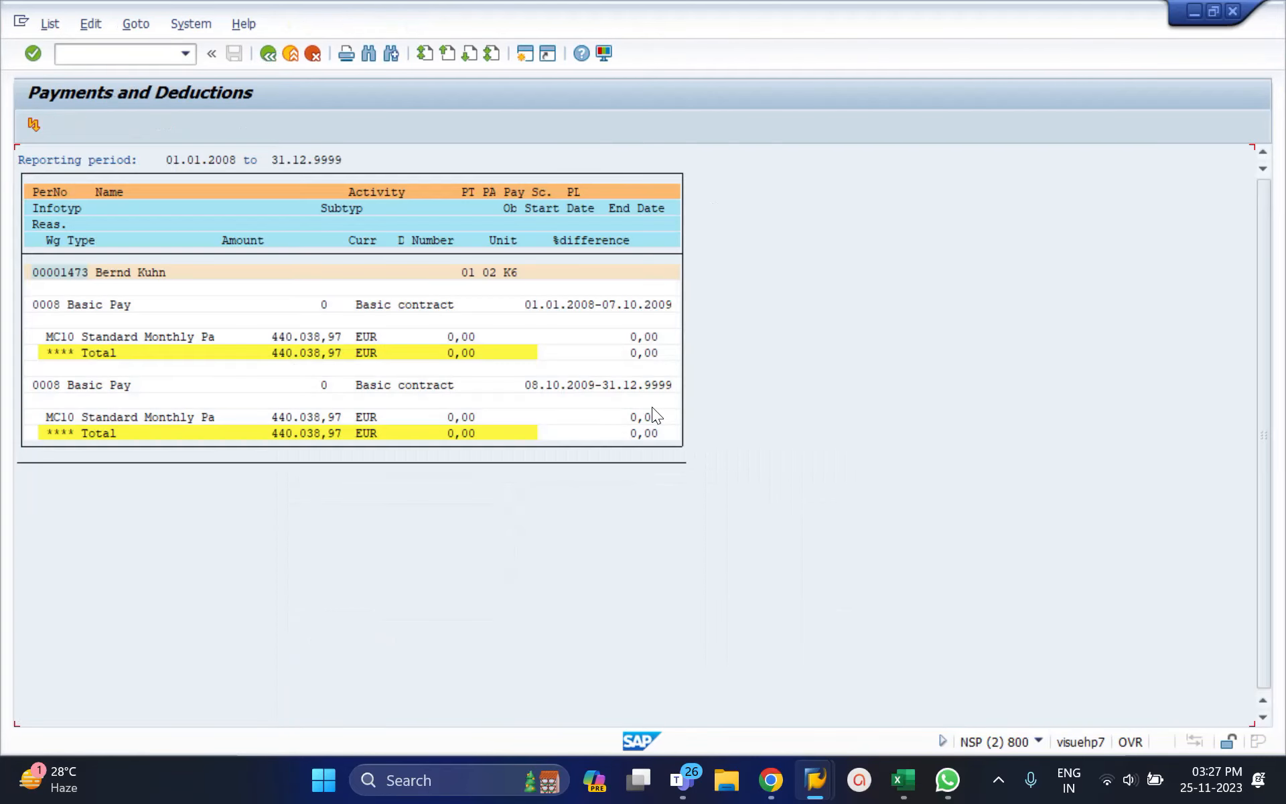
left_click(267, 55)
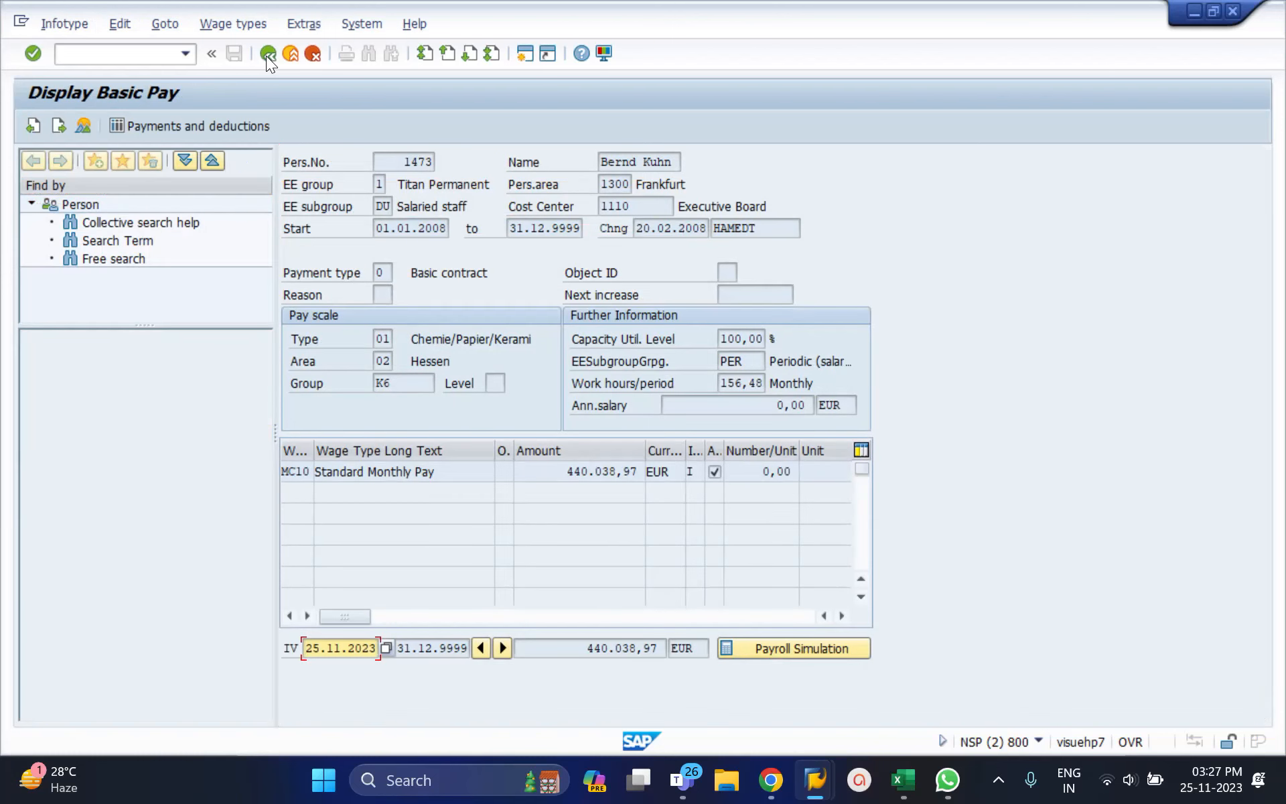
left_click(268, 54)
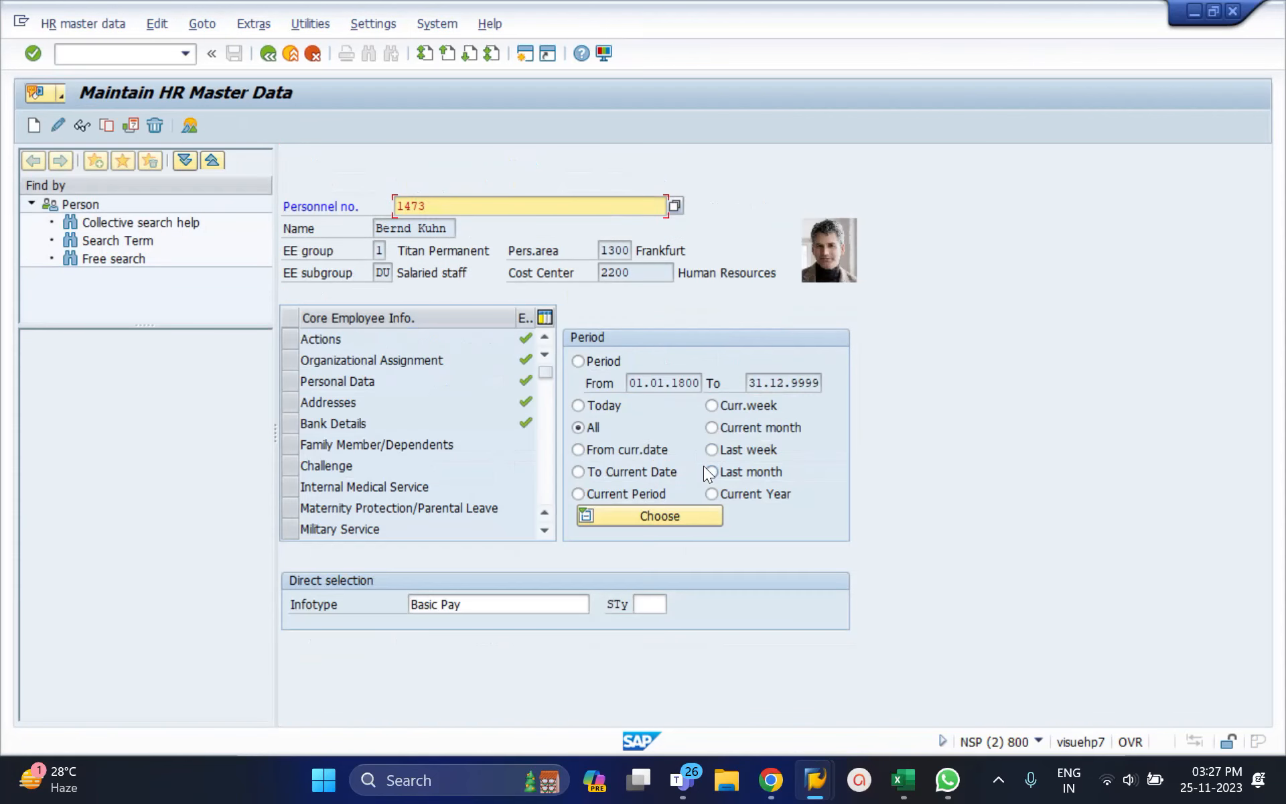
Step: Look up infotypes 2, 6 and 7: Personal Data, Addresses, Planned Working Time
left_click(500, 607)
double_click(501, 607)
key("BackSpace")
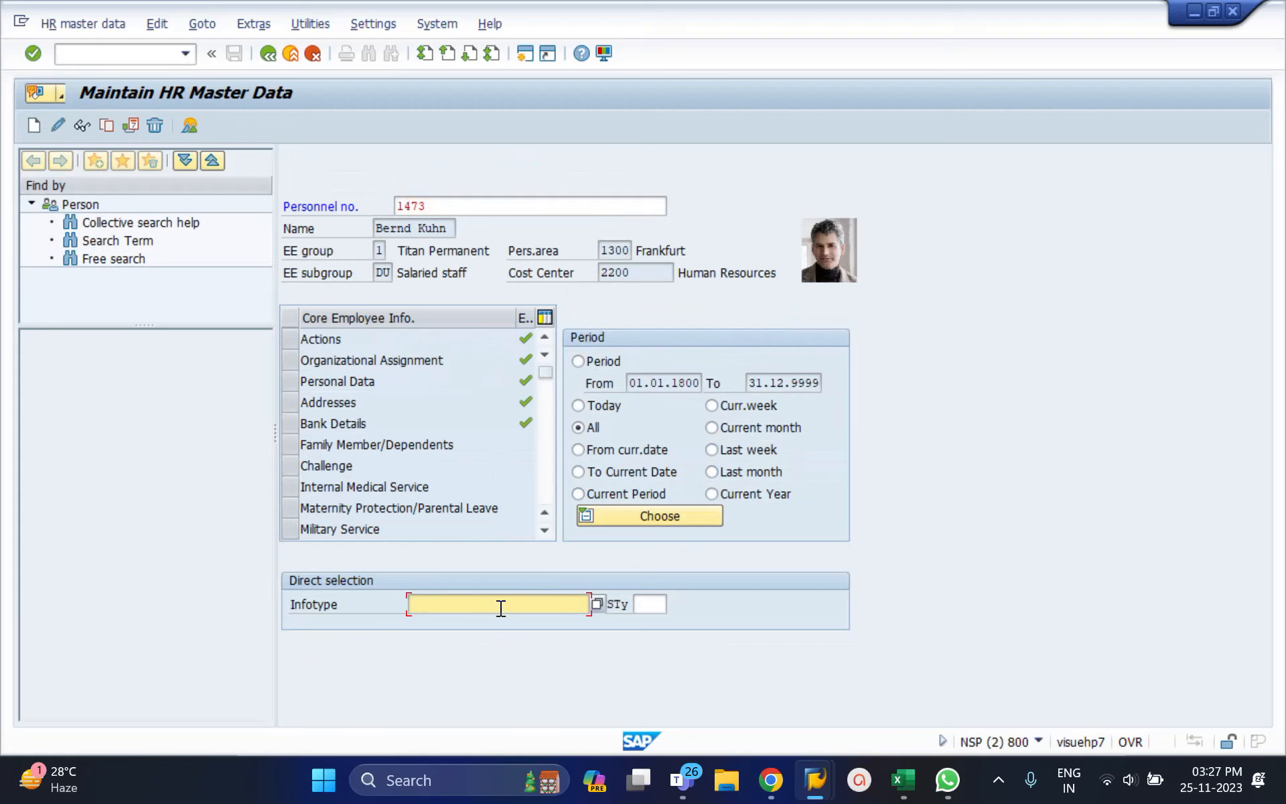
type("2")
key("Return")
left_click(481, 605)
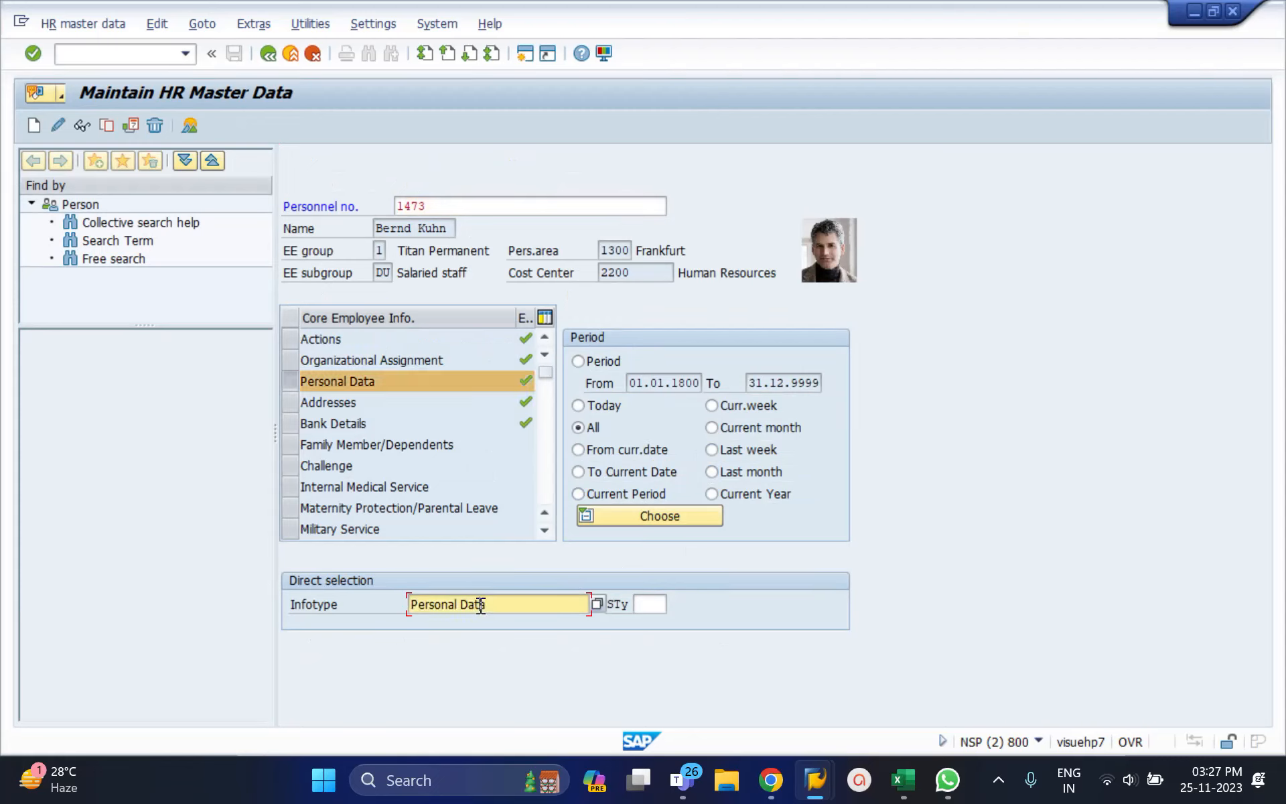
double_click(481, 605)
type("6")
key("Return")
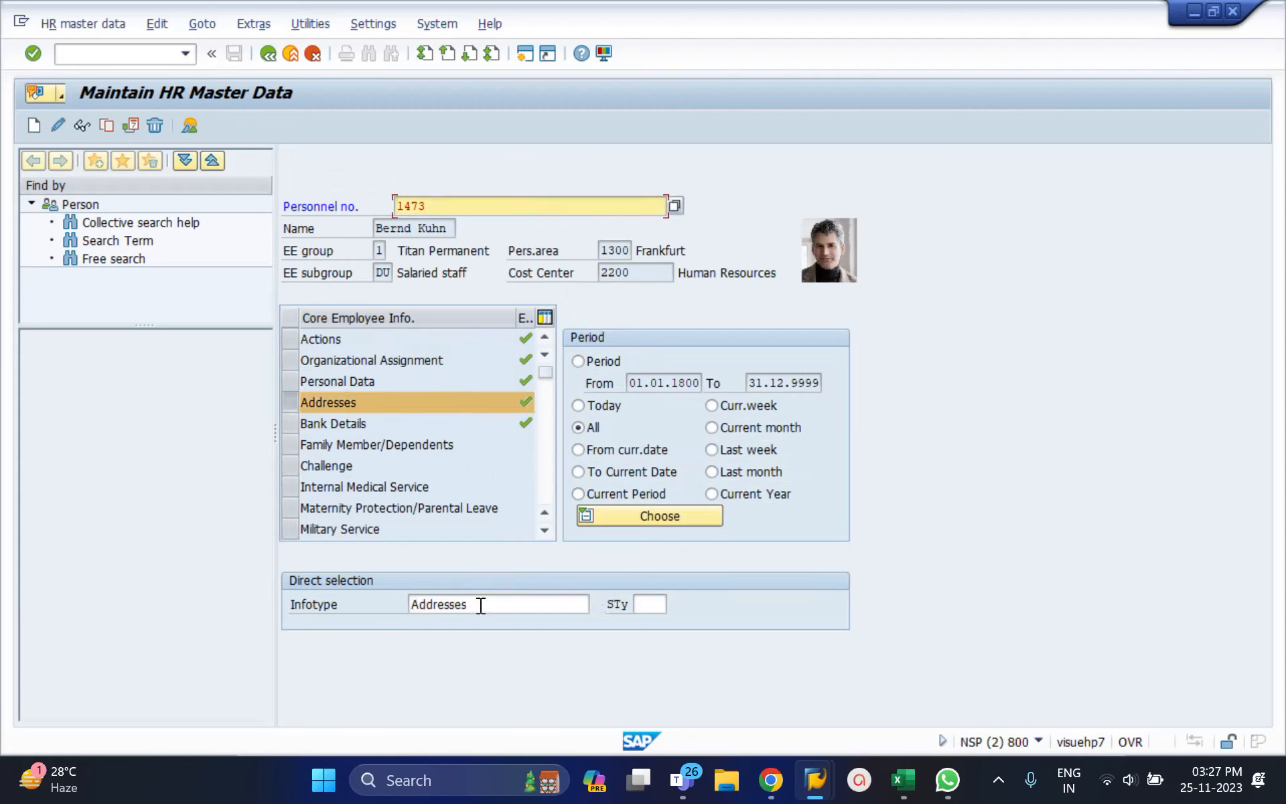
left_click(480, 604)
double_click(481, 605)
key("BackSpace")
type("7")
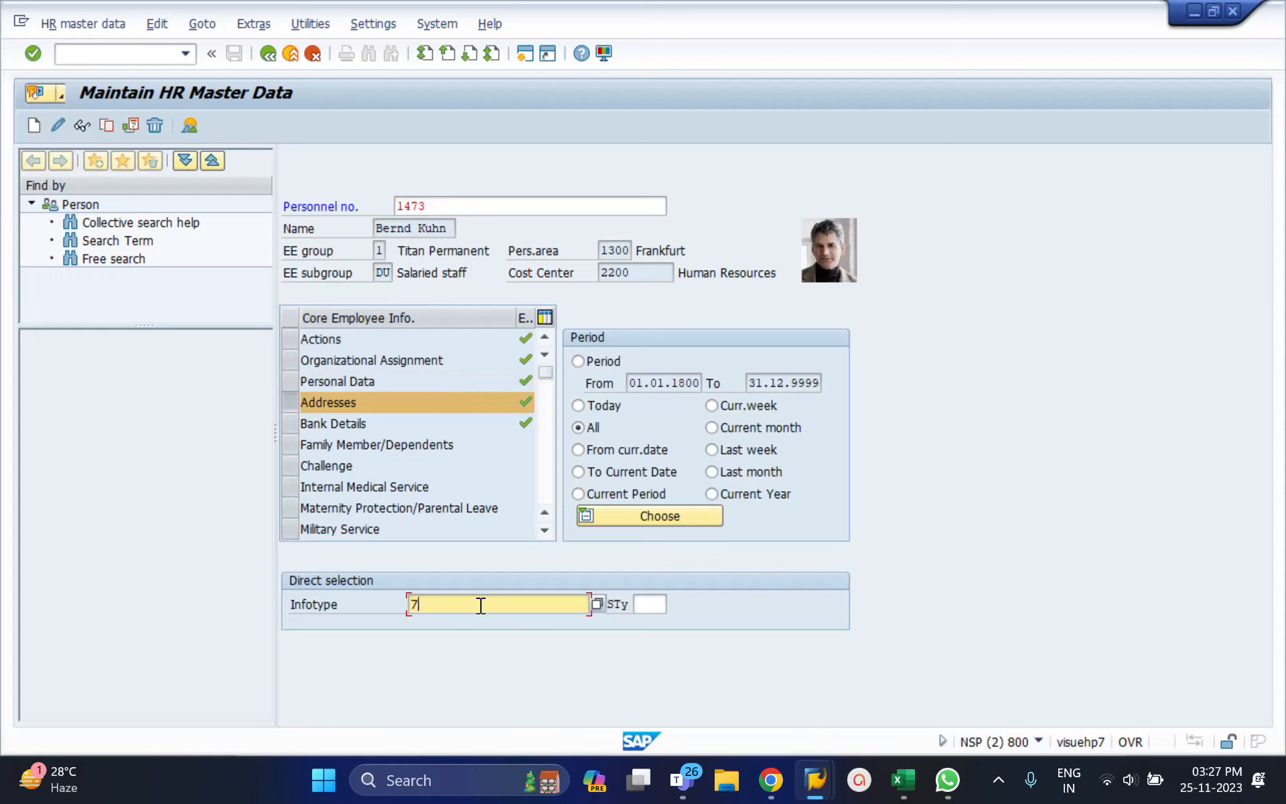
key("Return")
Step: Look up infotypes 8, 9 and 1: Basic Pay, Bank Details, Organizational Assignment
left_click(481, 605)
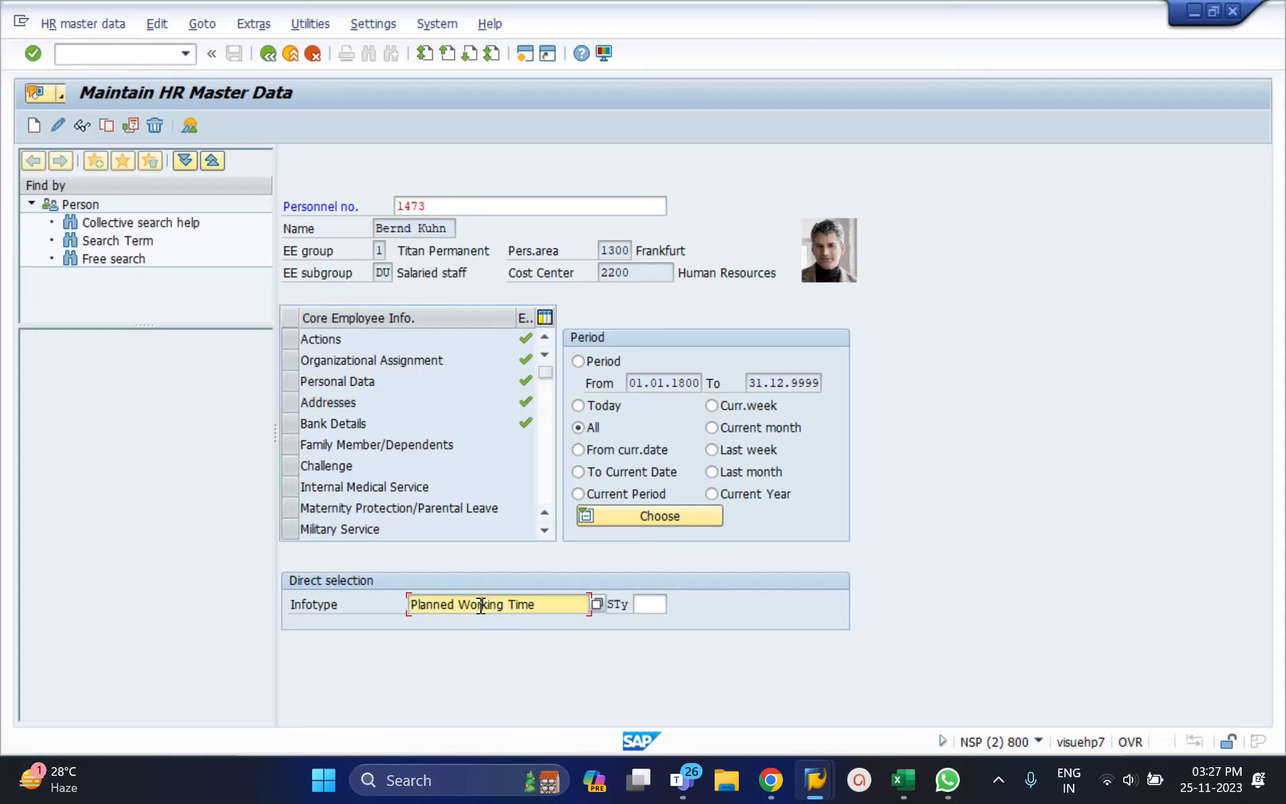
triple_click(481, 604)
key("BackSpace")
type("8")
key("Return")
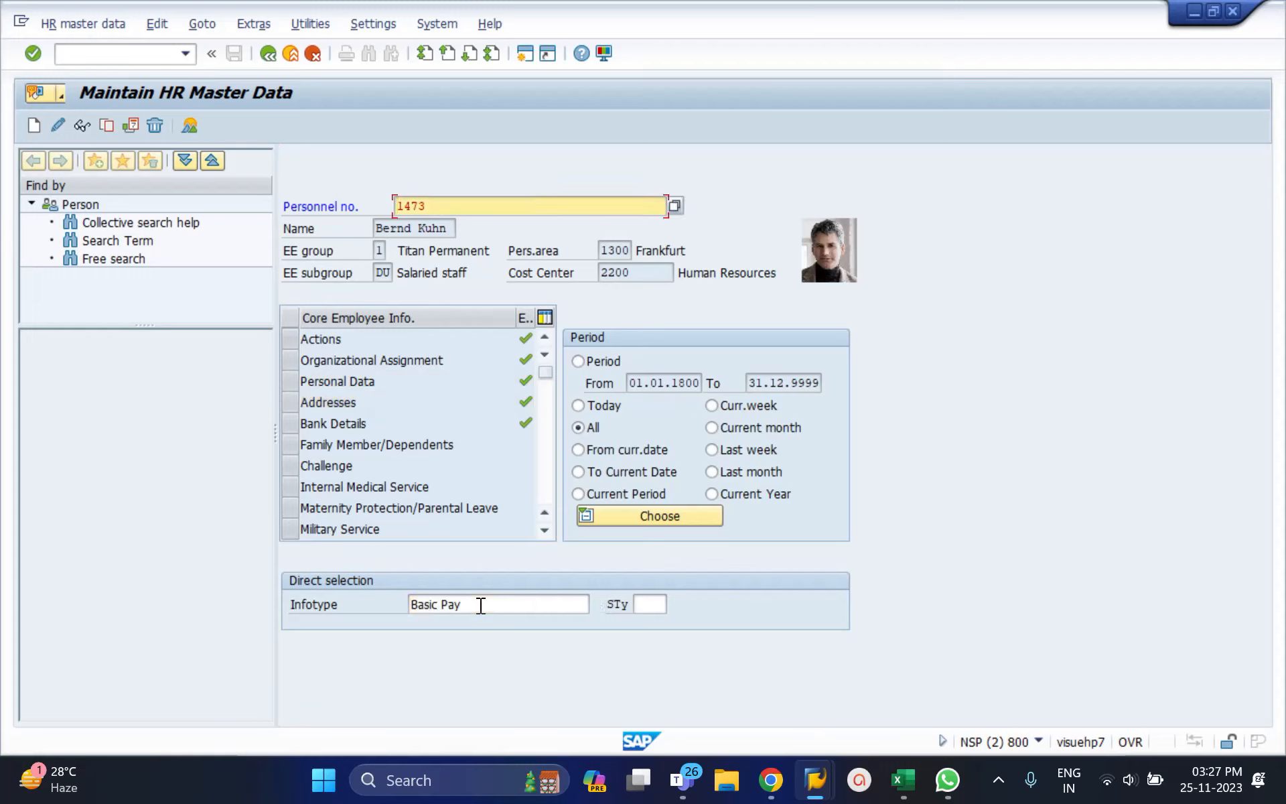
left_click(481, 605)
triple_click(481, 605)
type("9")
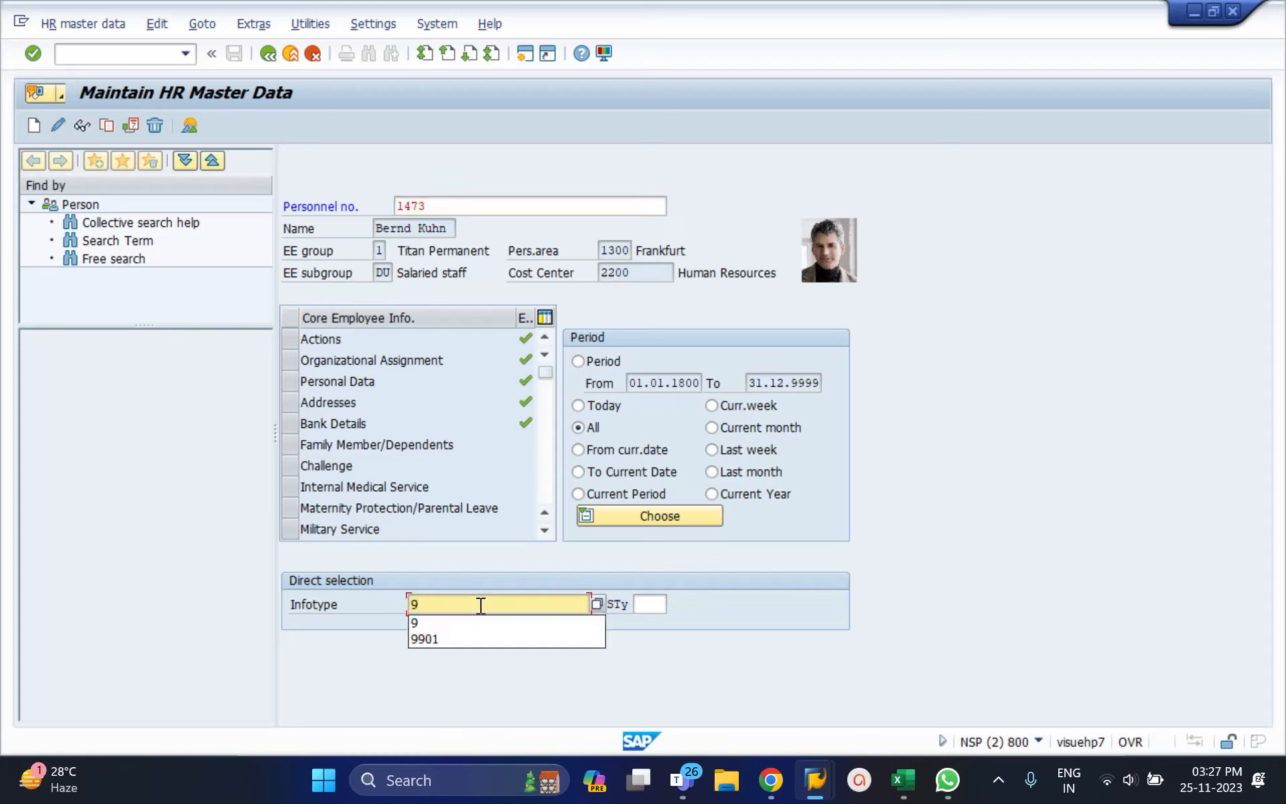
key("Return")
left_click(480, 605)
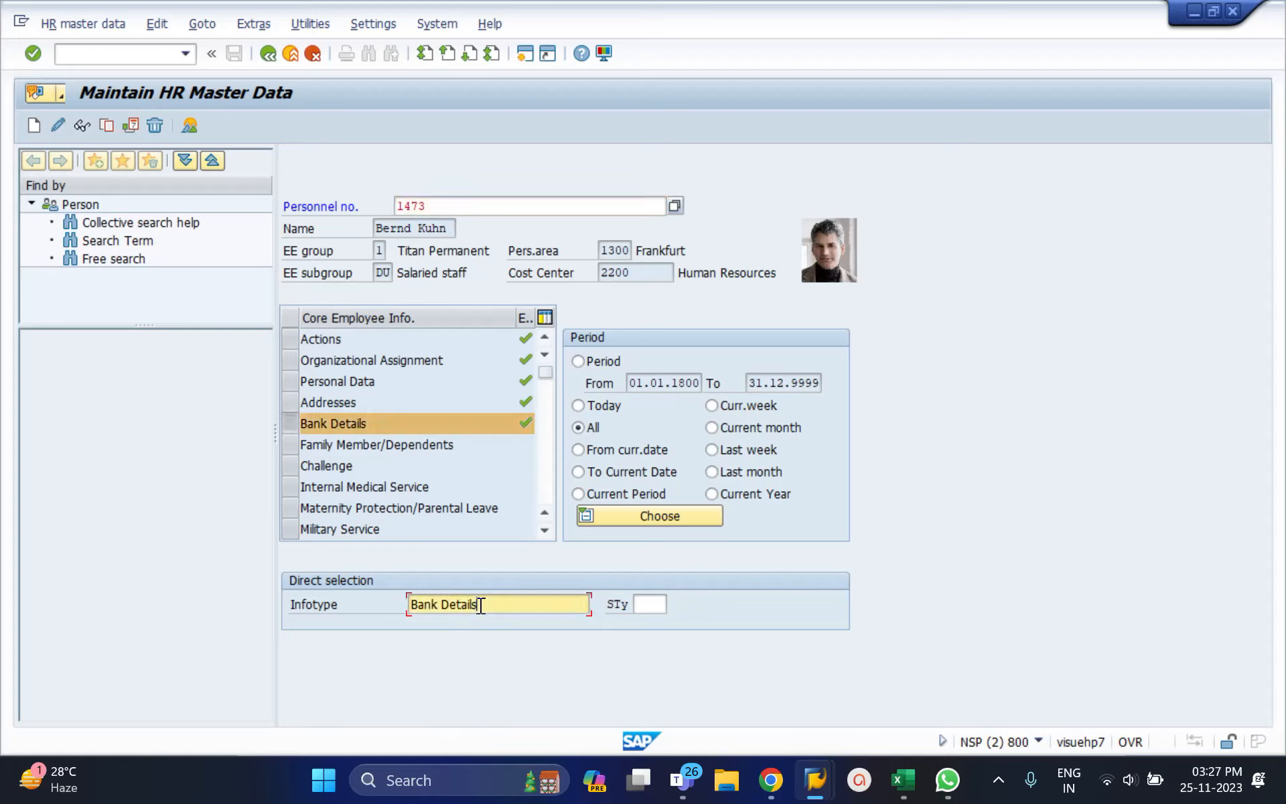
triple_click(481, 605)
key("BackSpace")
type("1")
key("Return")
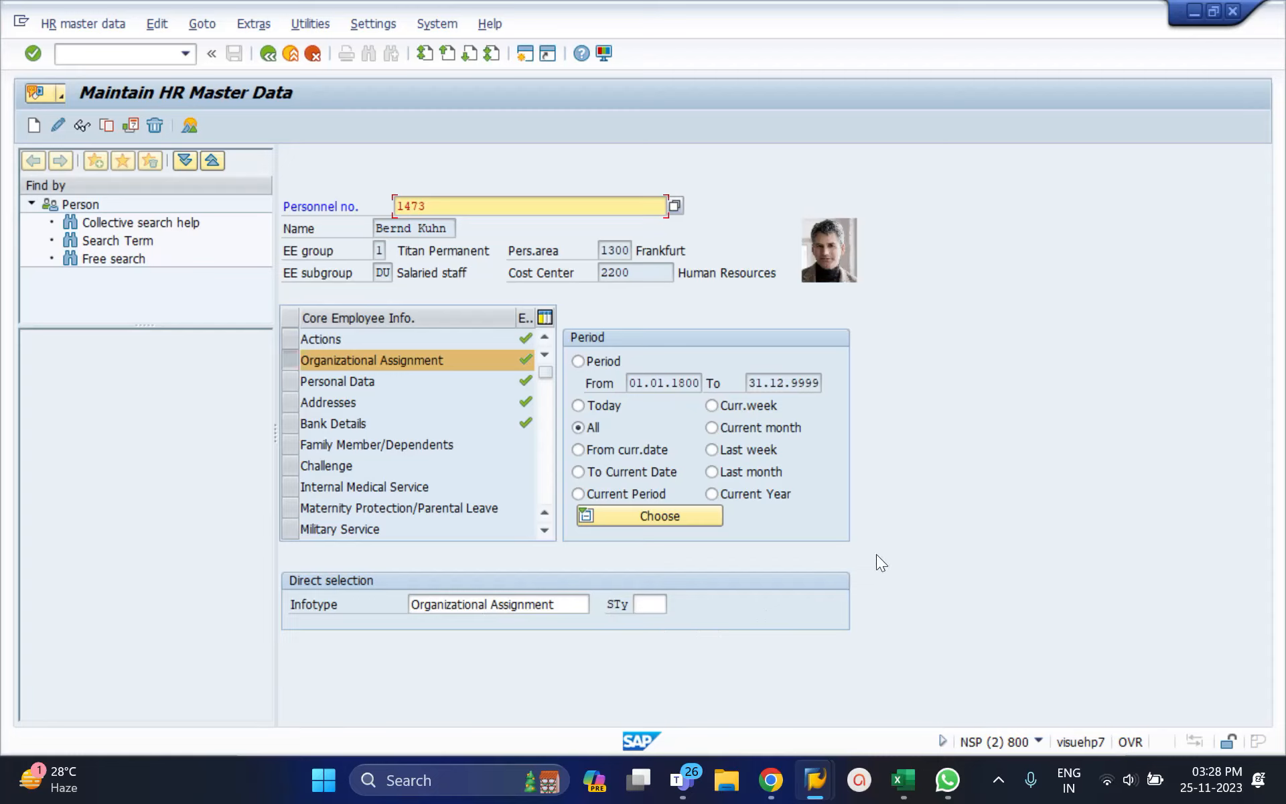
Step: Display infotype 1 Organizational Assignment, check payroll area D2, then go back
left_click(551, 604)
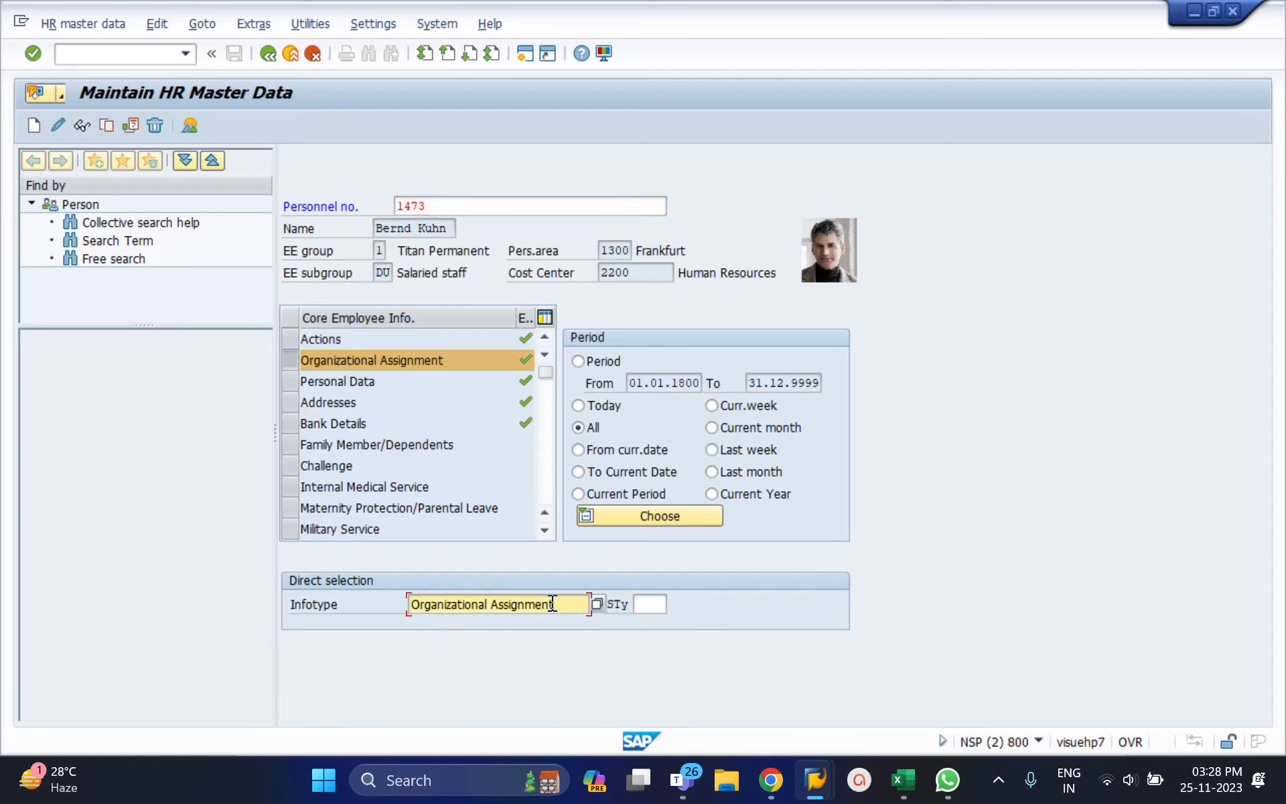
key("ctrl+a")
type("1")
key("Return")
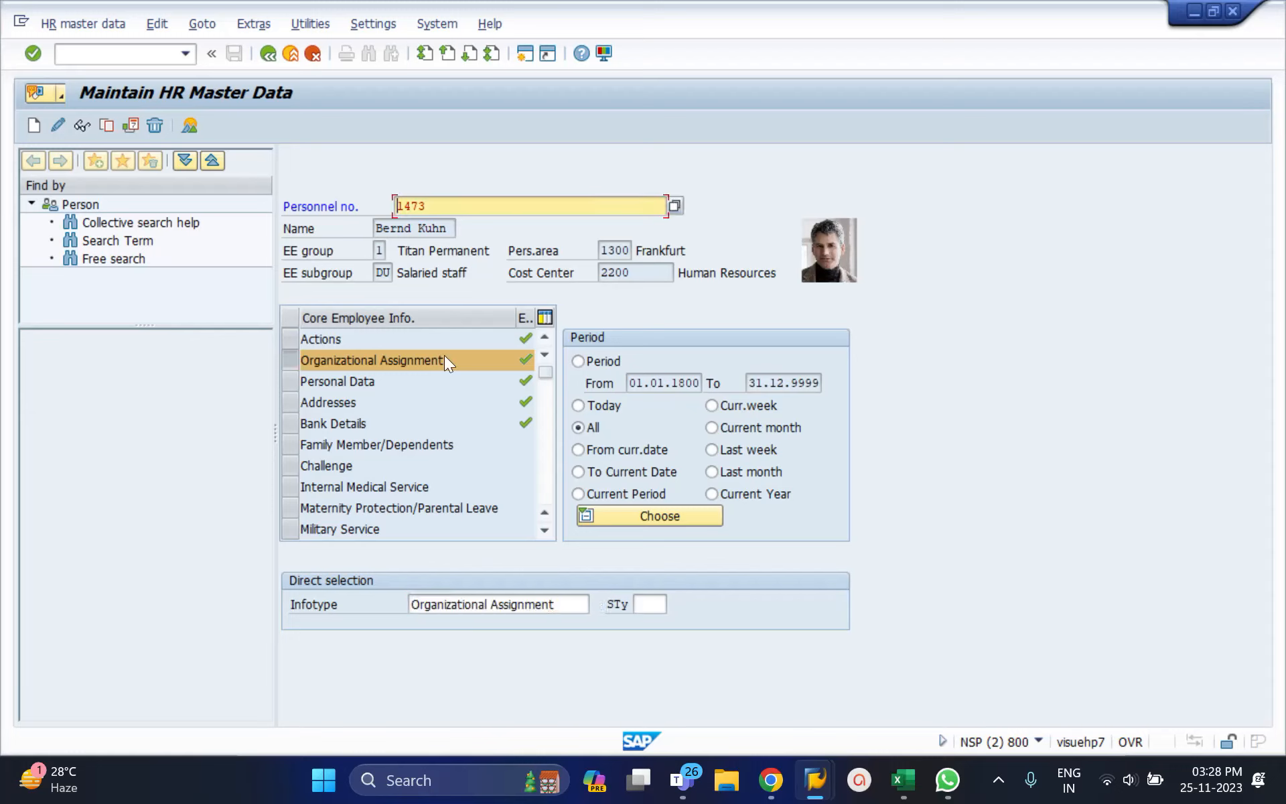
left_click(553, 605)
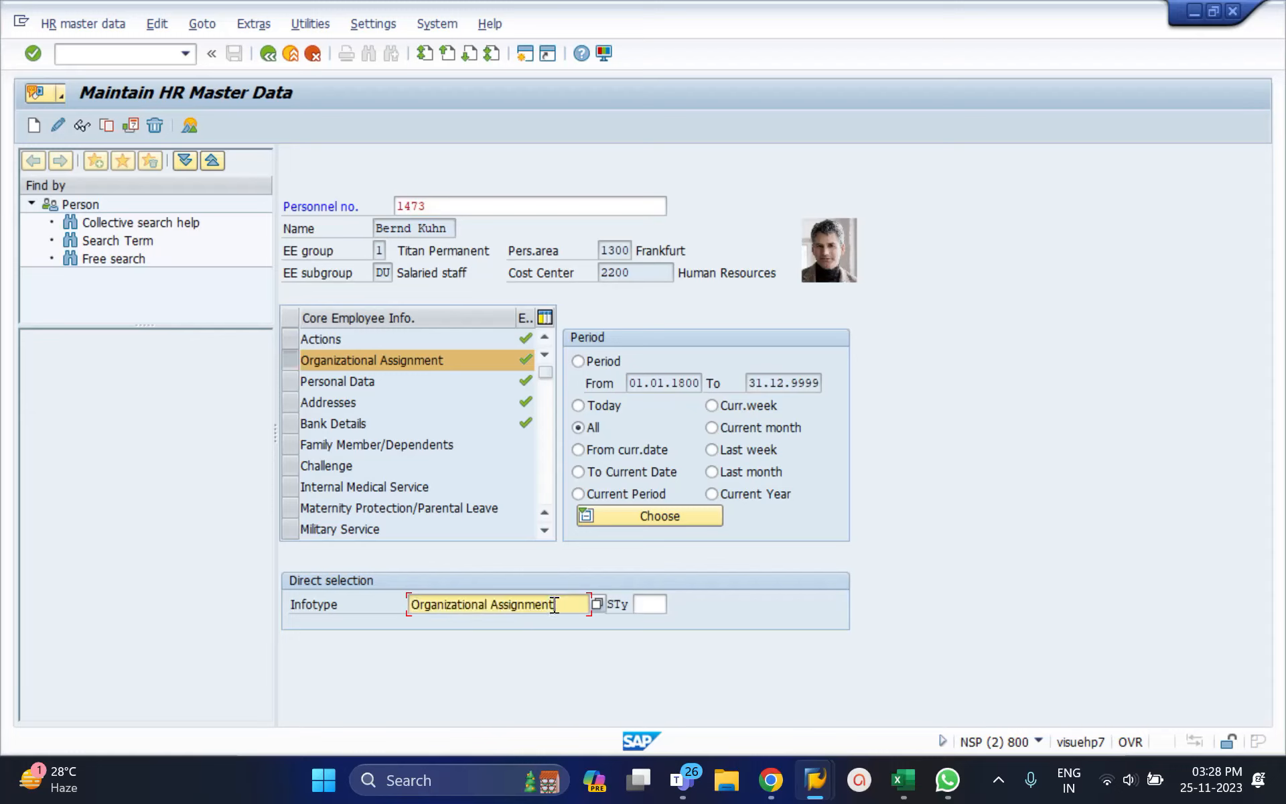
left_click(86, 127)
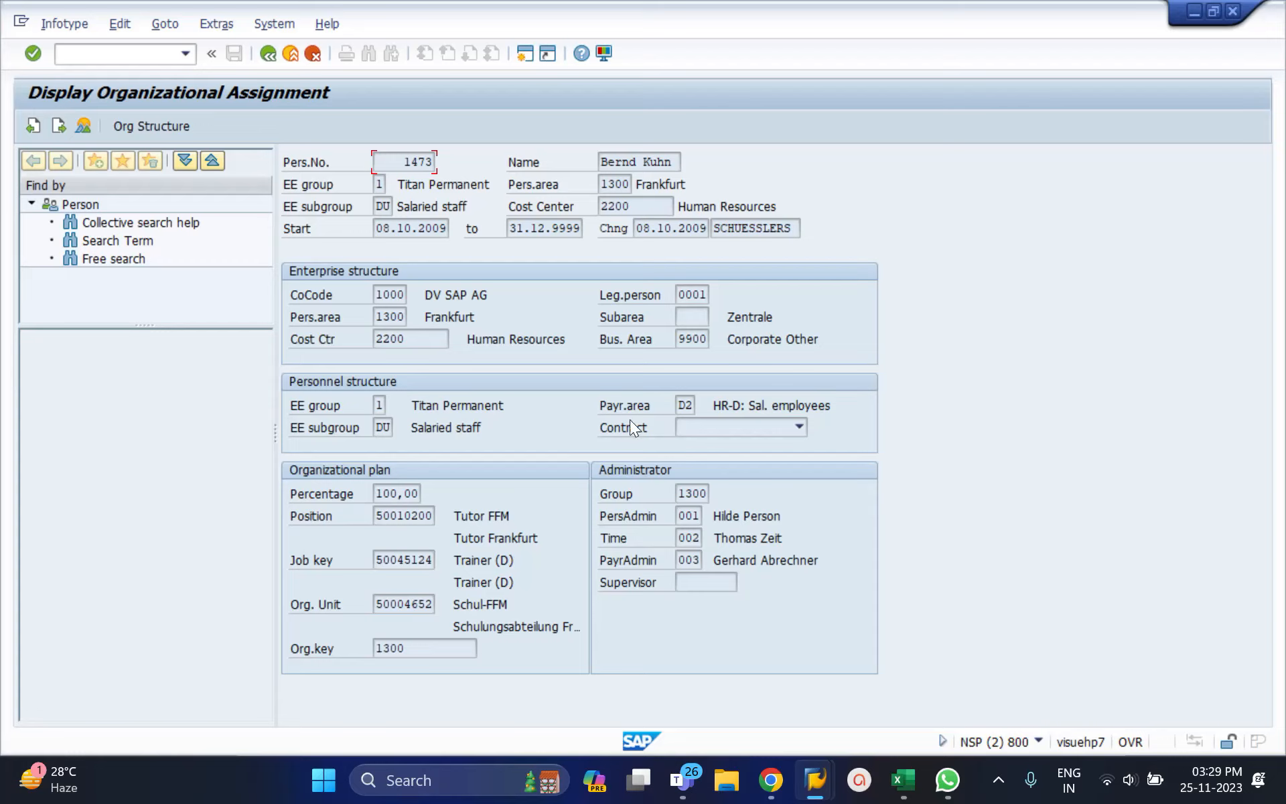
left_click(684, 410)
left_click(270, 52)
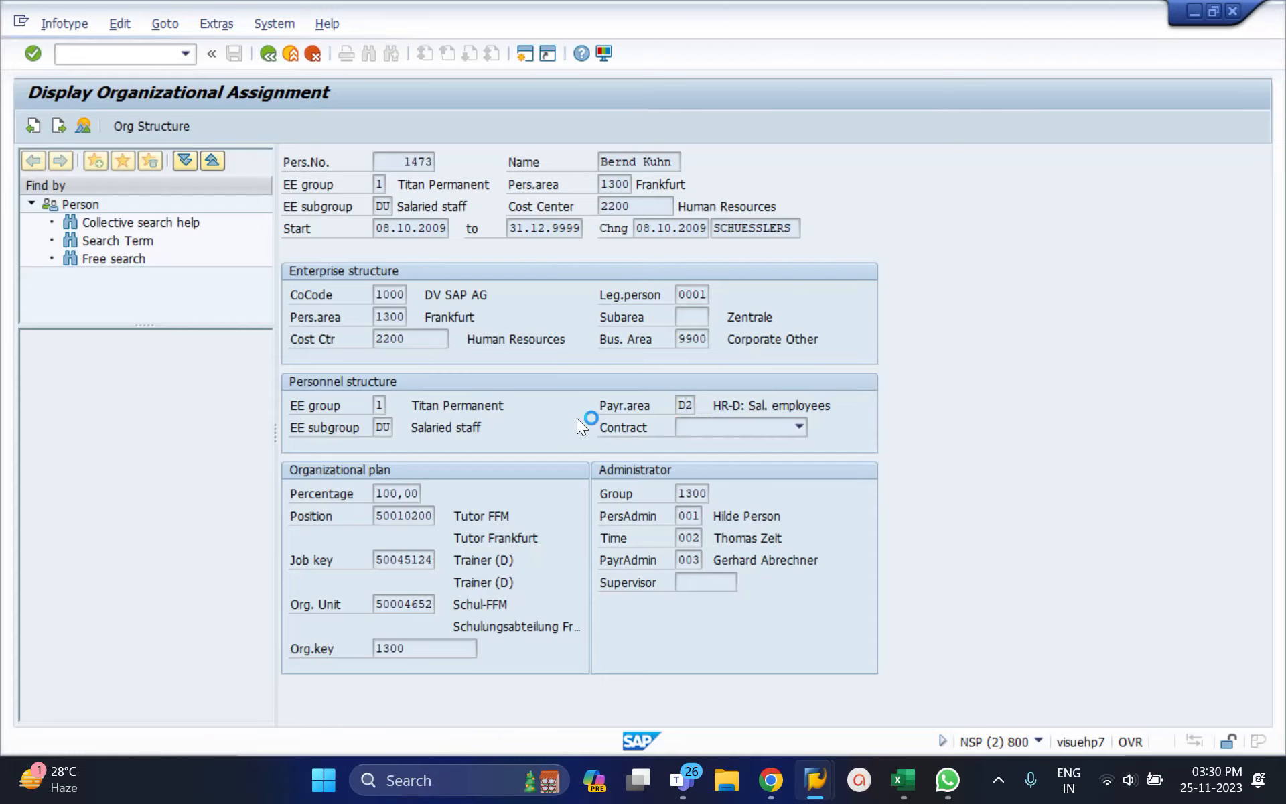
Step: Replace Organizational Assignment with infotype 0 Actions and display employee 1473's Actions record
left_click(505, 601)
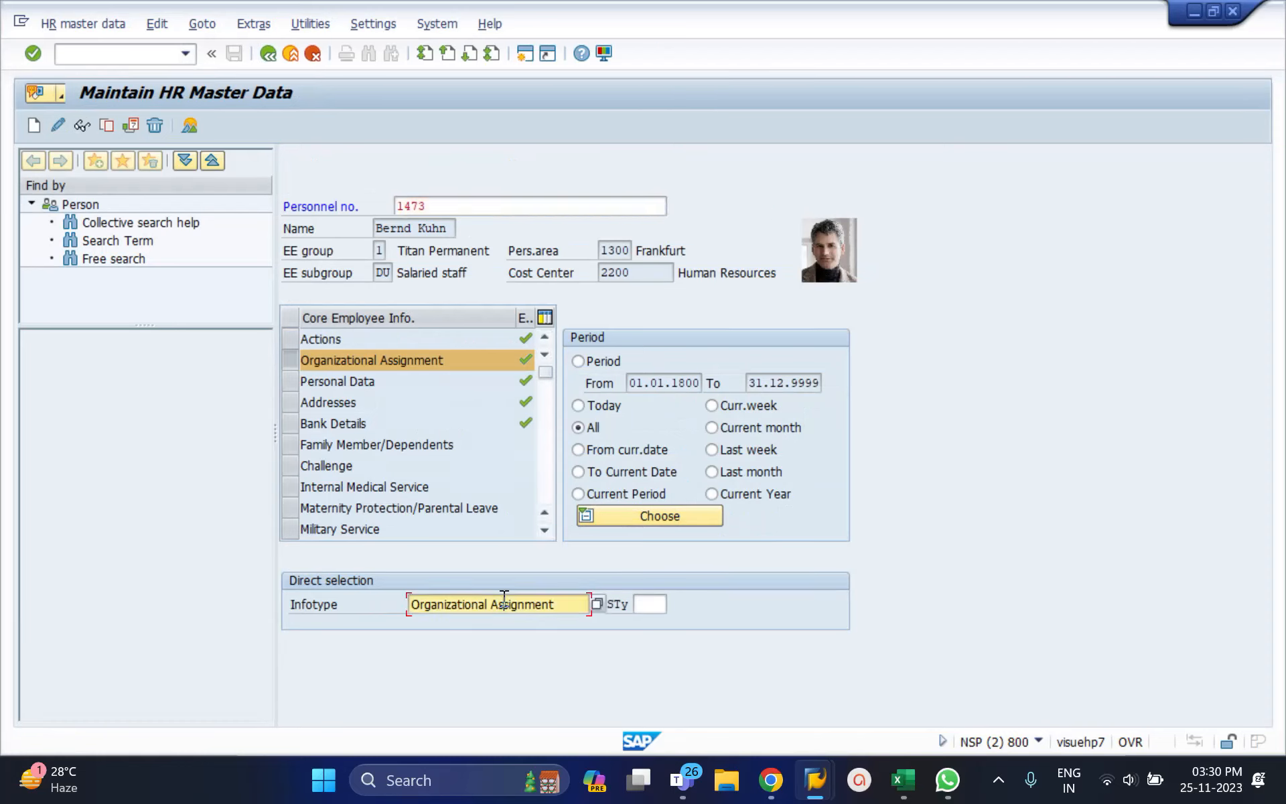
key("ctrl+a")
key("BackSpace")
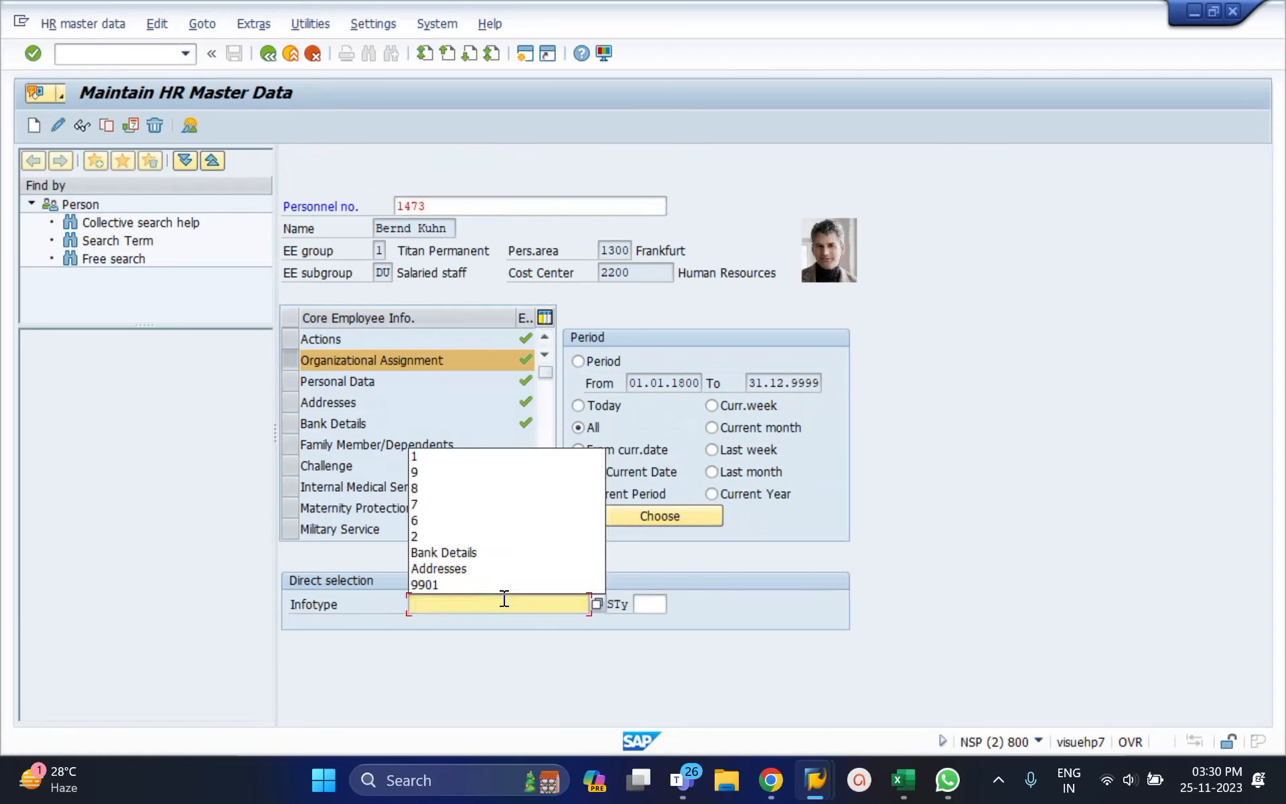
left_click(499, 603)
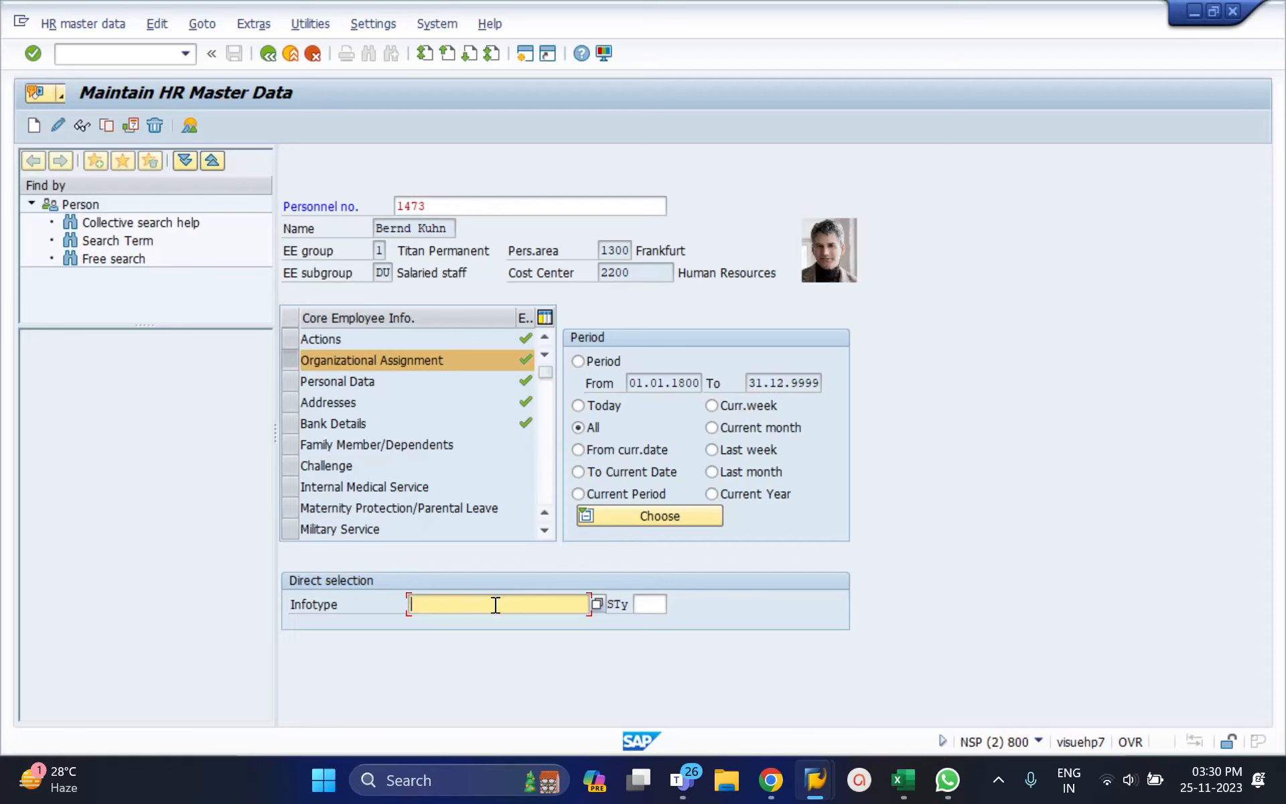
left_click(288, 340)
left_click(387, 348)
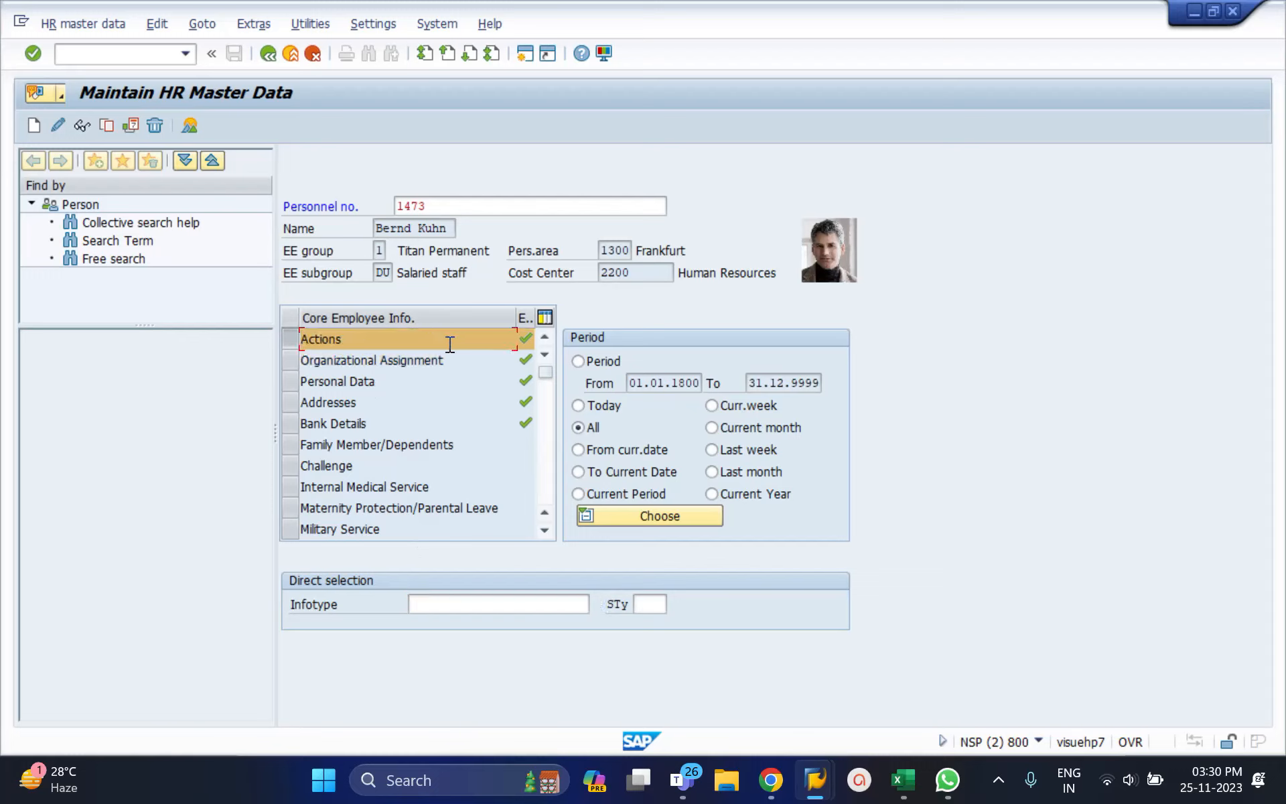
left_click(453, 606)
type("0")
key("Return")
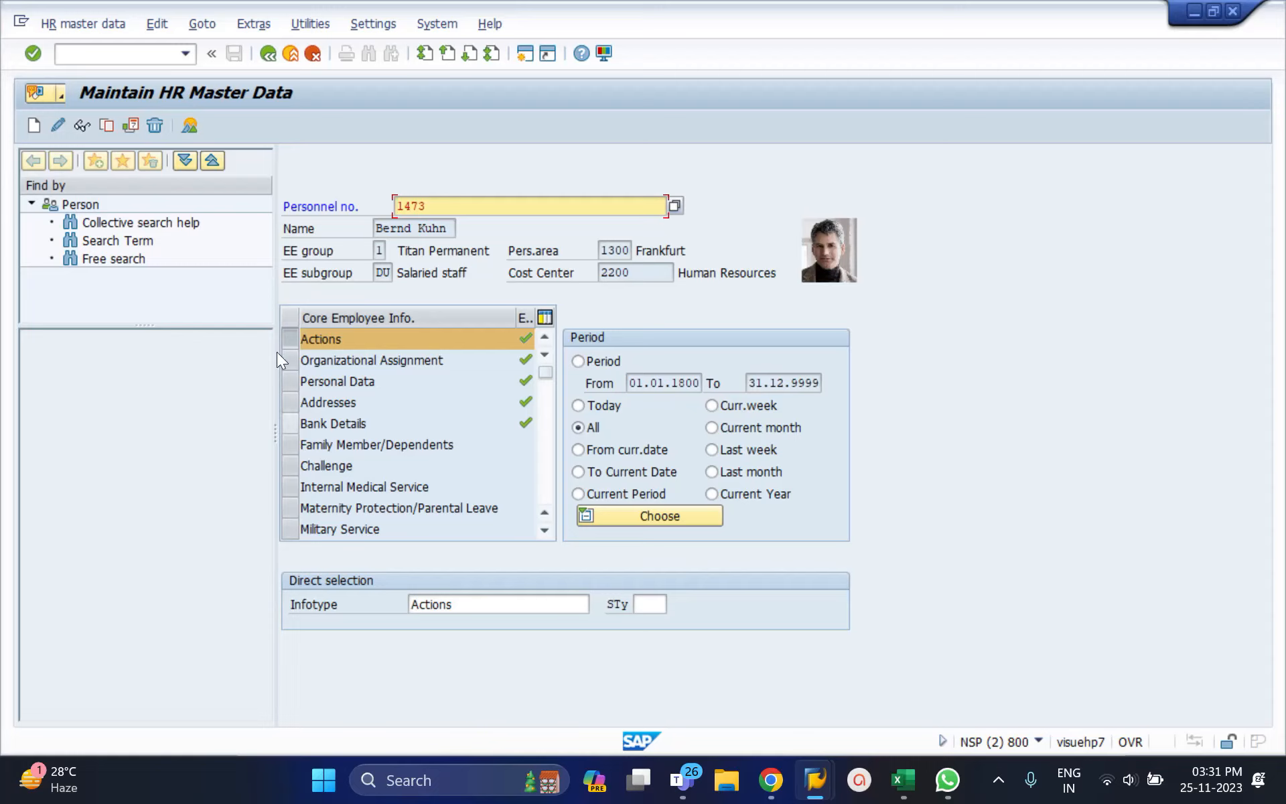
left_click(86, 129)
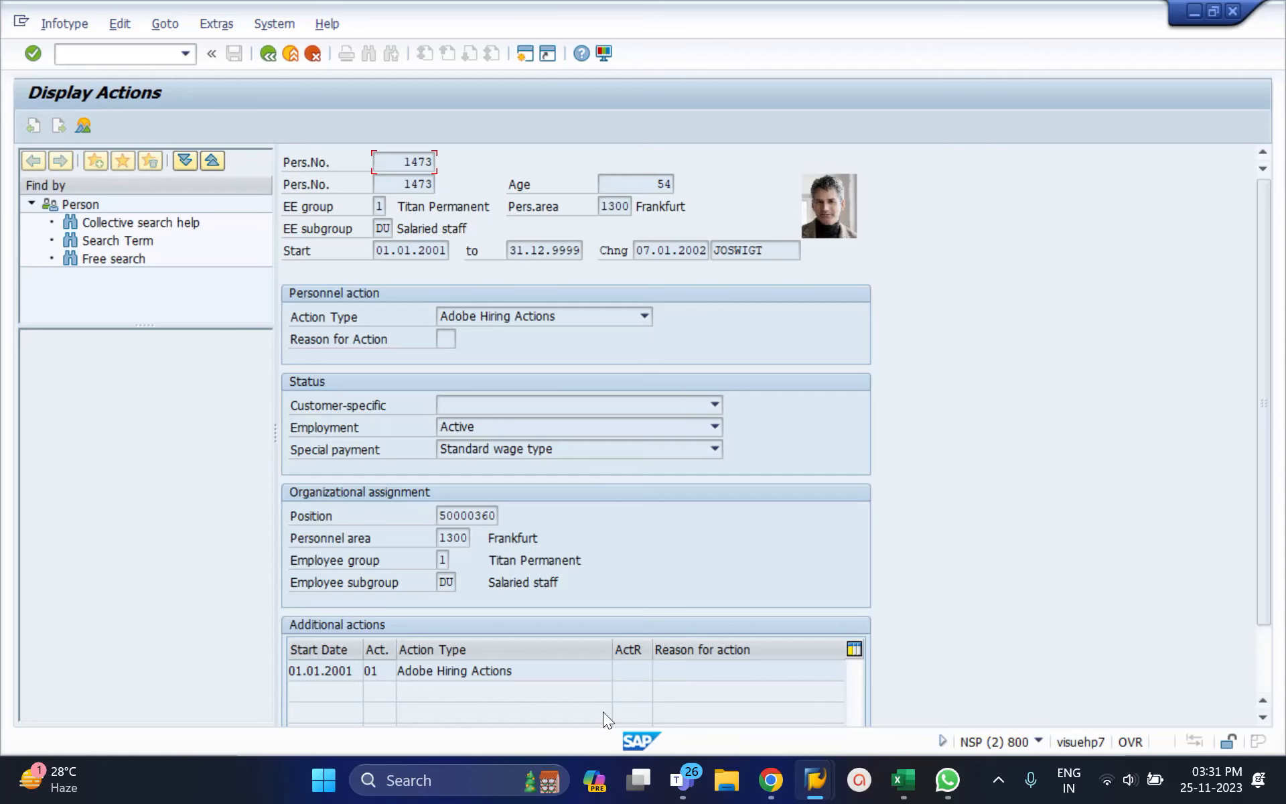
Step: Review the Actions overview list, select its single Adobe Hiring Actions entry, then go back
left_click(268, 52)
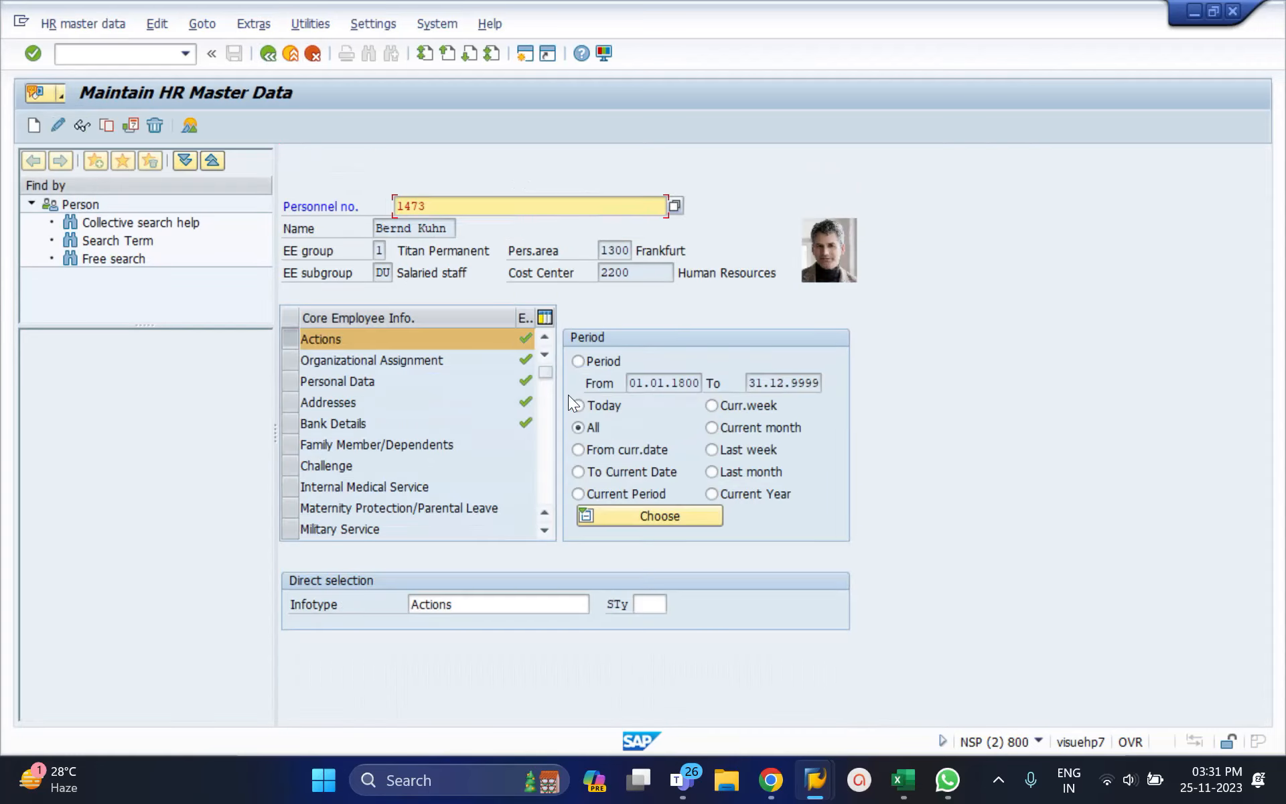
left_click(193, 125)
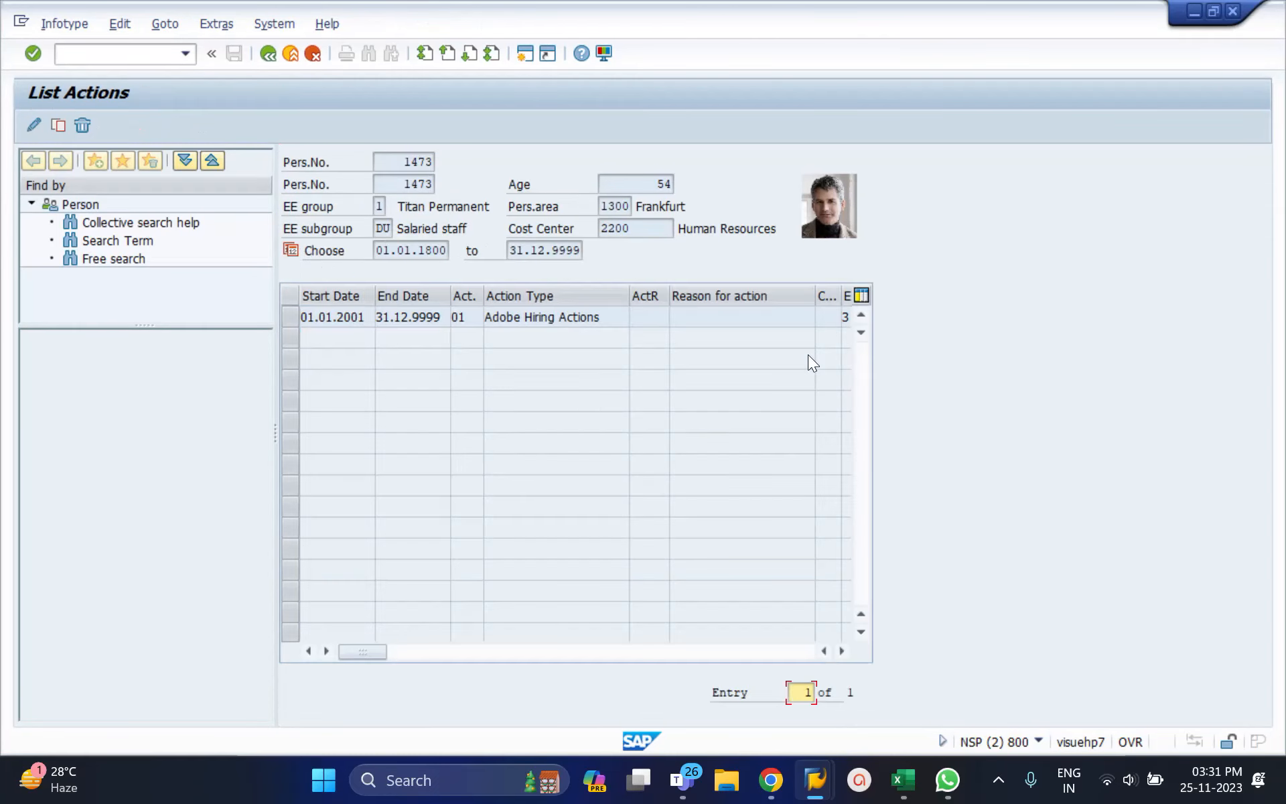
left_click(293, 317)
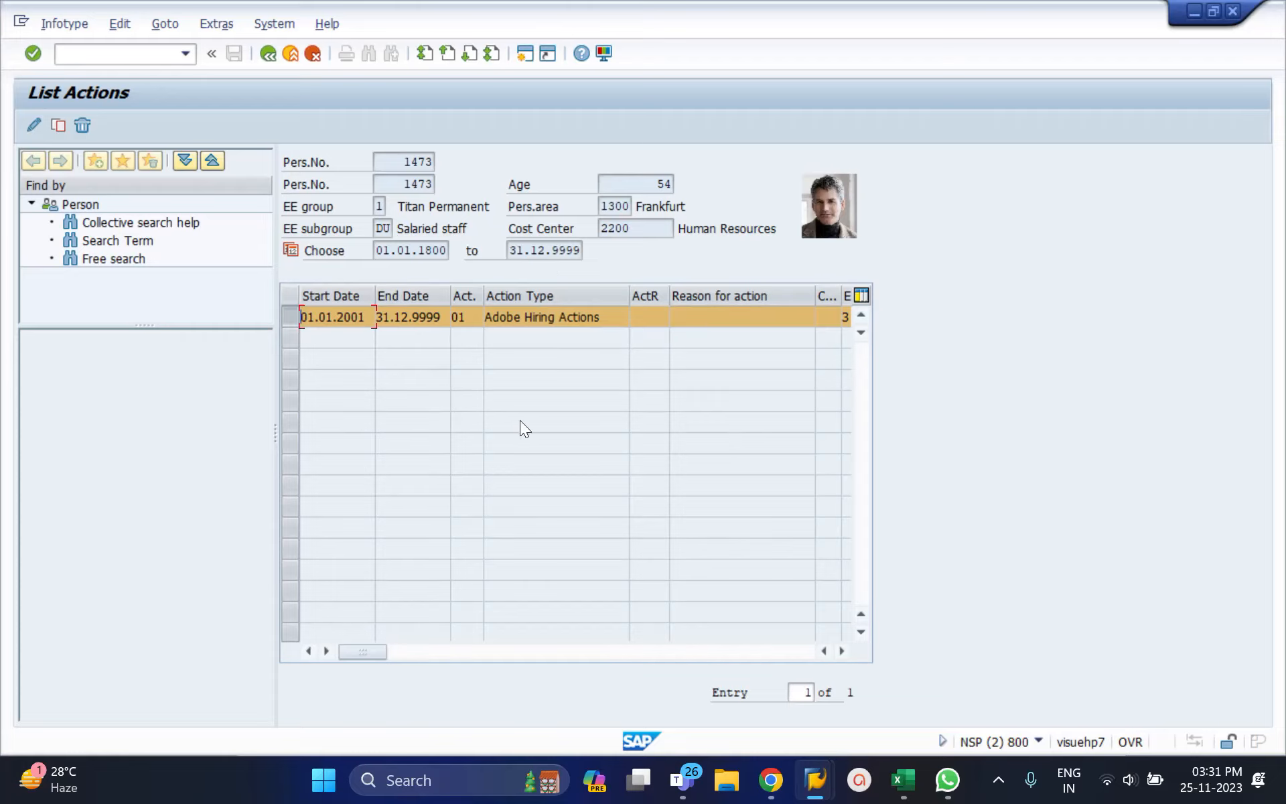
left_click(265, 55)
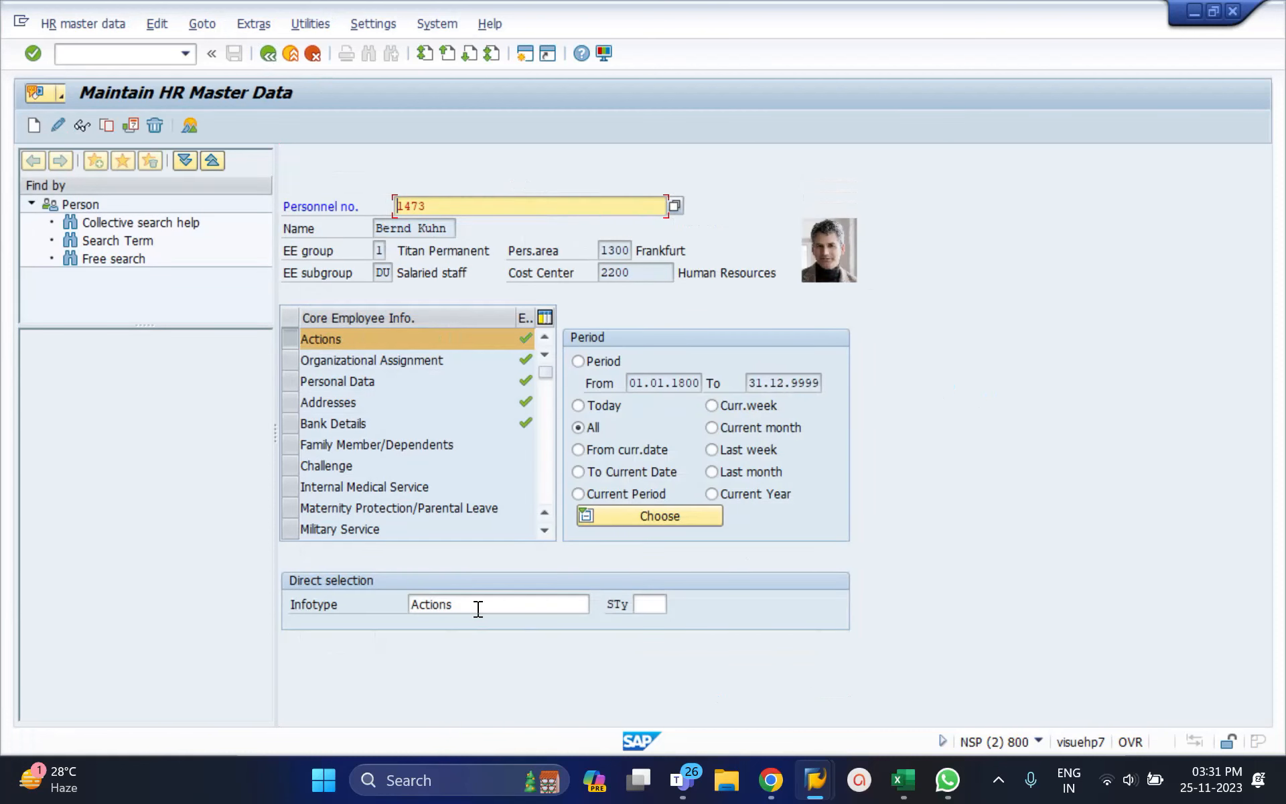
Step: Re-enter infotype 0 Actions, then load infotype 1 Organizational Assignment
left_click(478, 608)
key("ctrl+a")
key("BackSpace")
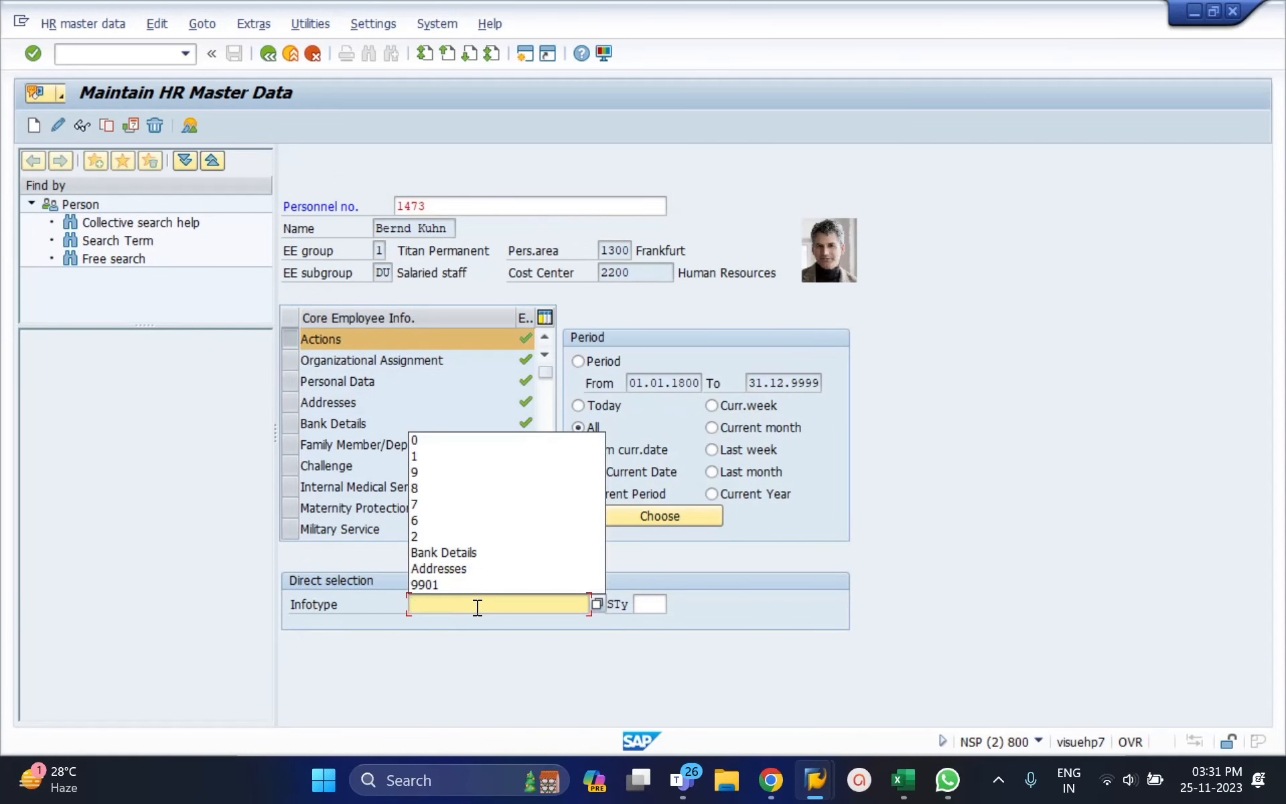
type("0")
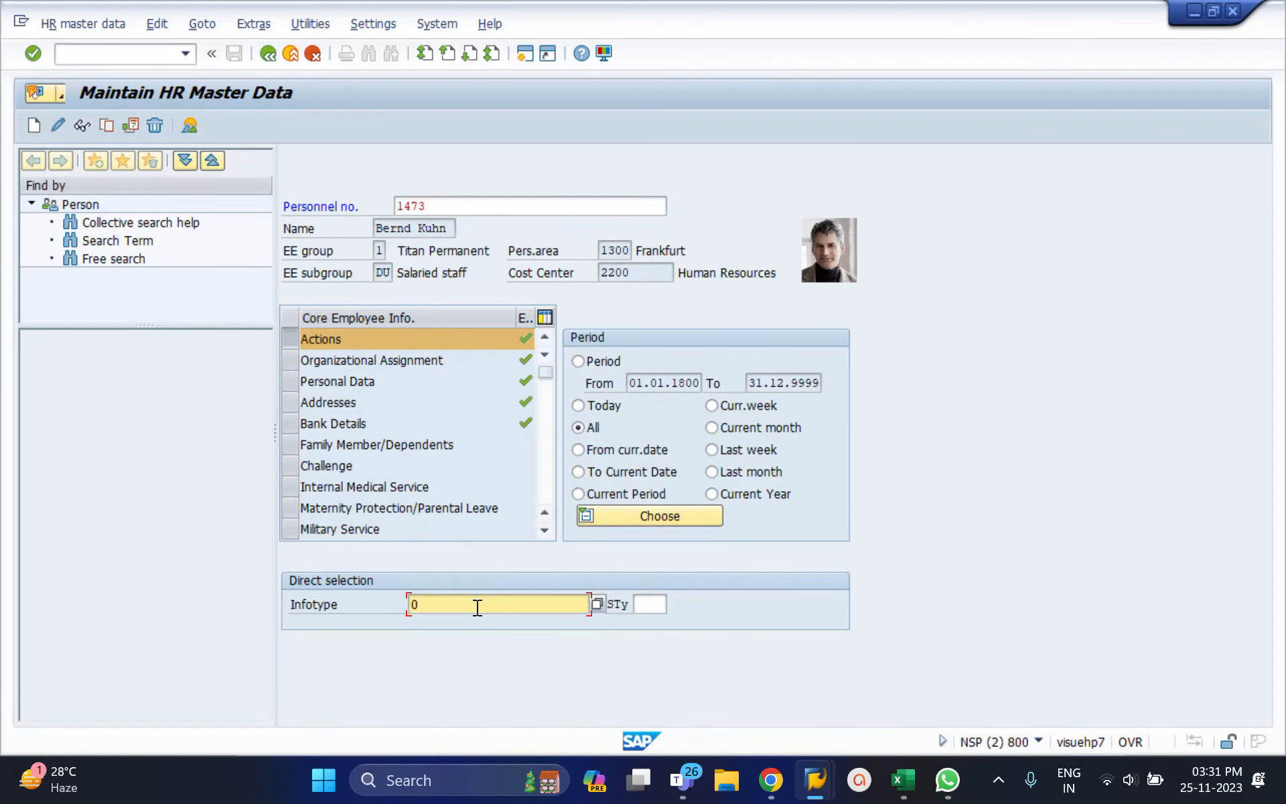
key("Return")
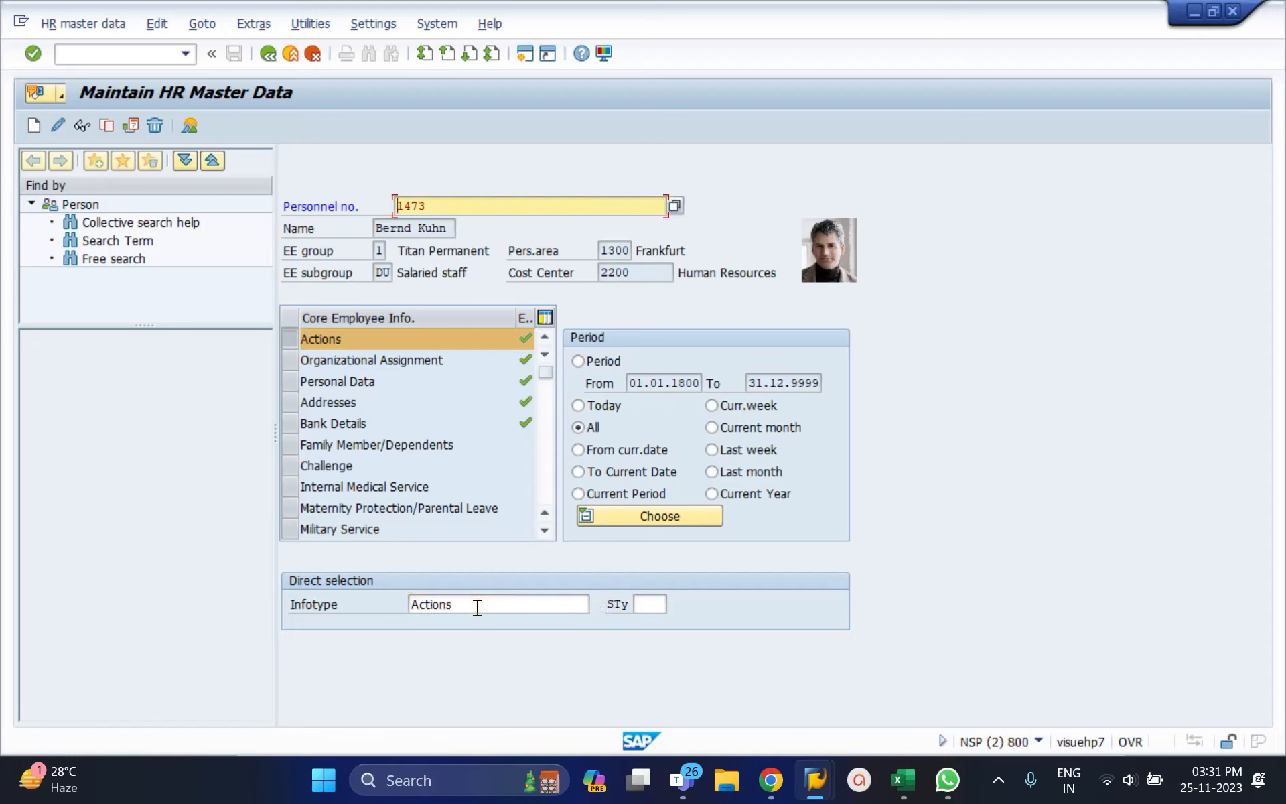
left_click(478, 607)
double_click(477, 607)
type("1")
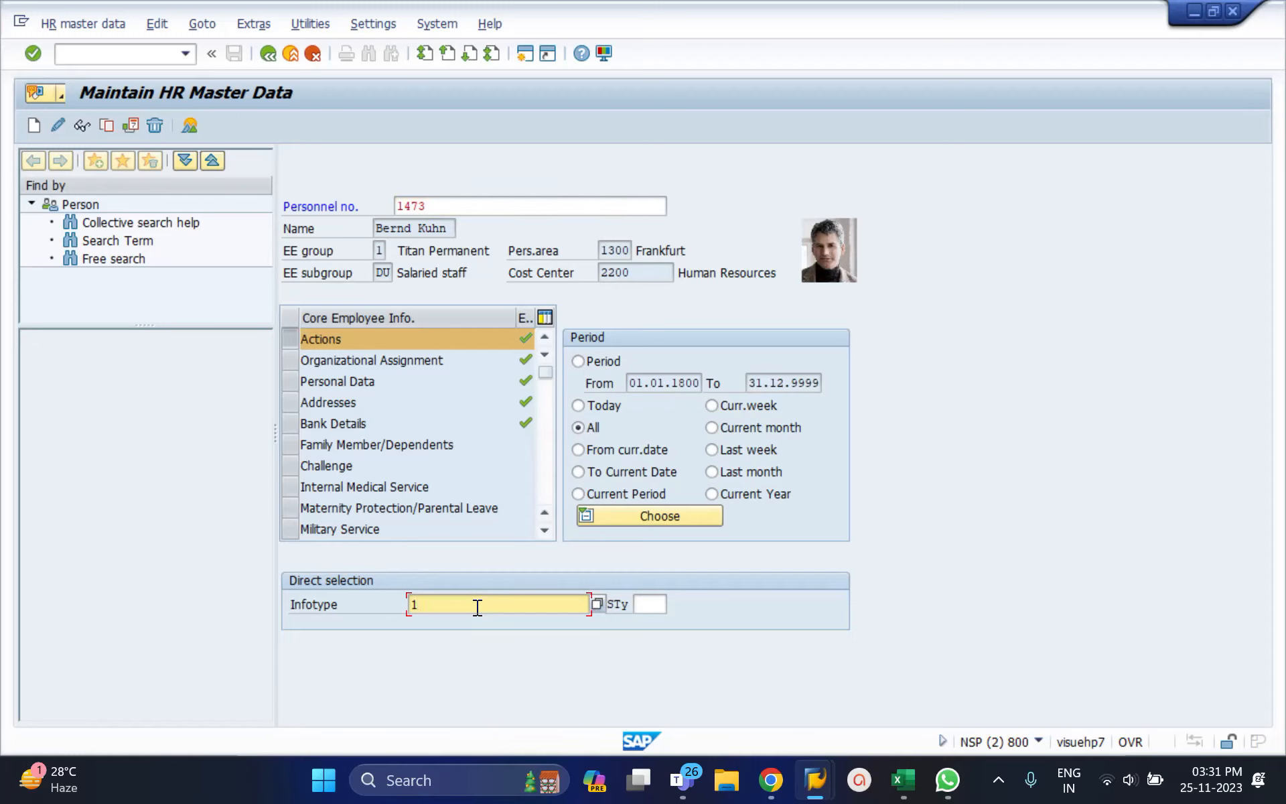
key("Return")
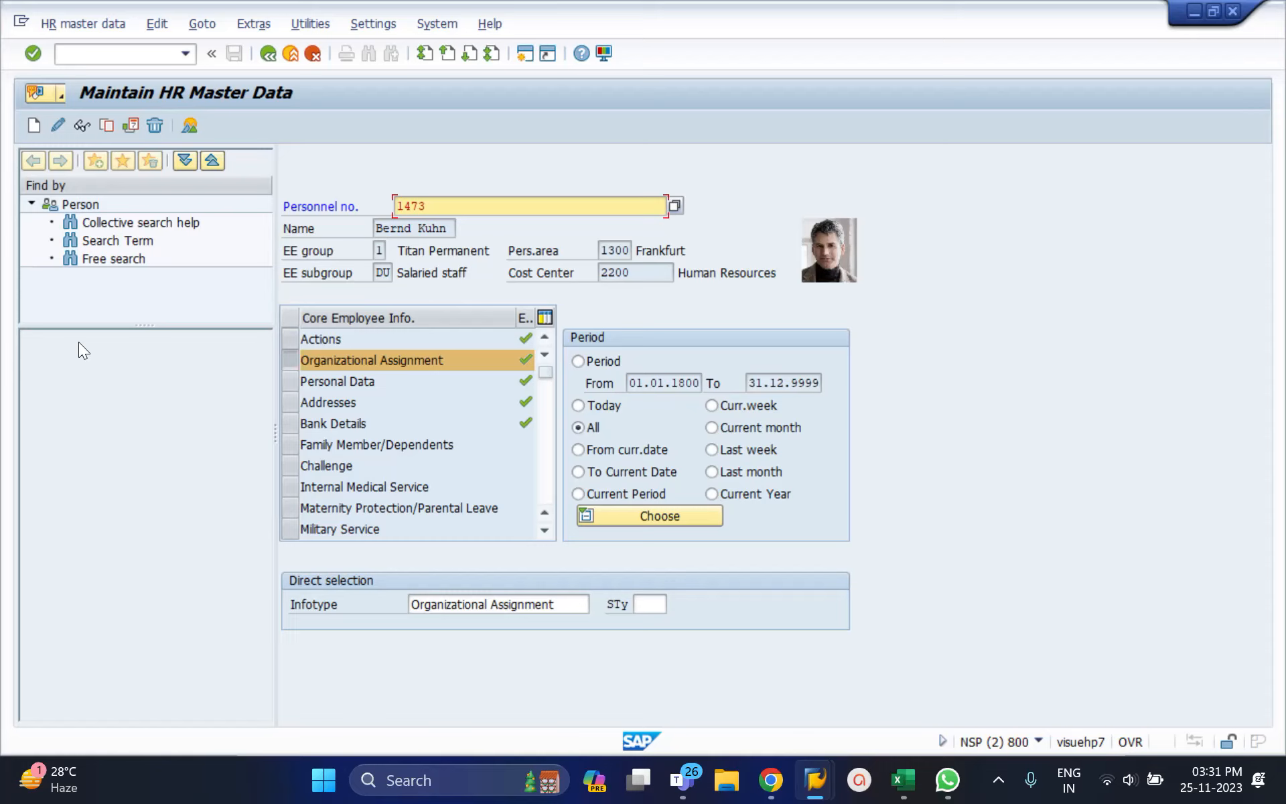
Step: Load infotype 2 Personal Data, then infotype 6 Addresses
left_click(457, 612)
key("ctrl+a")
key("BackSpace")
type("2")
key("Return")
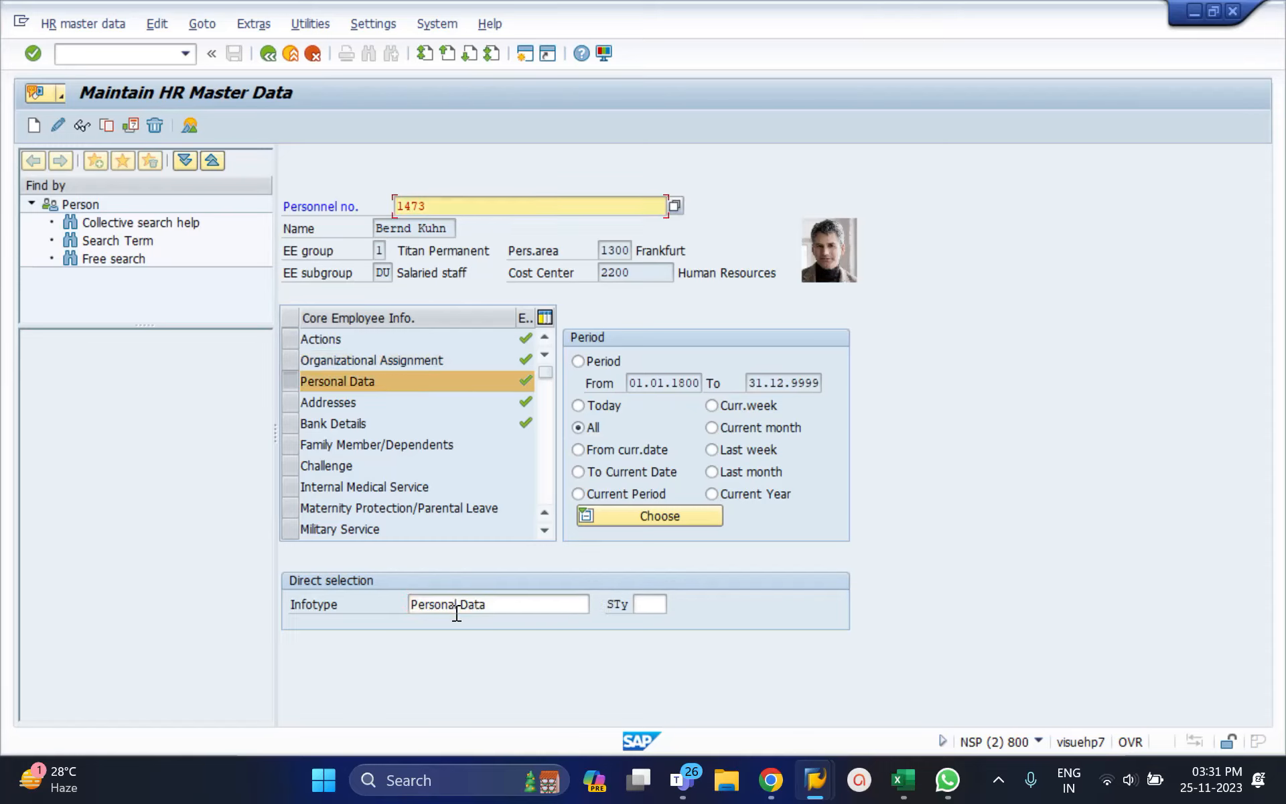
left_click(445, 604)
key("ctrl+a")
key("BackSpace")
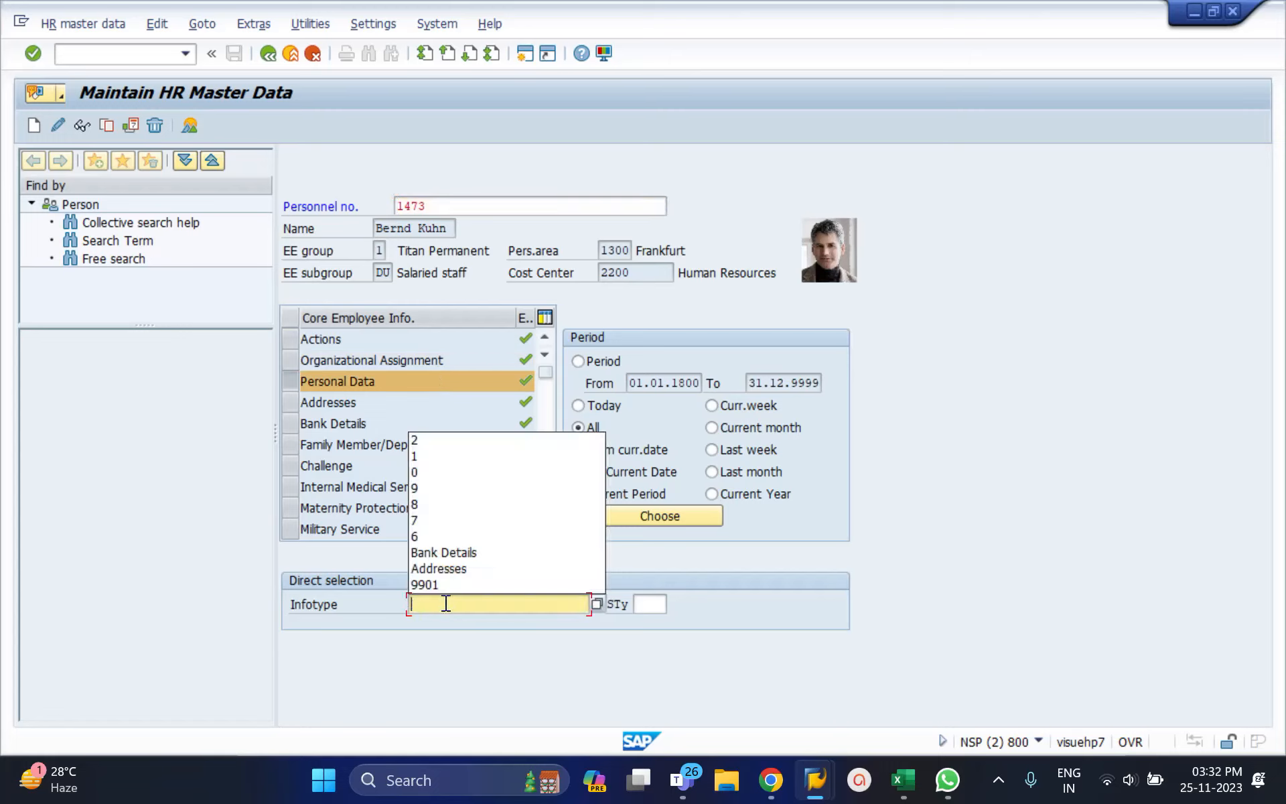
type("6")
key("Return")
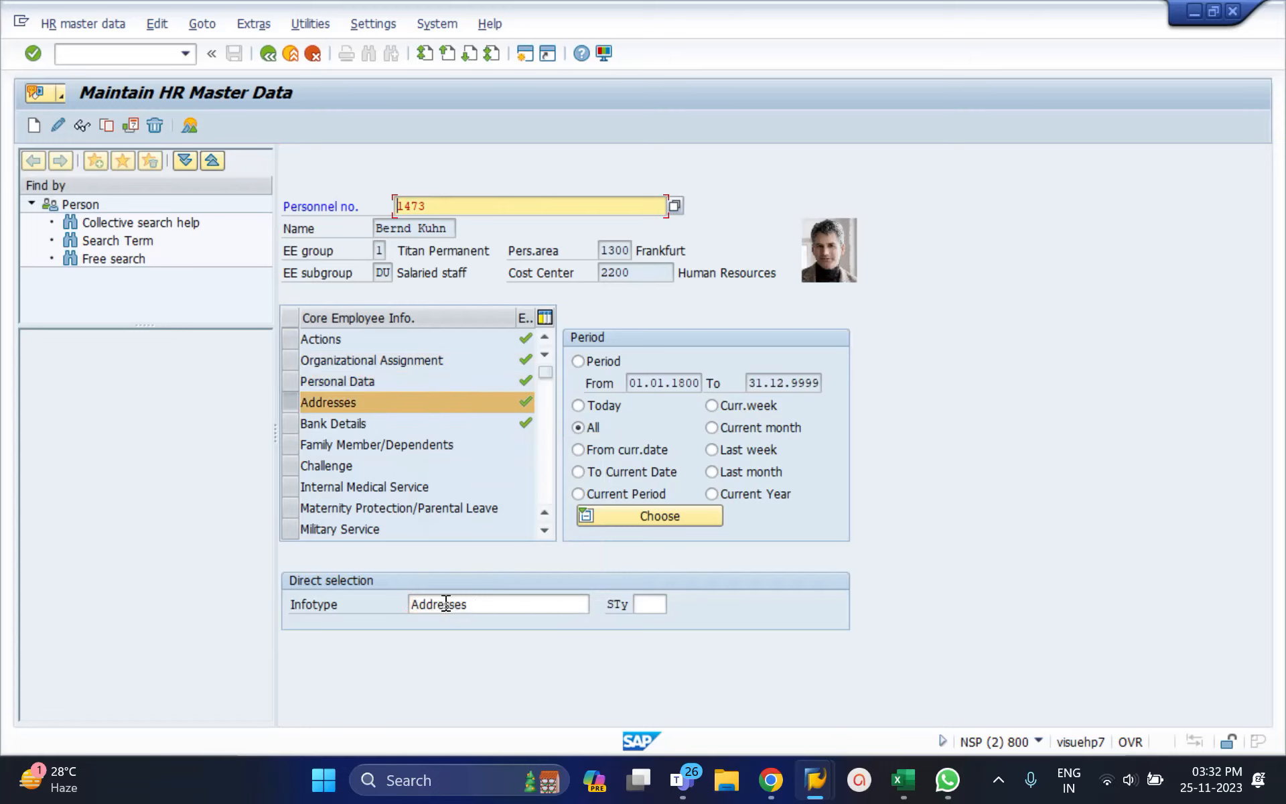
Step: Load infotype 7 Planned Working Time
left_click(445, 604)
key("ctrl+a")
key("BackSpace")
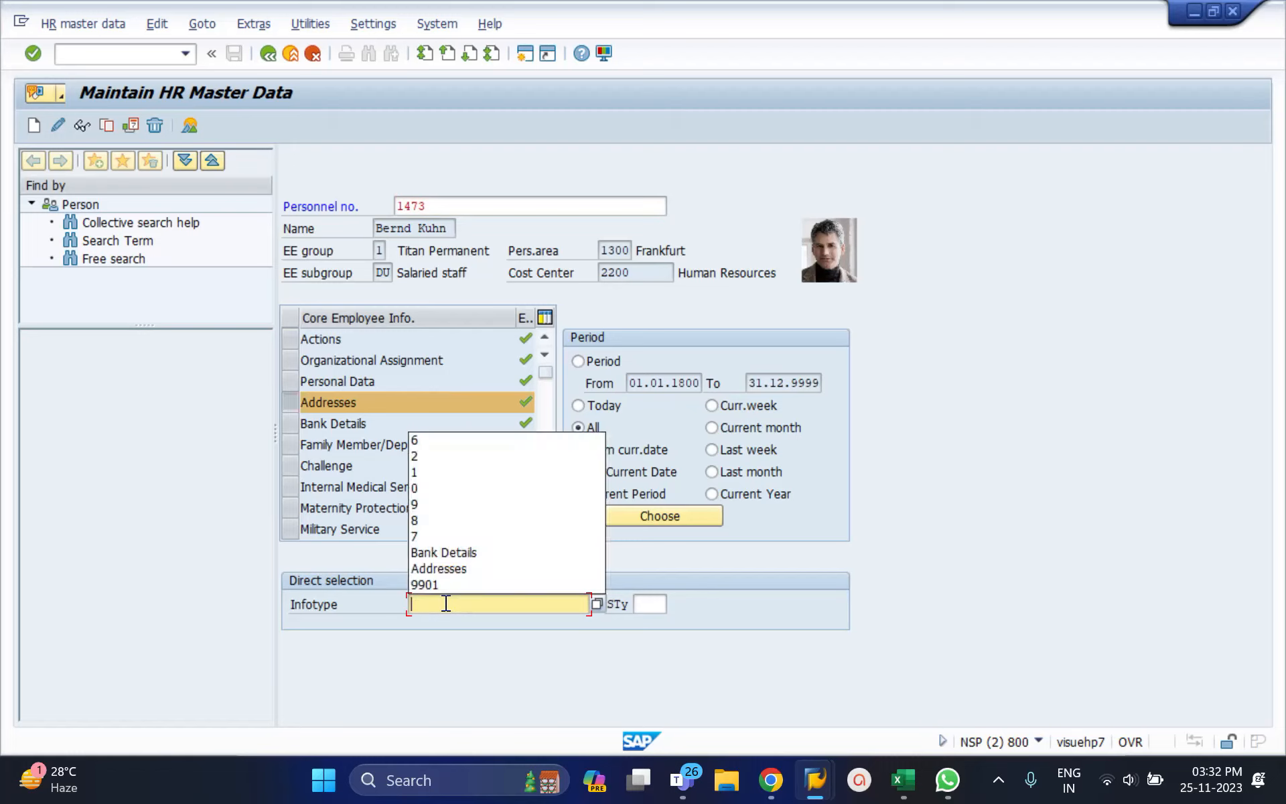
type("7")
key("Return")
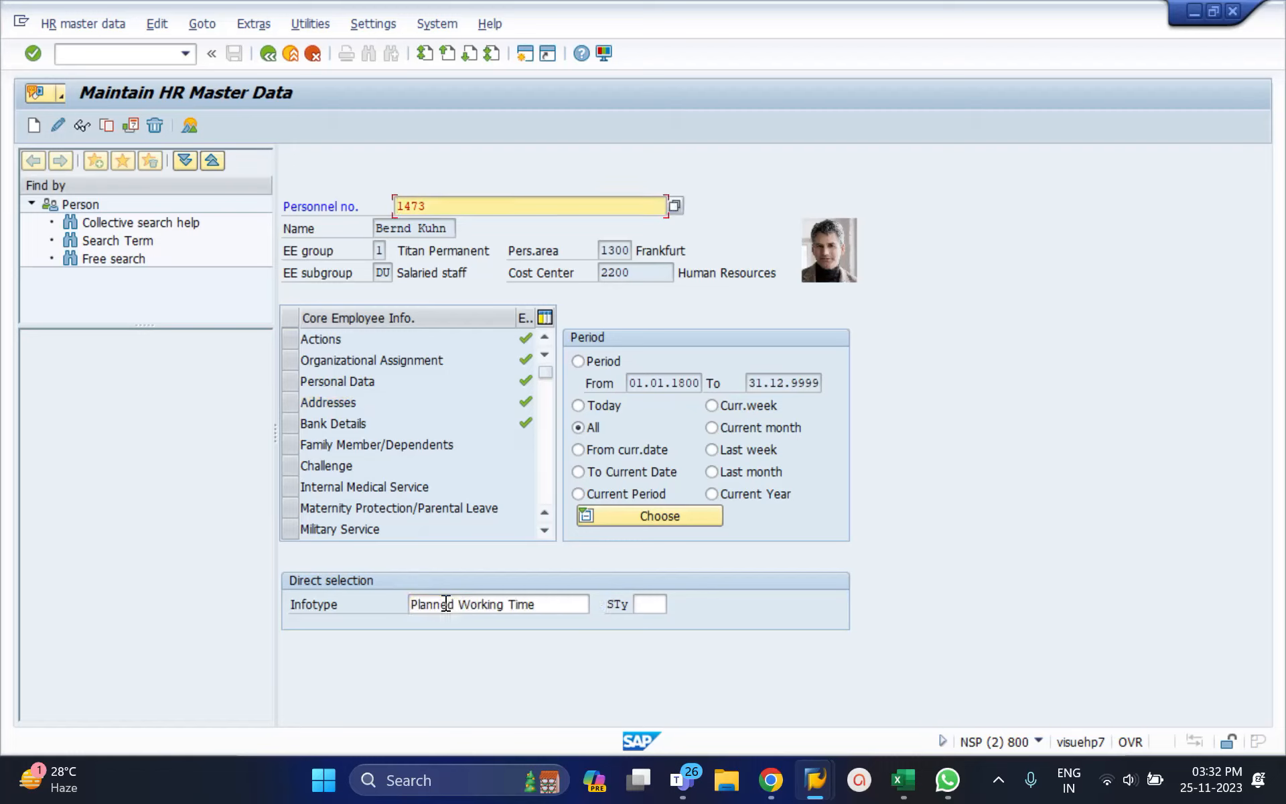
Step: Load infotype 8 Basic Pay, then infotype 9 Bank Details
left_click(533, 606)
key("ctrl+a")
key("BackSpace")
type("8")
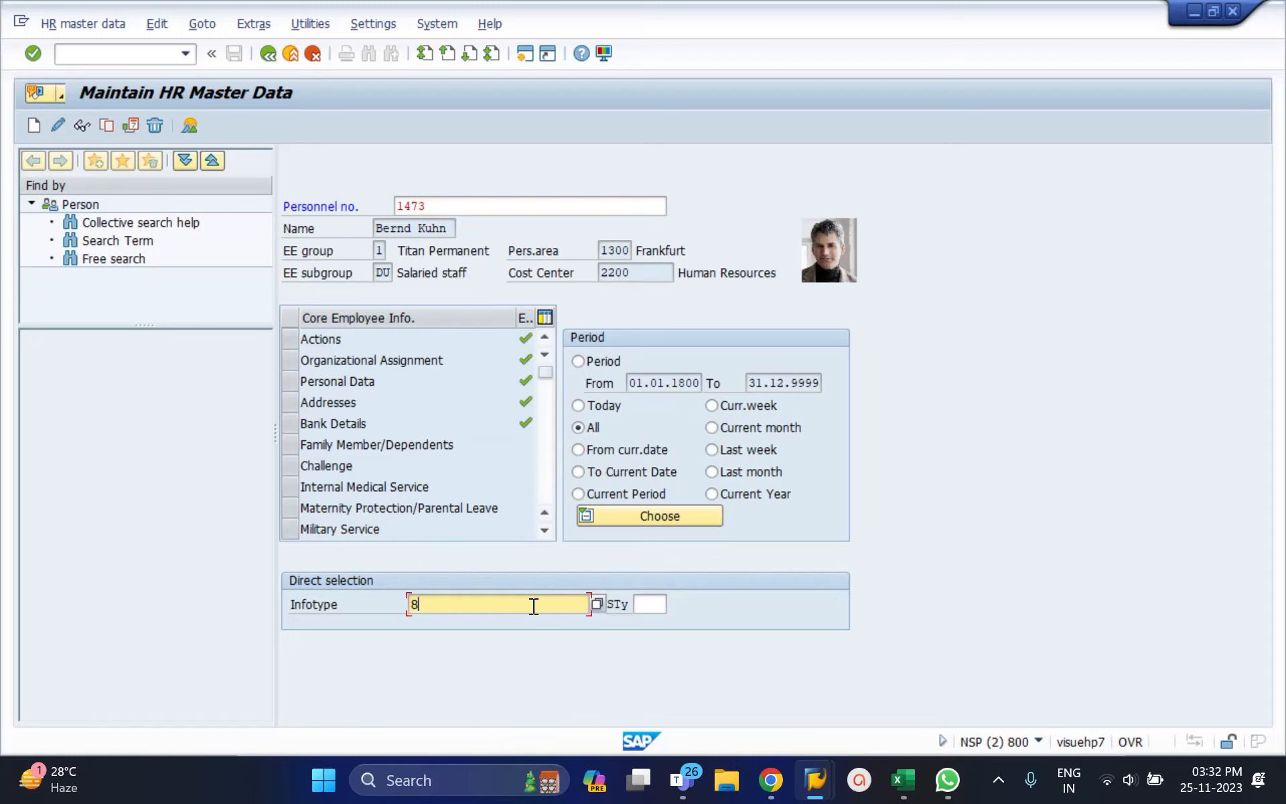
key("Return")
left_click(506, 606)
key("ctrl+a")
type("9")
key("Return")
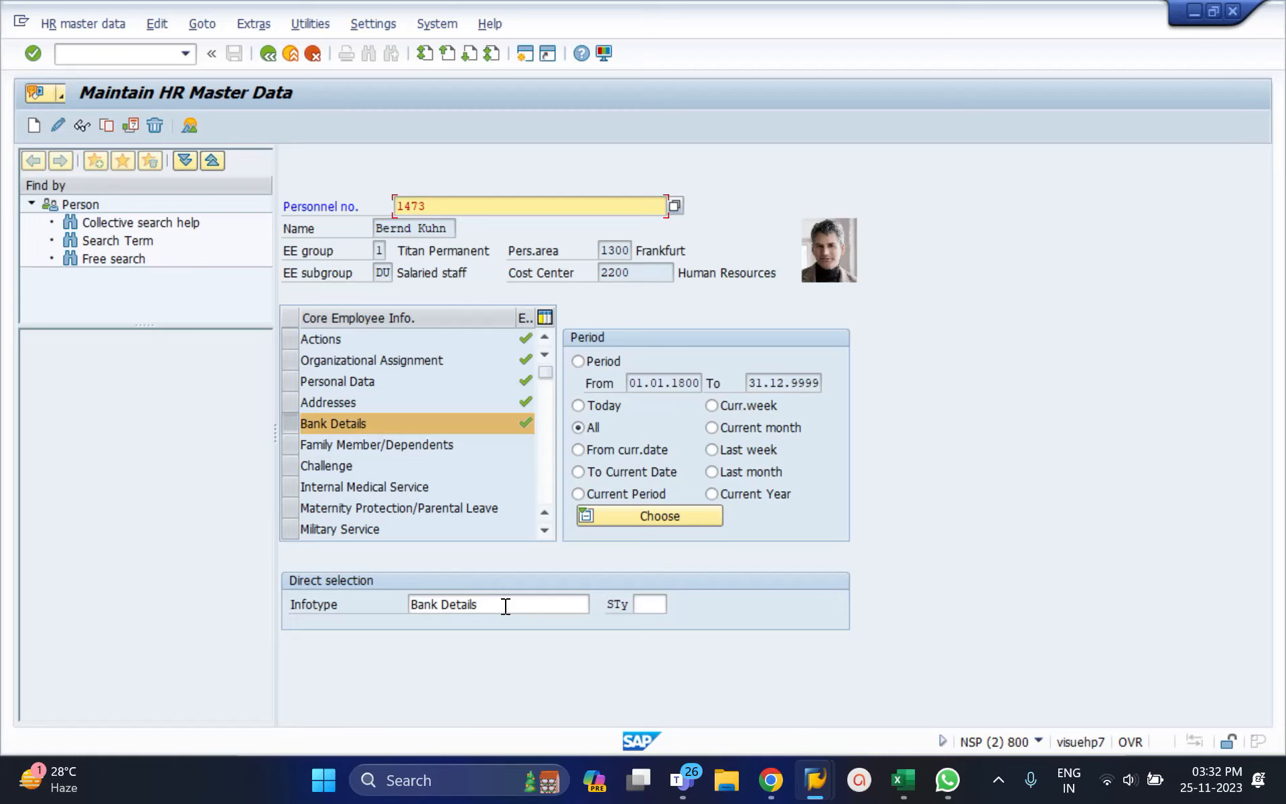
Step: Restore personnel number 1473 from the field's history
key("shift+Home")
key("BackSpace")
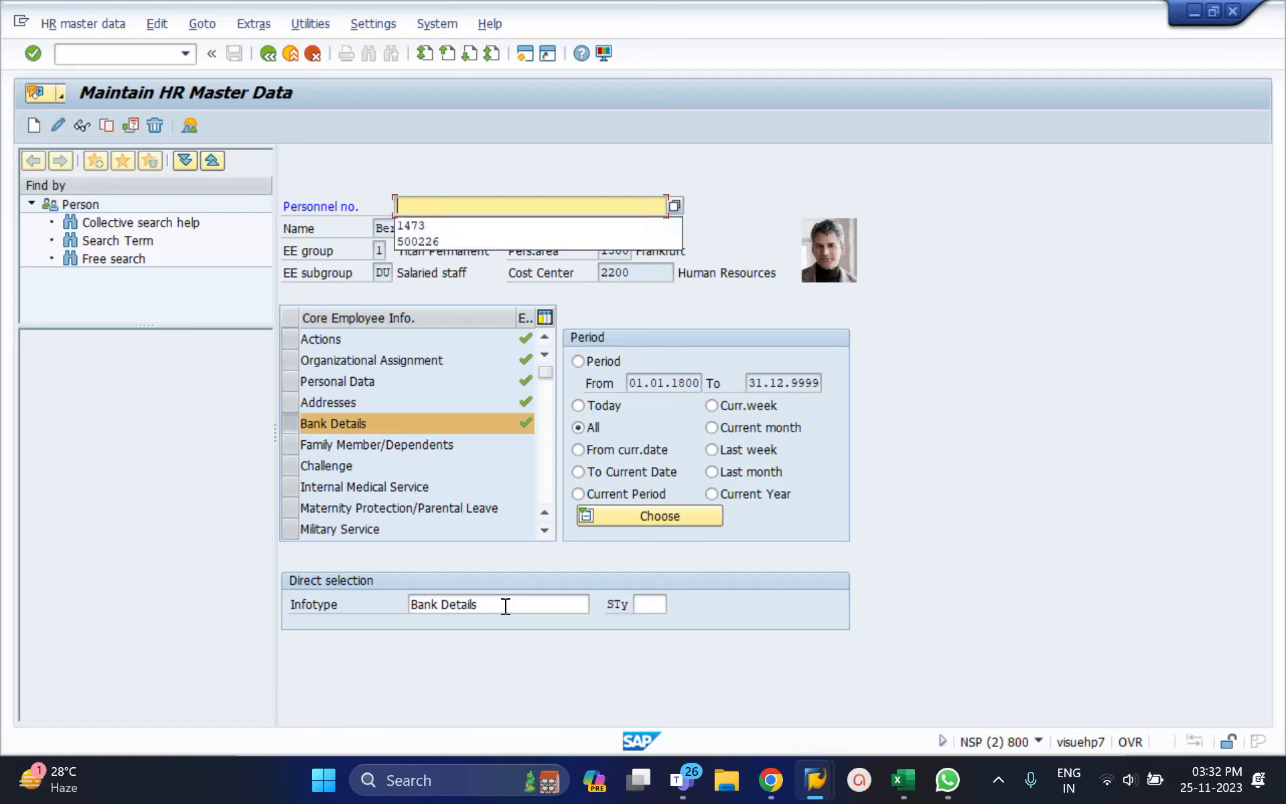
key("Down")
key("Return")
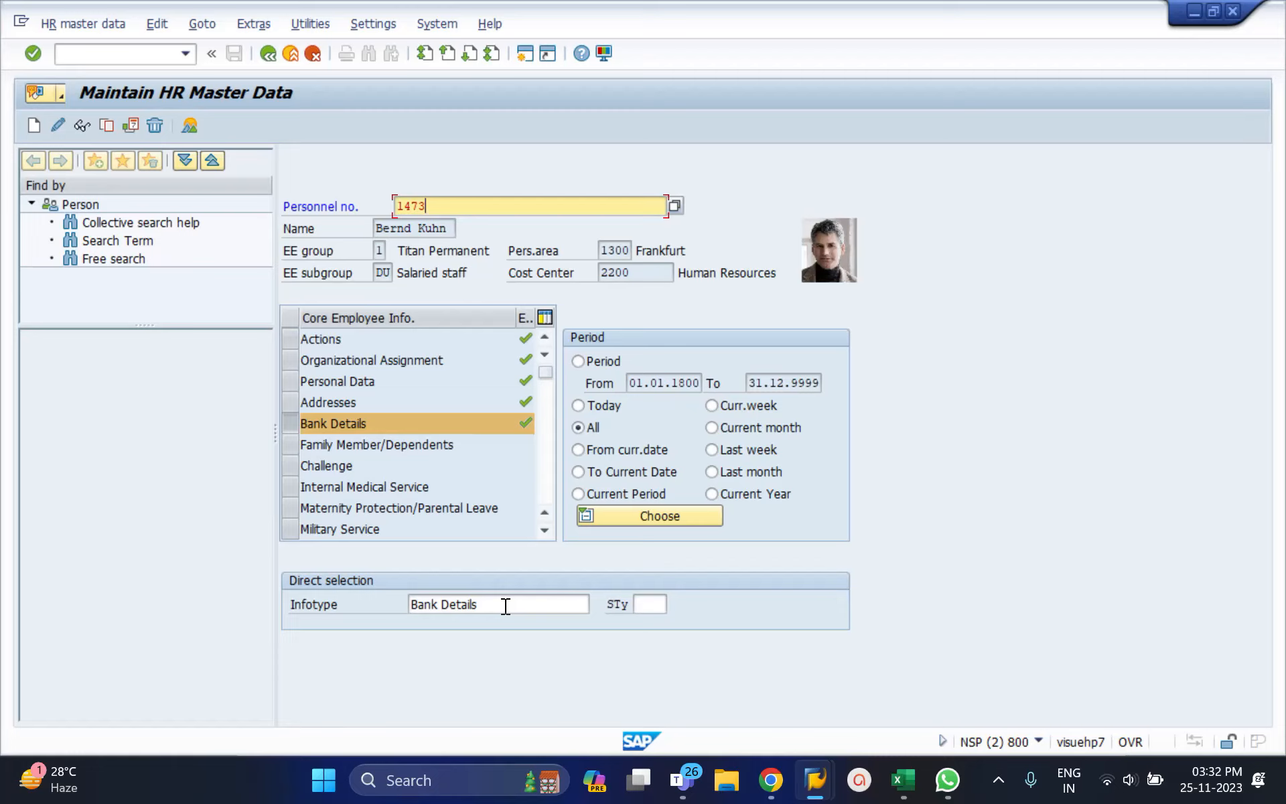
Step: Enter infotype 21 Family Member/Dependents
left_click(506, 606)
key("shift+Home")
key("BackSpace")
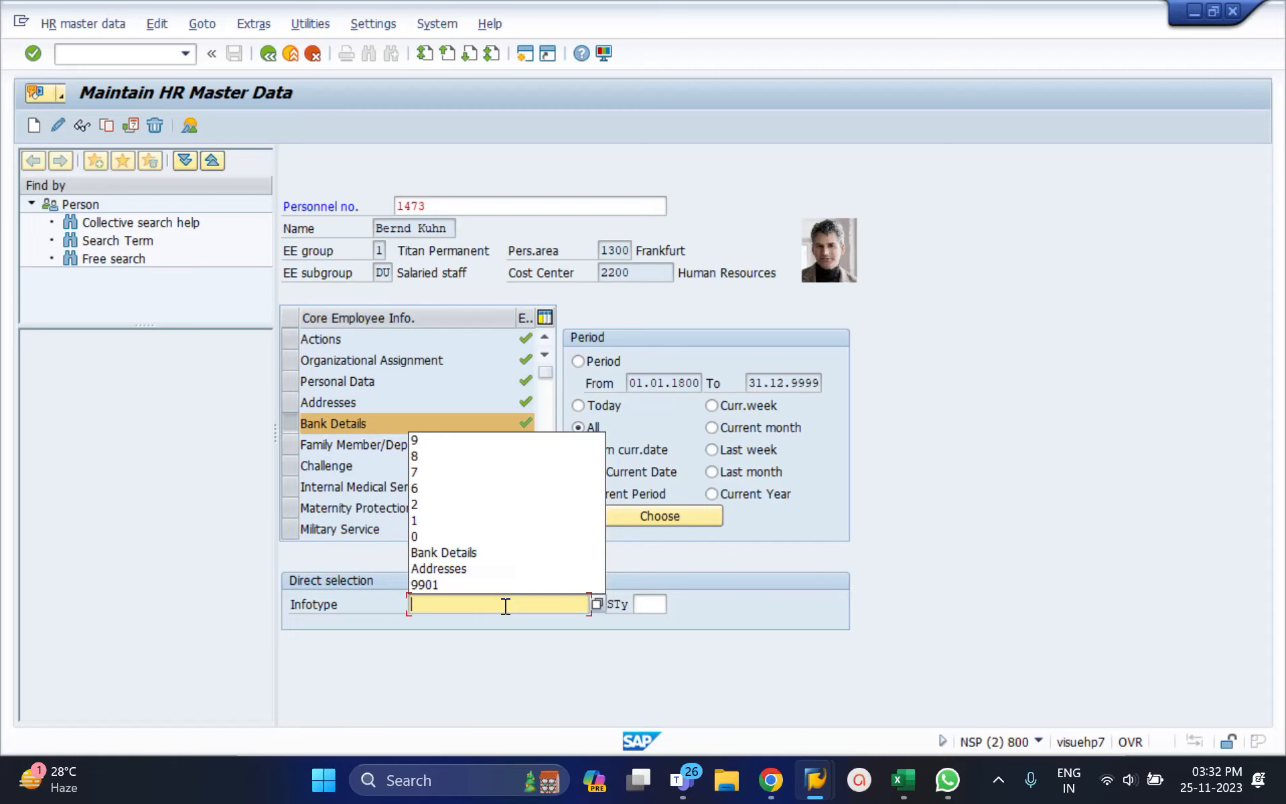
type("21")
key("Return")
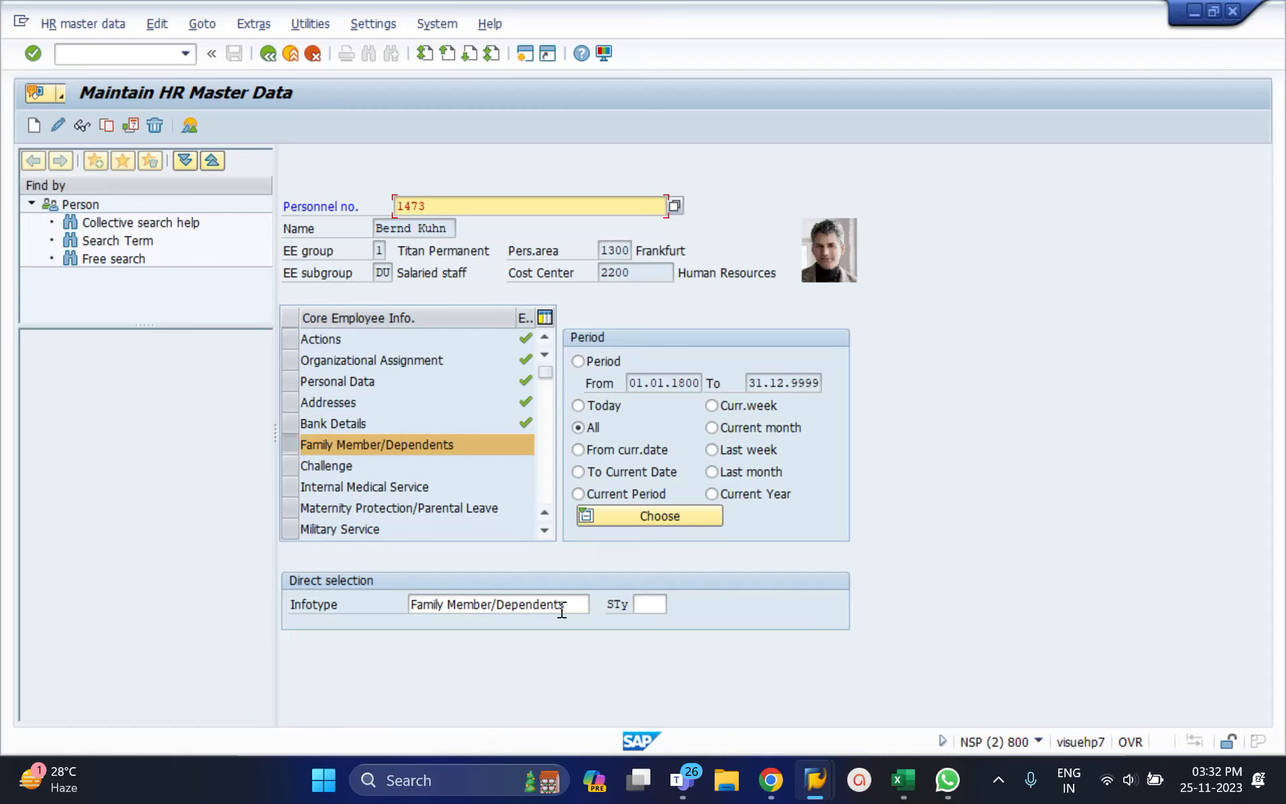
Step: Check that 1473 has no family member records, then create a new Spouse record
left_click(79, 124)
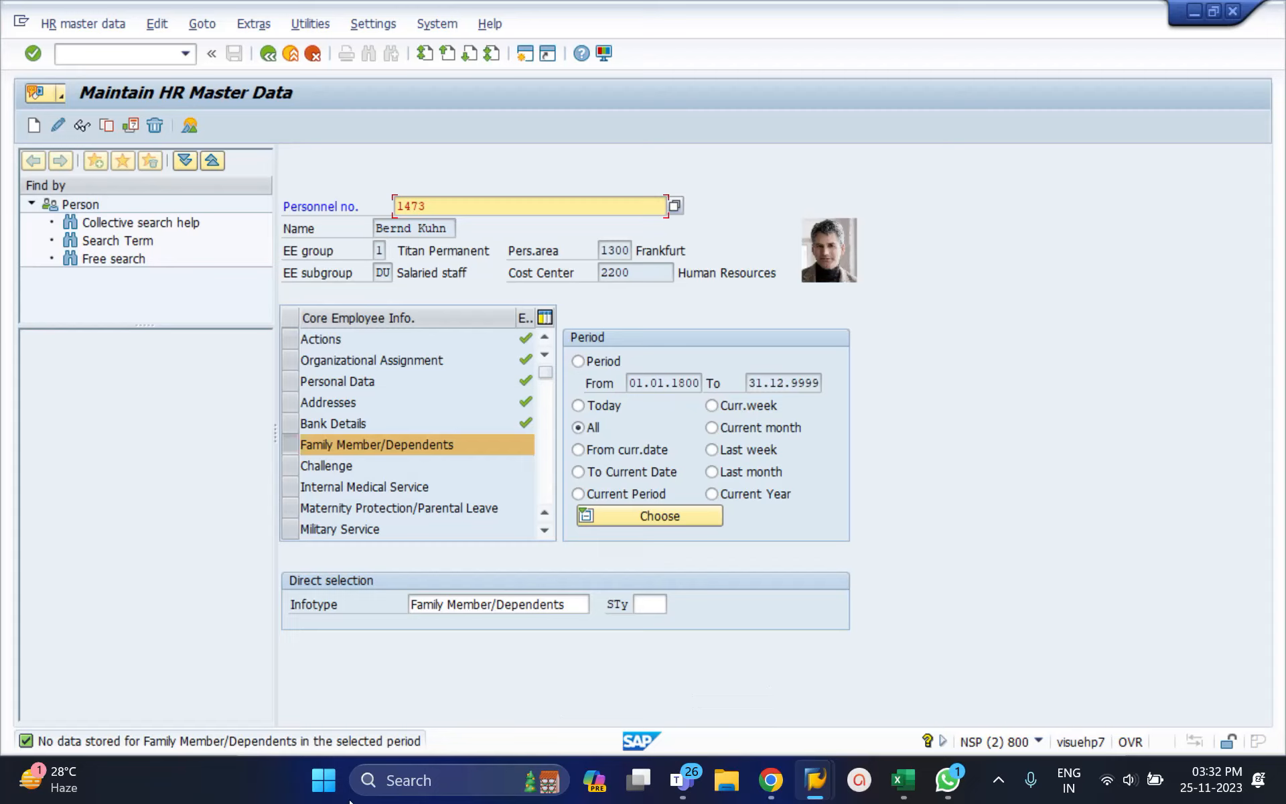
left_click(35, 126)
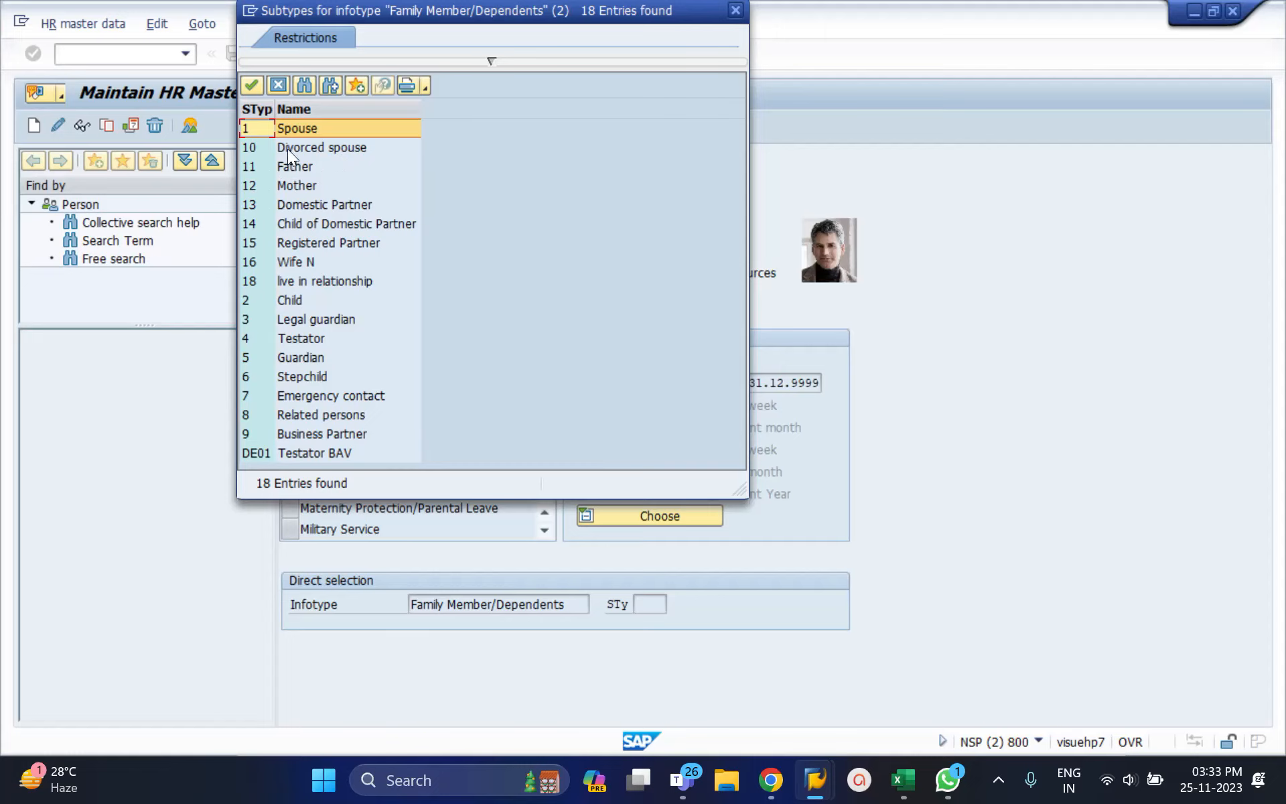
double_click(296, 128)
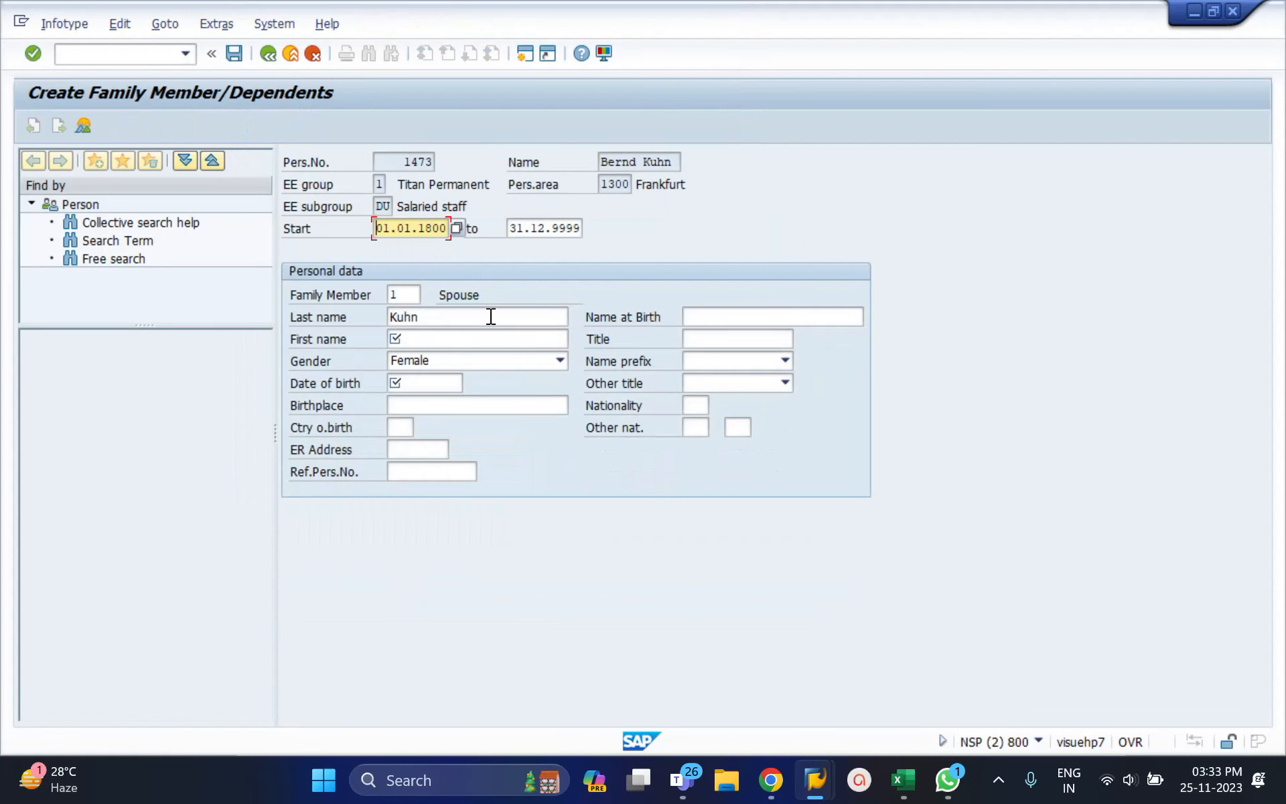
Step: Enter a placeholder first name and date of birth, then attempt to save the Spouse record
left_click(453, 342)
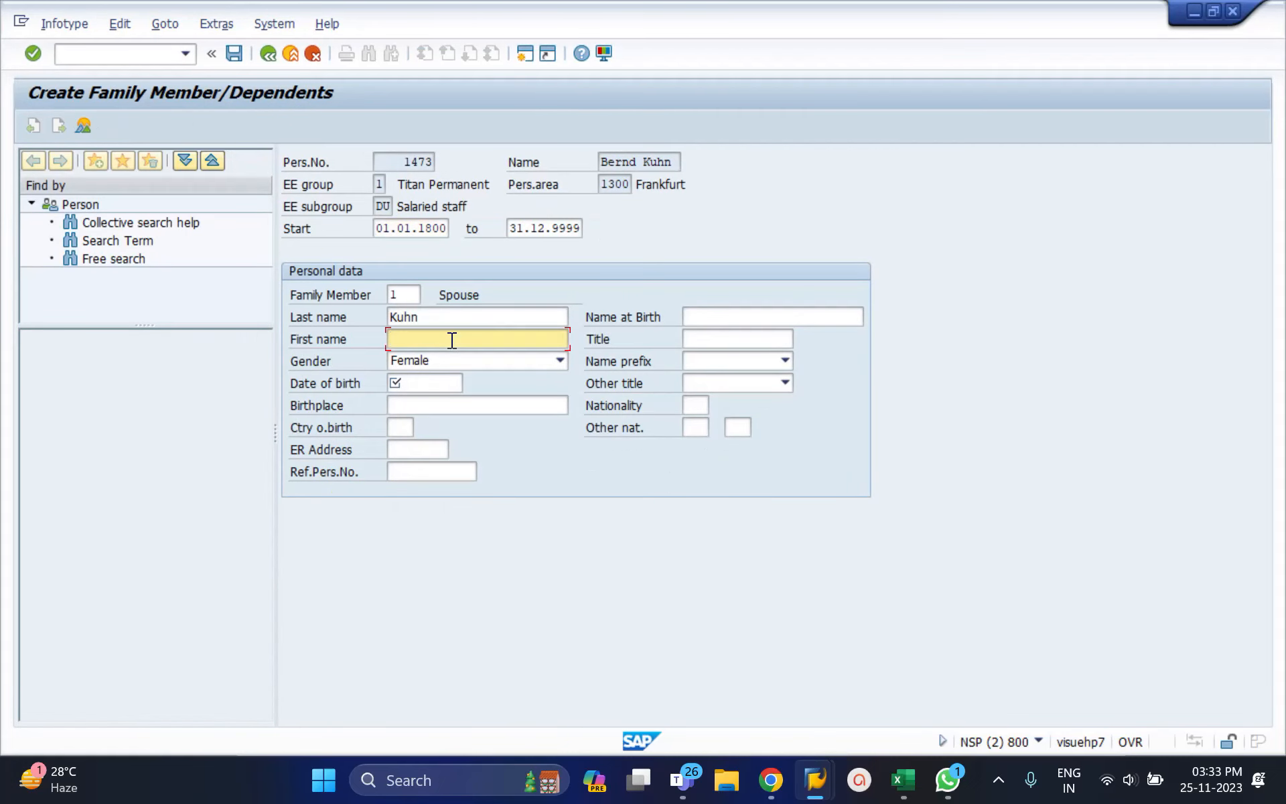
type("fghfhj")
left_click(426, 384)
type("ltuiy78")
key("super+p")
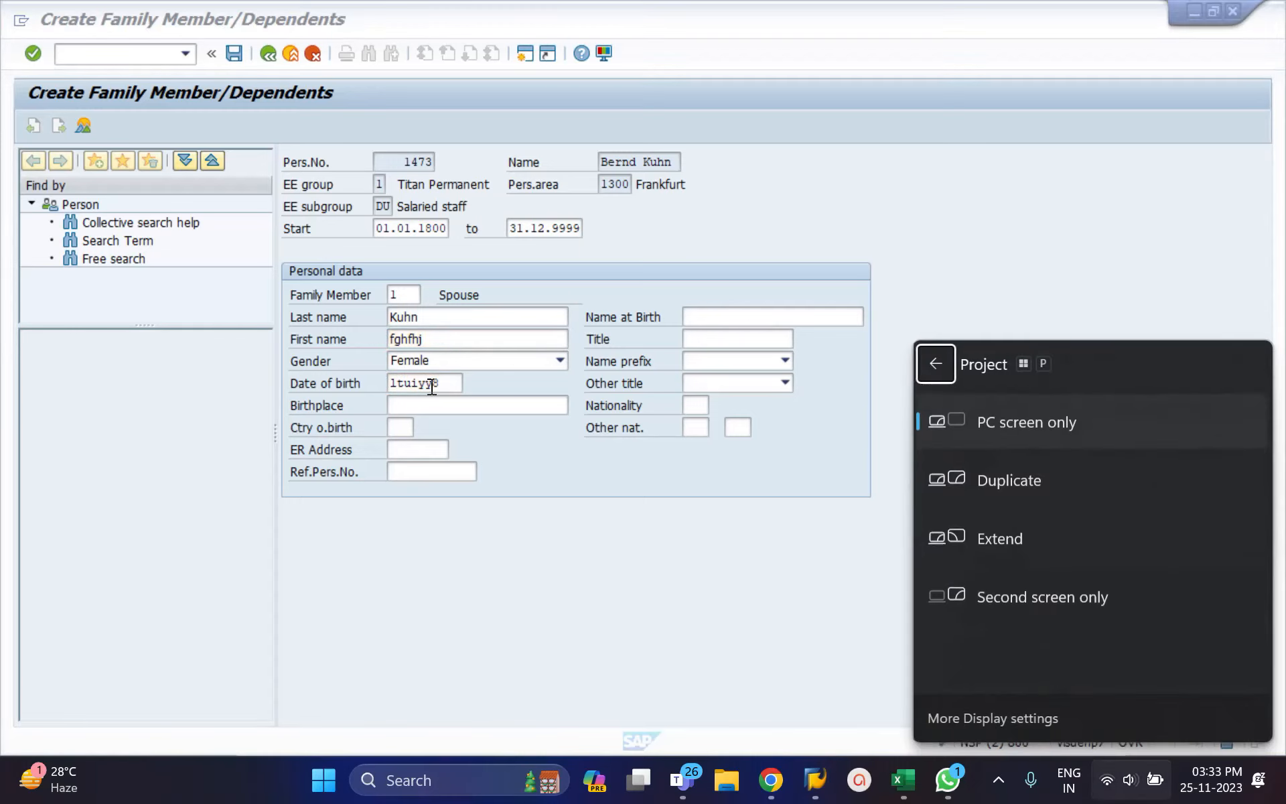
key("Escape")
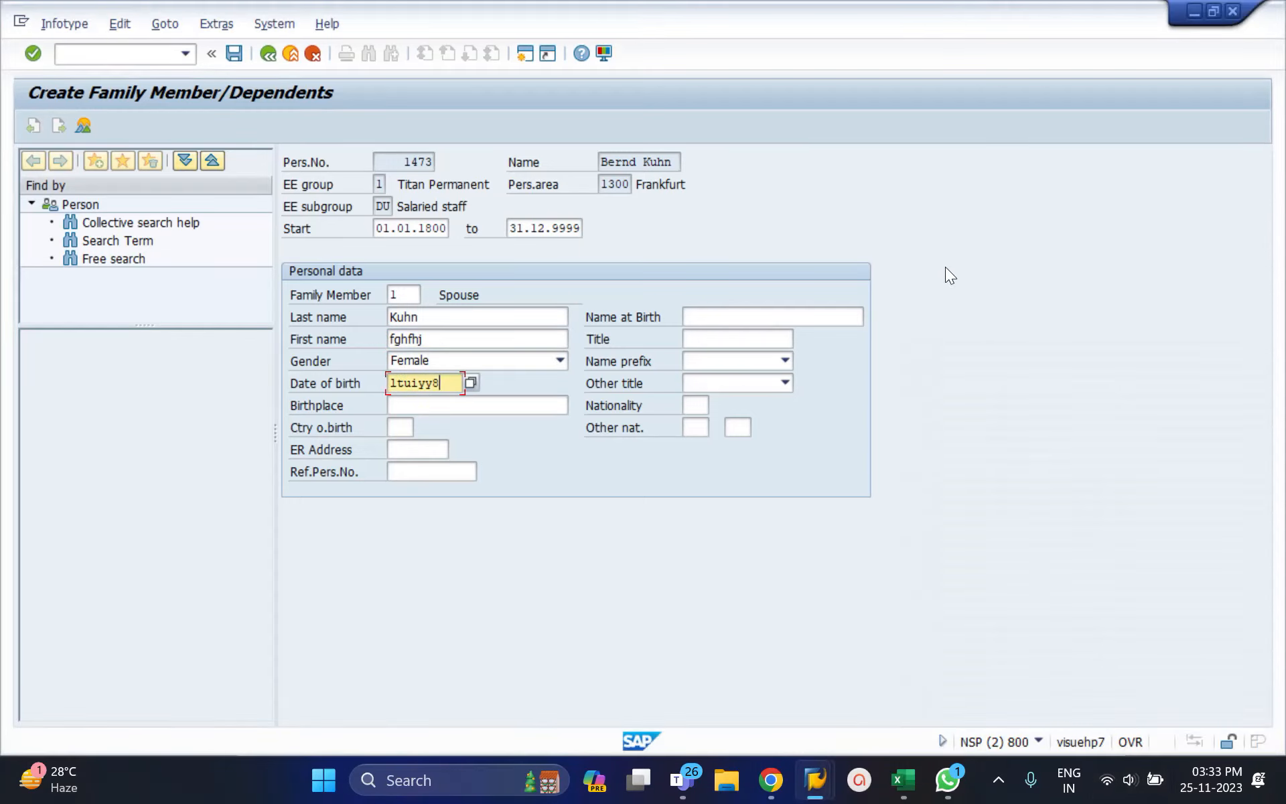
left_click(233, 52)
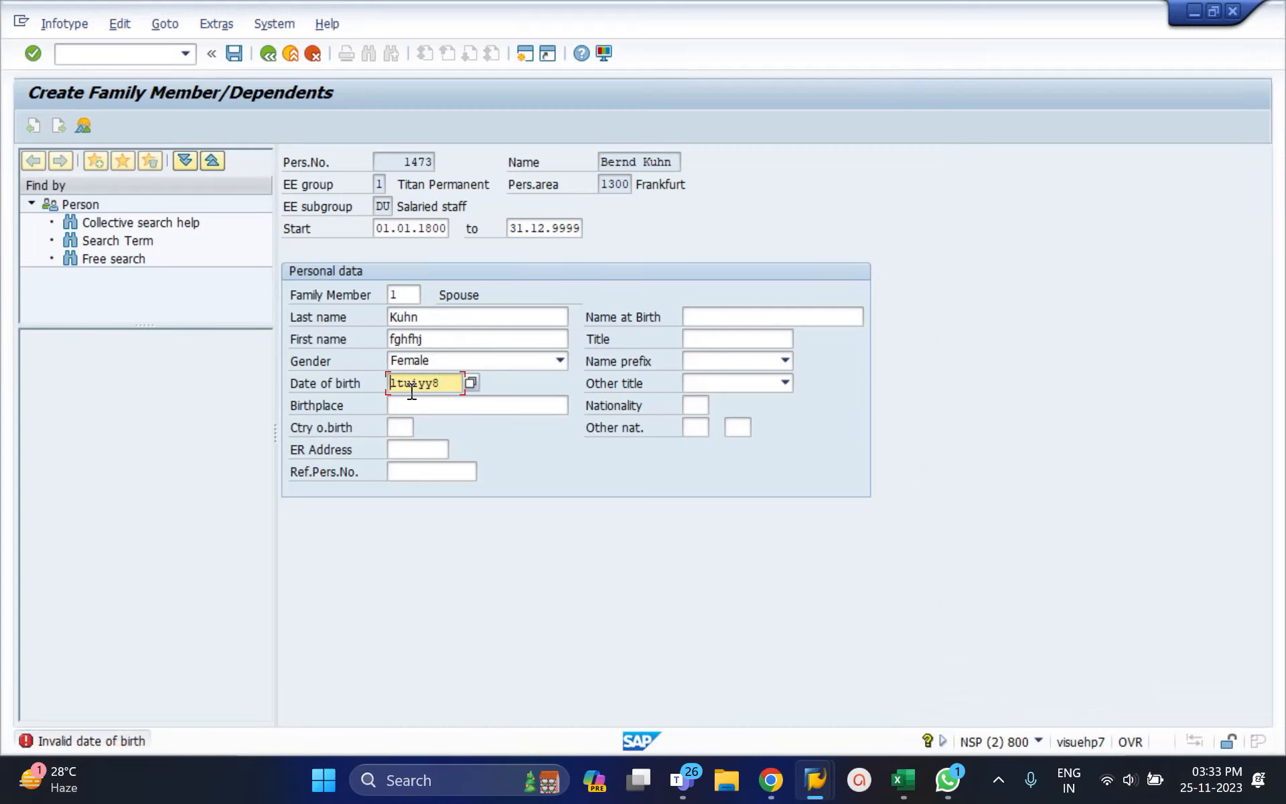
Step: Correct the birth date to 01.01.1980 and set the start date to 01.01.2023
double_click(432, 388)
key("BackSpace")
type("01.")
type("01.19")
type("8")
type("0")
key("Return")
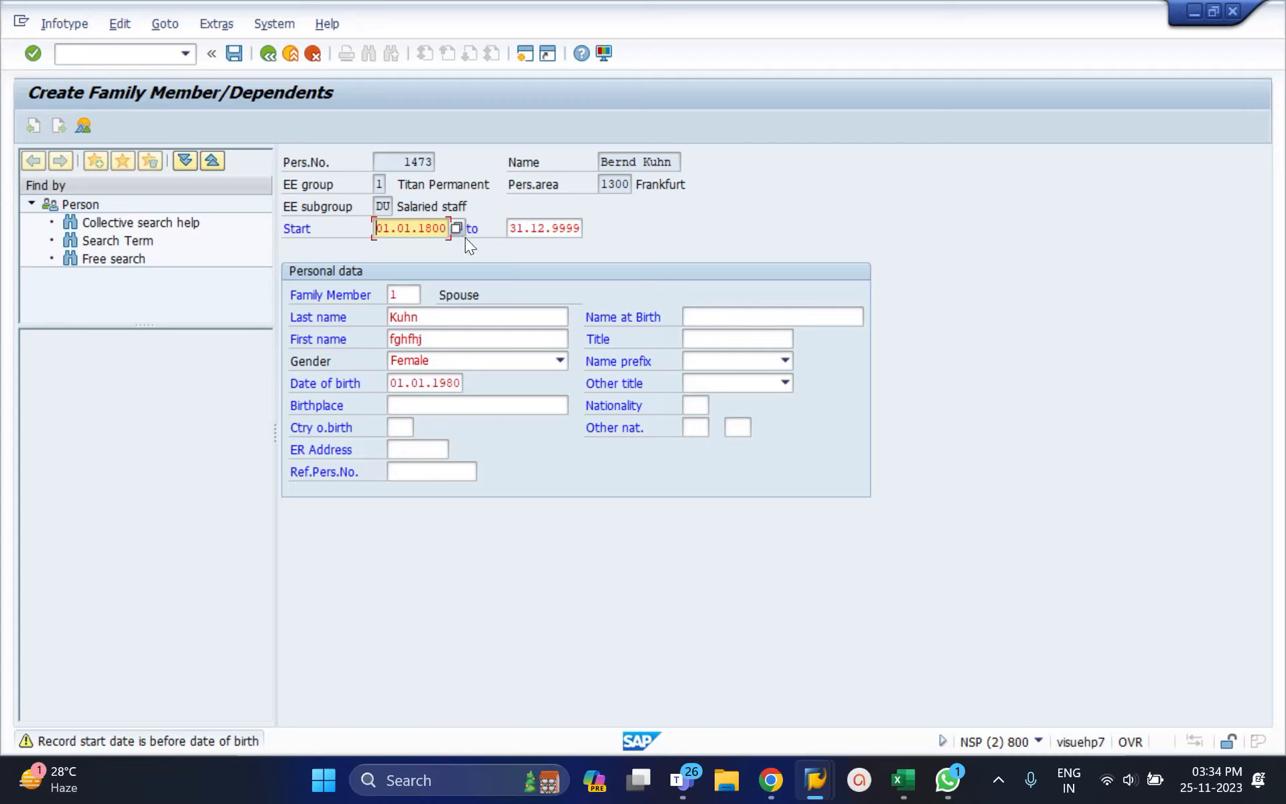
key("ctrl+a")
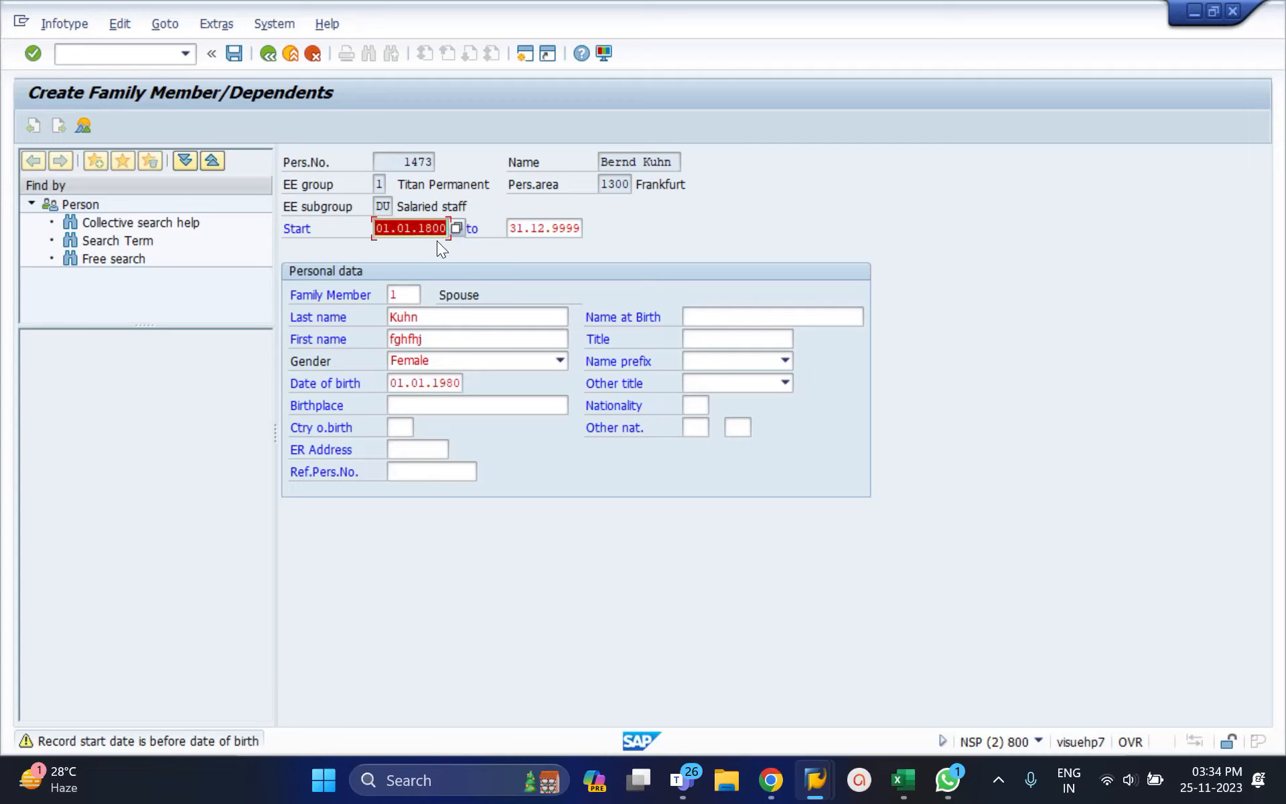
type("01")
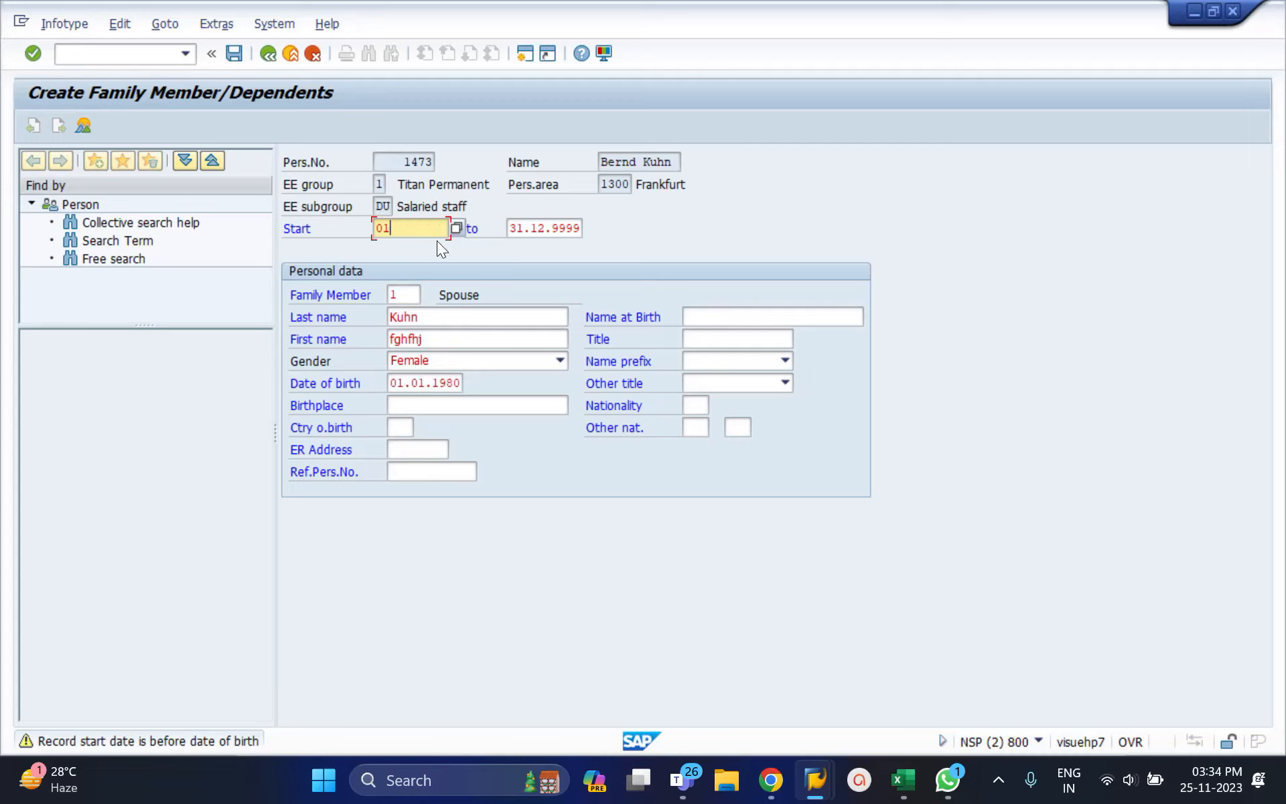
type("012023")
key("Return")
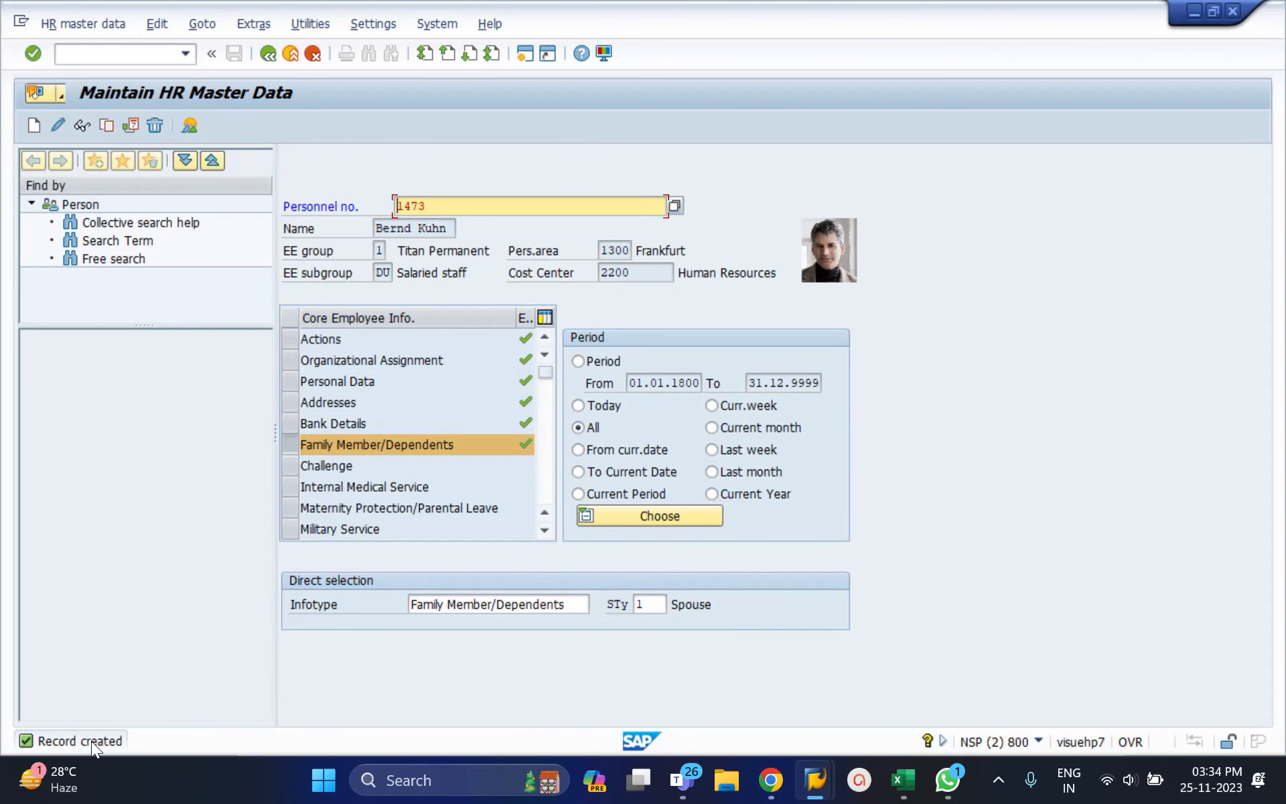
Step: Display the saved Spouse record, return to the overview and re-enter infotype 21
left_click(85, 127)
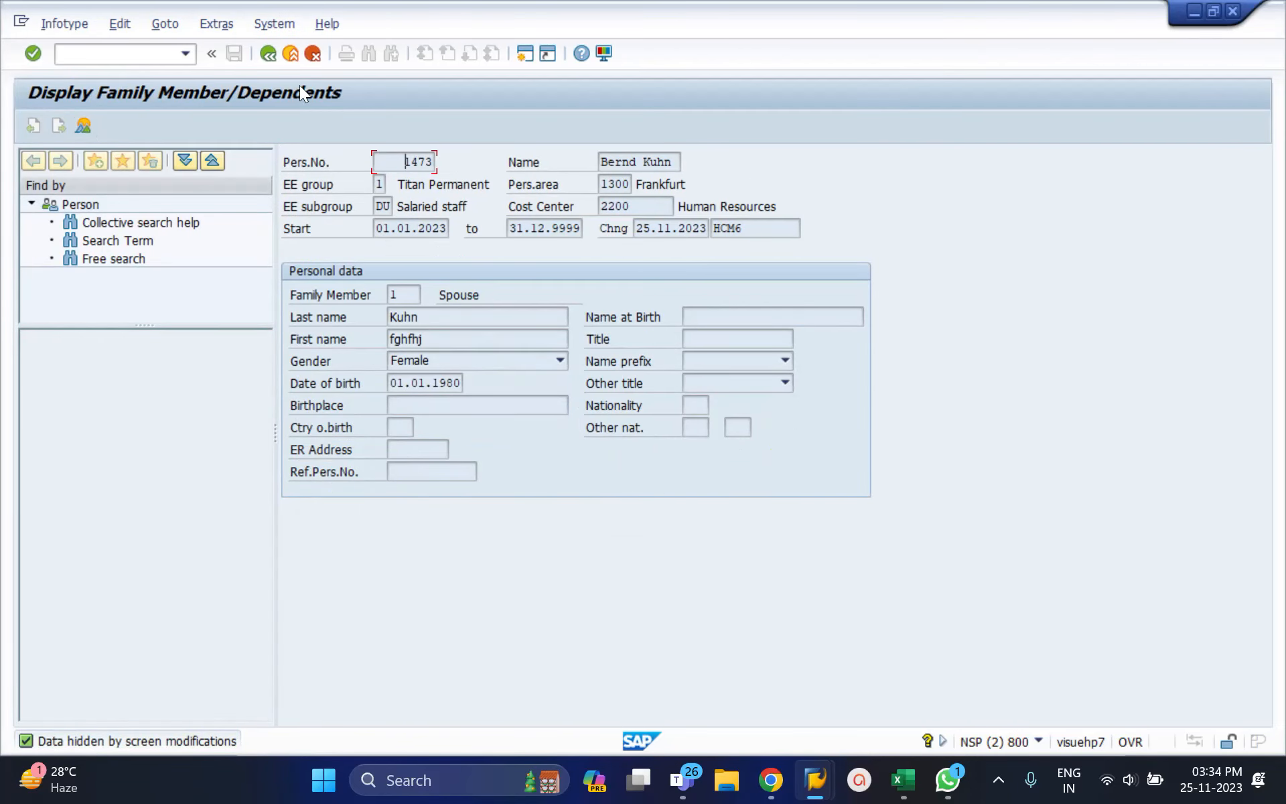
left_click(272, 57)
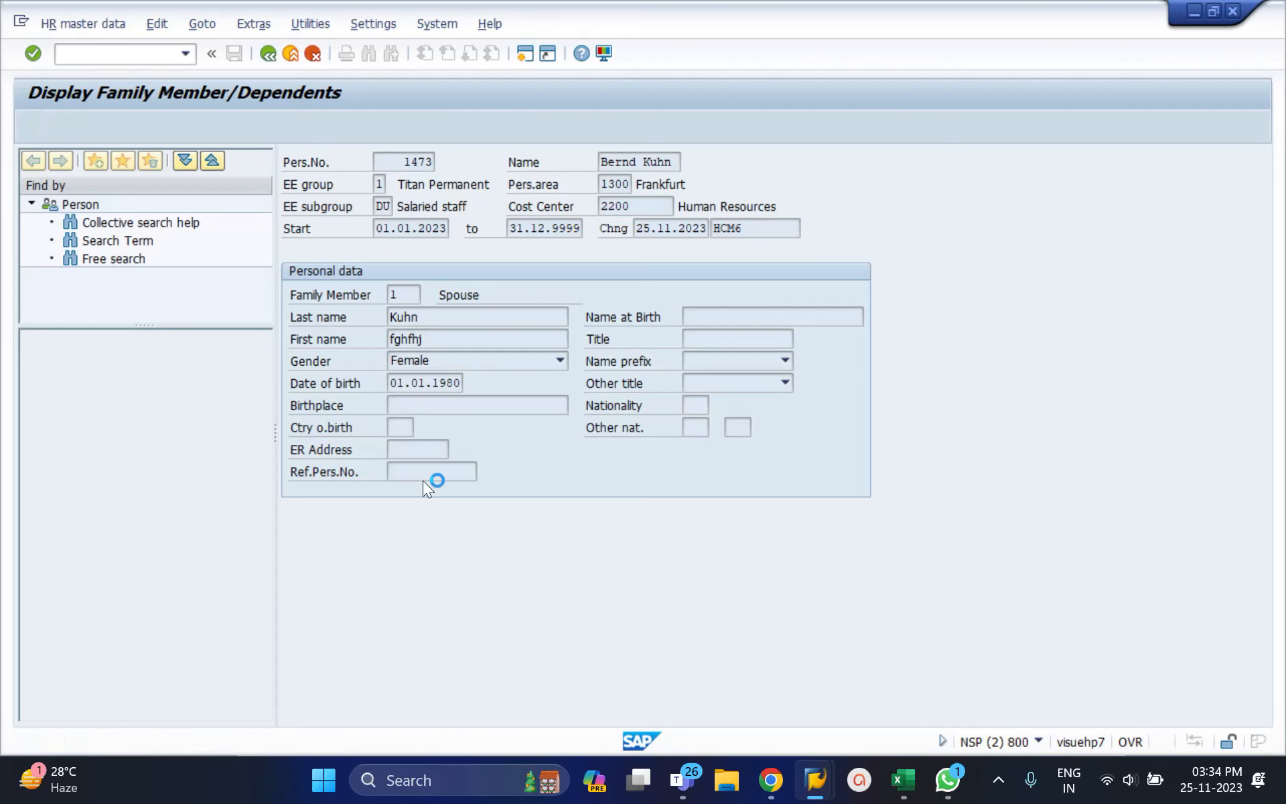
left_click(492, 605)
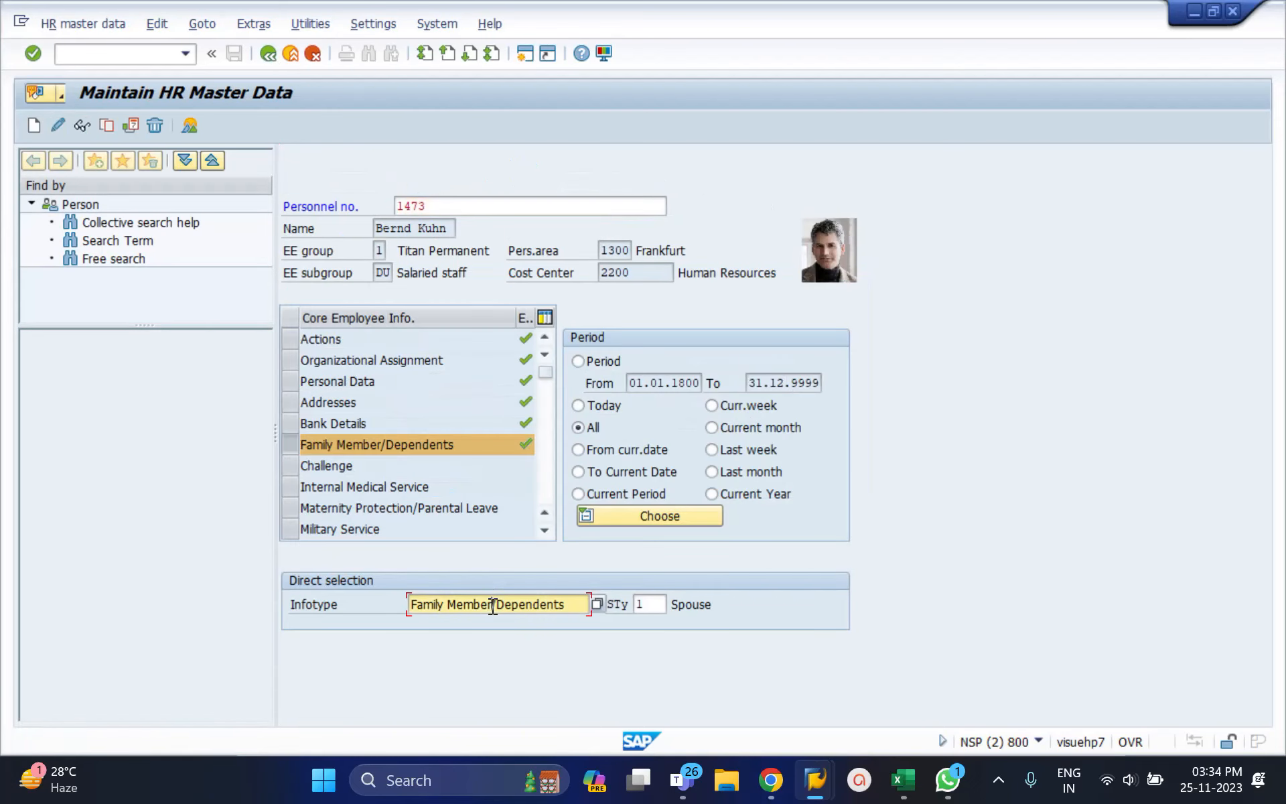
key("ctrl+a")
key("BackSpace")
type("21")
key("Tab")
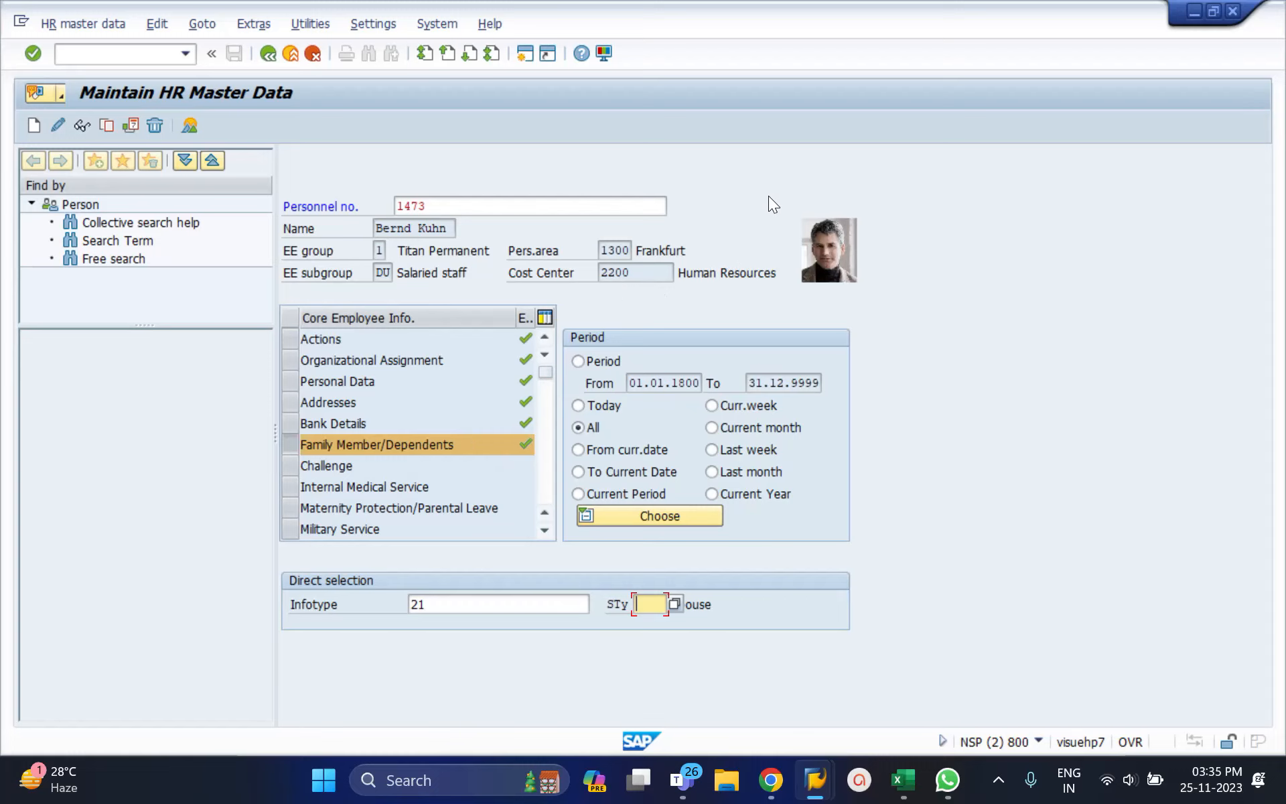
Step: Go back from the employee's HR master data to the SAP Easy Access menu
left_click(269, 57)
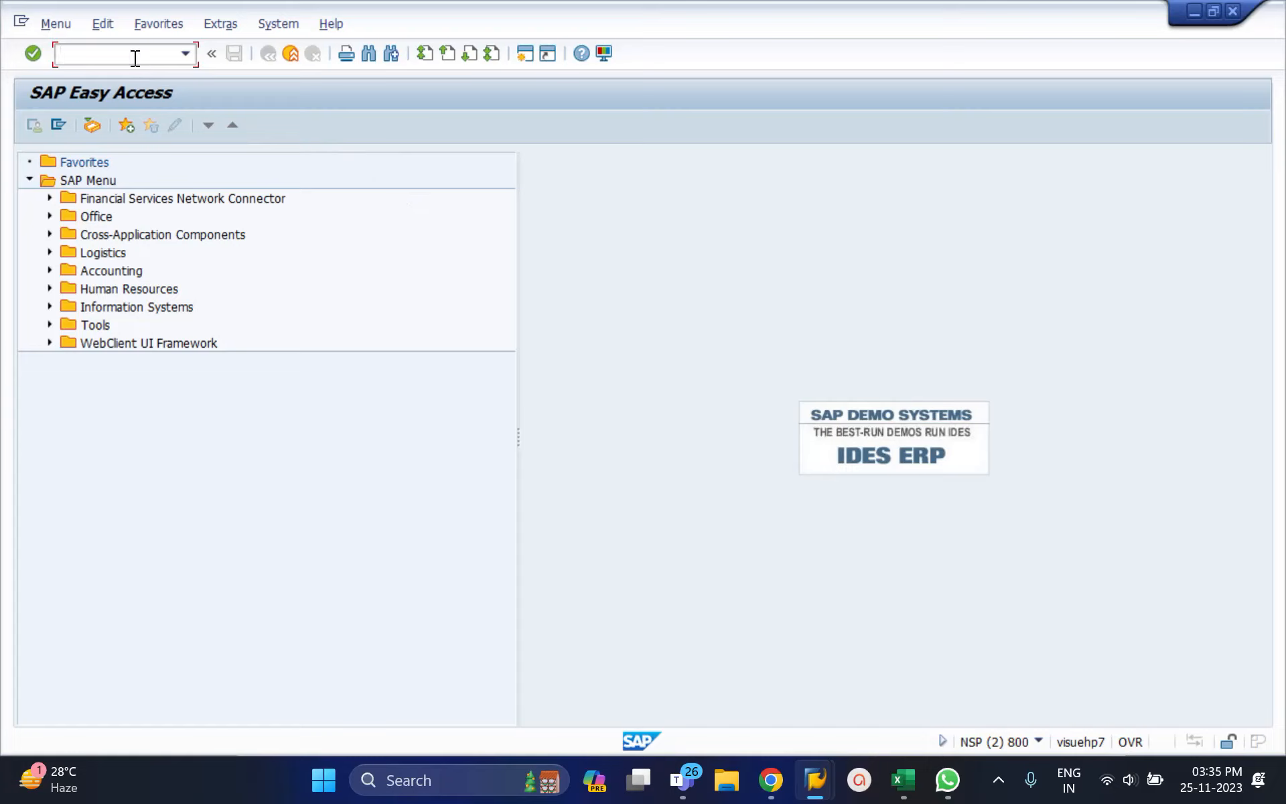
Step: Start PA30 with the All period selected and enter infotype 2006
type("pa30")
key("Return")
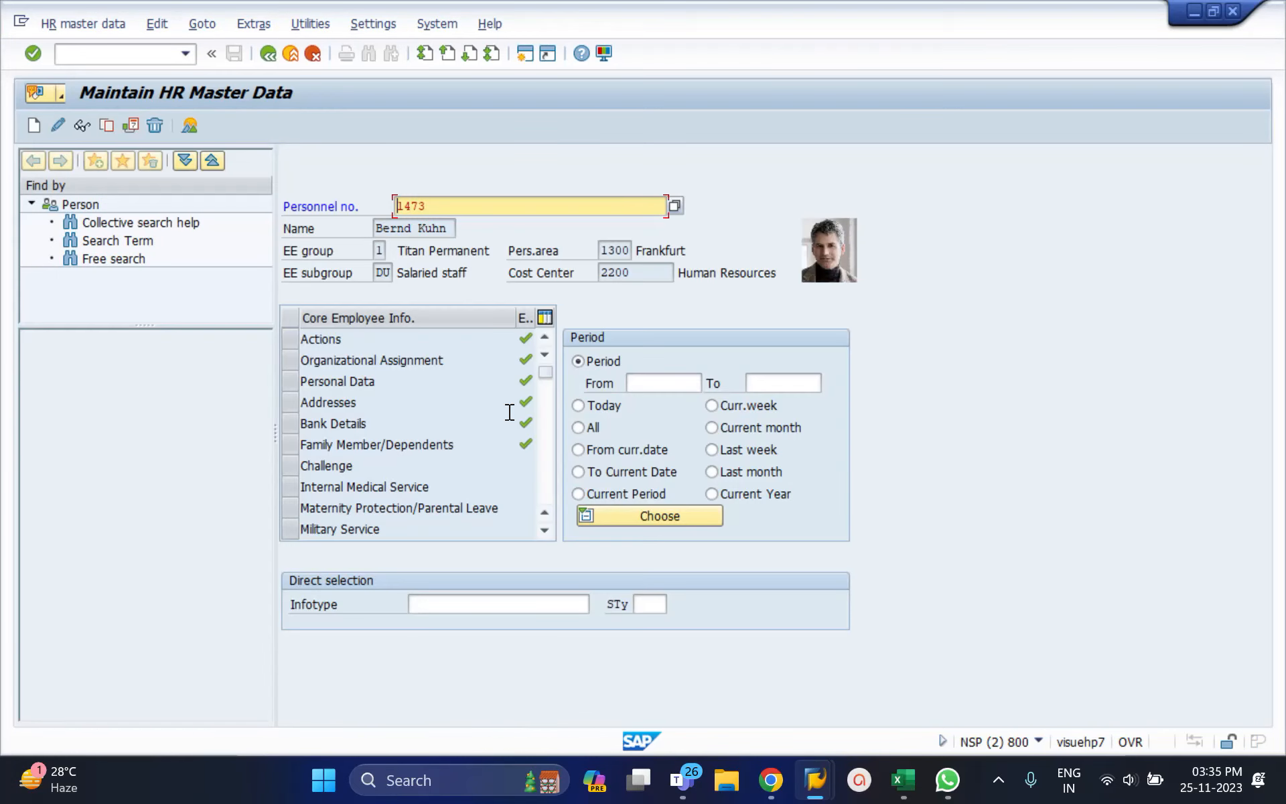
left_click(580, 428)
left_click(478, 602)
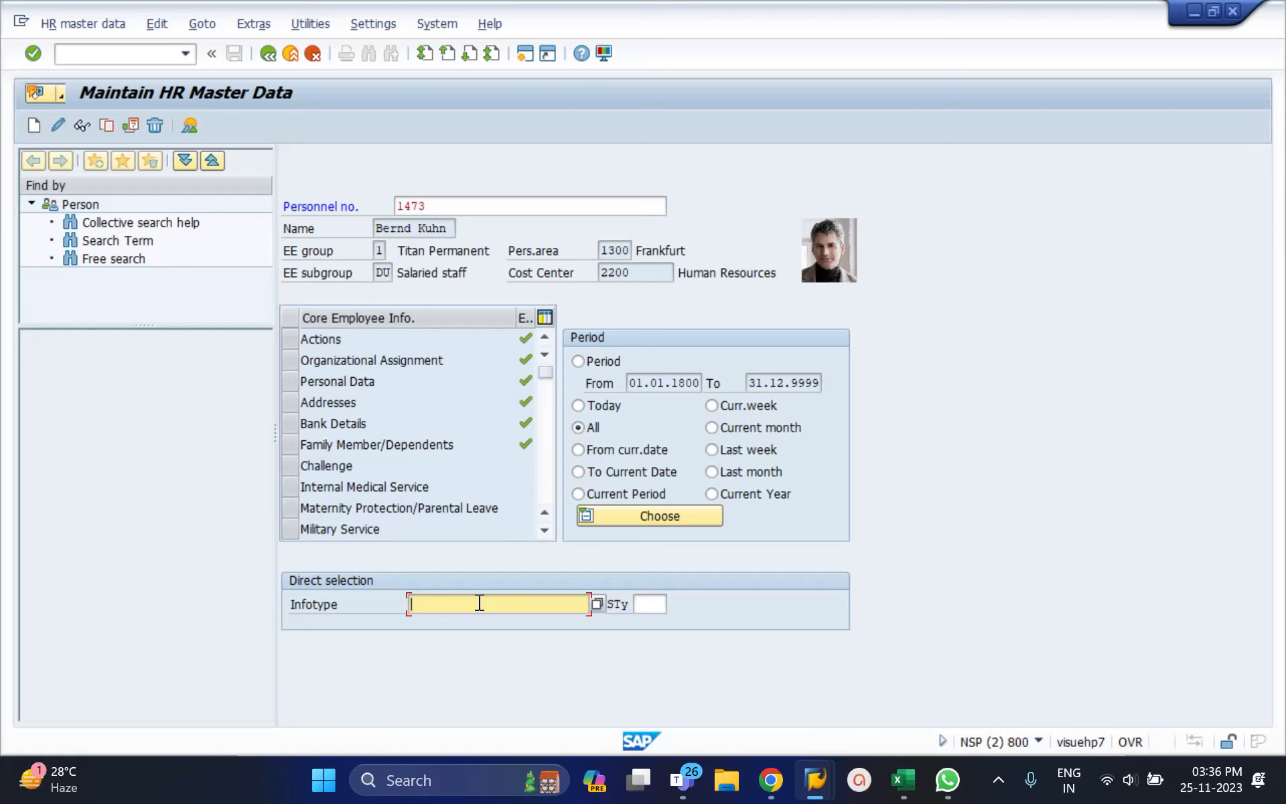
type("2006")
Step: Display the Absence Quotas record: quota 30,00000, start 01.01.2013, deduction end 31.03.2014
key("Return")
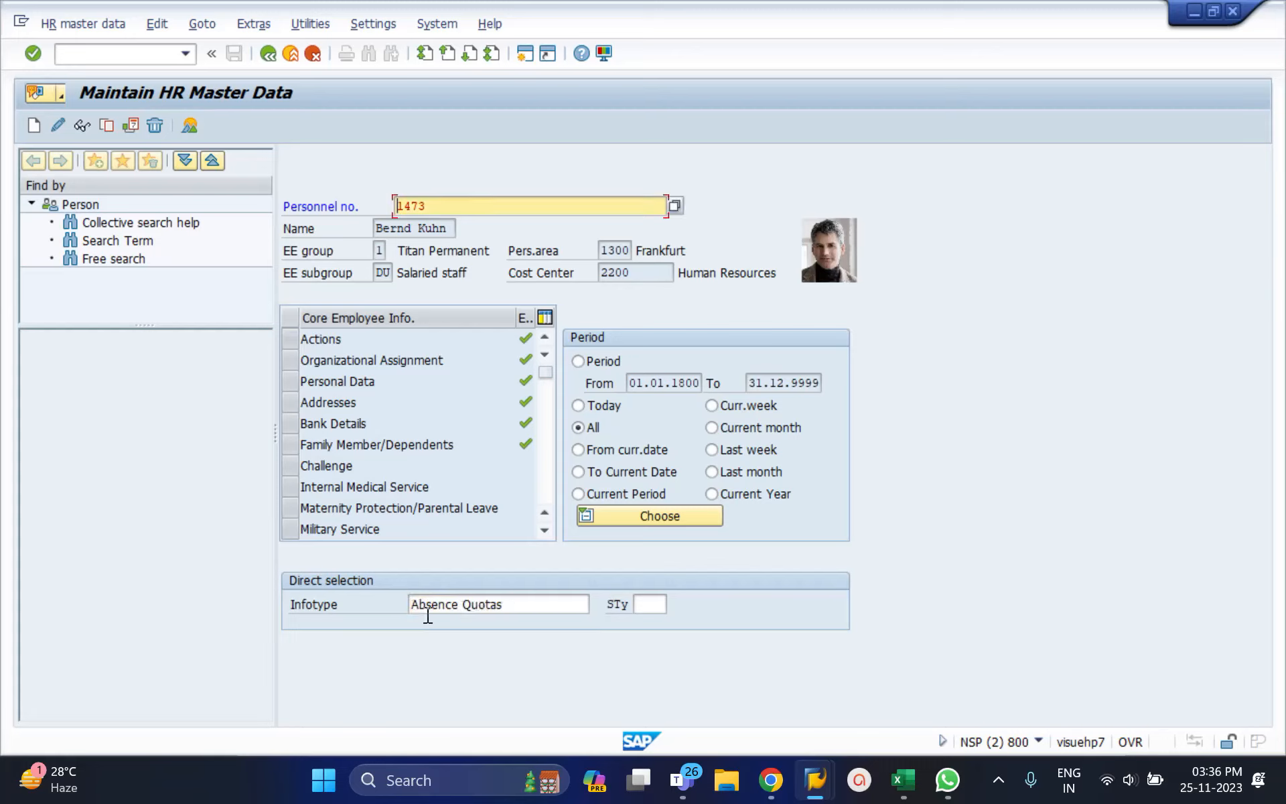
left_click(83, 125)
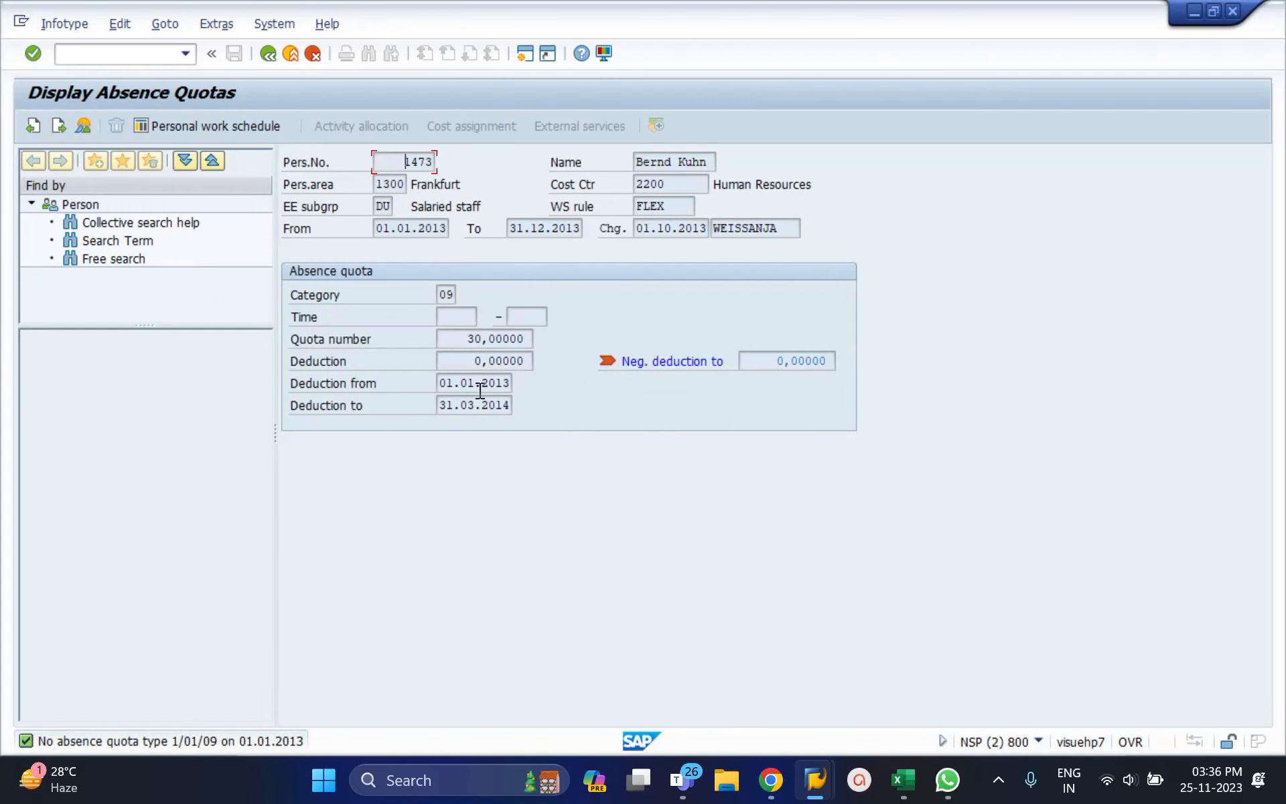
left_click_drag(459, 340, 562, 345)
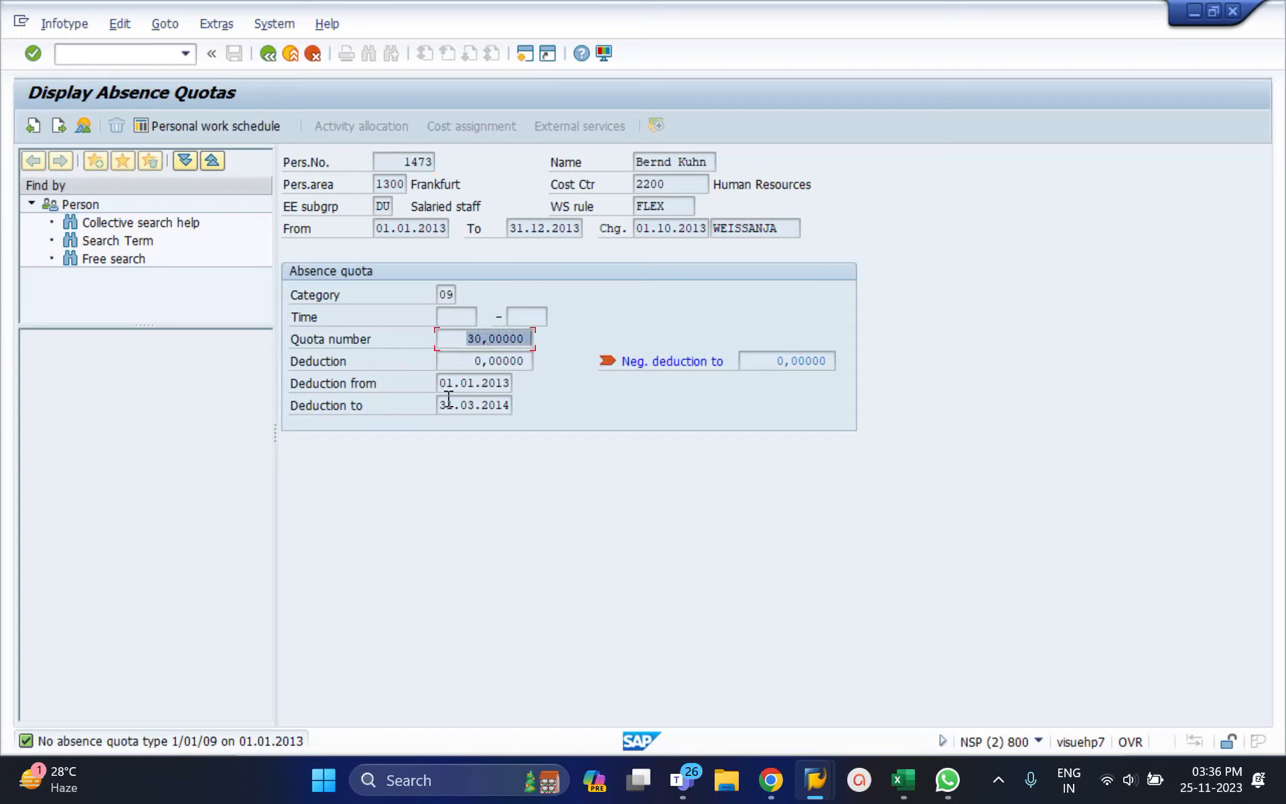
left_click_drag(379, 229, 575, 233)
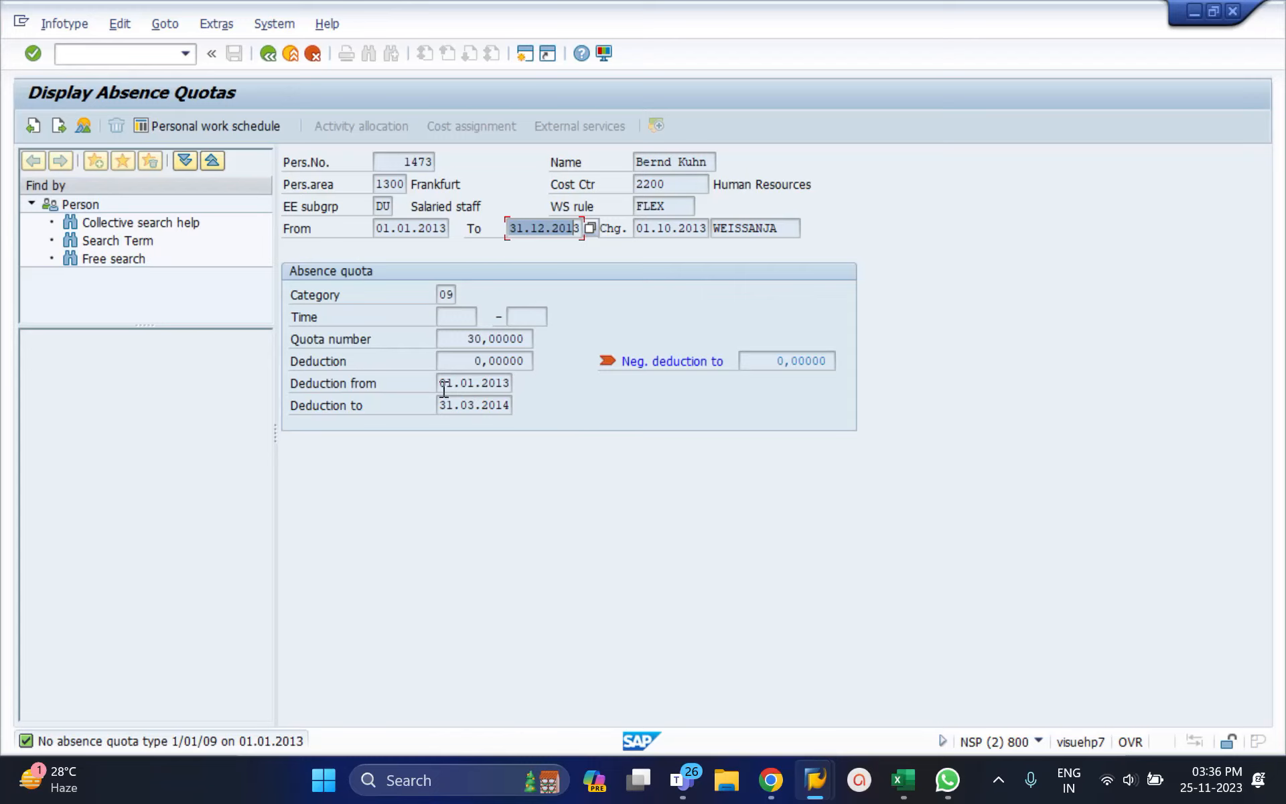
left_click_drag(444, 404, 511, 409)
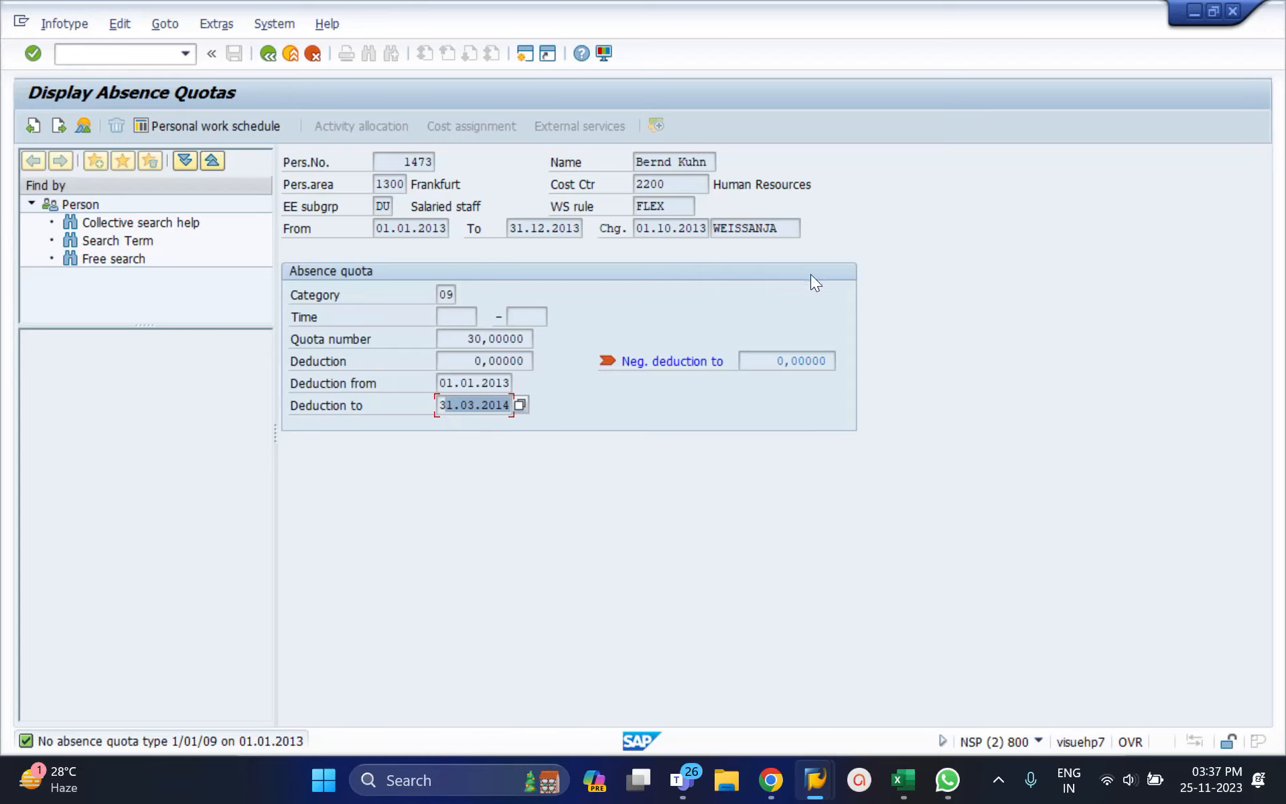
Step: Redisplay the absence quota, return to the overview and select the infotype entry for overwriting
left_click(268, 53)
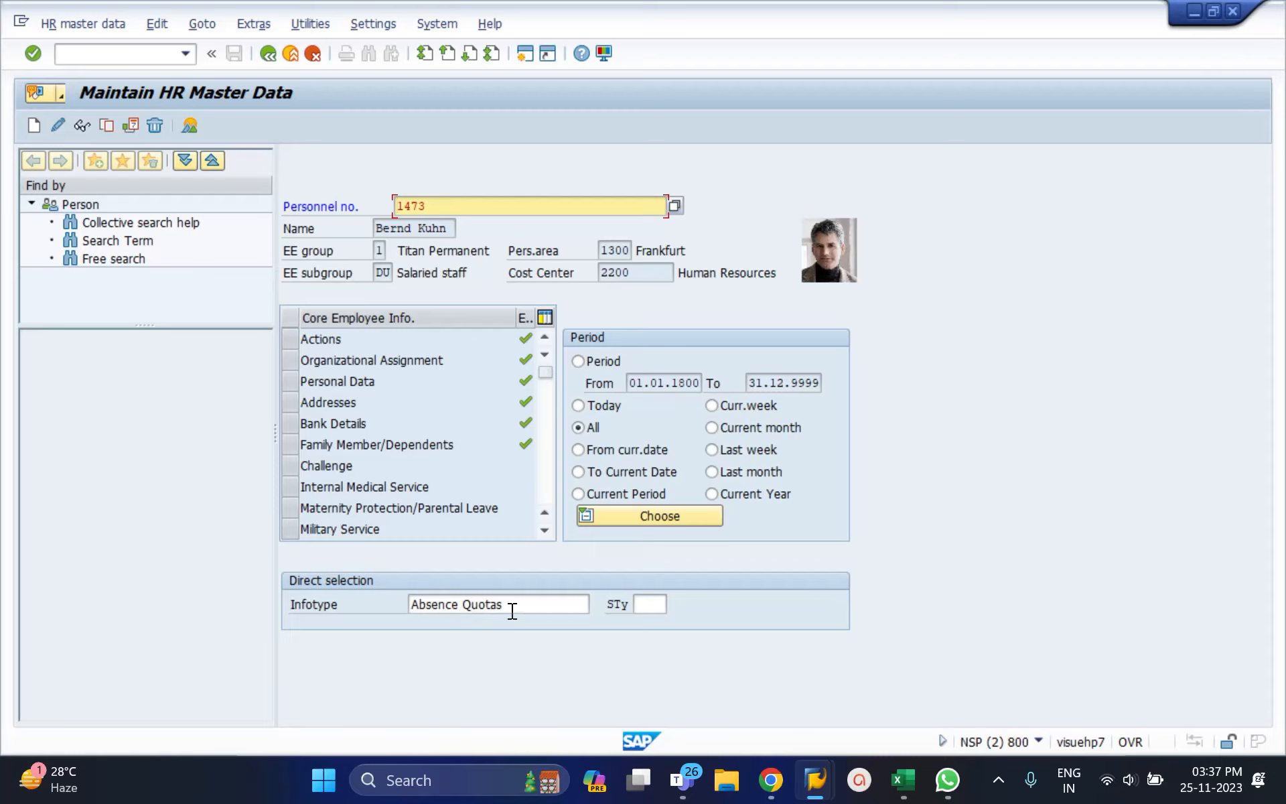
left_click(503, 602)
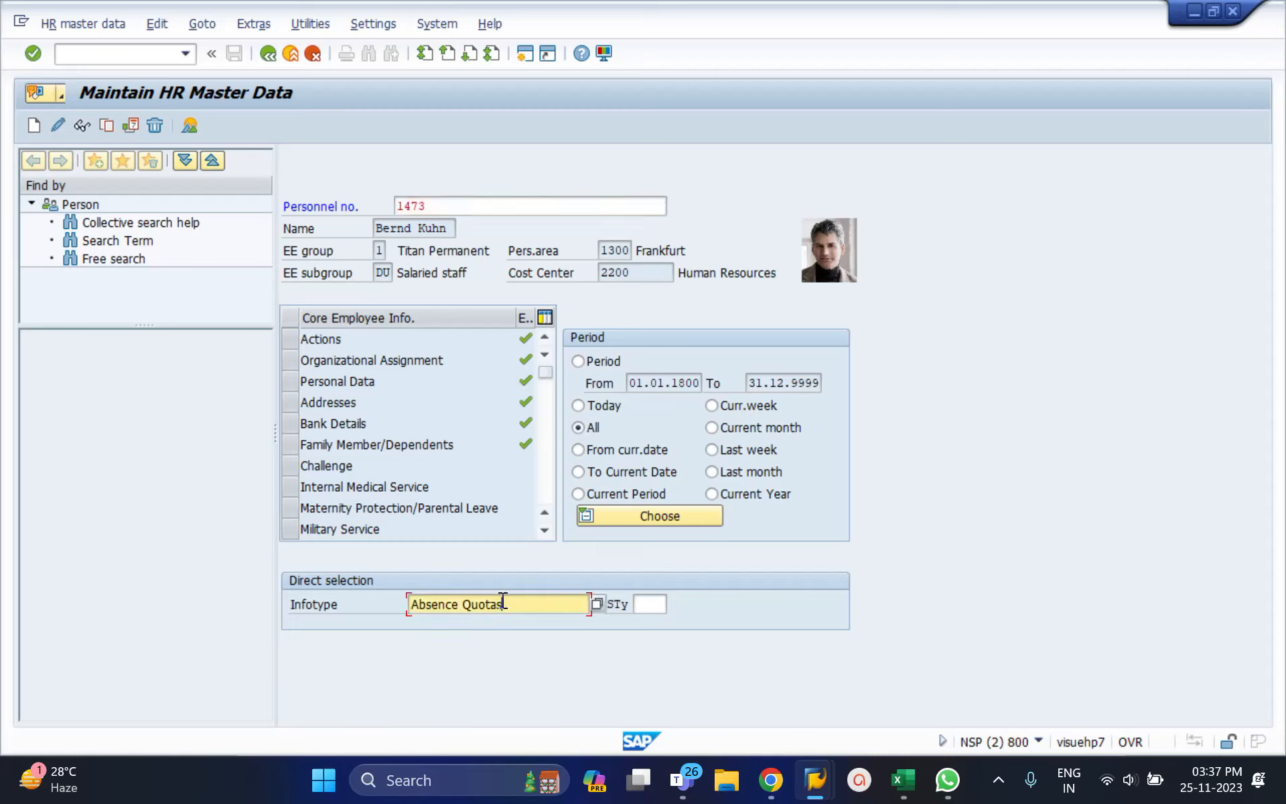
left_click(83, 125)
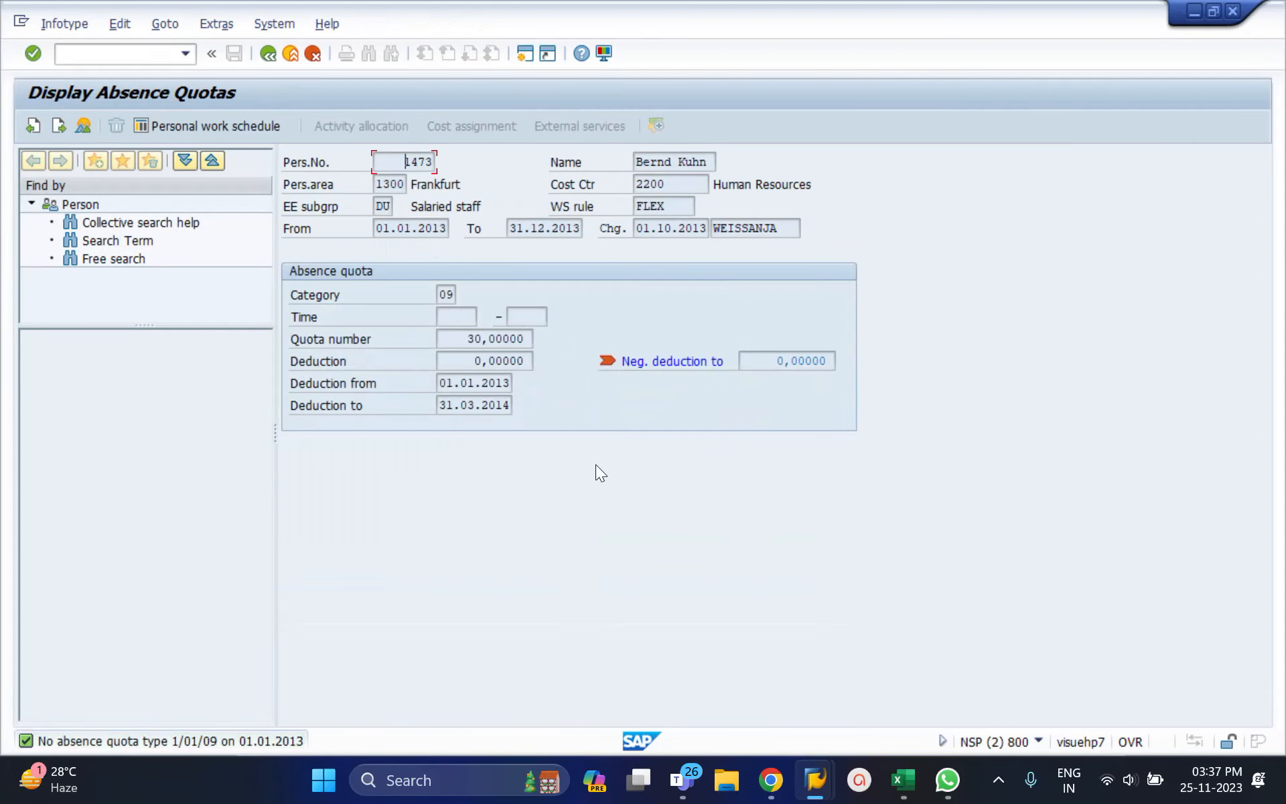
left_click(267, 53)
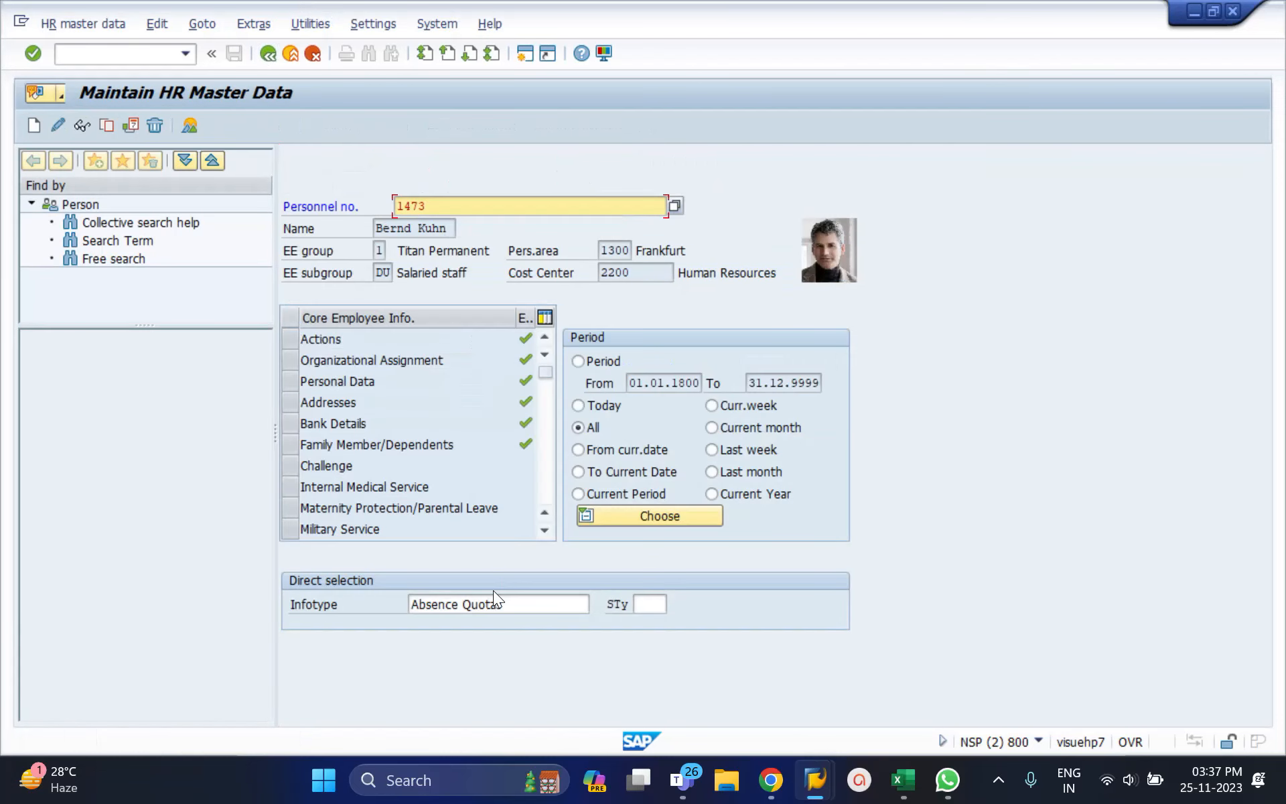
left_click(491, 605)
key("ctrl+a")
Step: Enter infotype 2001 and list all absences, selecting the 02.09.2002 absence
type("2001")
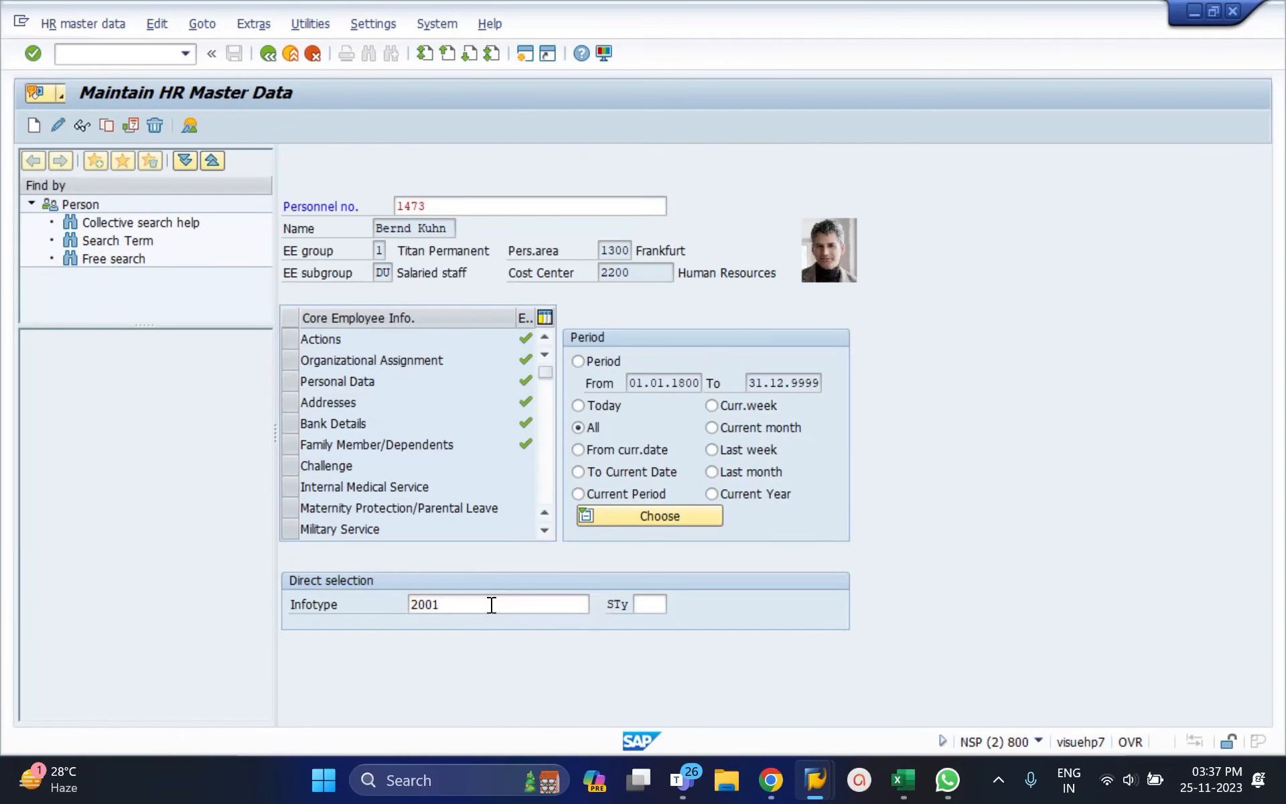
key("Return")
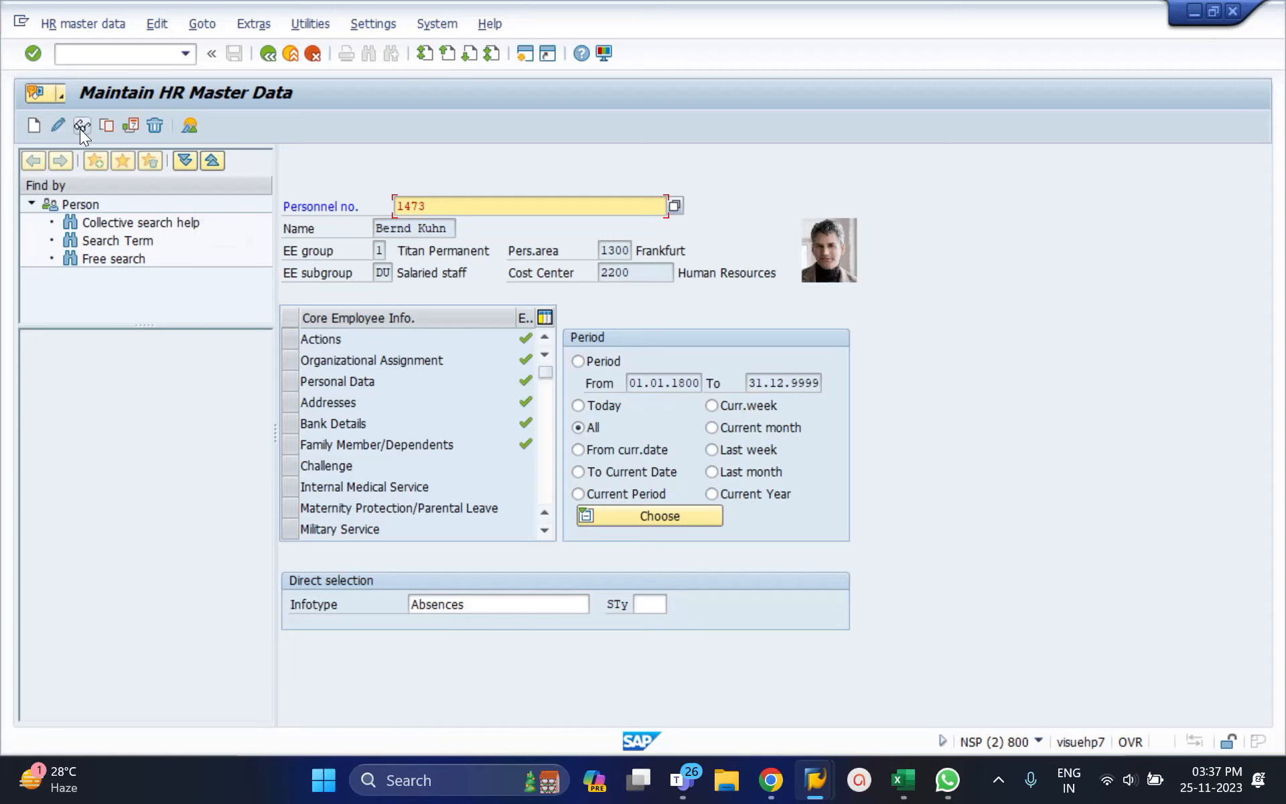
left_click(192, 131)
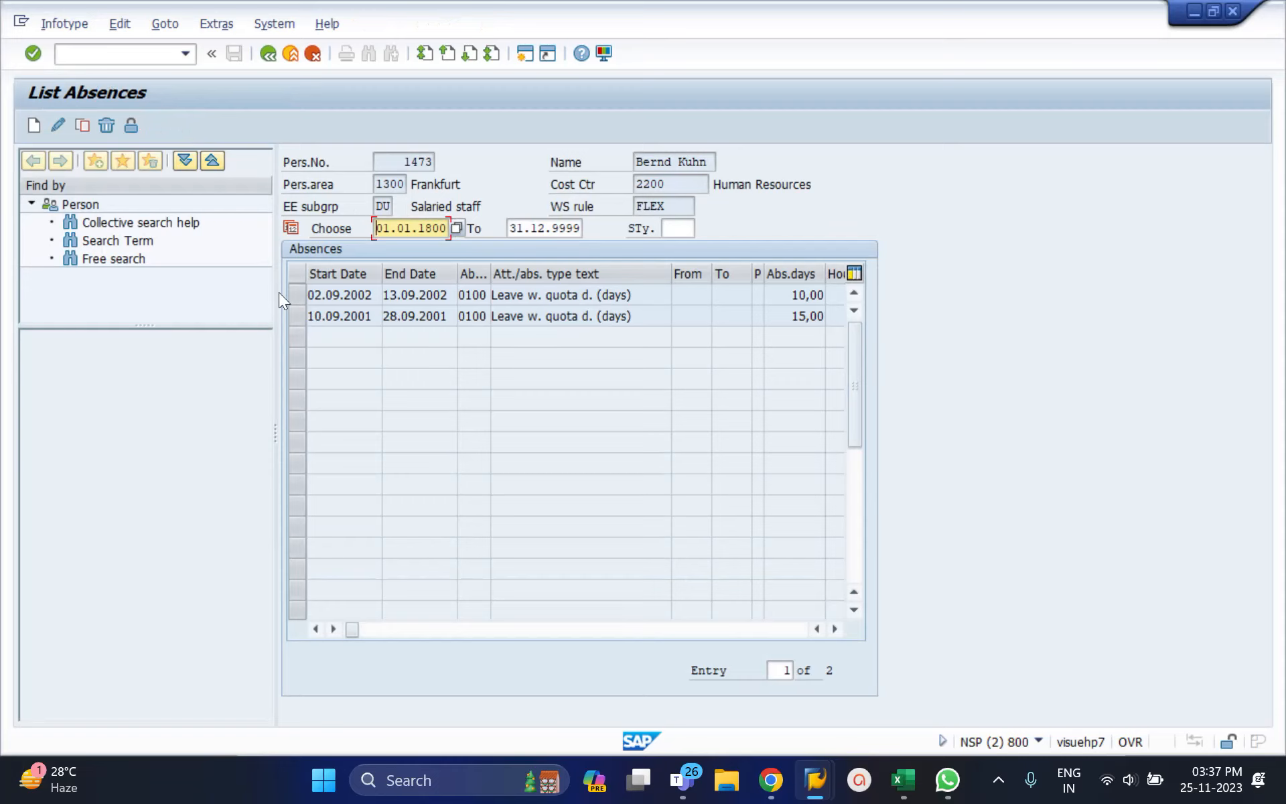
left_click(307, 298)
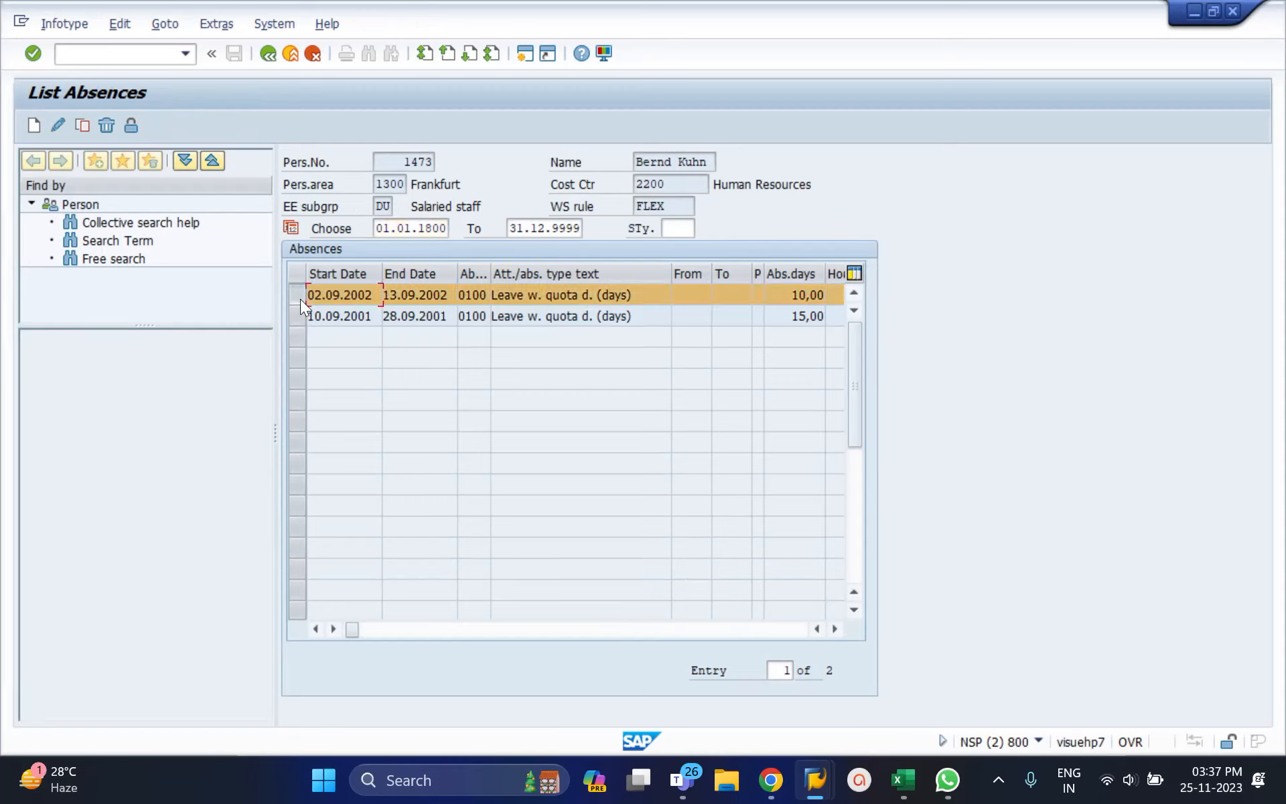
double_click(410, 300)
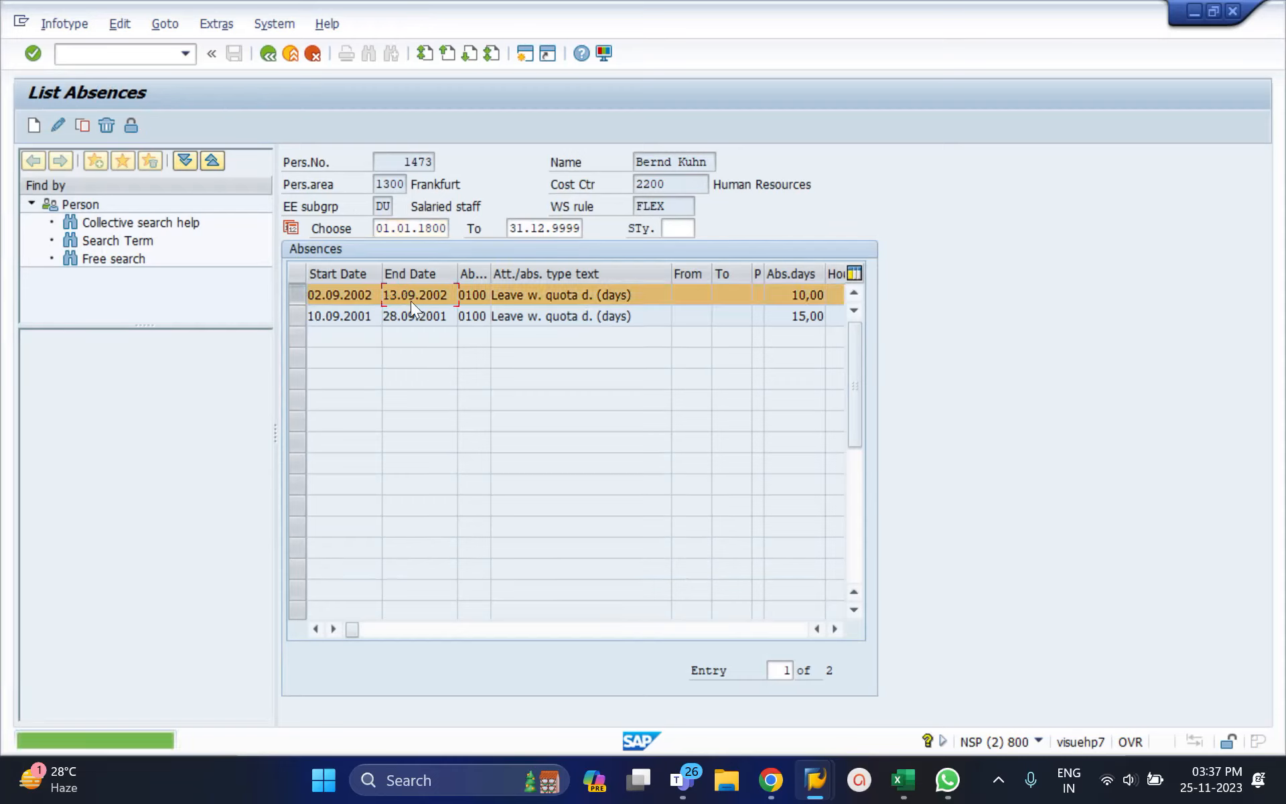
Step: Open the 02.09.2002–13.09.2002 absence in change mode and call its personal work schedule
left_click(58, 120)
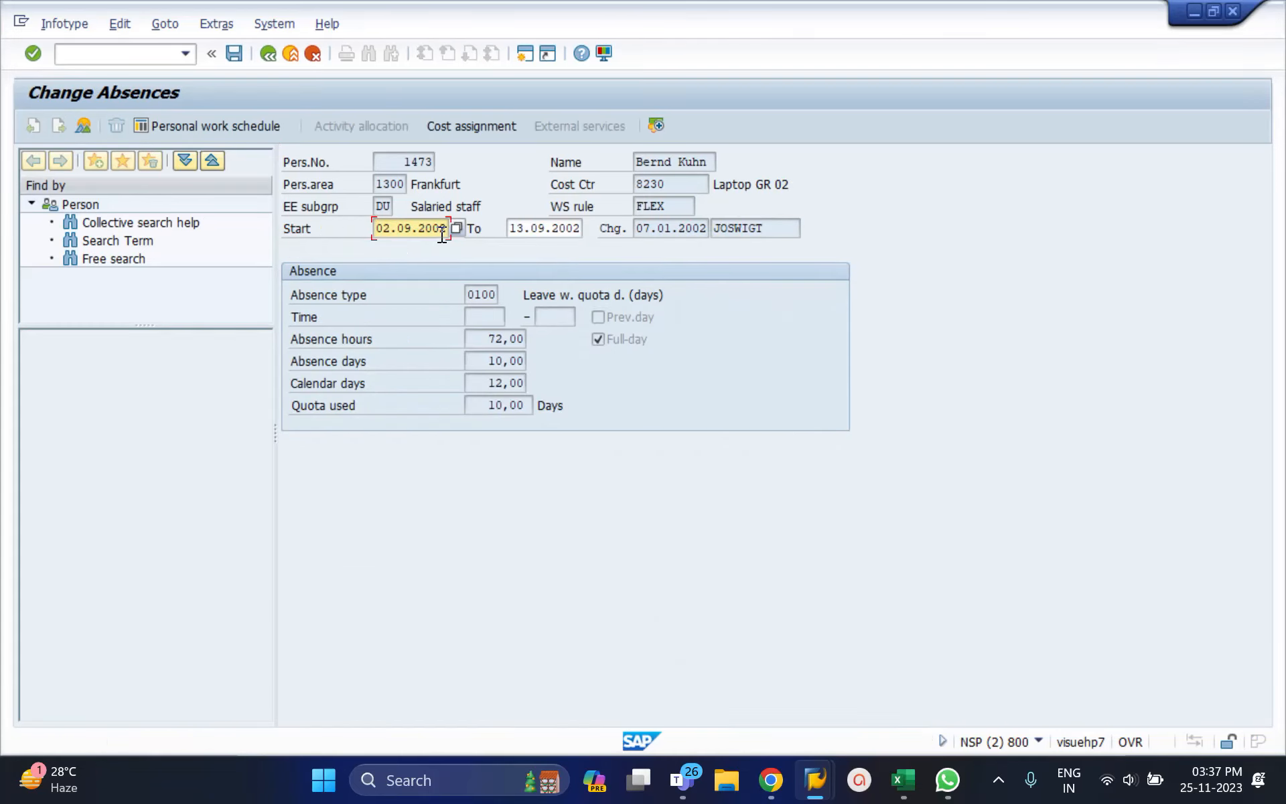
left_click(443, 233)
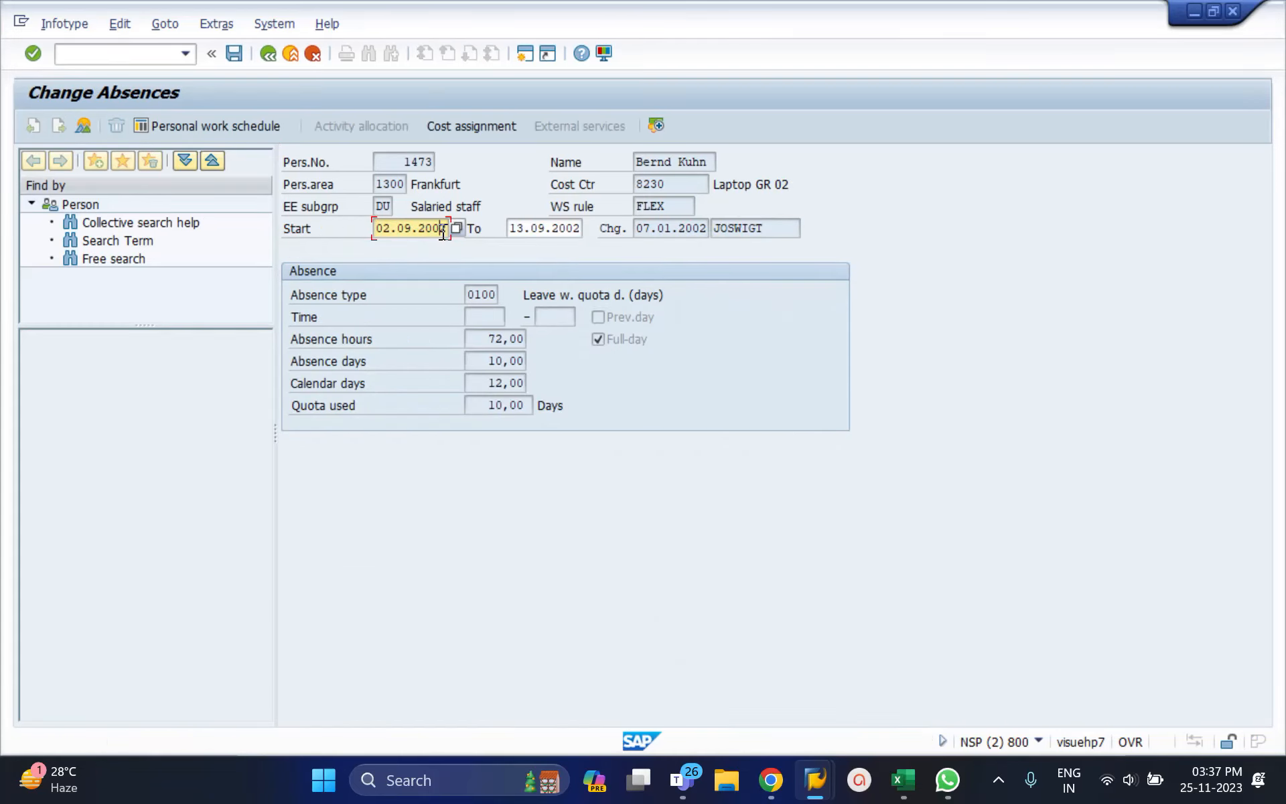
left_click(562, 231)
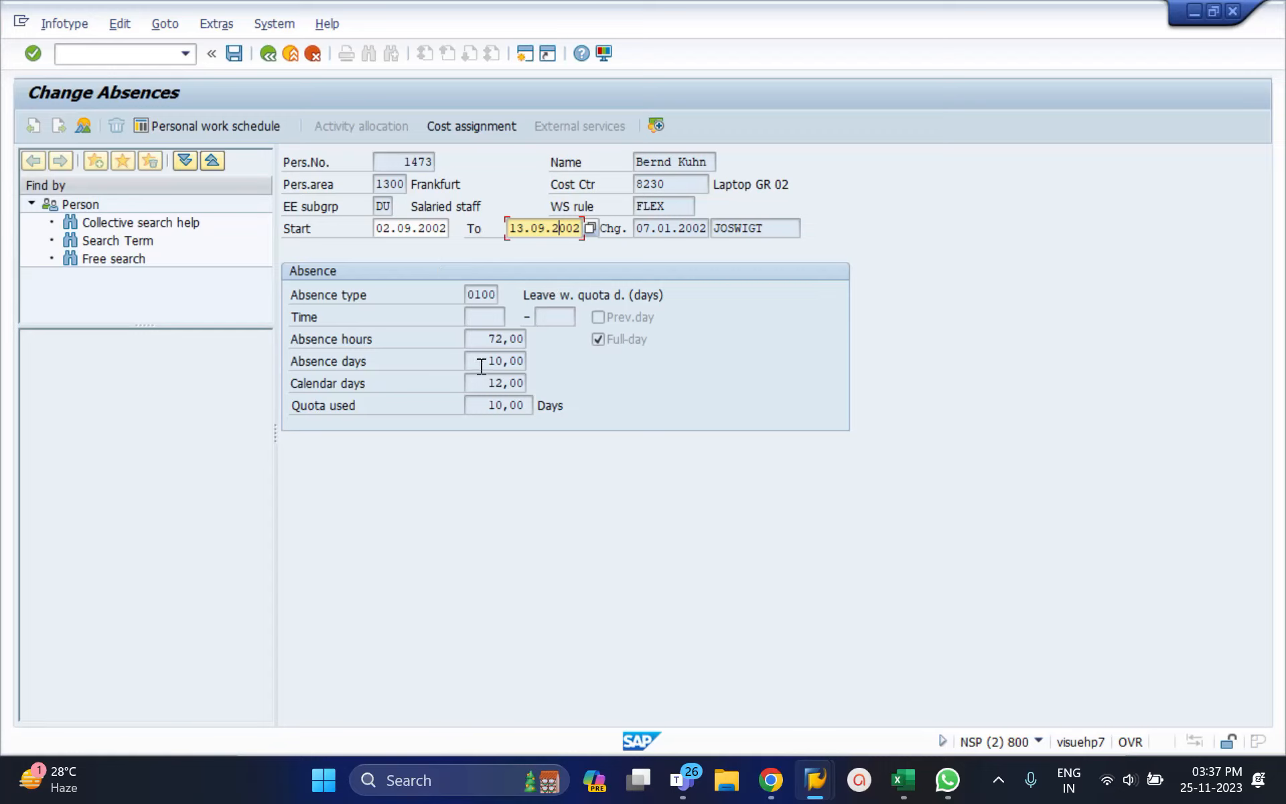
left_click(196, 127)
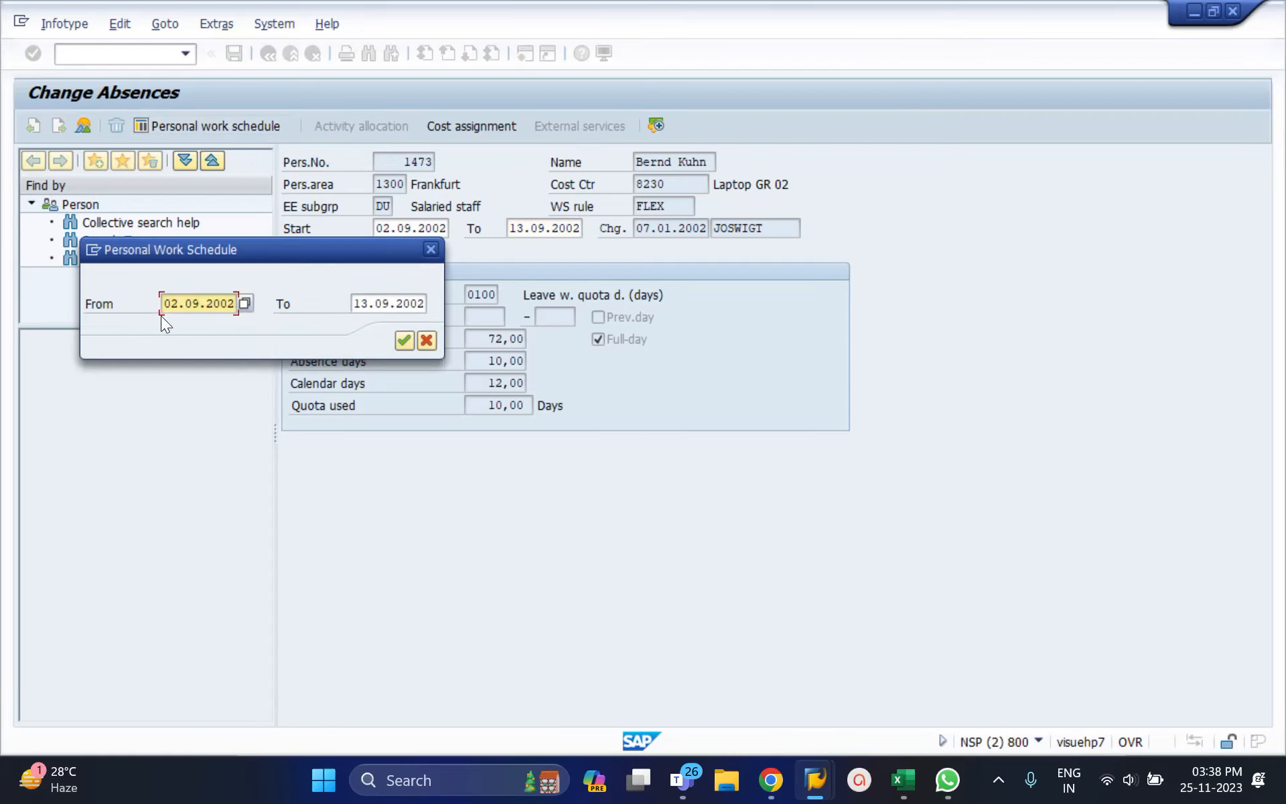
Step: Confirm the 02.09.2002–13.09.2002 period and review FLEX days with 7,20 planned hours
left_click(404, 343)
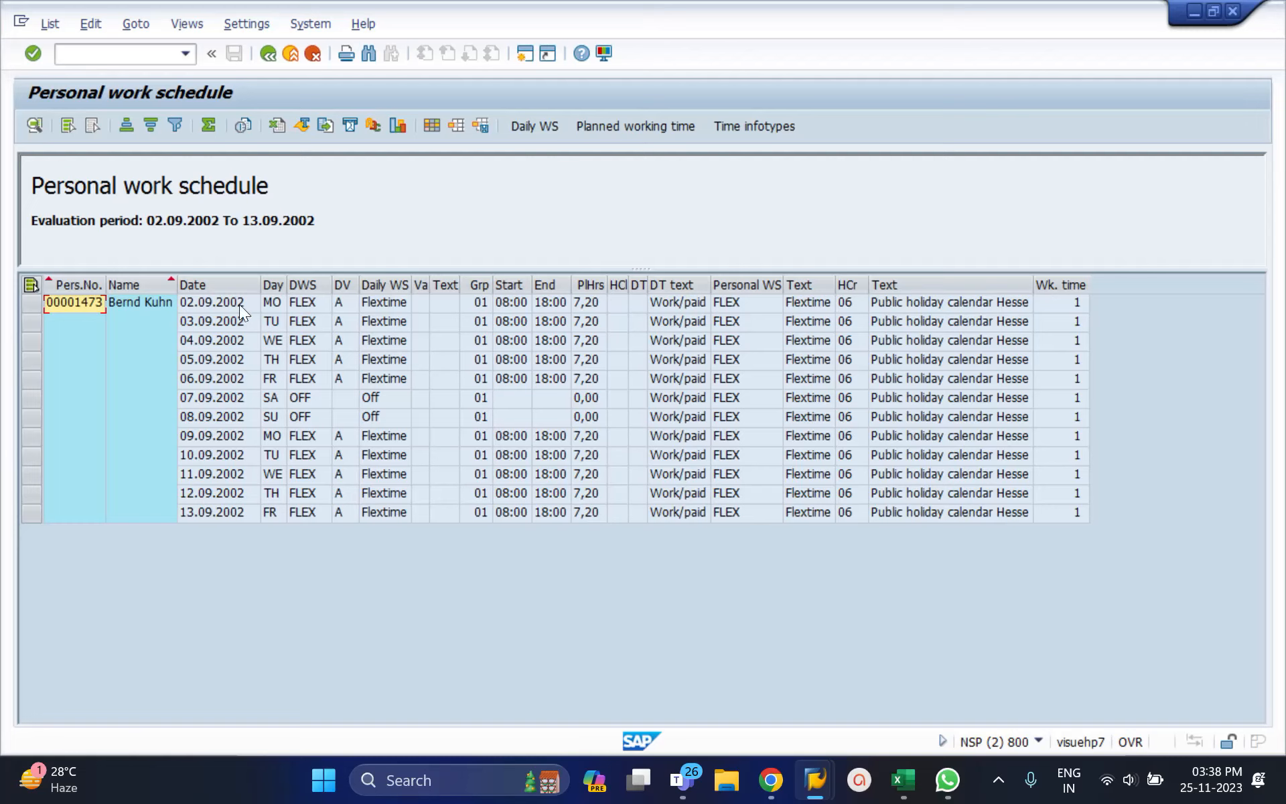
left_click(222, 302)
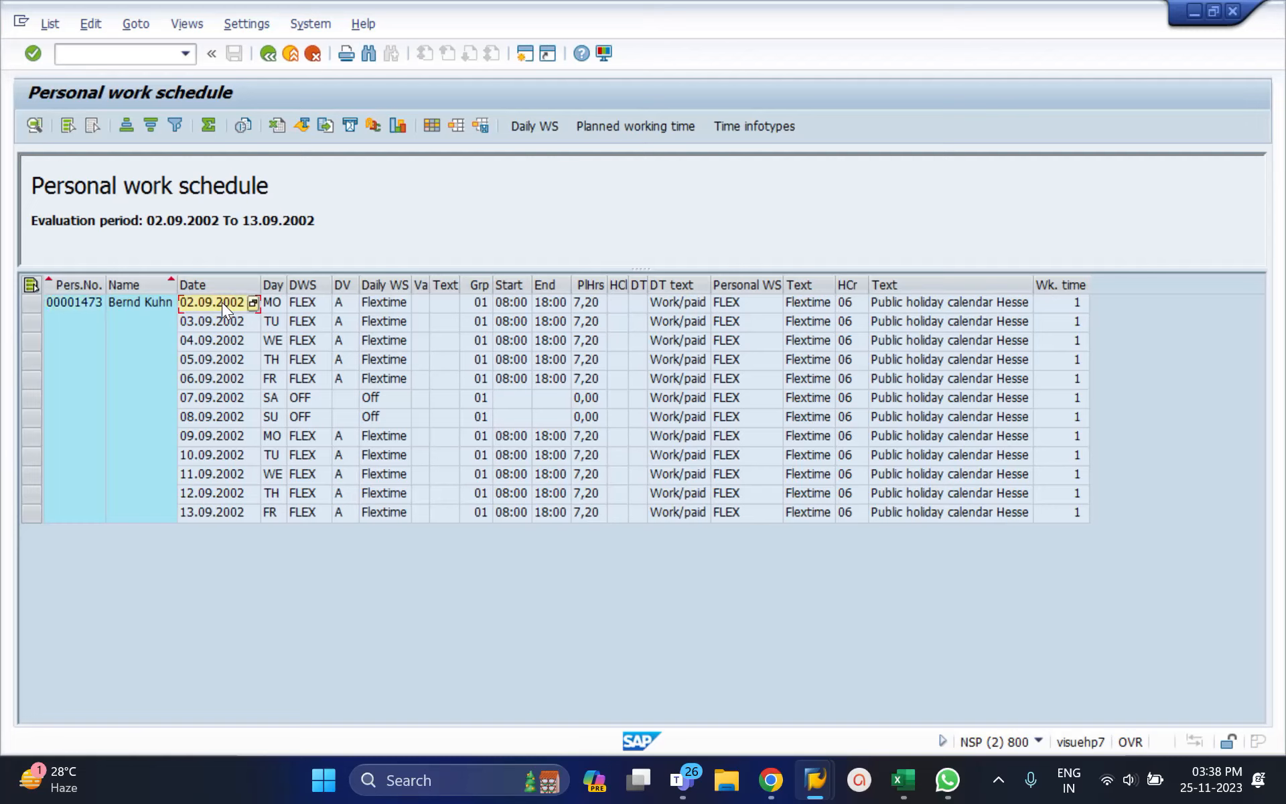
left_click(312, 299)
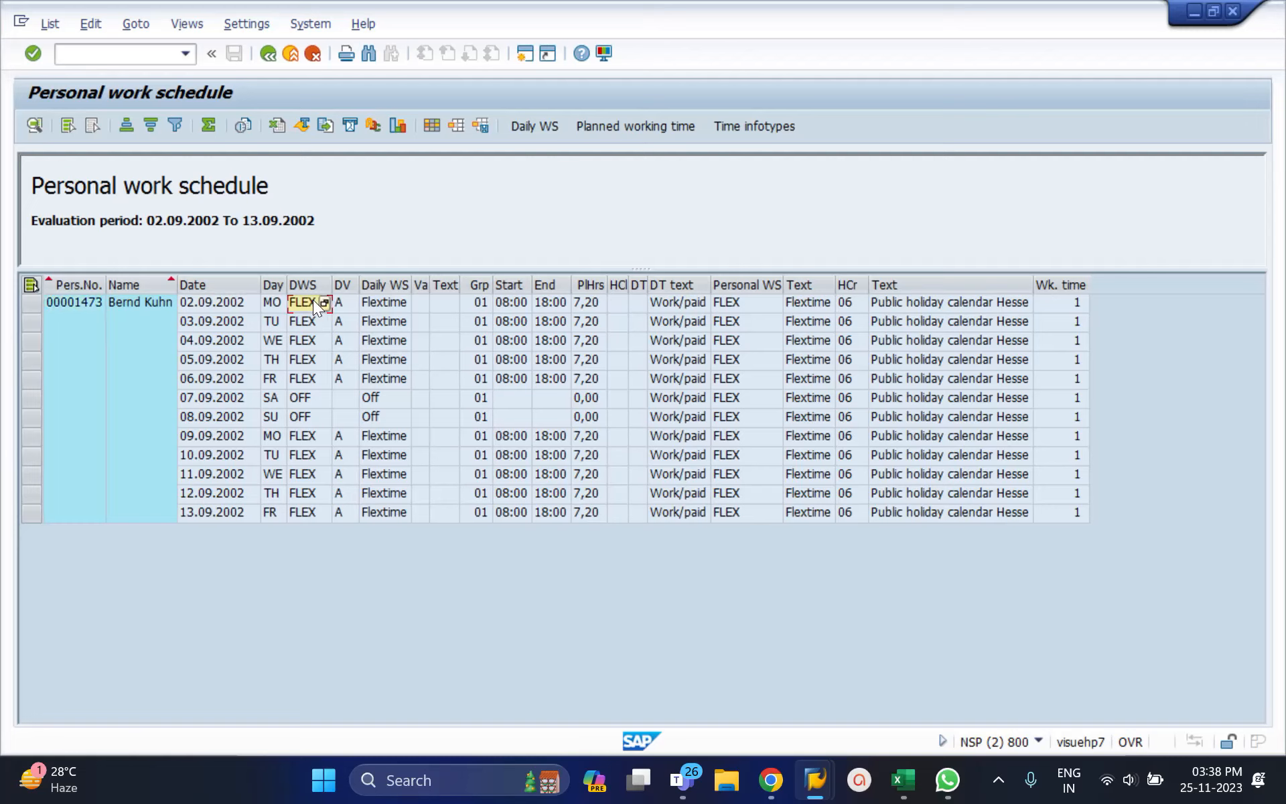
left_click(592, 303)
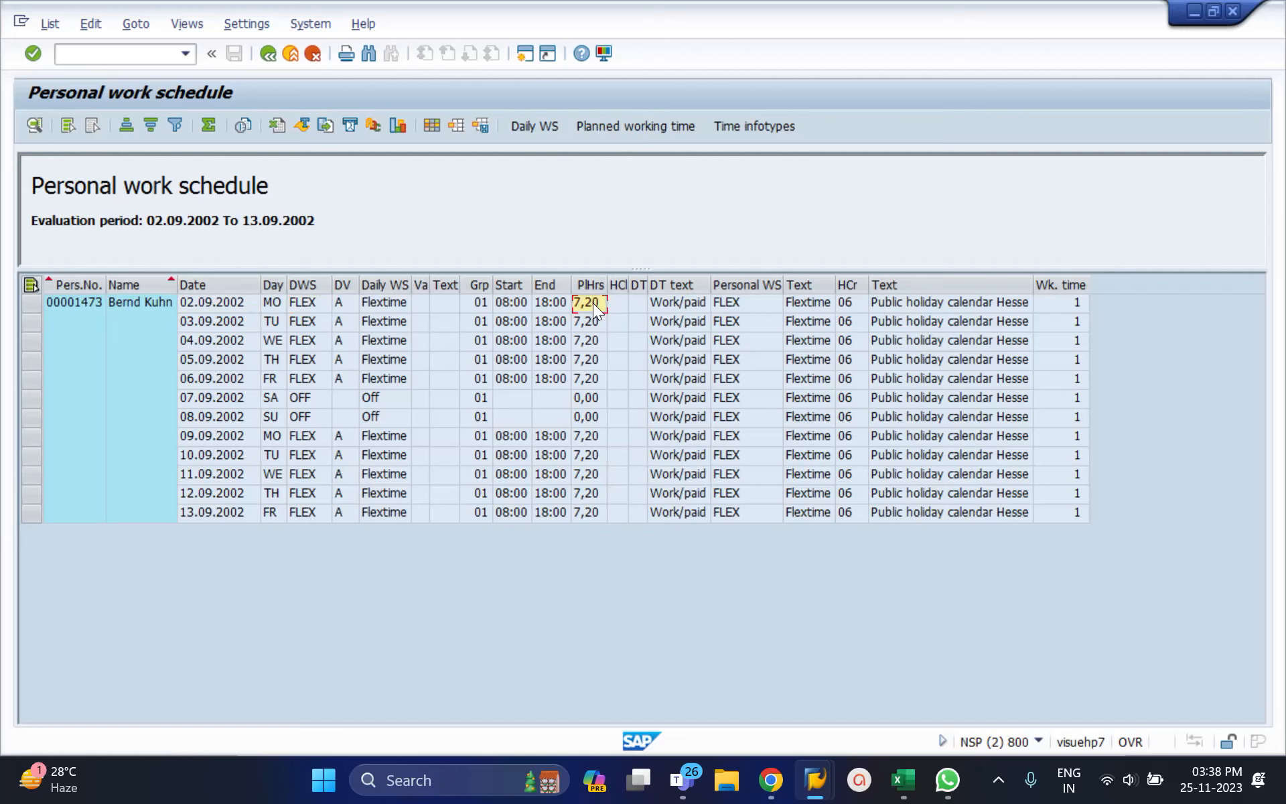
left_click(301, 322)
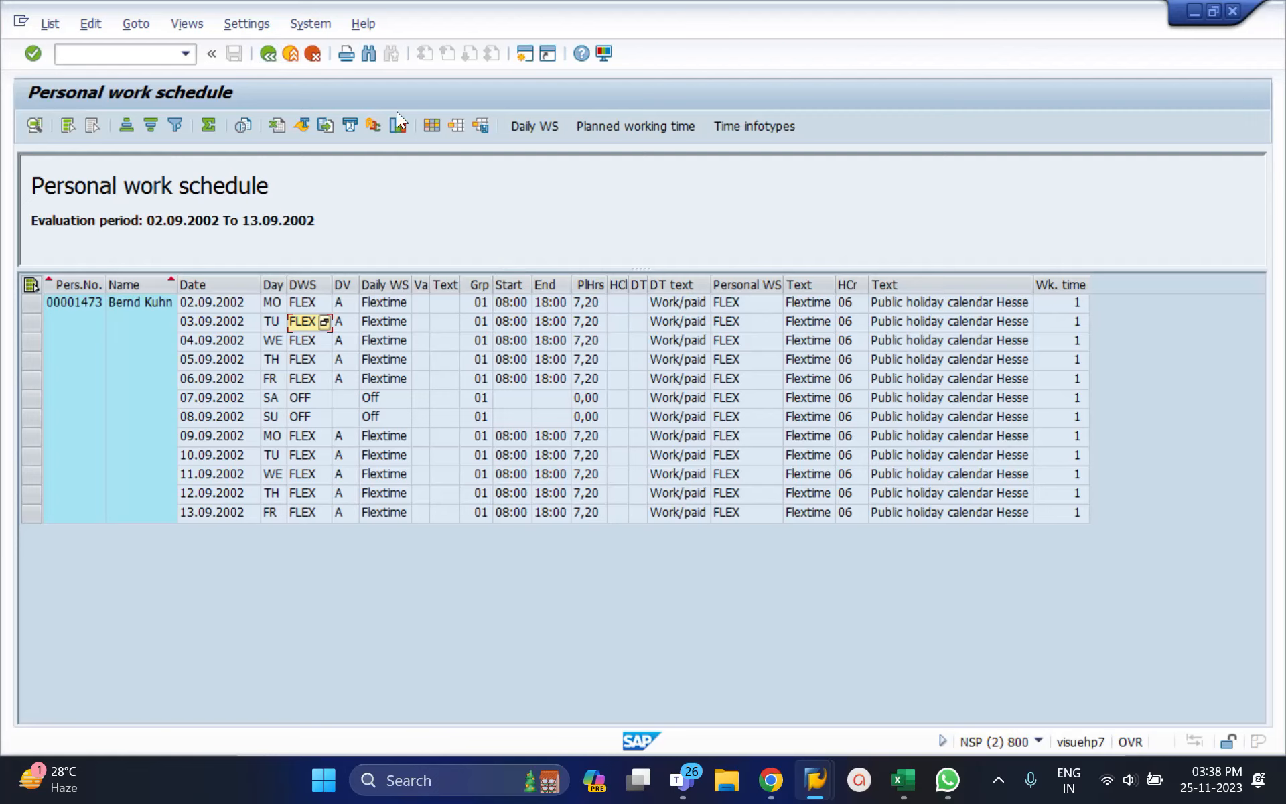
Step: Back on the absence record, check its 10 absence days and 72,00 absence hours
left_click(268, 52)
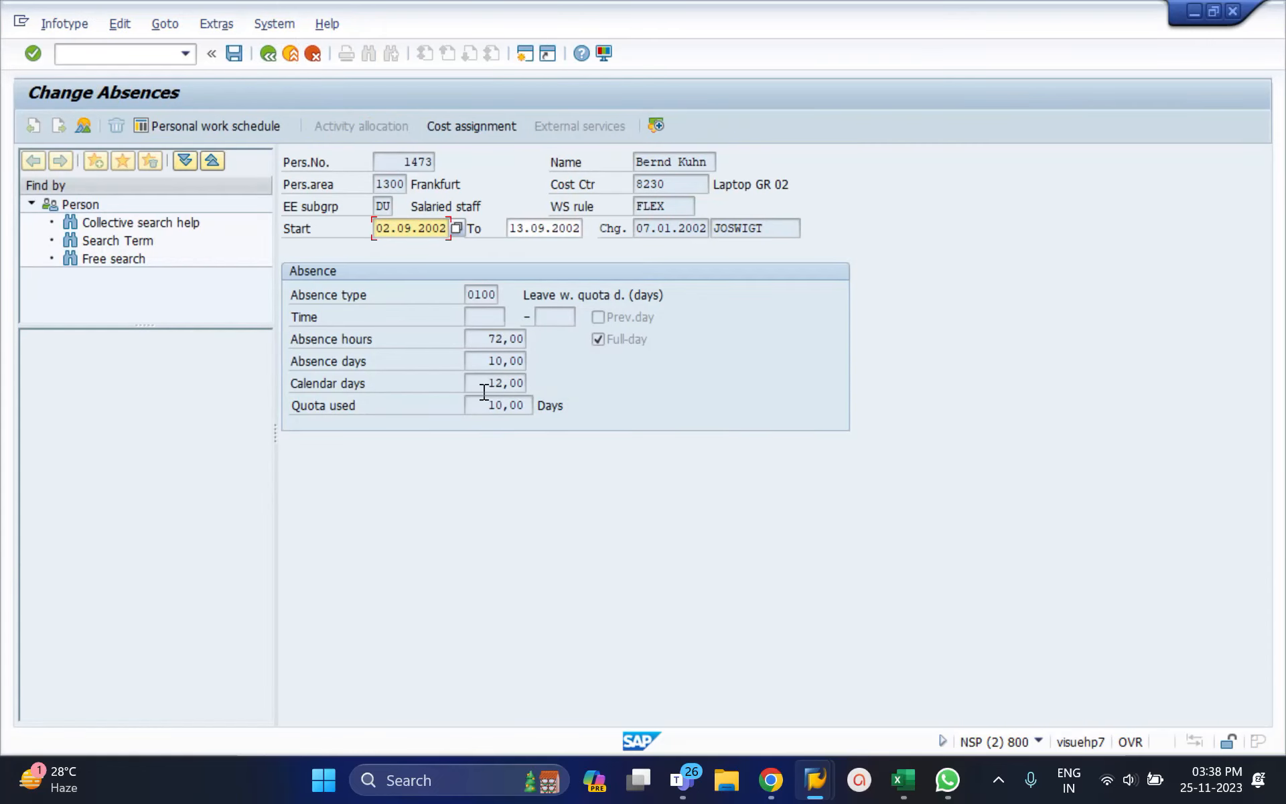
left_click_drag(483, 367, 539, 364)
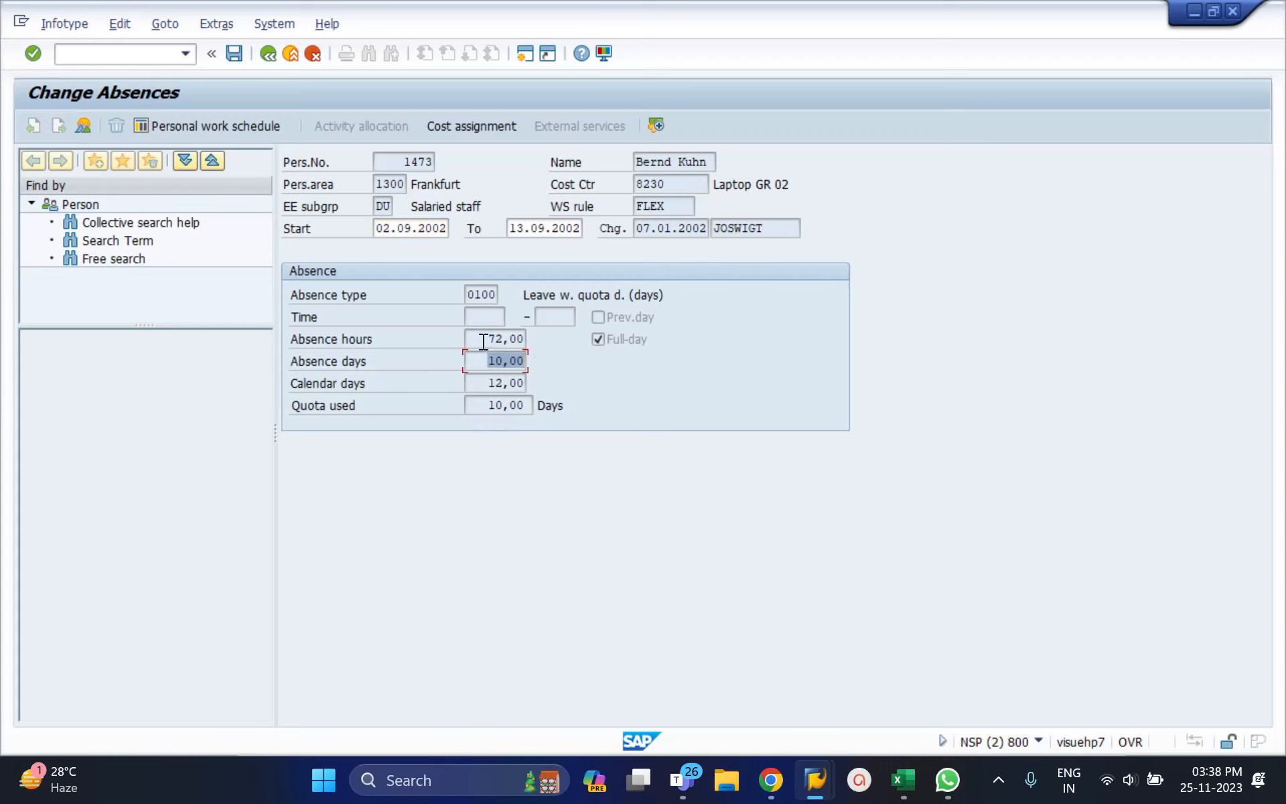
left_click_drag(488, 339, 530, 342)
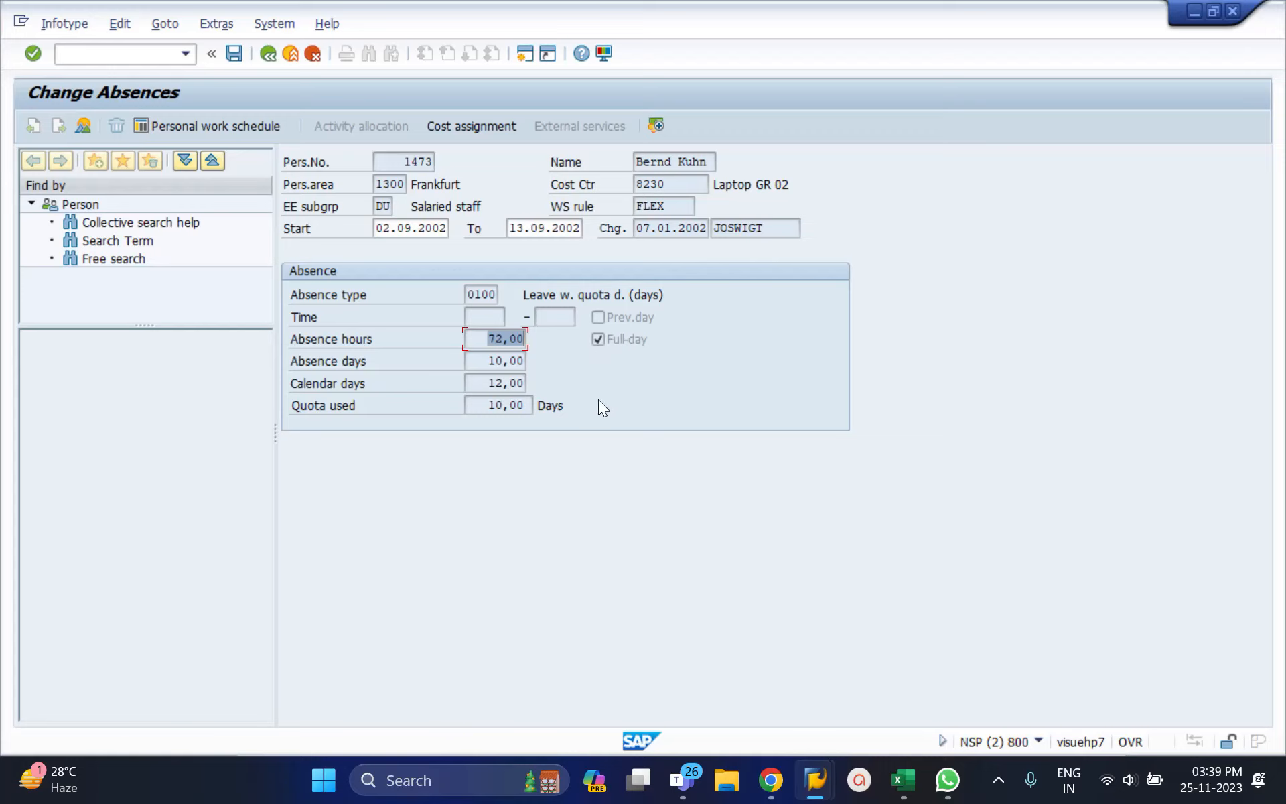
Step: Leave the absence unchanged, return to the HR master data overview and select the Infotype field
left_click(268, 54)
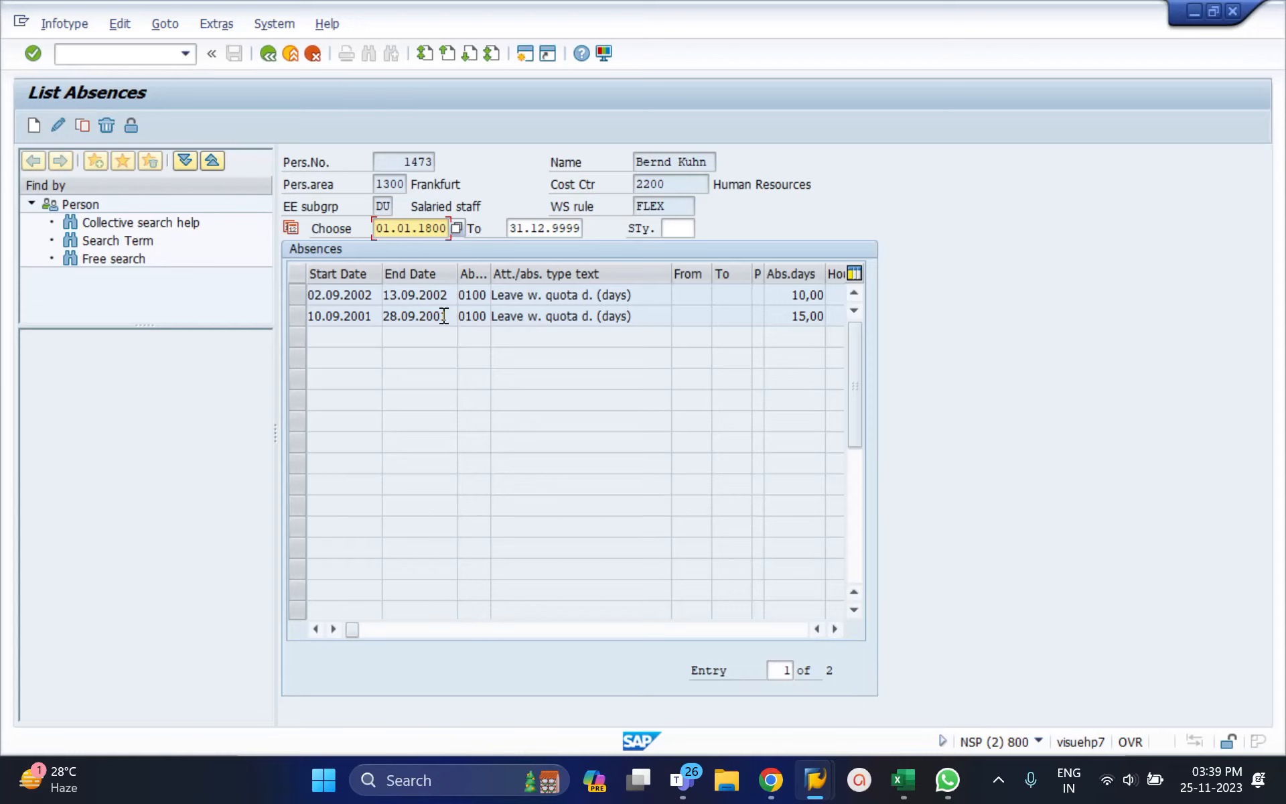
left_click(268, 54)
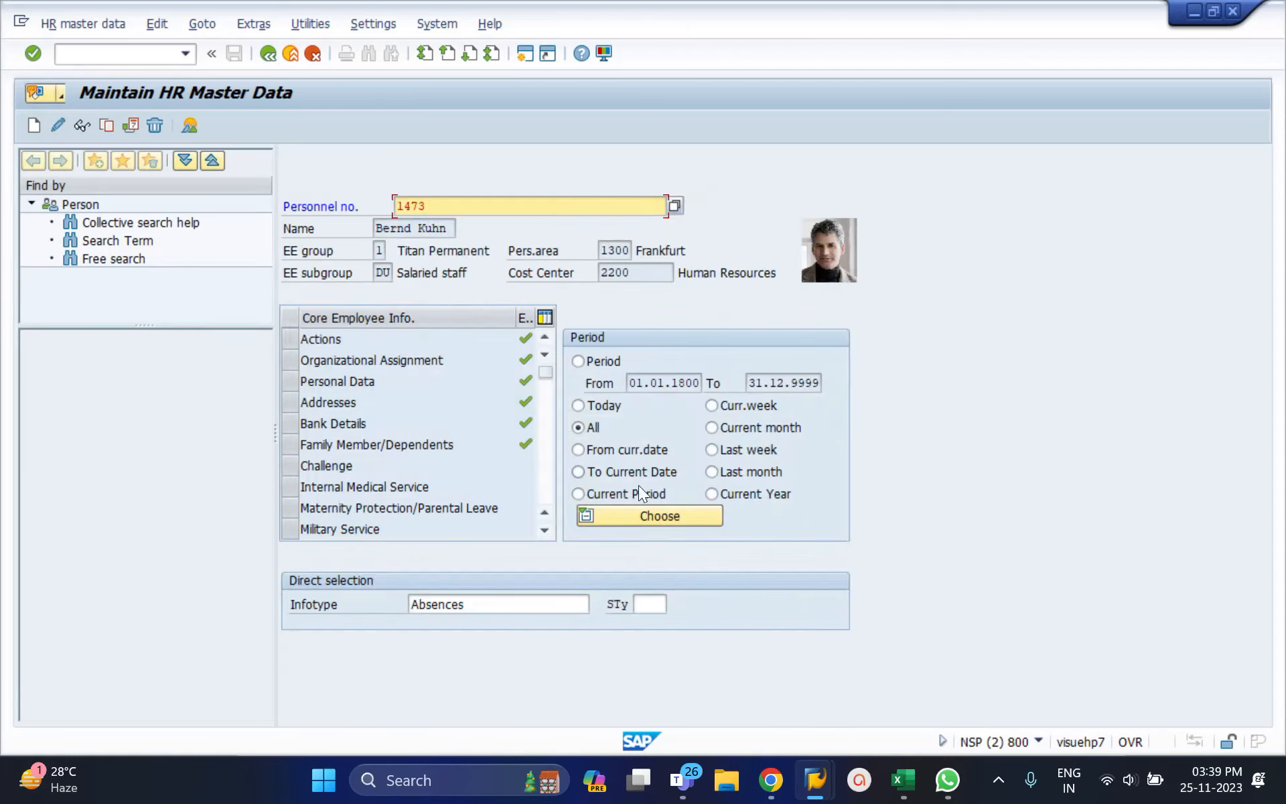
left_click(478, 605)
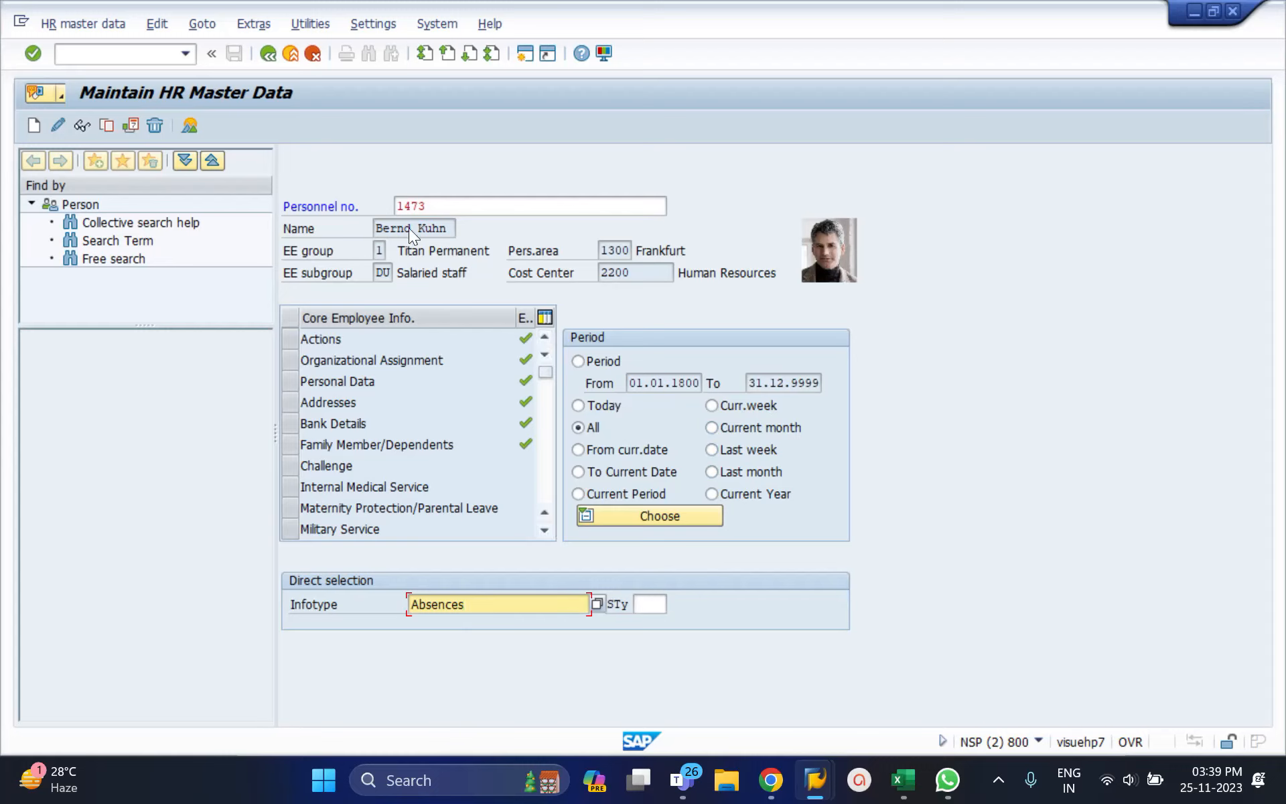
Step: Return to SAP Easy Access and switch over to the Excel workbook
left_click(268, 53)
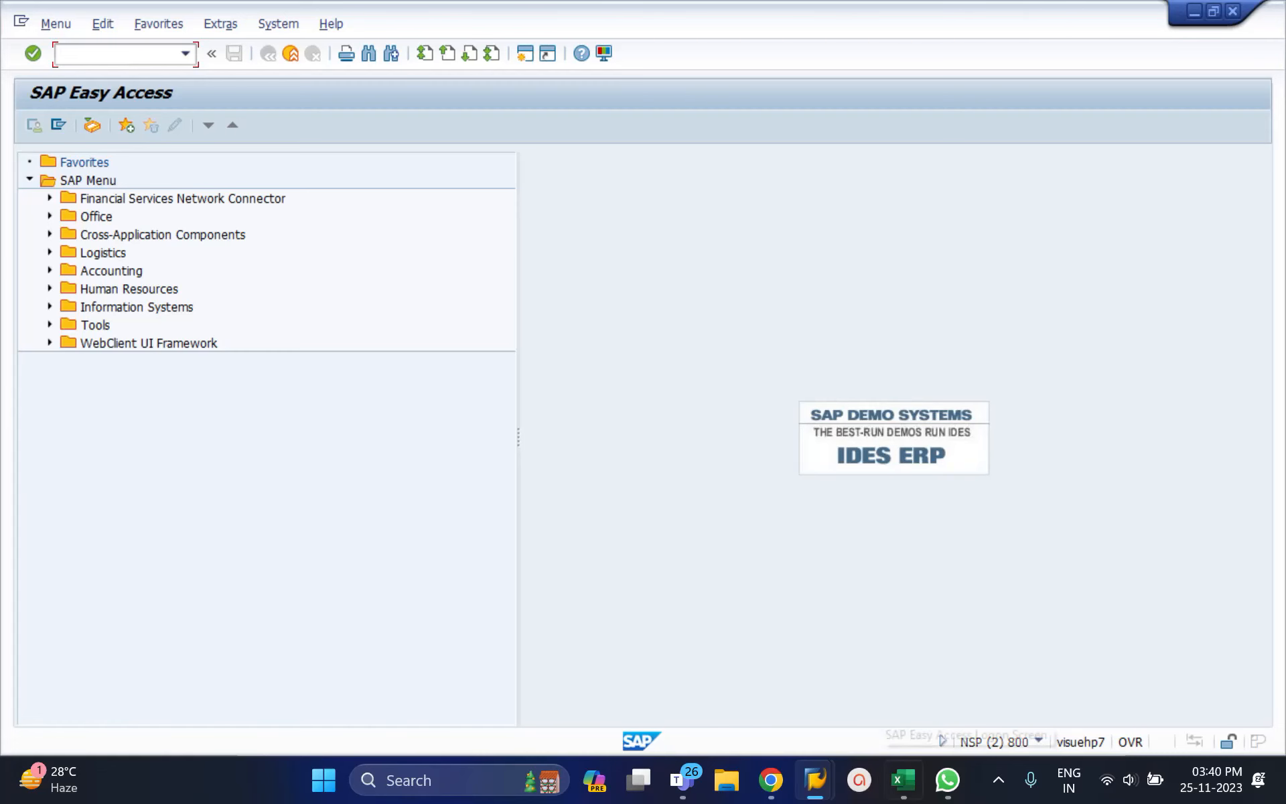
left_click(905, 785)
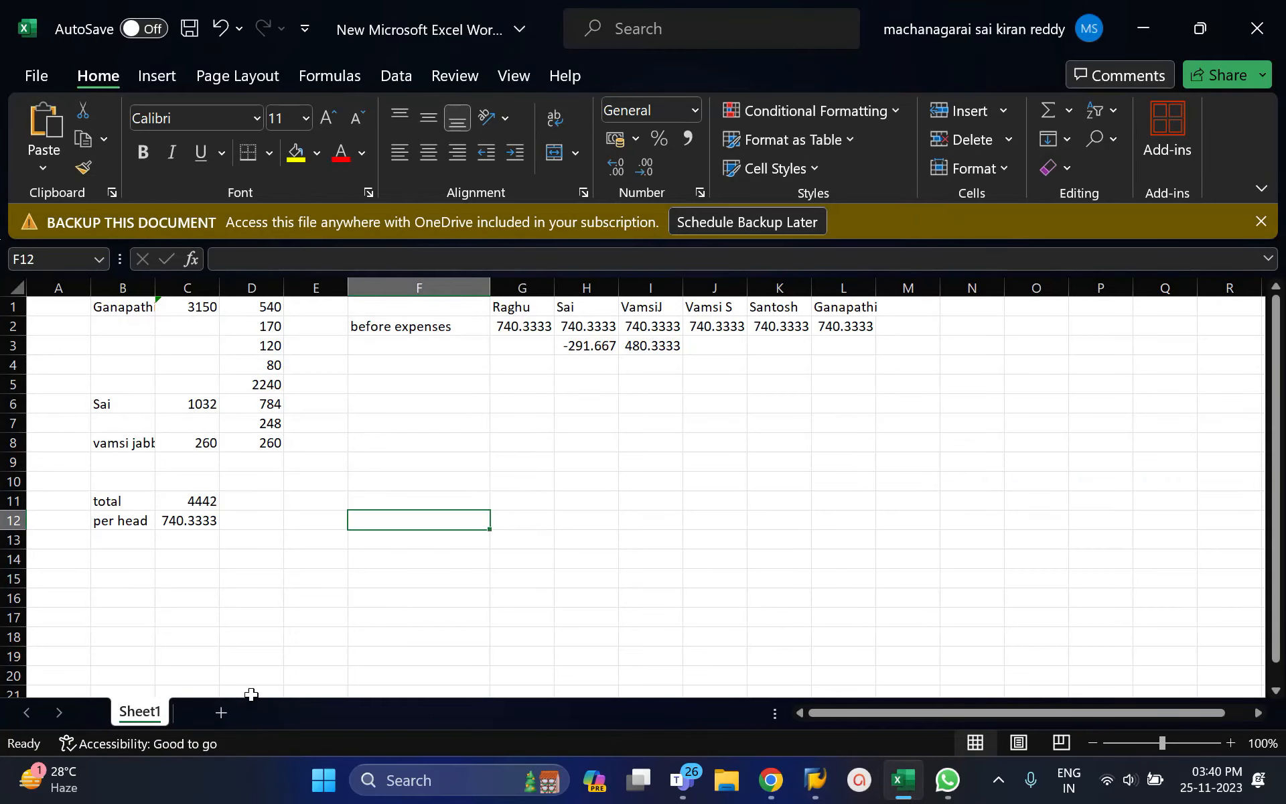
Step: Add Sheet2 and enter the company heading in cell A1
left_click(220, 713)
left_click(213, 331)
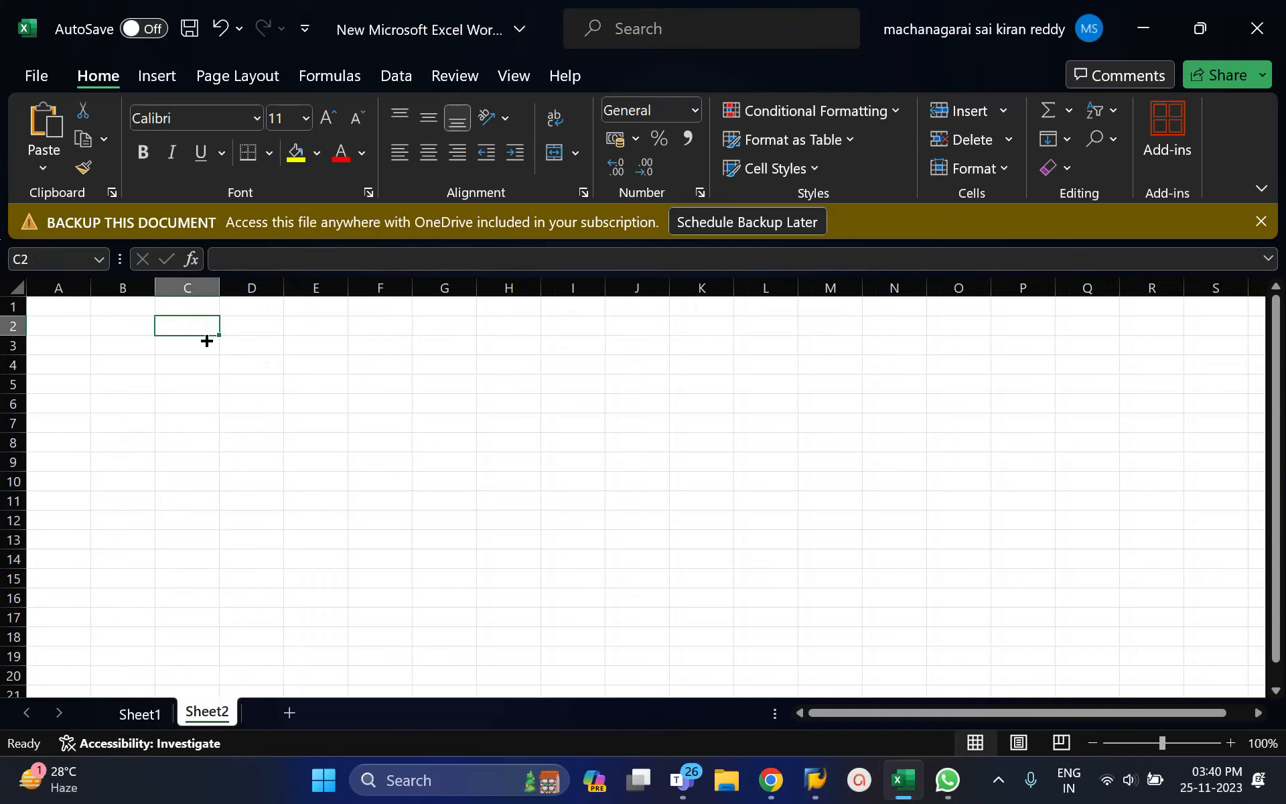
left_click(80, 310)
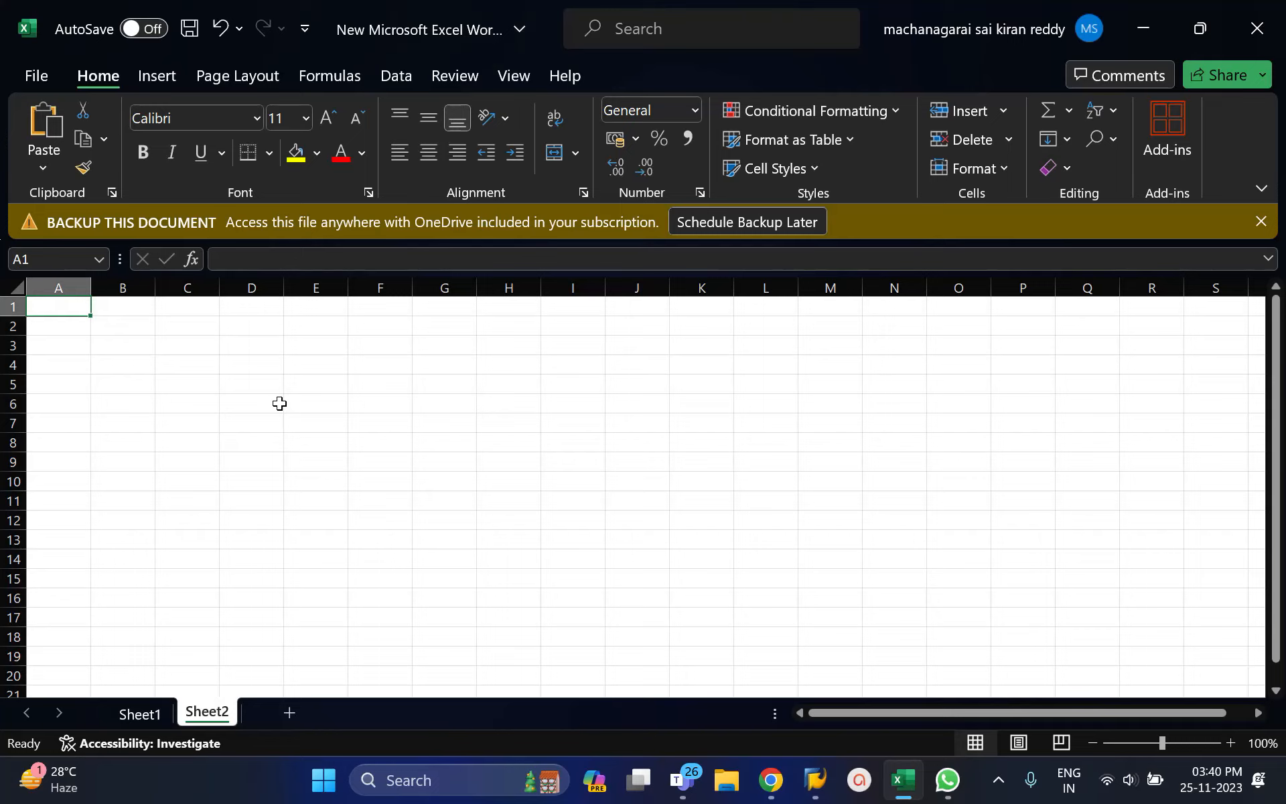
type("Su")
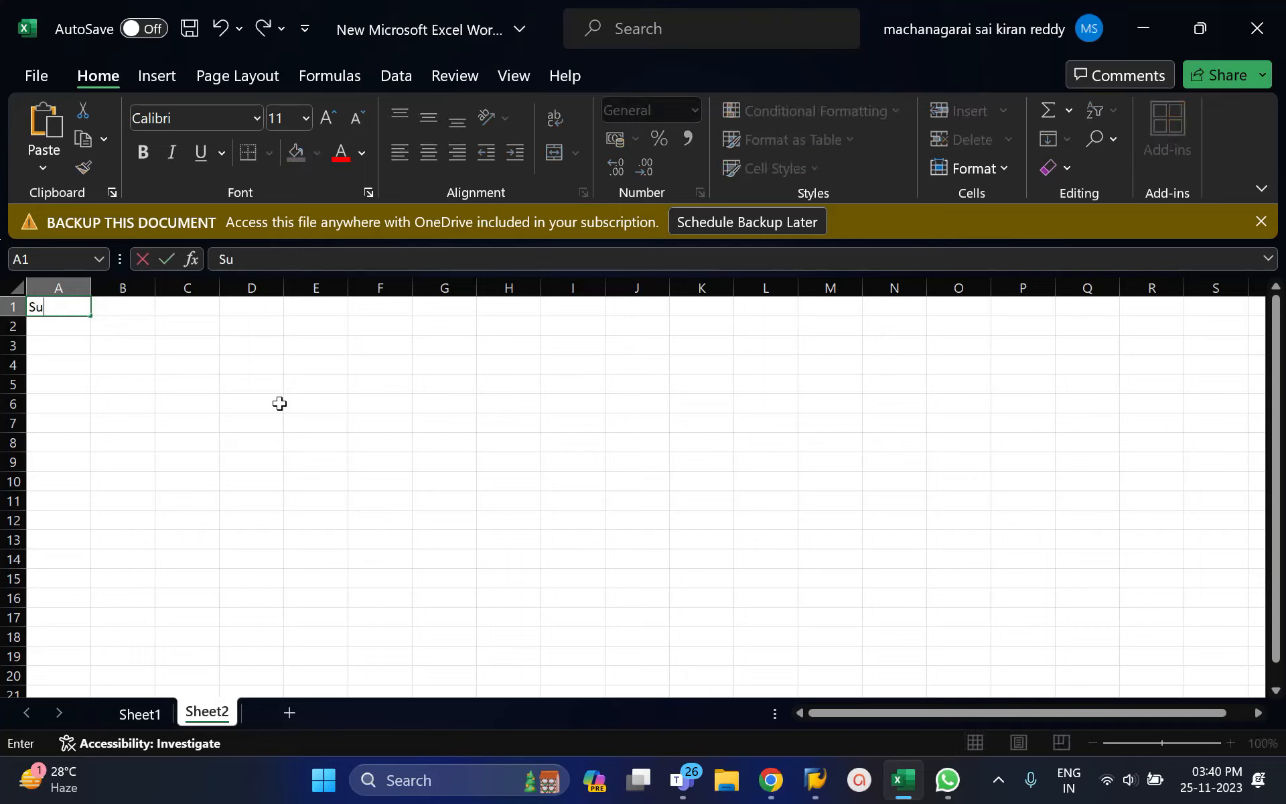
type("nitha ABC company")
key("Return")
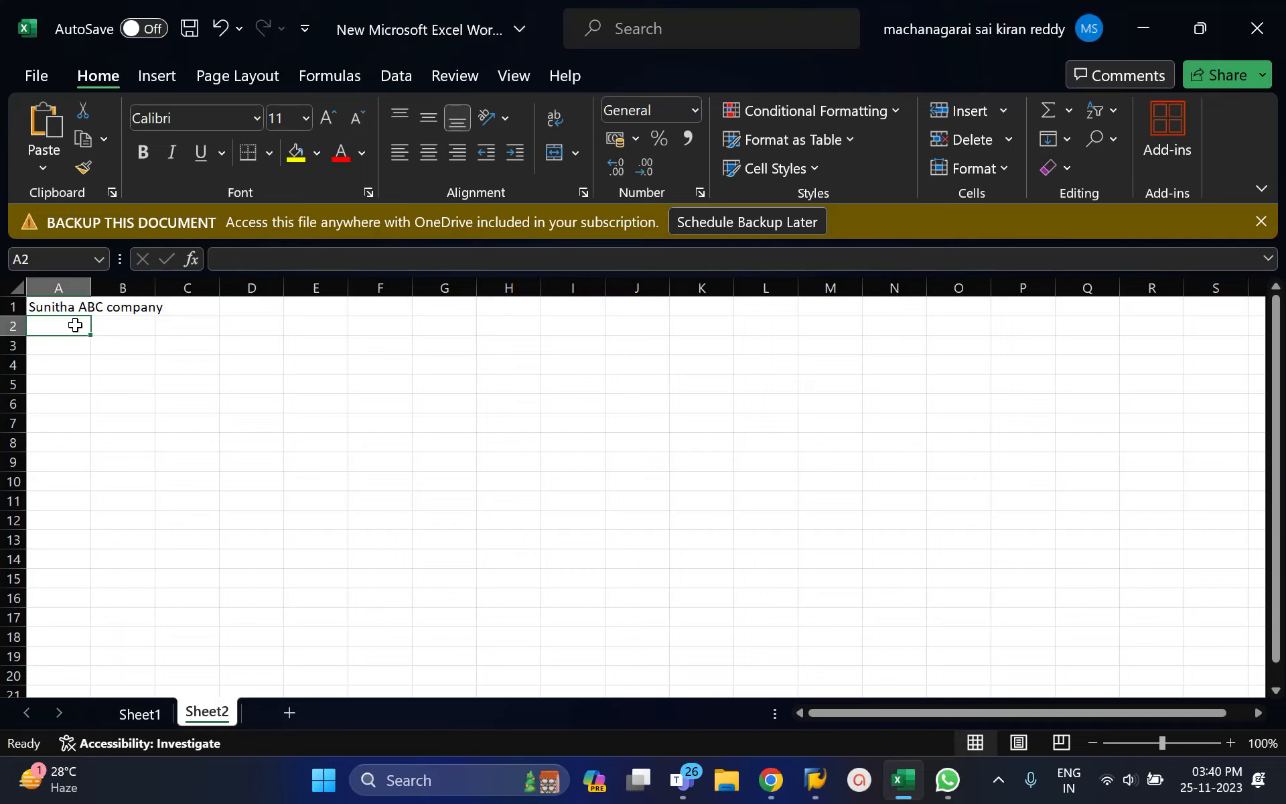
Step: Enter Hyderabad in A2 and Bangalore in B2, autofitting column A
type("Hy")
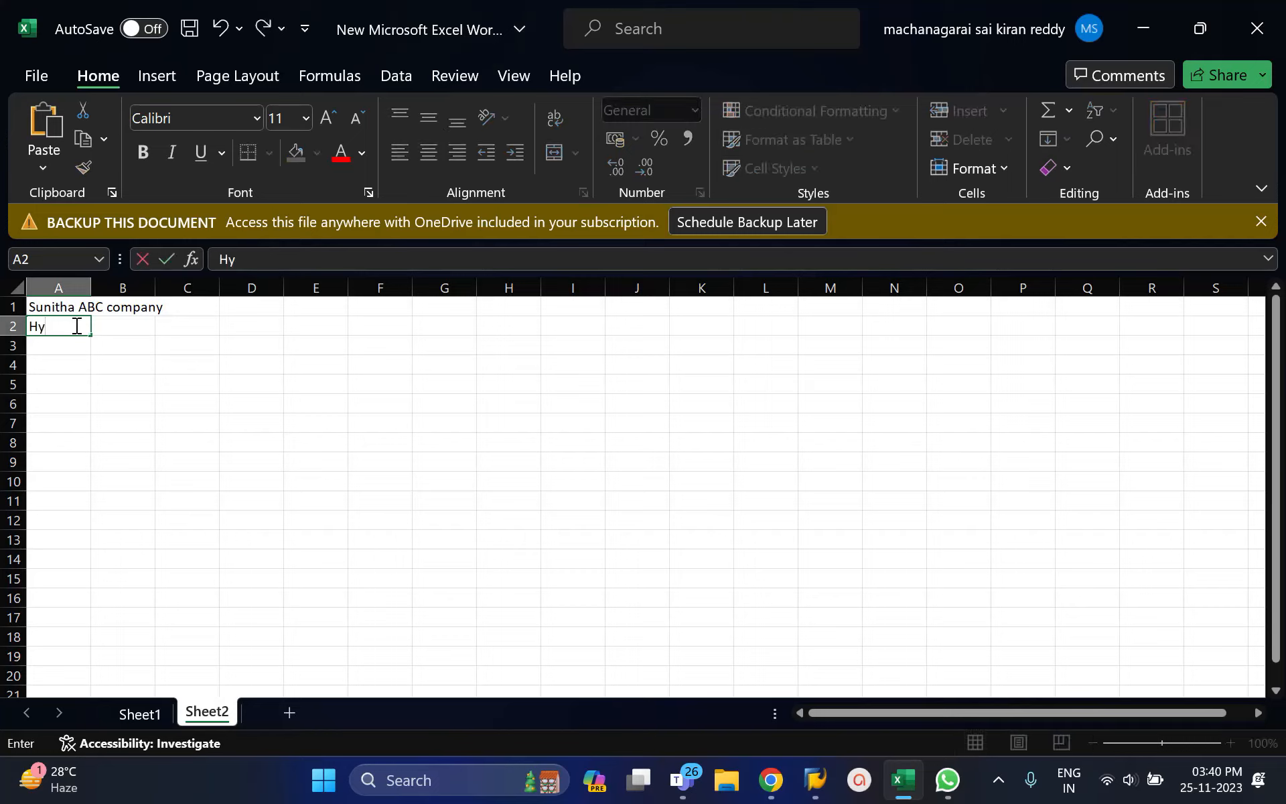
type("derabad")
key("Tab")
type("Bangalaro")
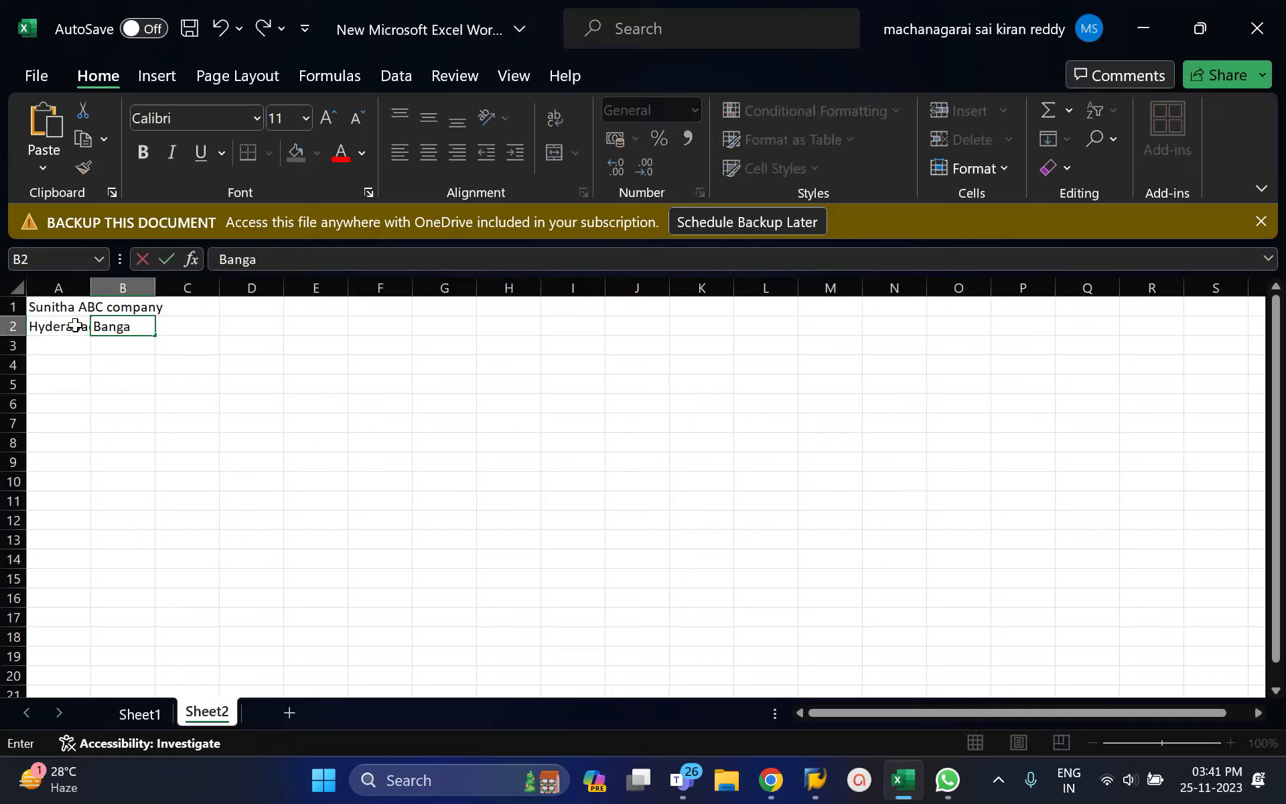
key("Return")
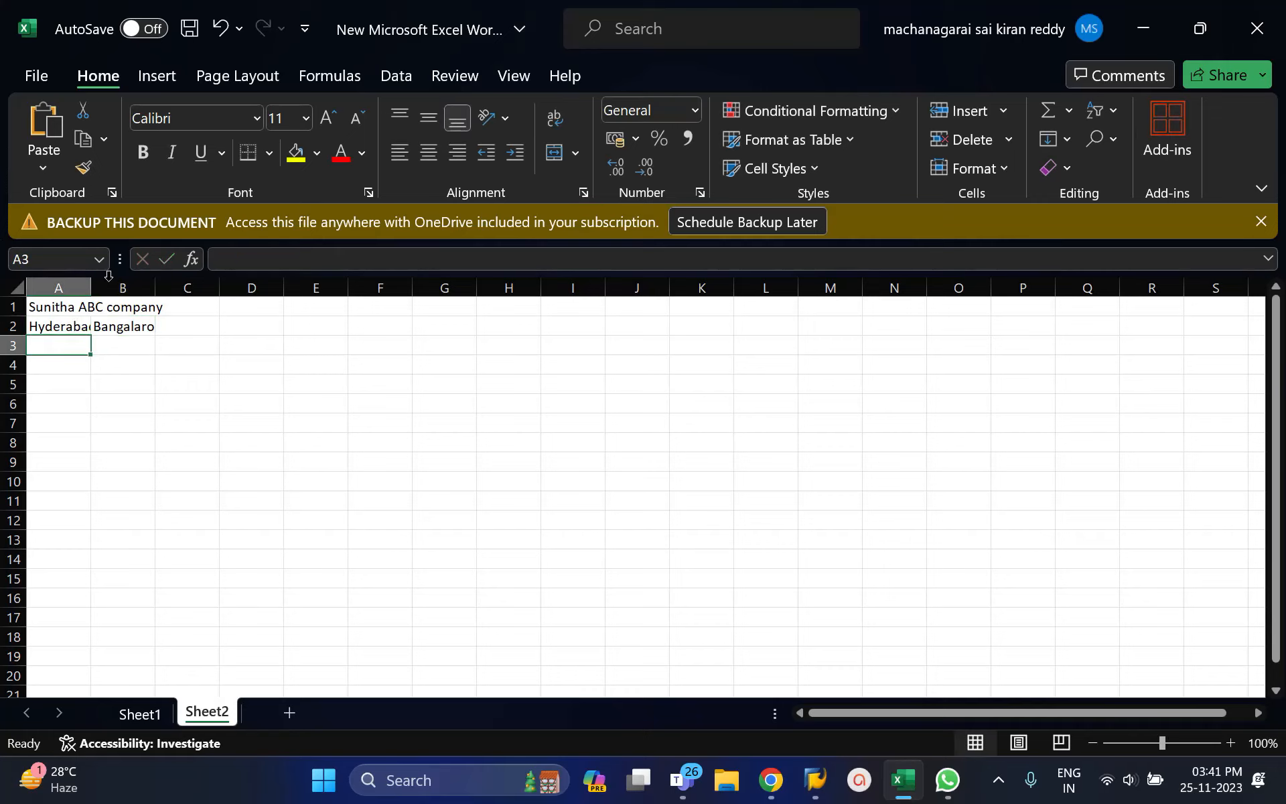
double_click(91, 286)
left_click(114, 308)
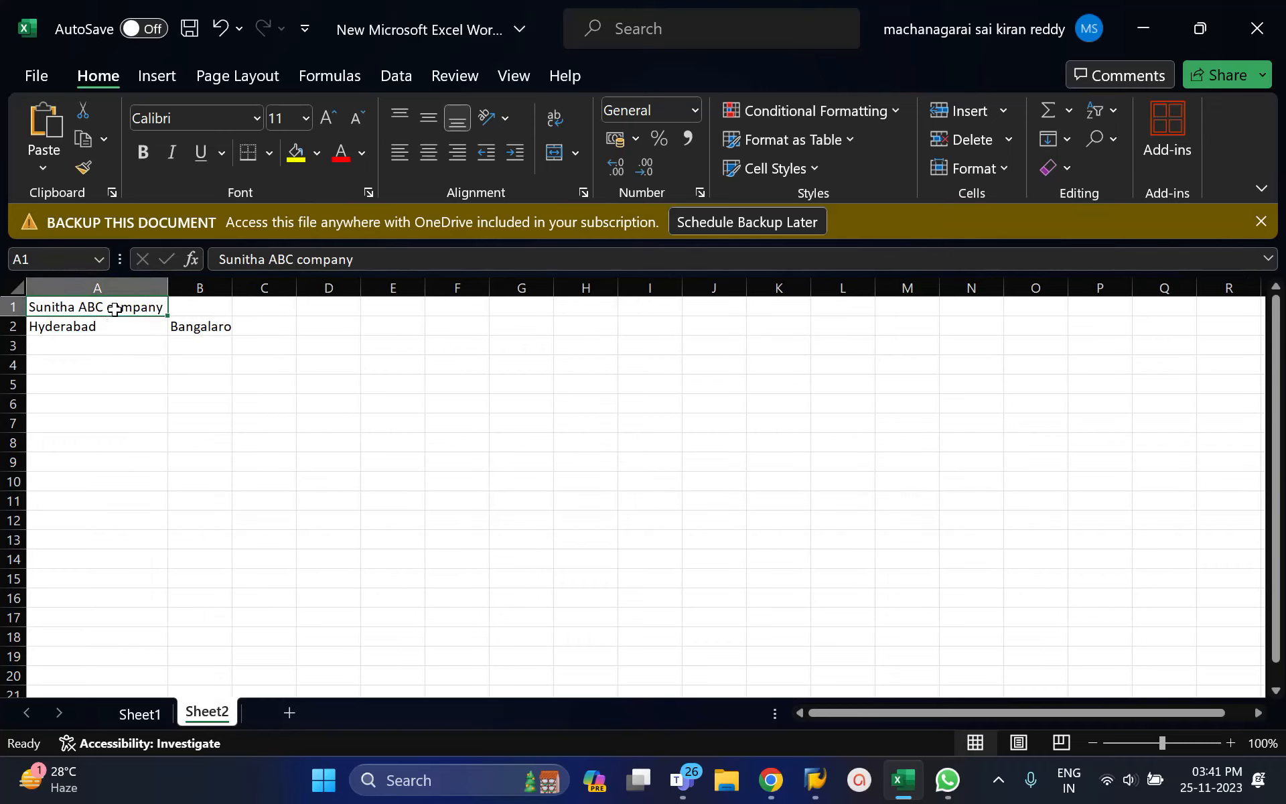
left_click(113, 325)
left_click(207, 324)
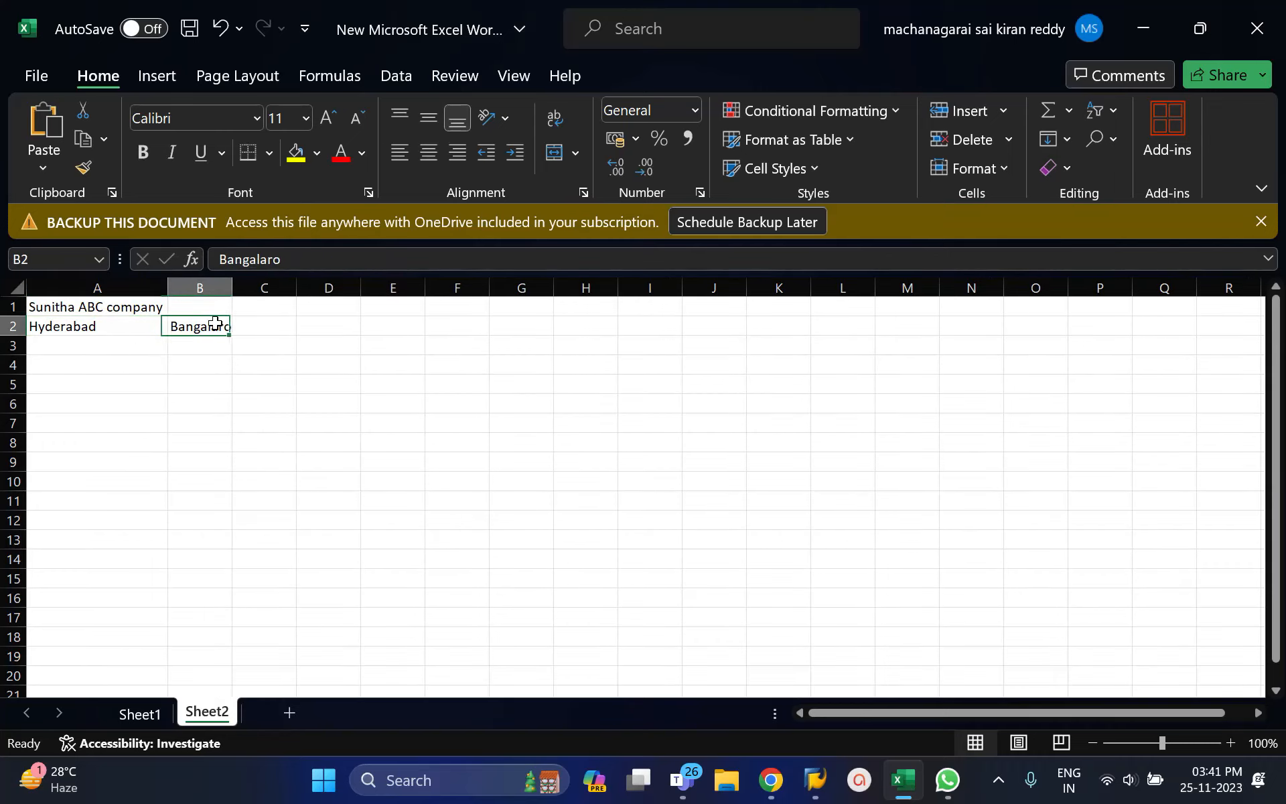
left_click(289, 260)
key("BackSpace")
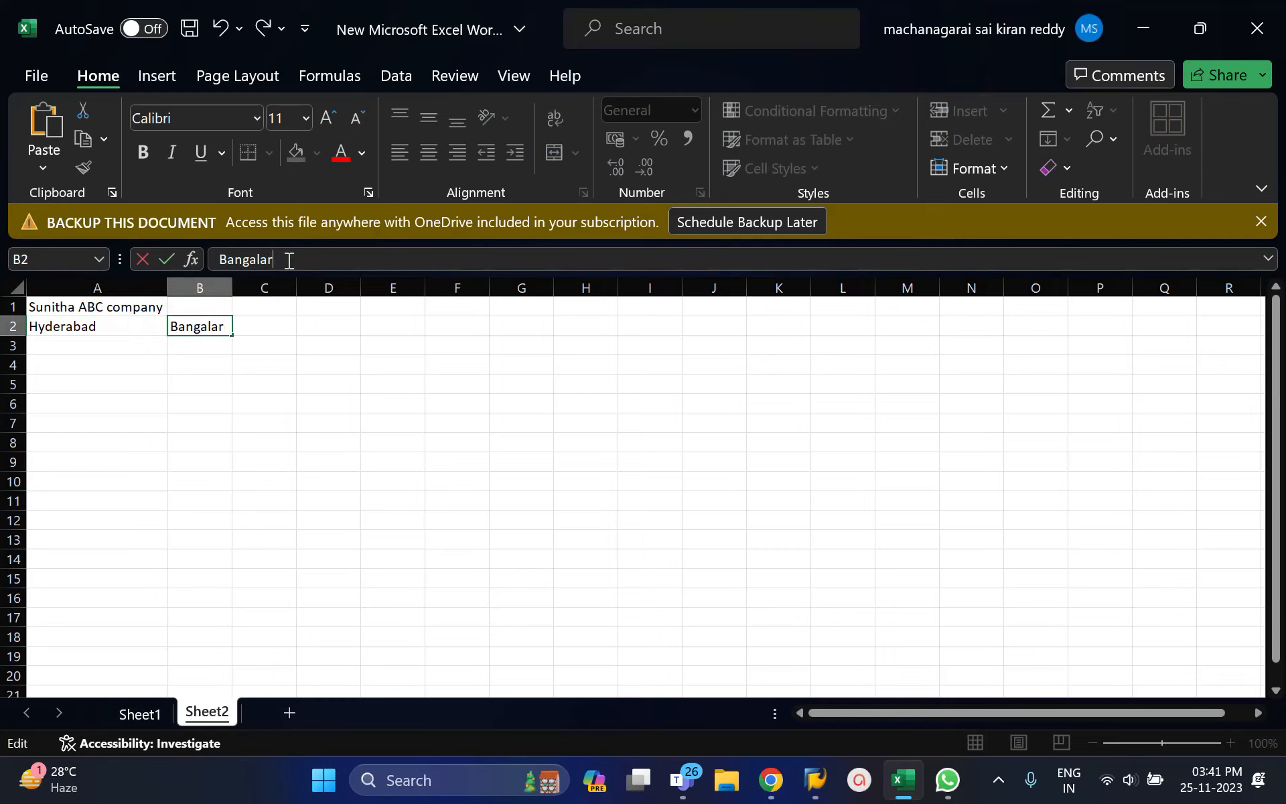
key("BackSpace")
key("BackSpace")
key("BackSpace")
type("ore")
key("Return")
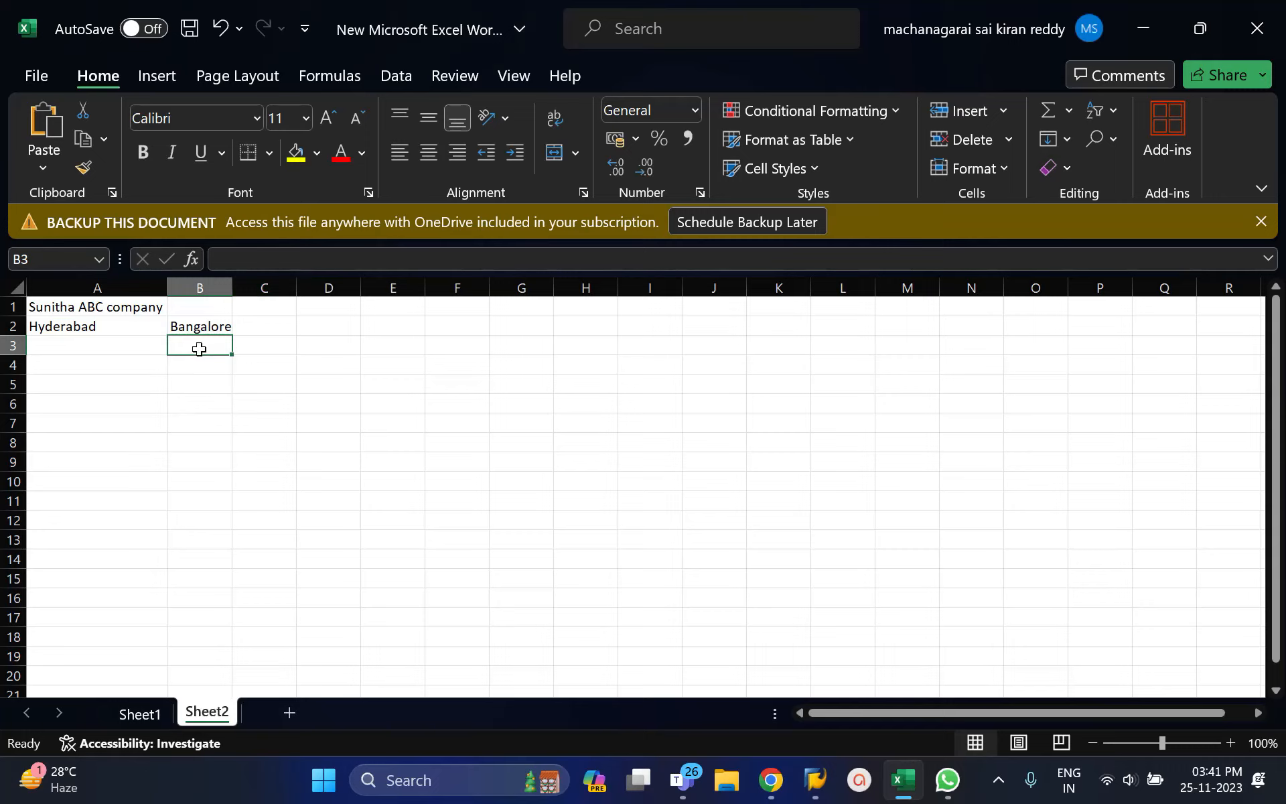
Step: Enter the roles manager and Supervisors in A3 and A4
left_click(113, 350)
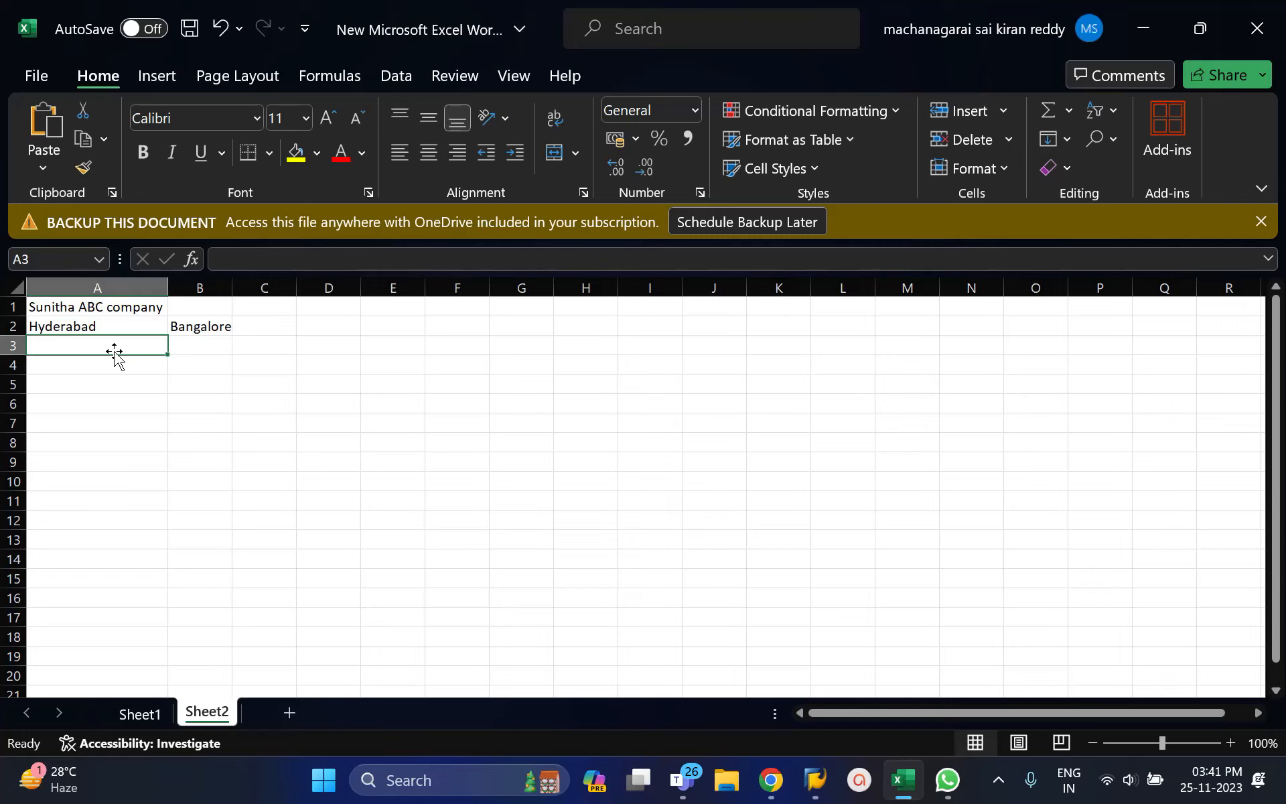
type("mamager")
key("BackSpace")
key("BackSpace")
key("BackSpace")
key("BackSpace")
key("BackSpace")
key("BackSpace")
type("anger")
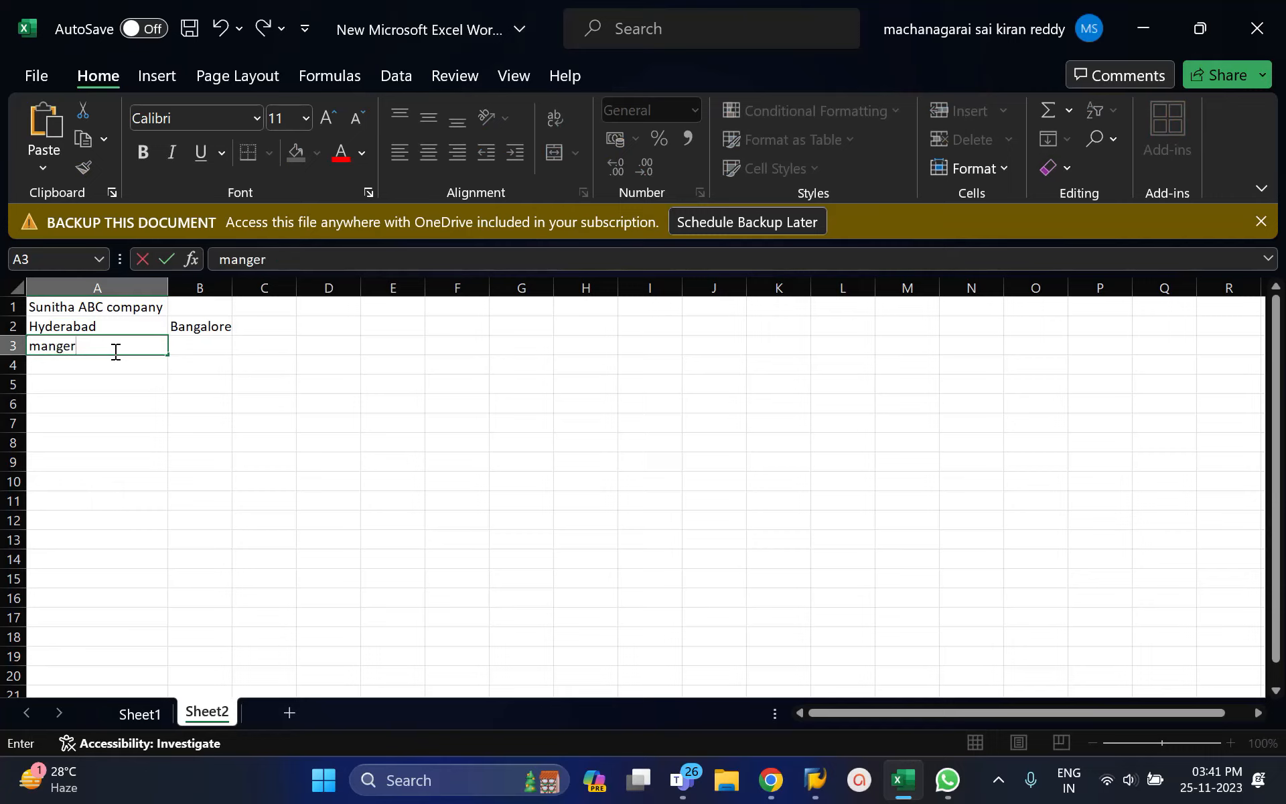
key("BackSpace")
key("BackSpace")
key("BackSpace")
type("ager")
key("Return")
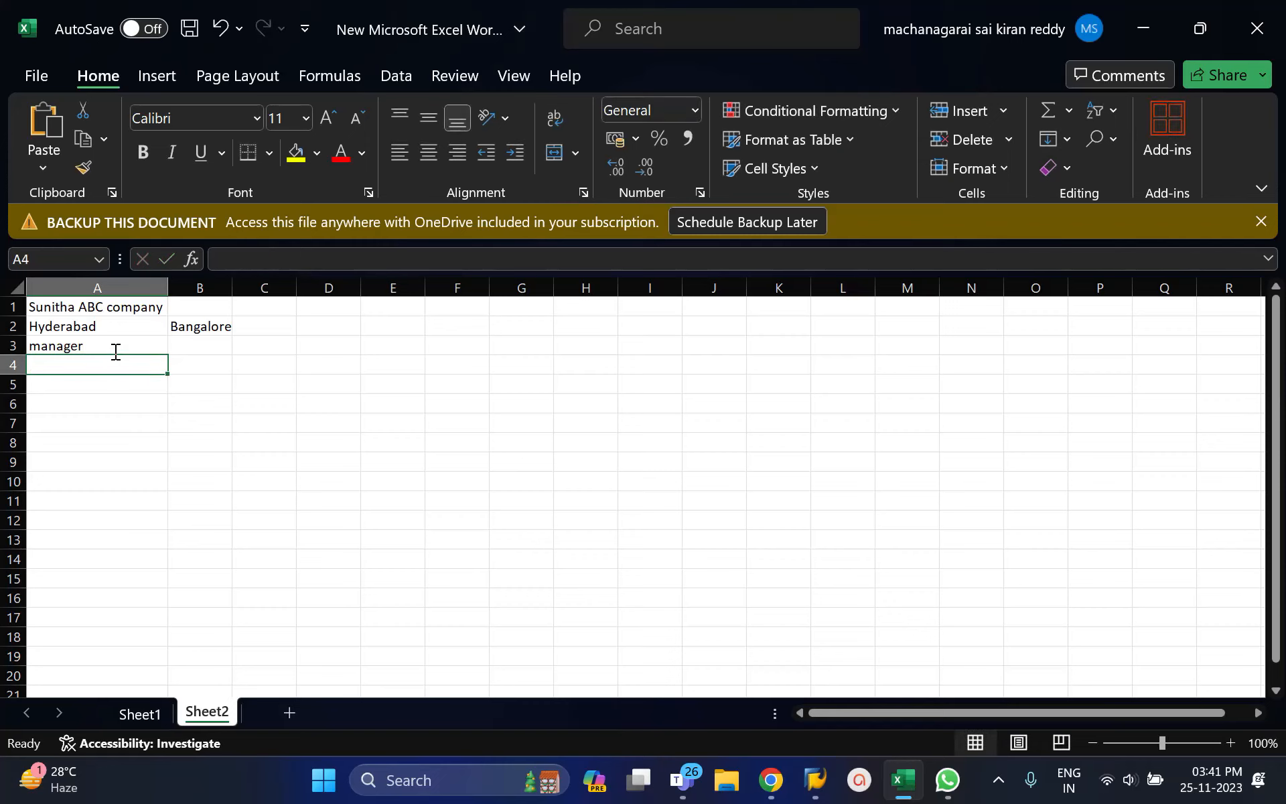
type("Superbv")
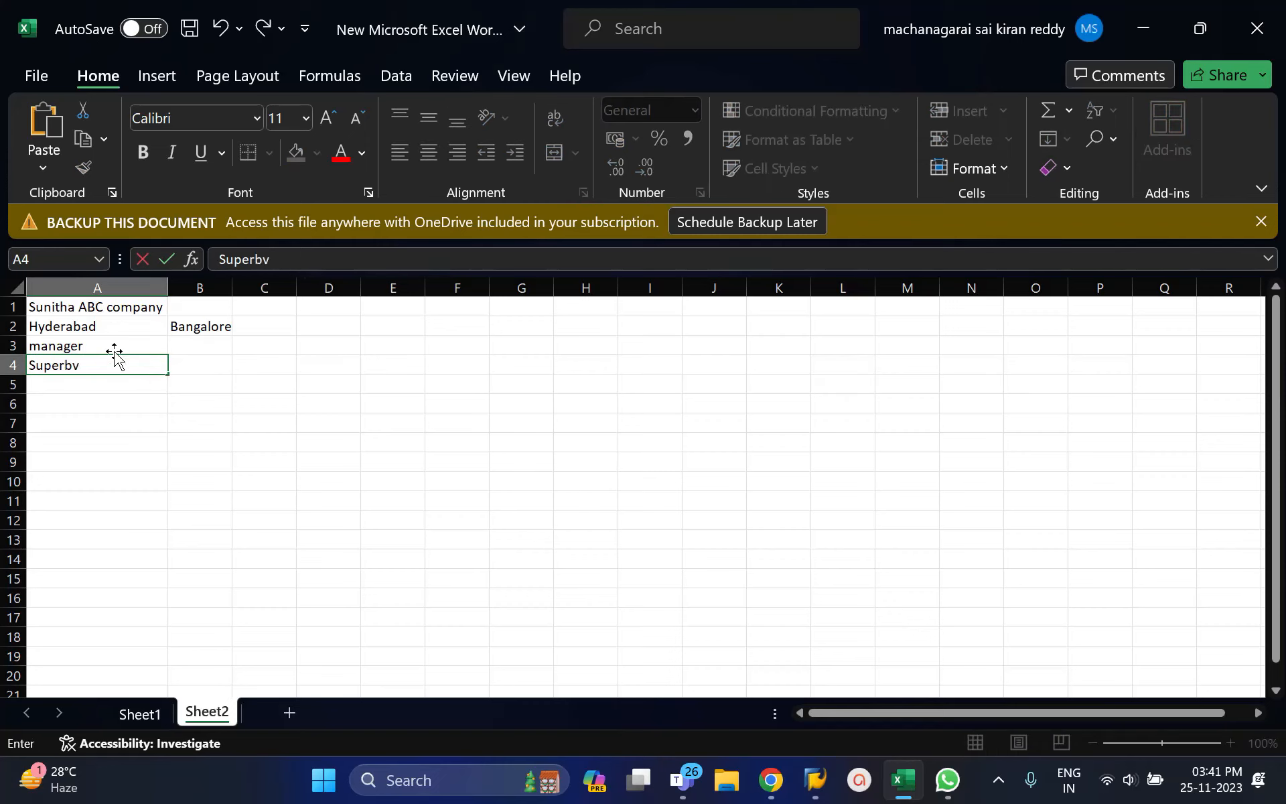
key("BackSpace")
key("BackSpace")
type("vio")
key("BackSpace")
type("sors")
key("Return")
Step: Add Labour staff, HR, Finance/Ca and CEO in A5:A8, then select the role list
type("Laboutr")
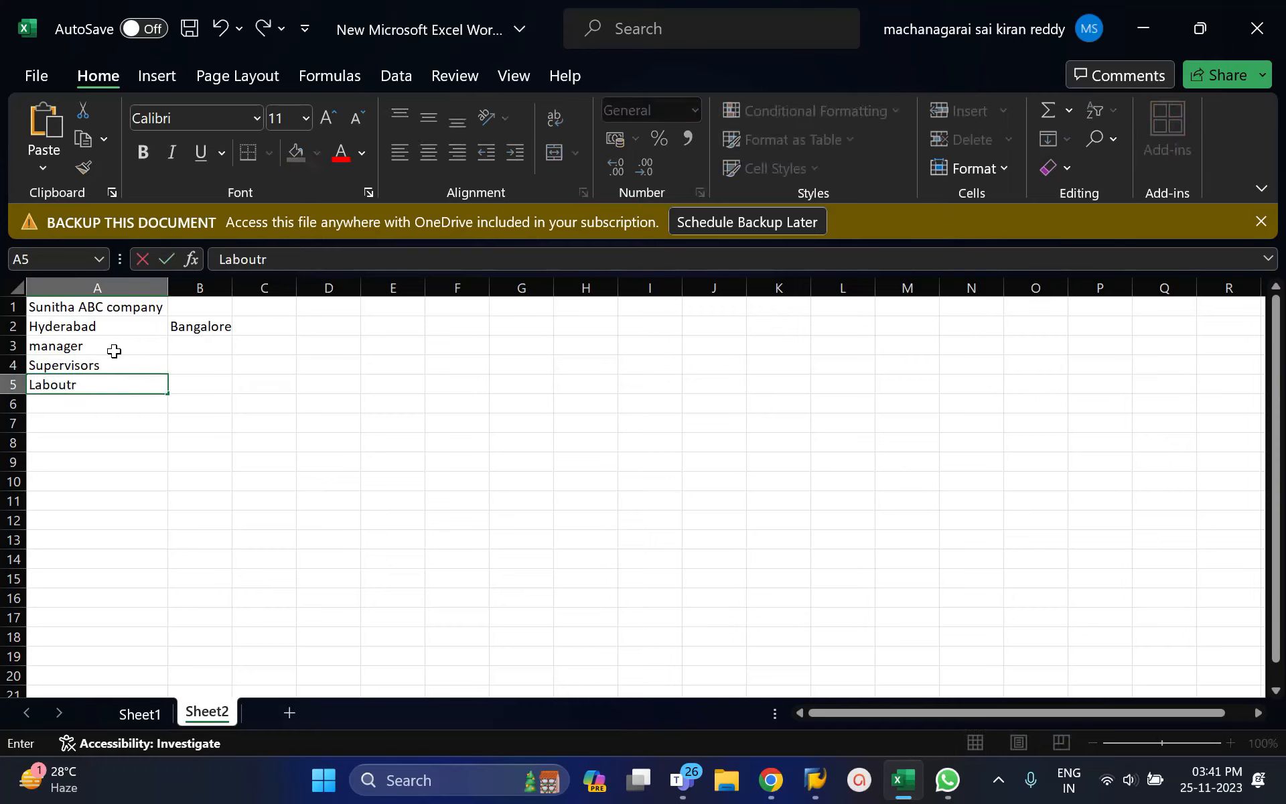
key("BackSpace")
key("BackSpace")
type("r stagf")
key("BackSpace")
key("BackSpace")
type("ff")
key("Return")
type("HR")
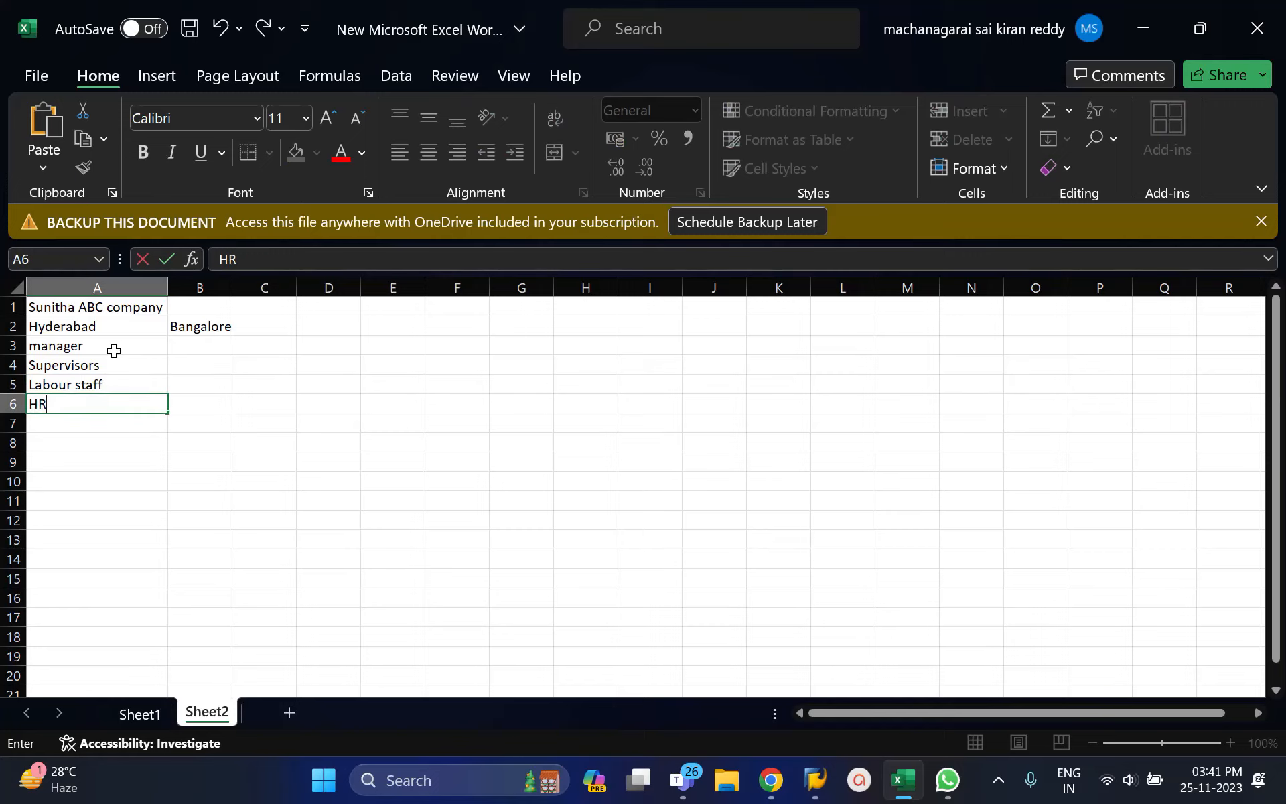
key("Return")
type("Finance")
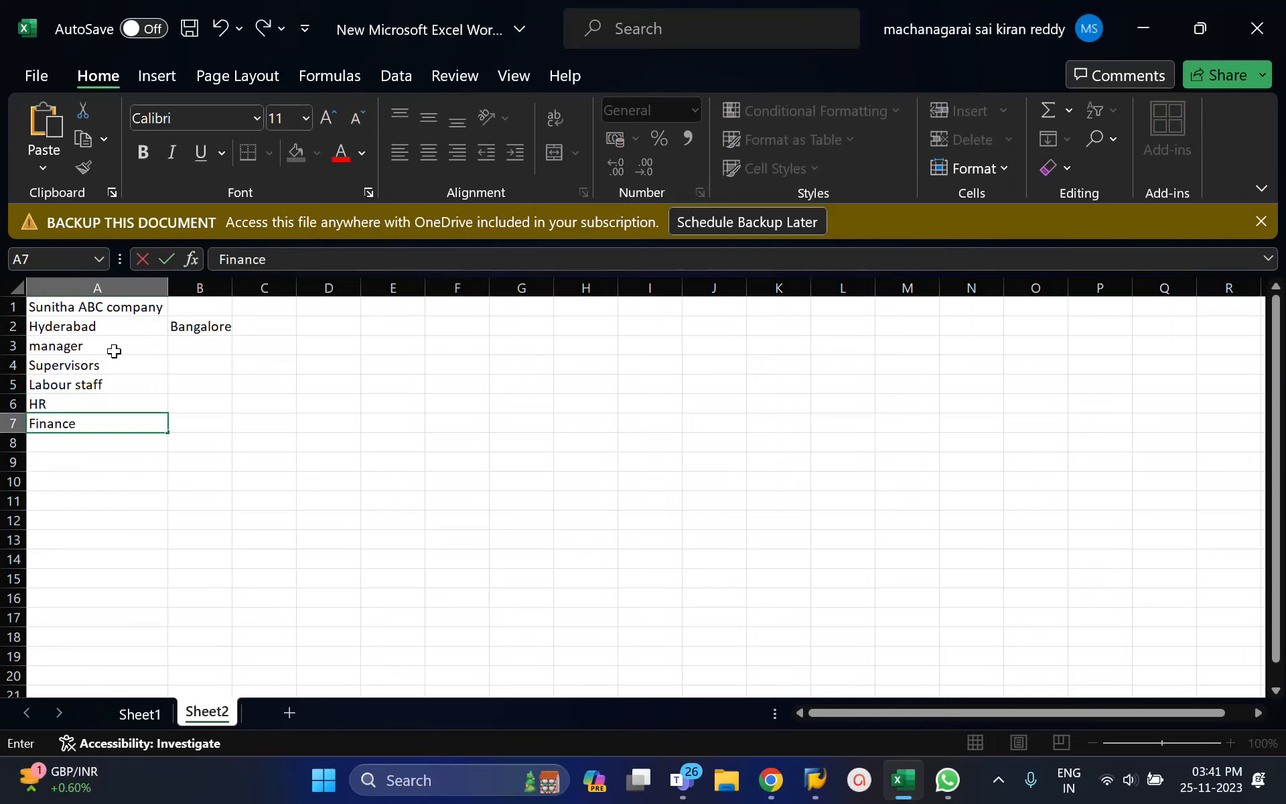
type("/Ca")
key("Return")
type("CEO")
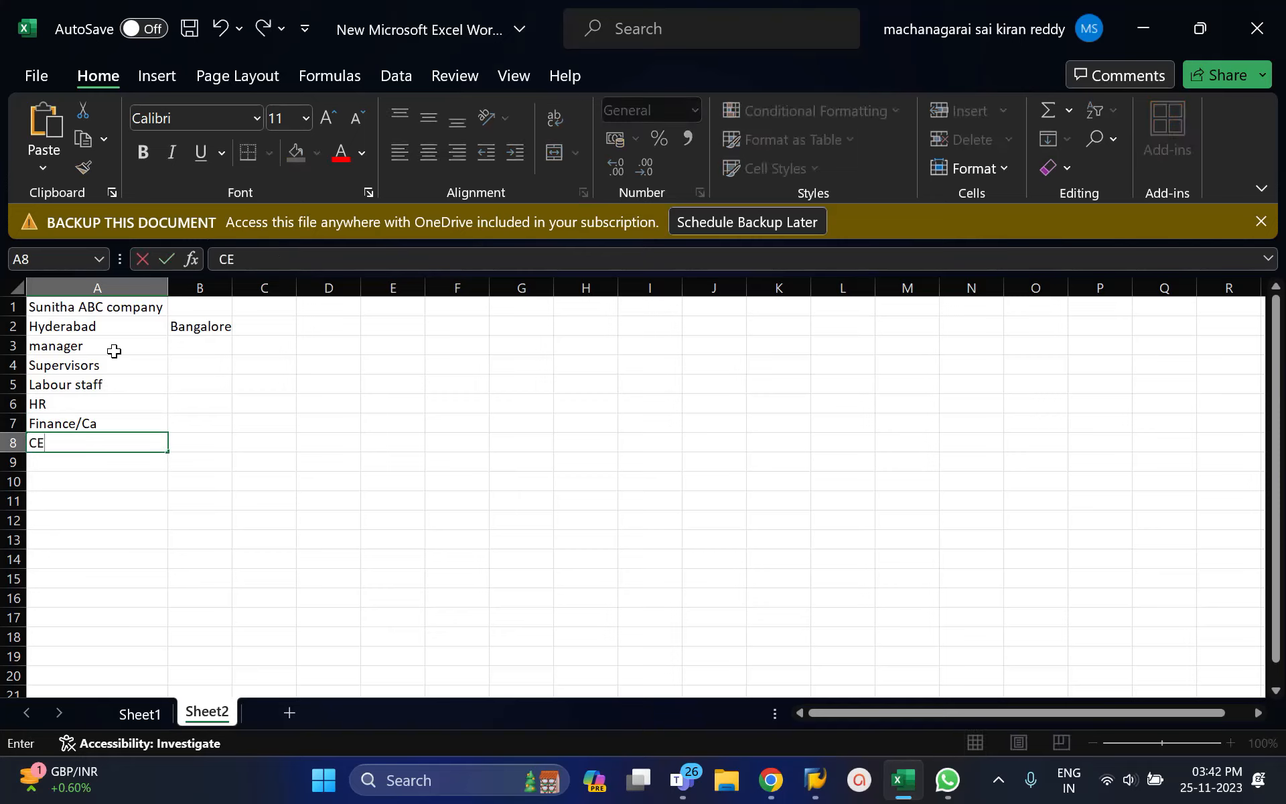
key("Return")
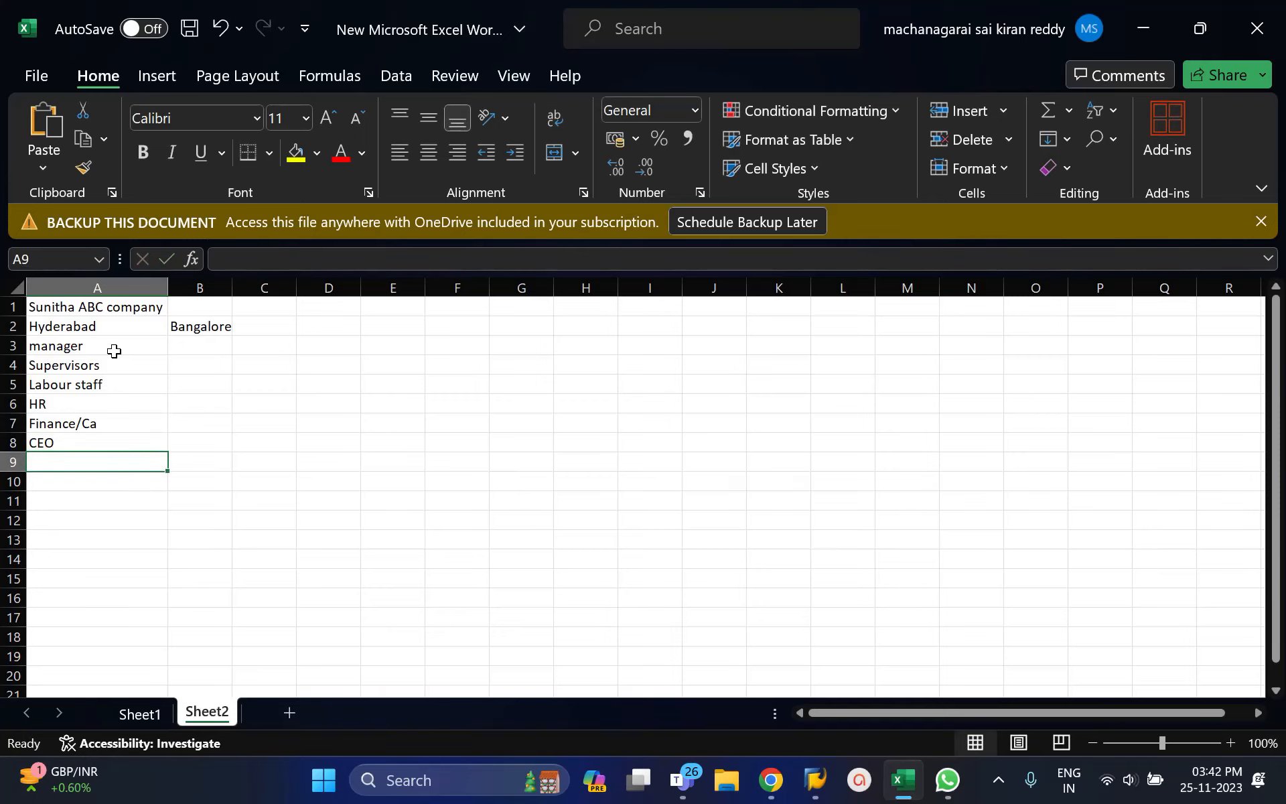
left_click_drag(94, 344, 101, 441)
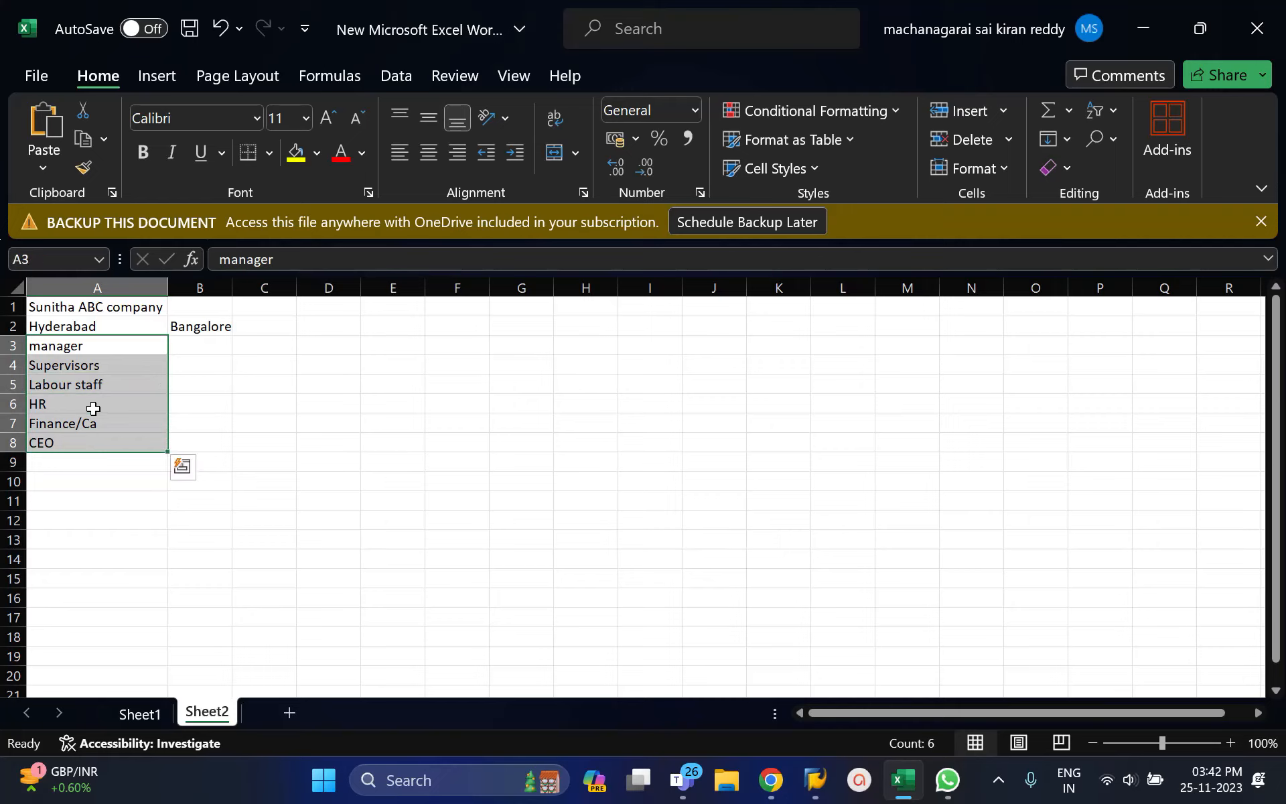
Step: Enter Fulltime in B3 and Parttime in B4 under Bangalore
left_click(202, 345)
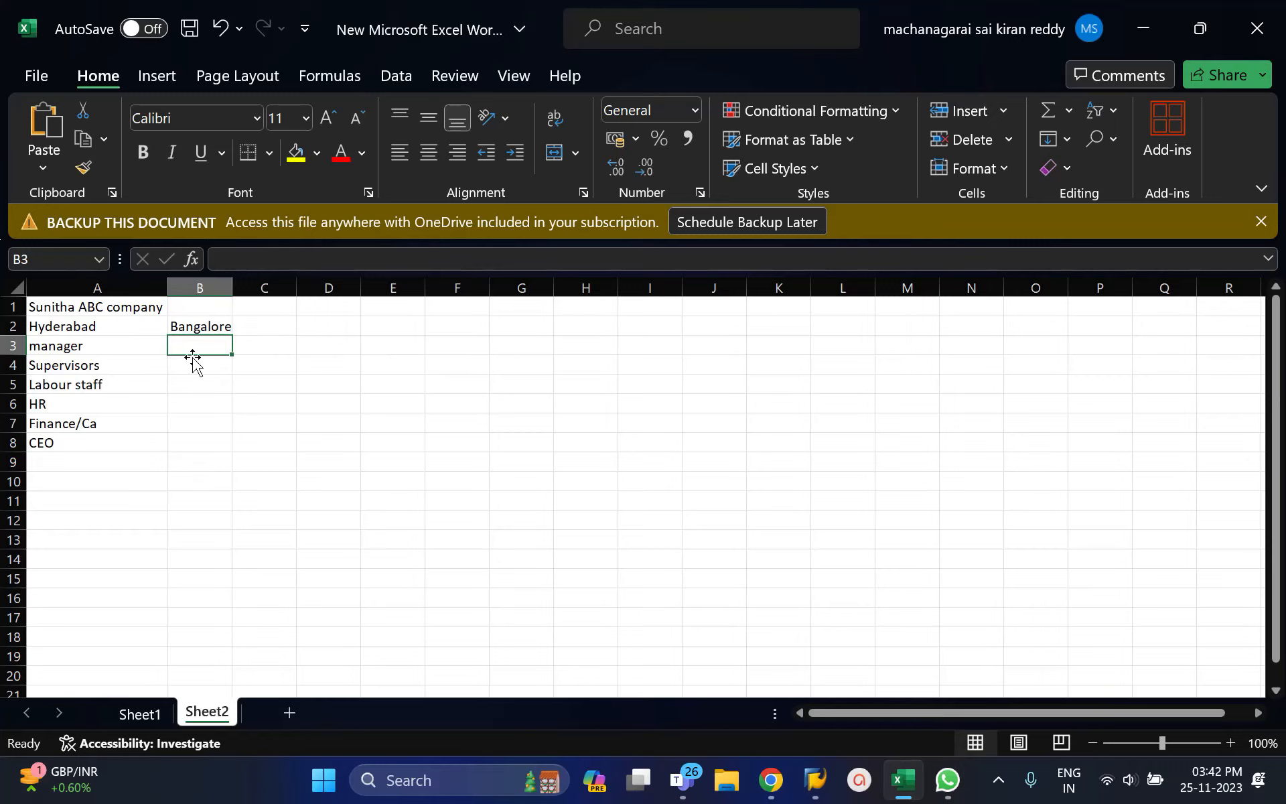
type("F")
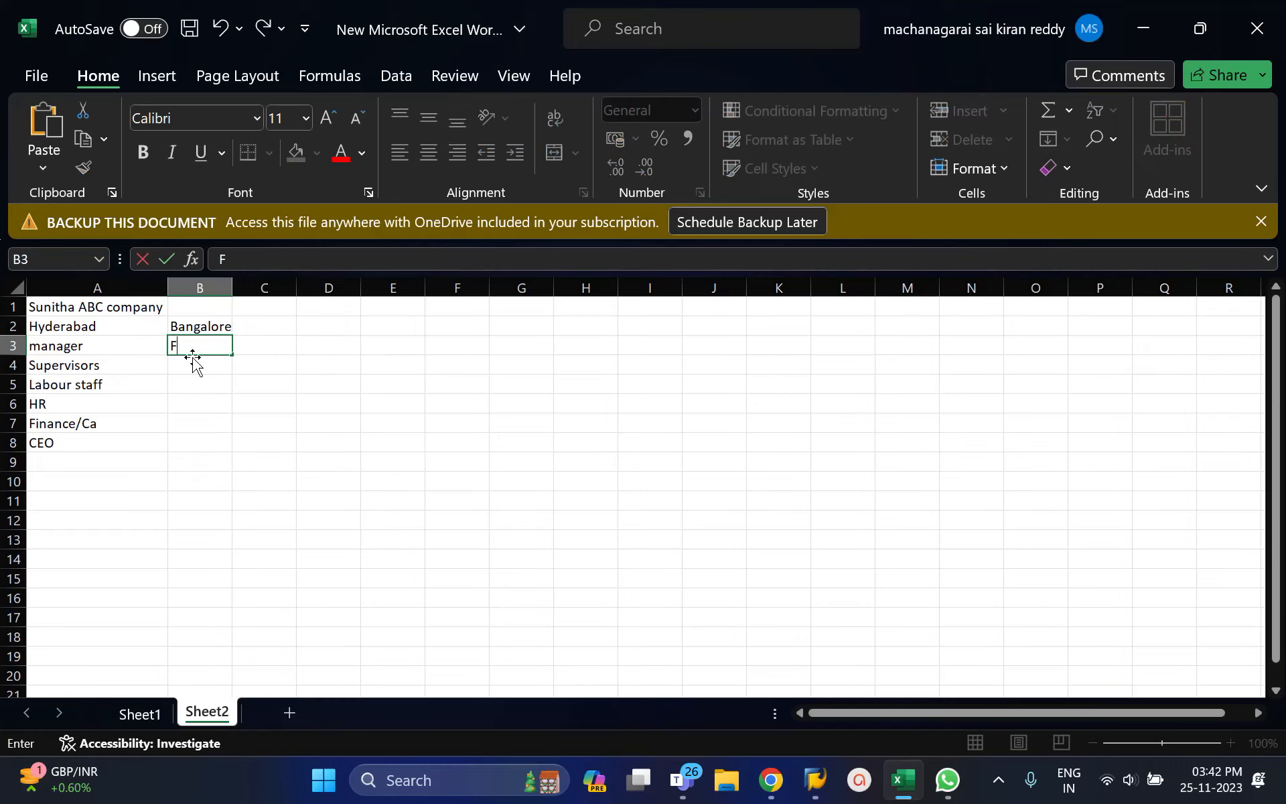
type("ulltime")
key("Return")
type("Patrt")
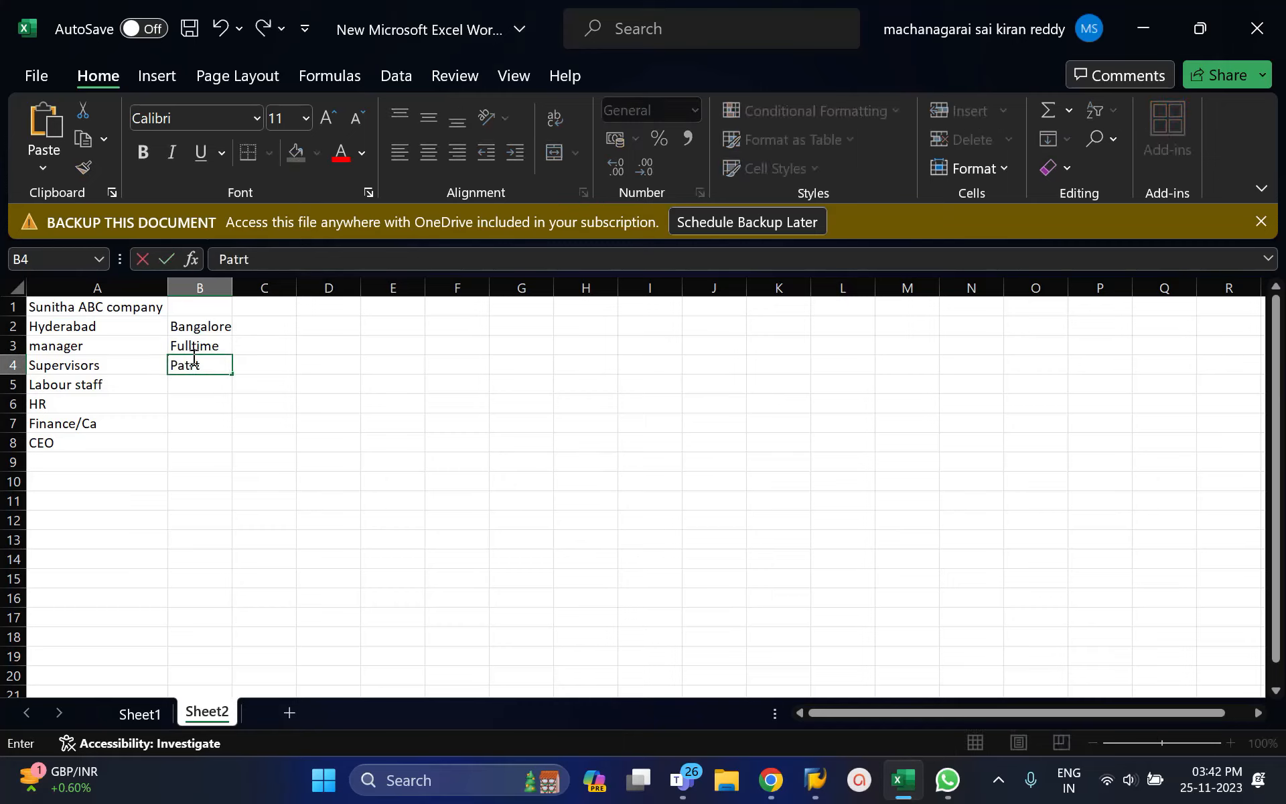
type("ime")
key("BackSpace")
key("BackSpace")
key("BackSpace")
key("BackSpace")
key("BackSpace")
key("BackSpace")
type("rttime")
key("Return")
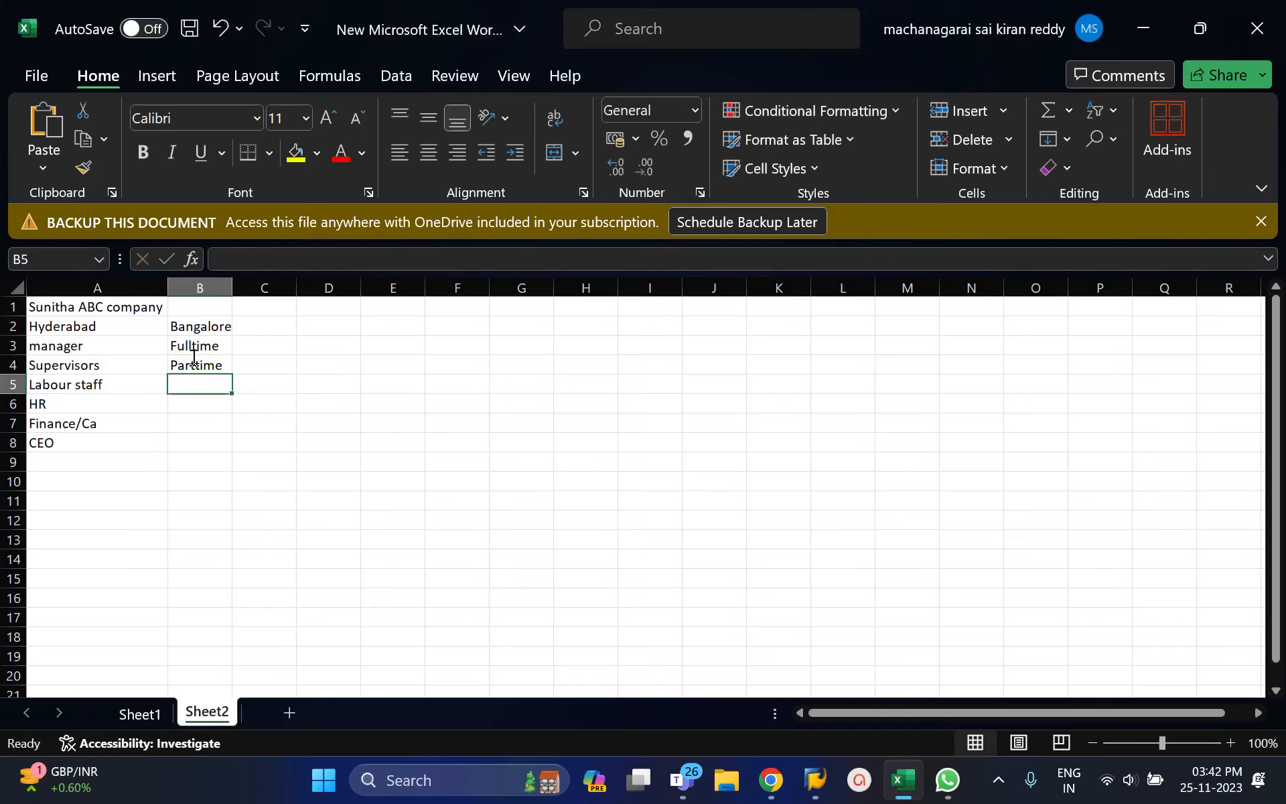
Step: Add interns in cell B9, then select and deselect entries in column A
left_click(199, 464)
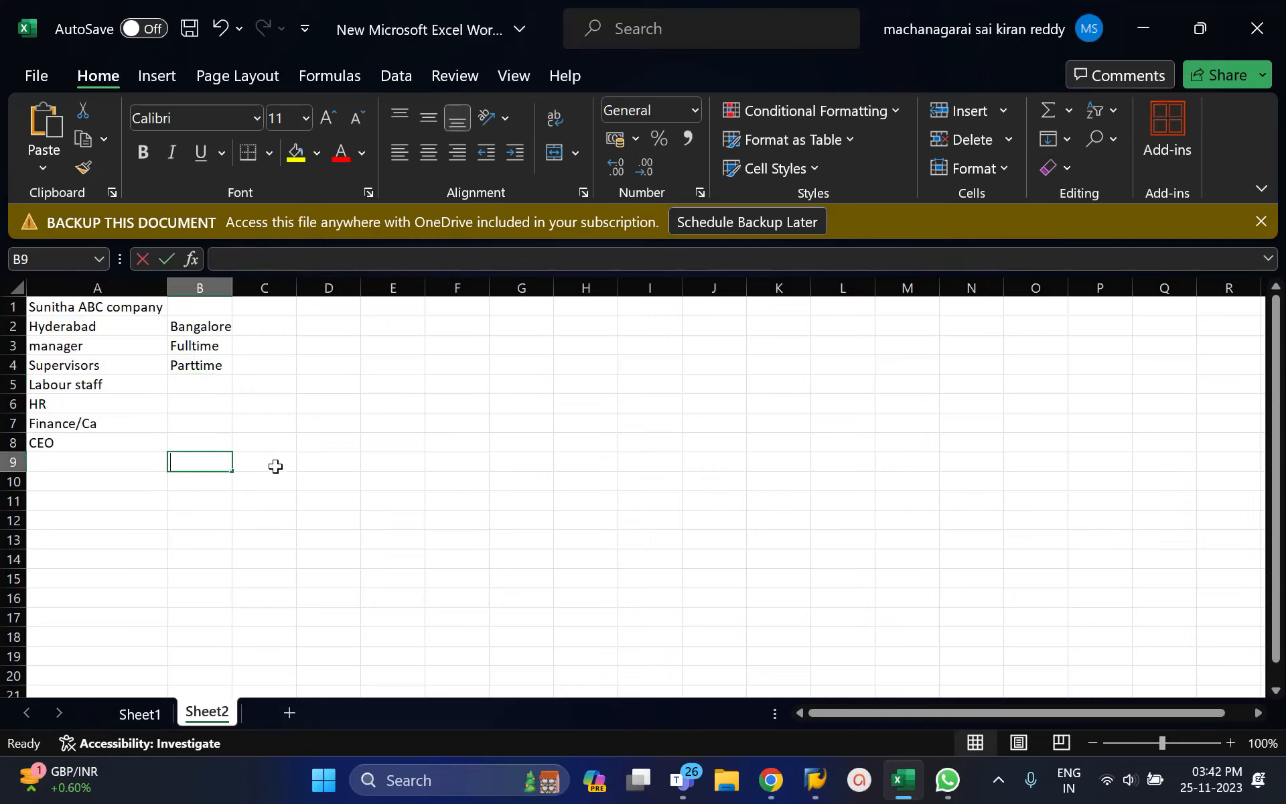
type("interns")
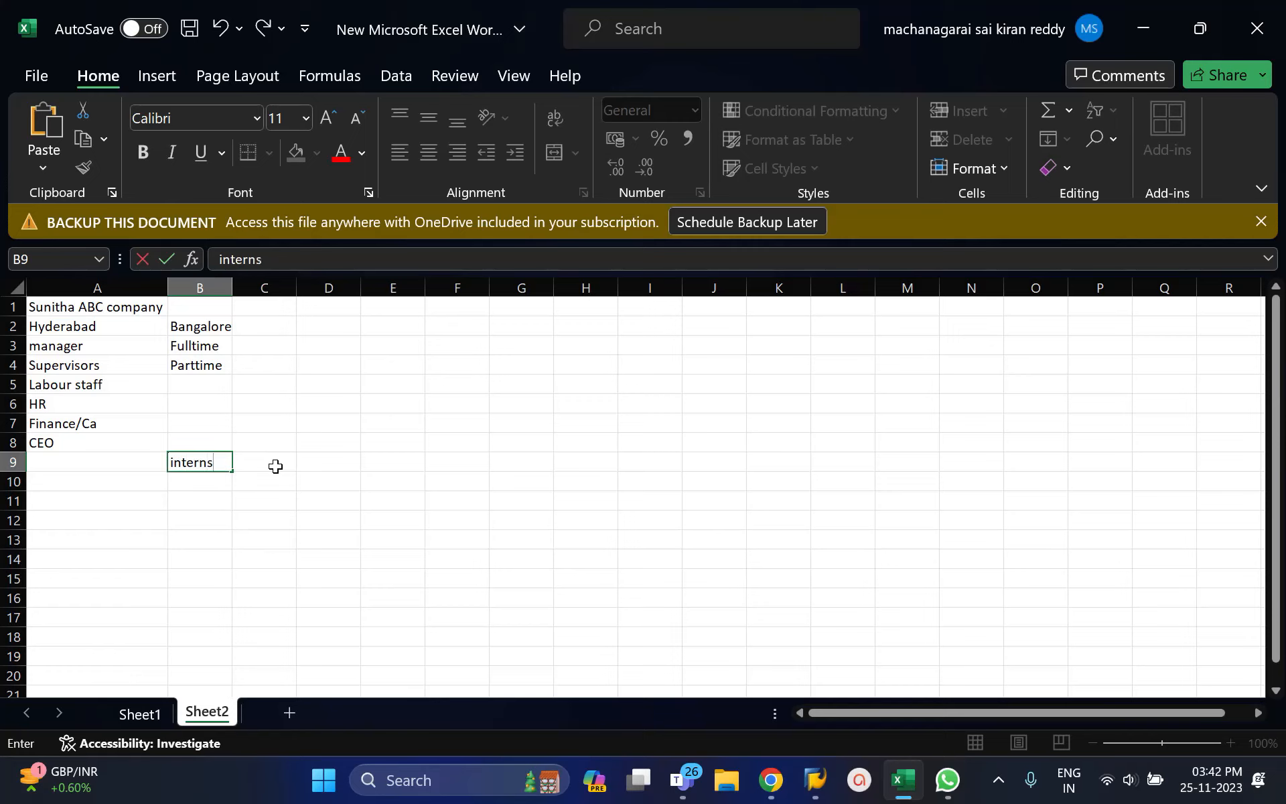
key("Return")
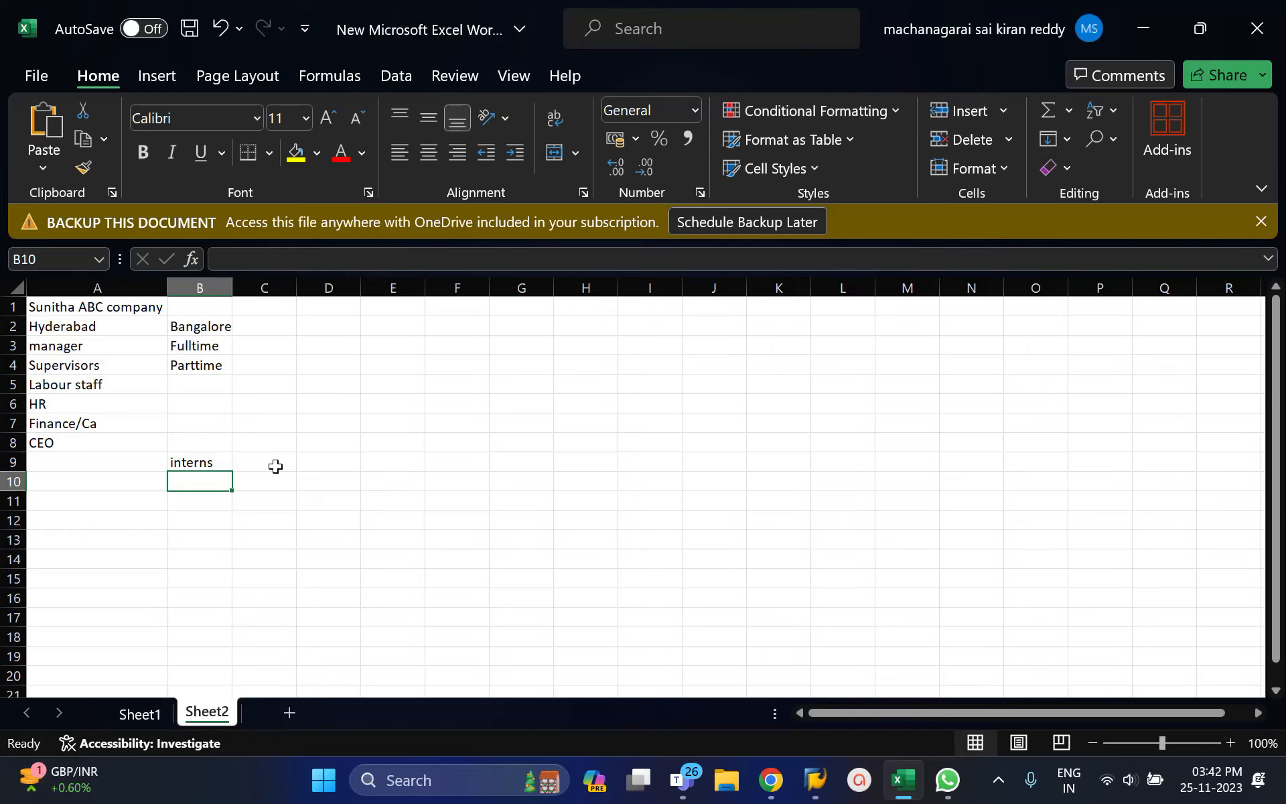
left_click_drag(59, 304, 183, 461)
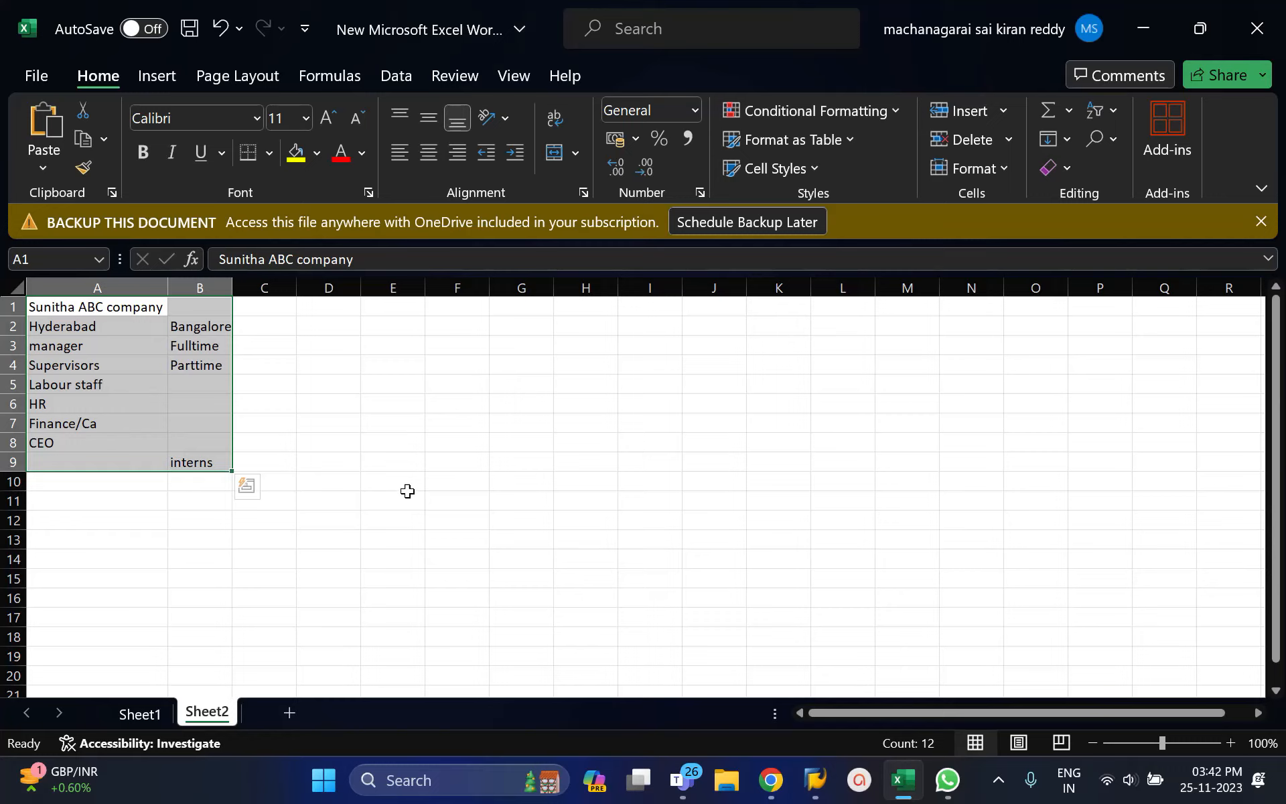
left_click(102, 307)
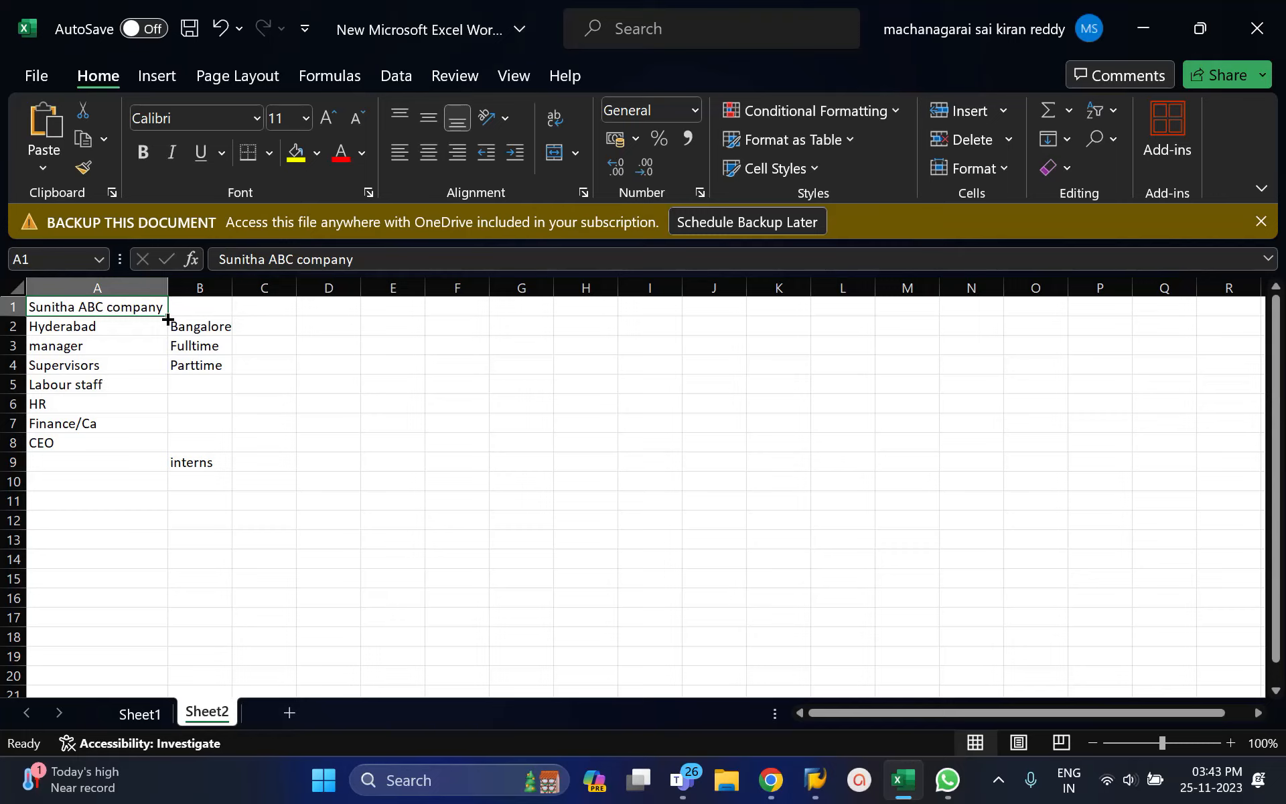
left_click(61, 289)
left_click(656, 493)
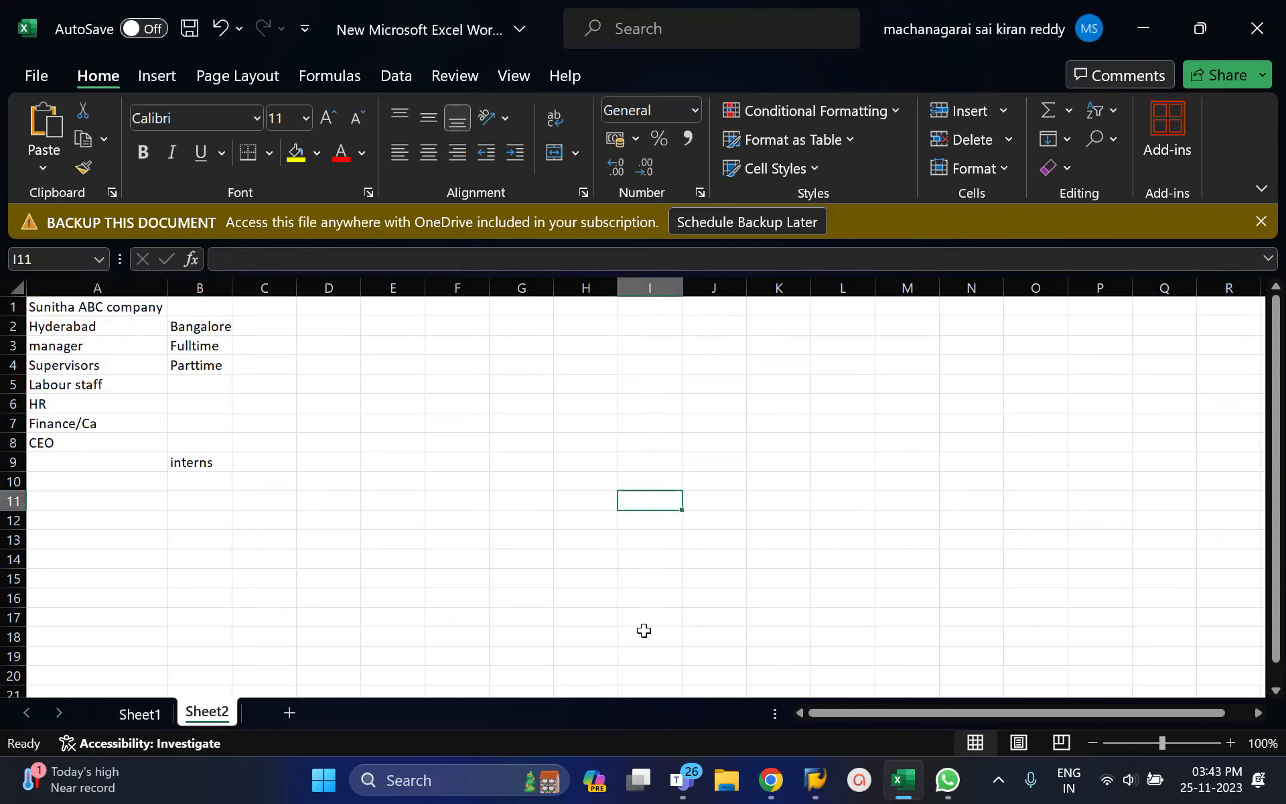
Step: Restore the SAP Easy Access window from full screen and move it to the right
mouse_move(814, 779)
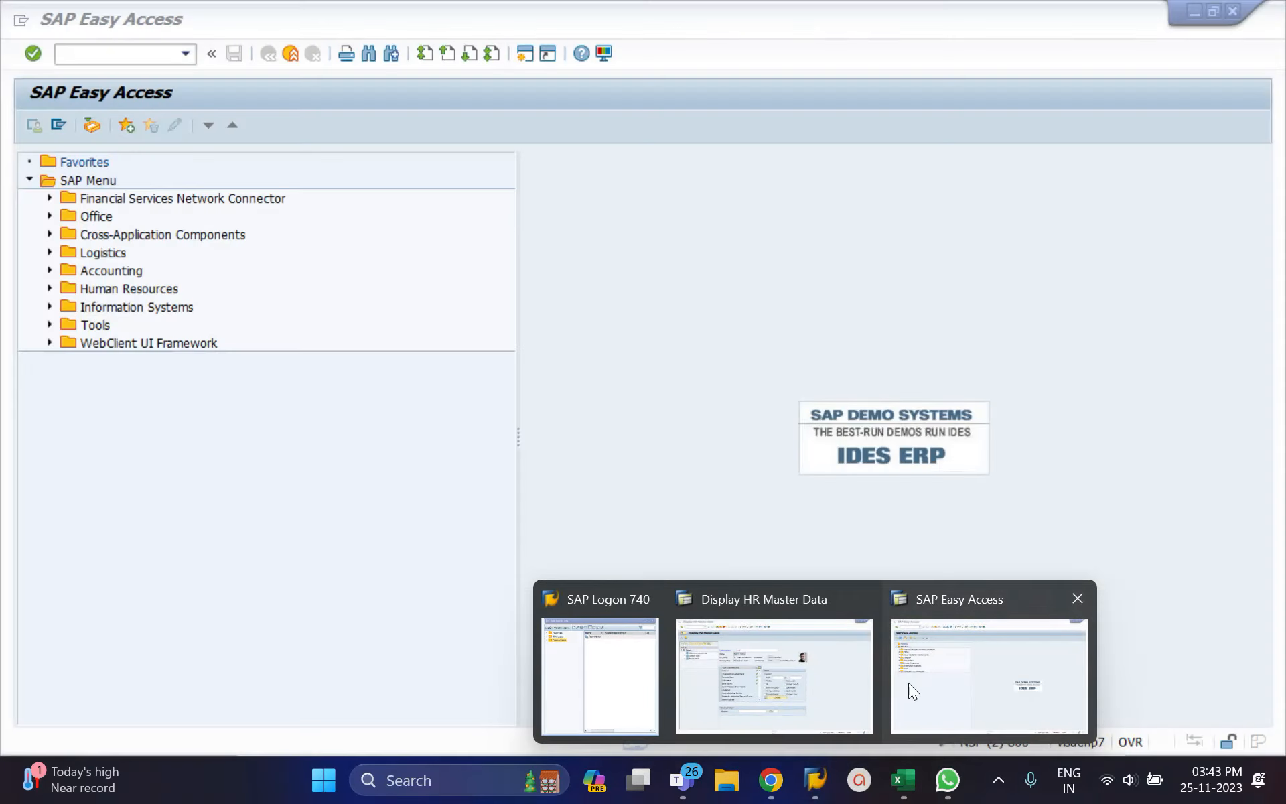
left_click(908, 682)
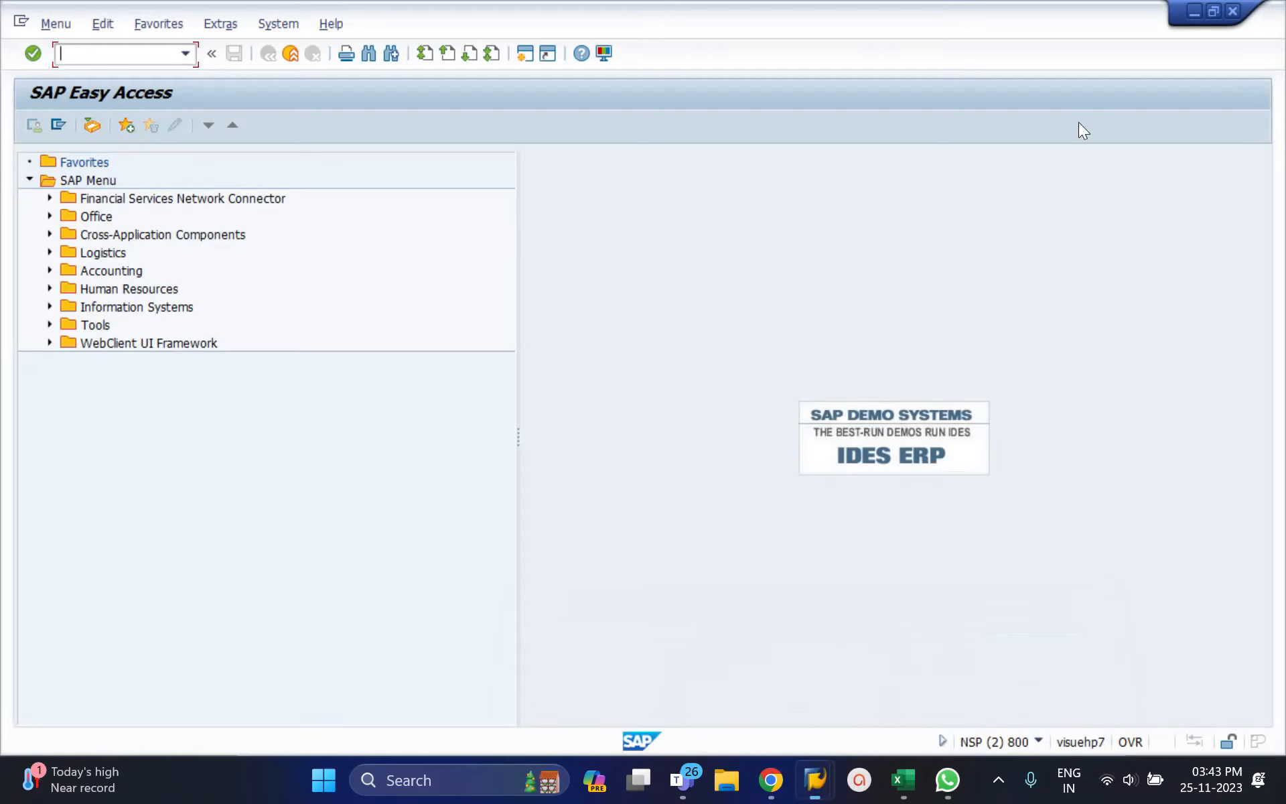
left_click(1206, 16)
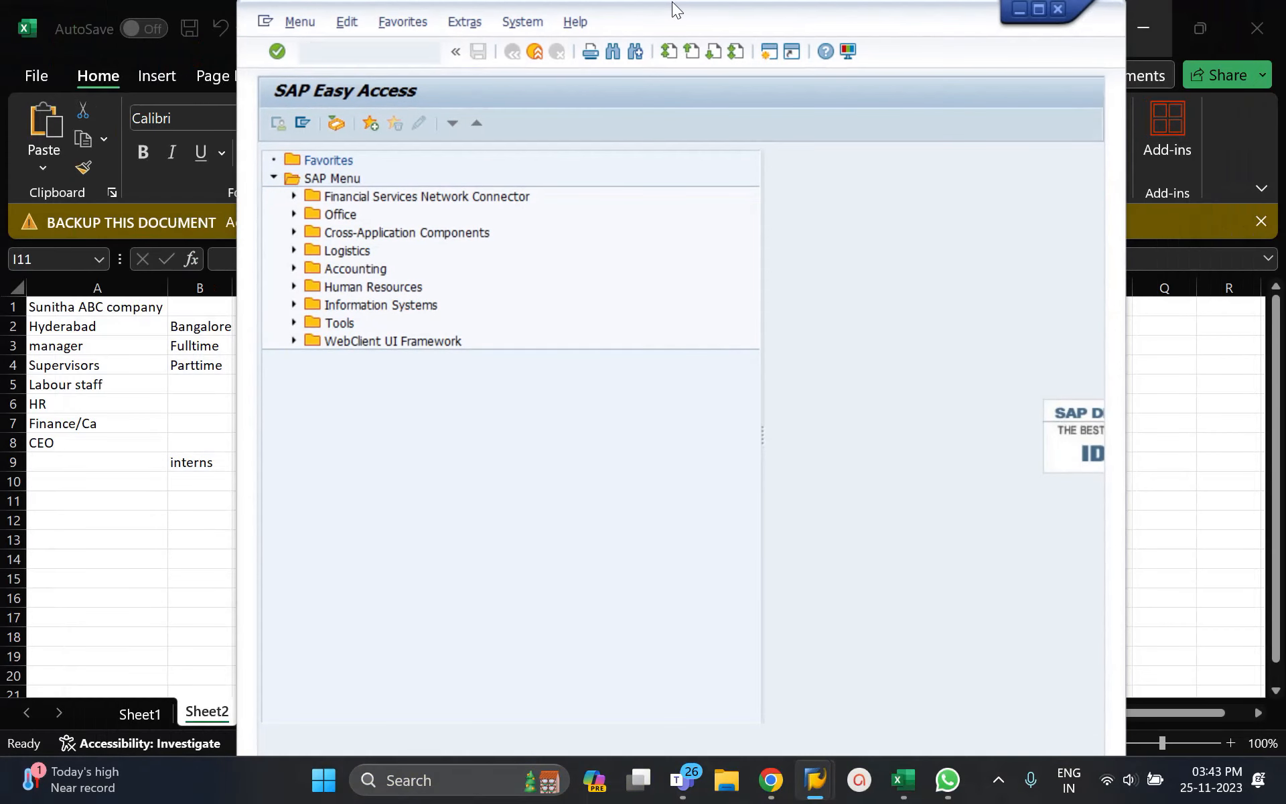
left_click_drag(671, 13, 836, 44)
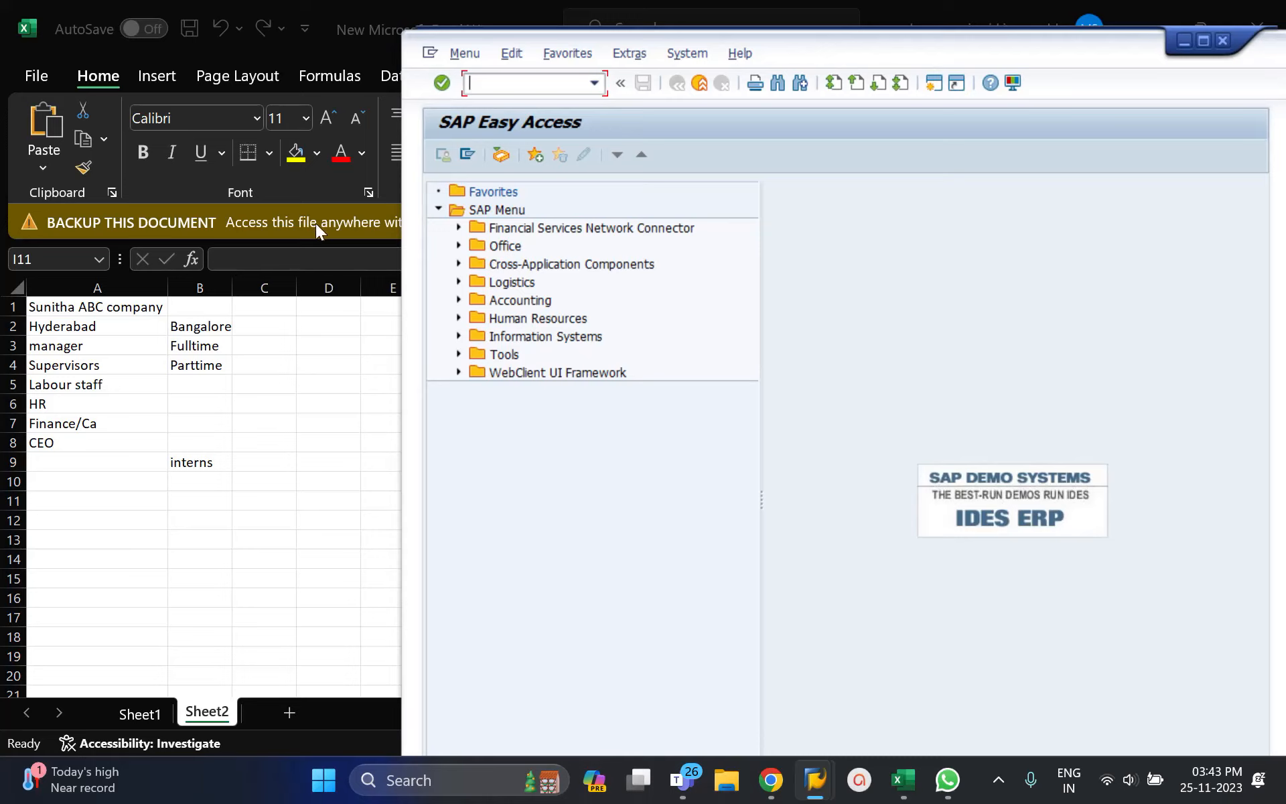
Step: Select cells A1:A4 in the spreadsheet, then switch back to the SAP window
left_click(80, 312)
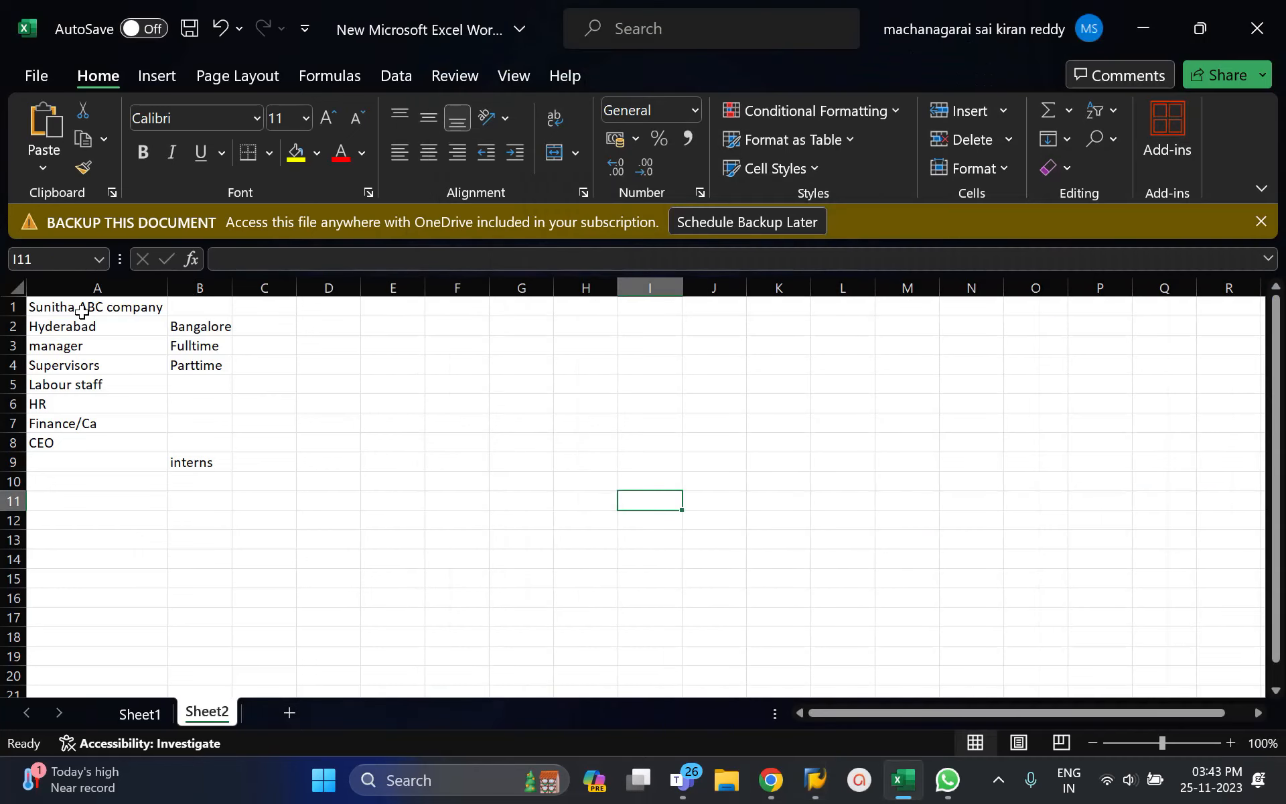
left_click_drag(64, 306, 196, 462)
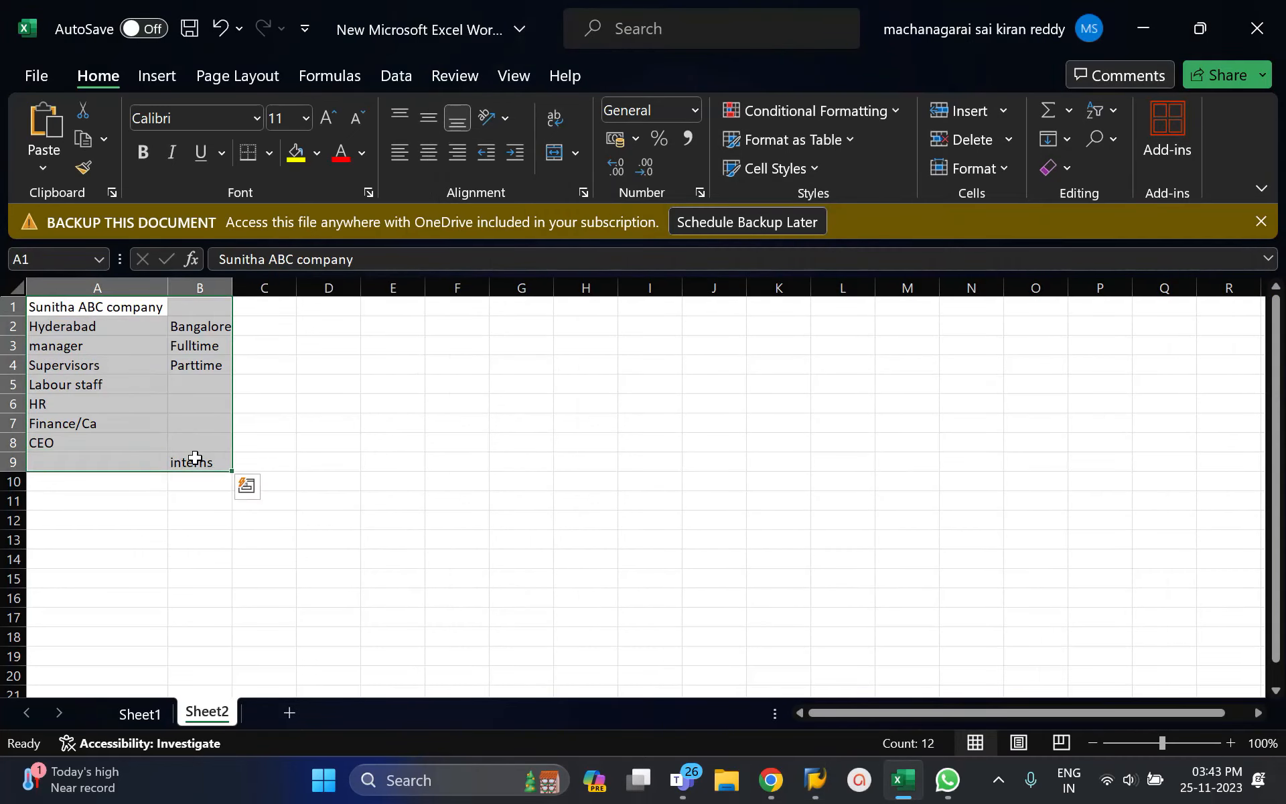
key("alt+Tab")
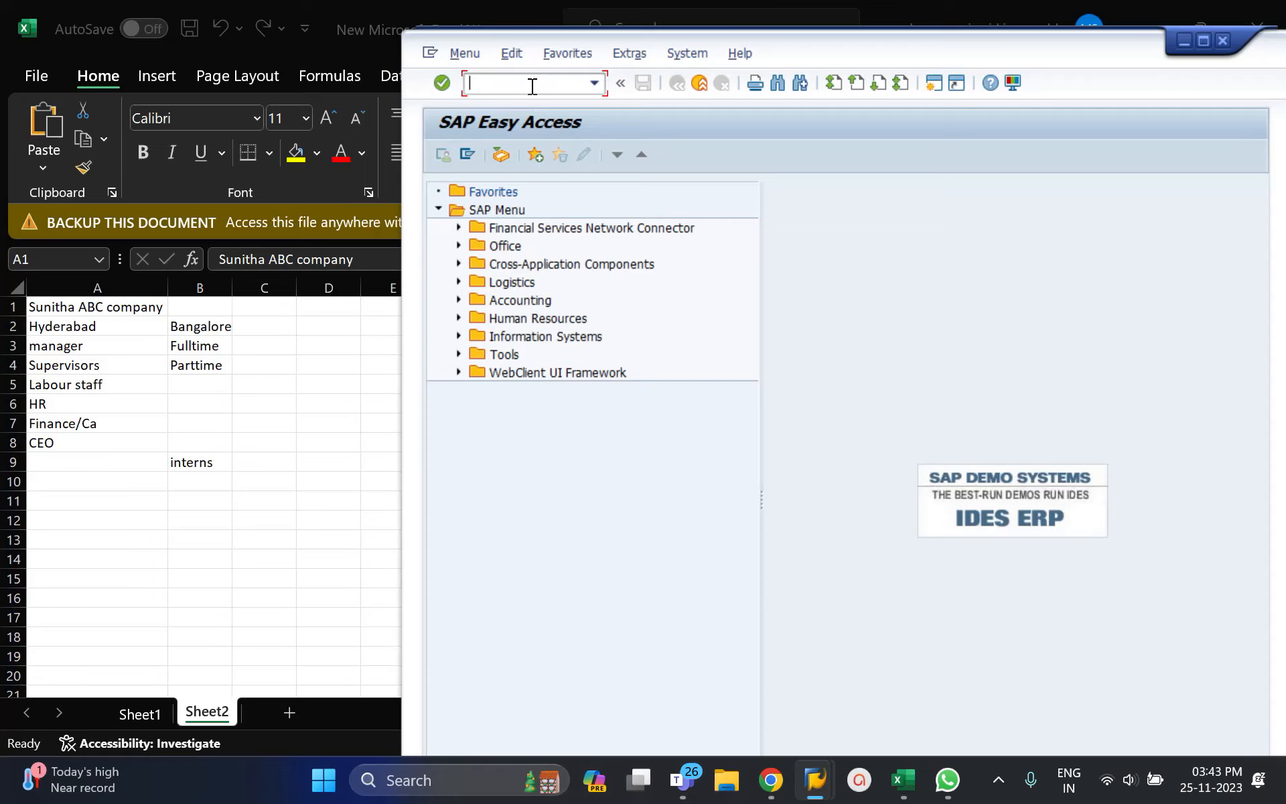
Step: Run transaction SPRO and open the SAP Reference IMG
type("spro")
key("Return")
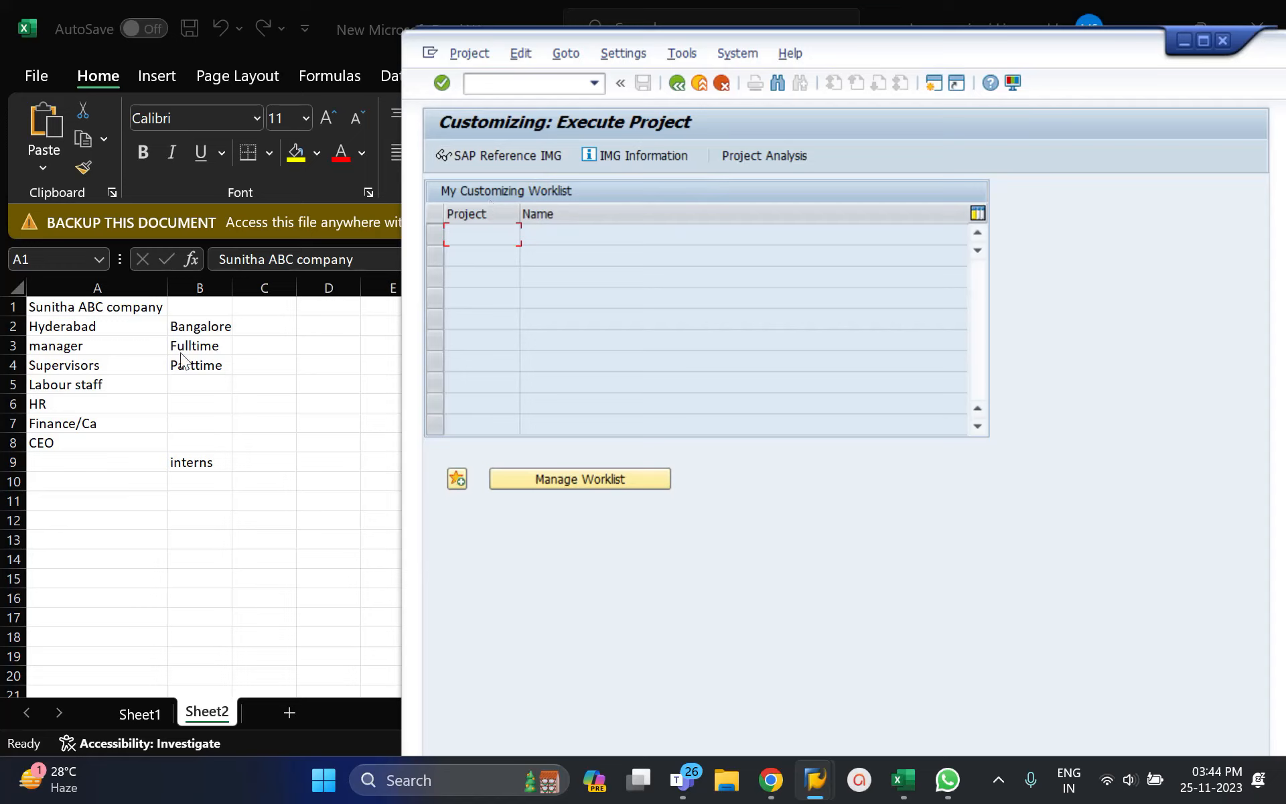
left_click(488, 155)
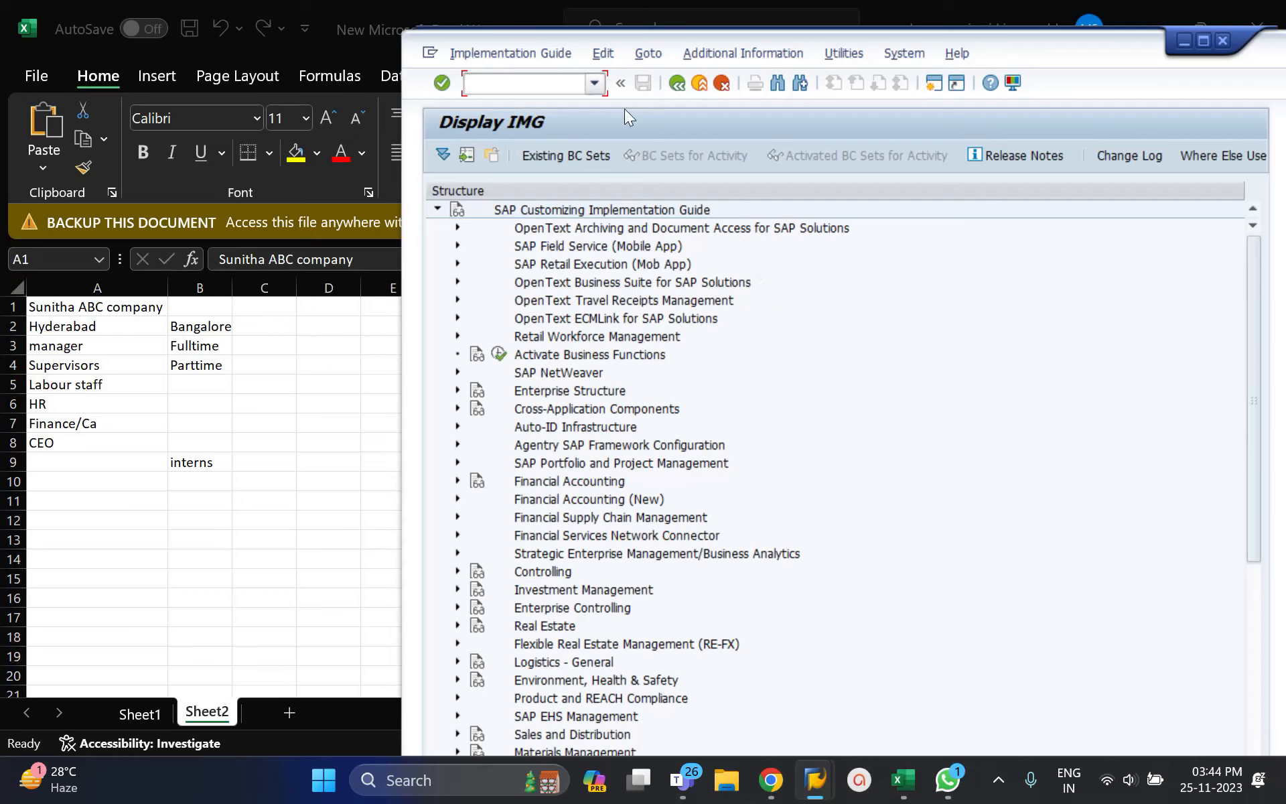
Step: Reopen the SAP Reference IMG and expand Enterprise Structure > Definition > Financial Accounting
left_click(671, 84)
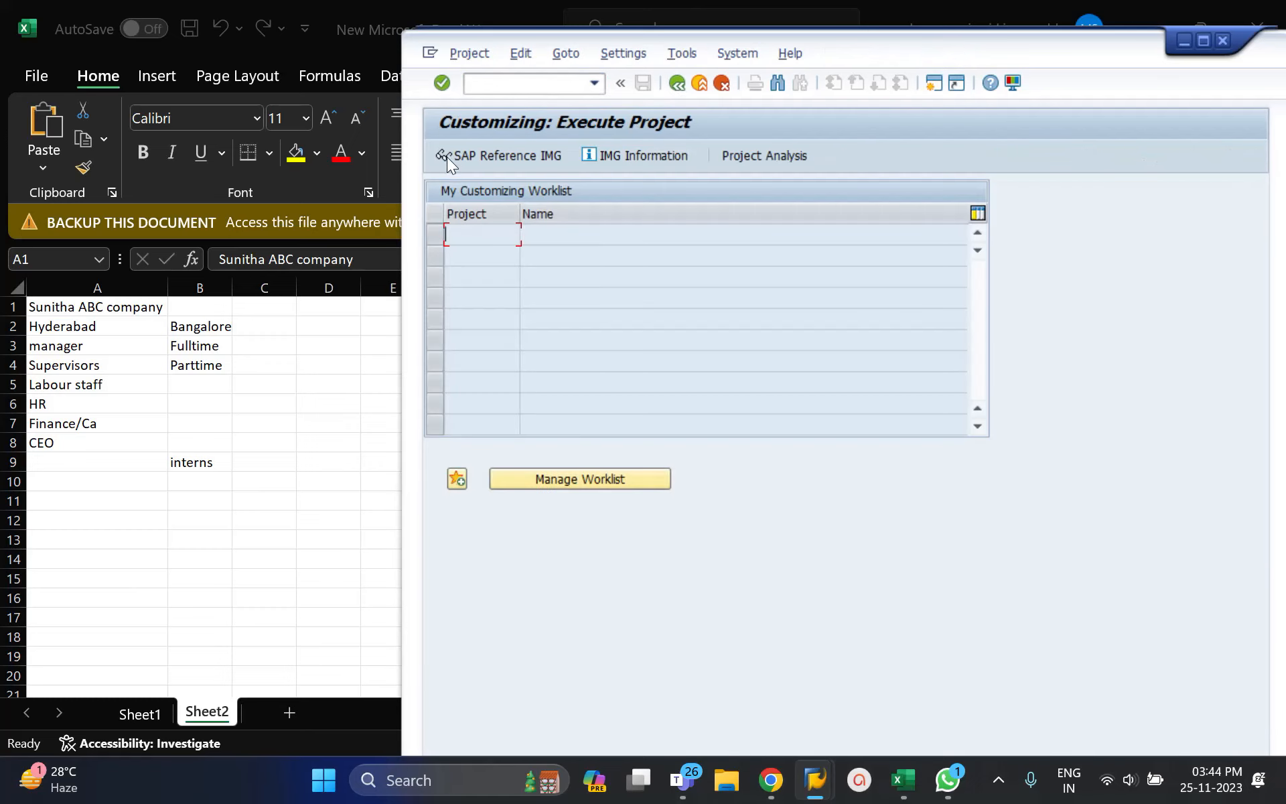
left_click(529, 157)
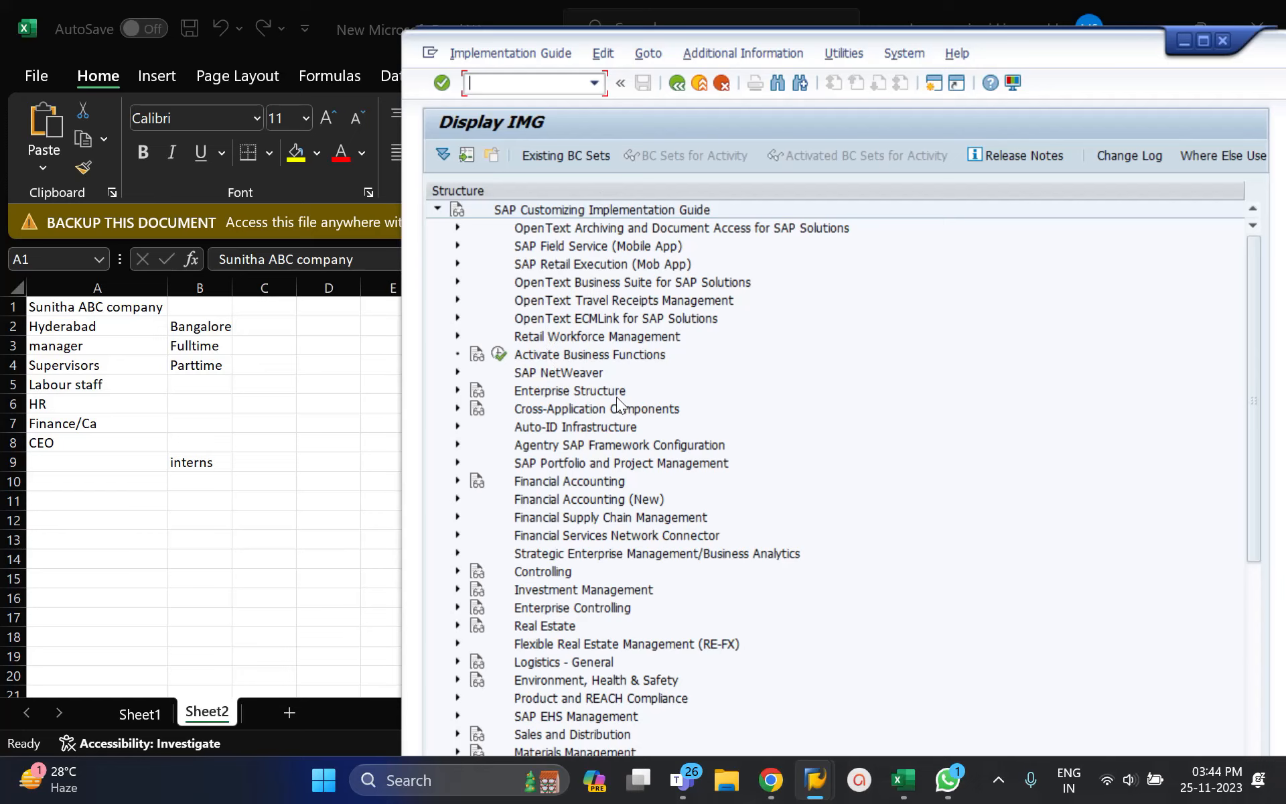
left_click(457, 392)
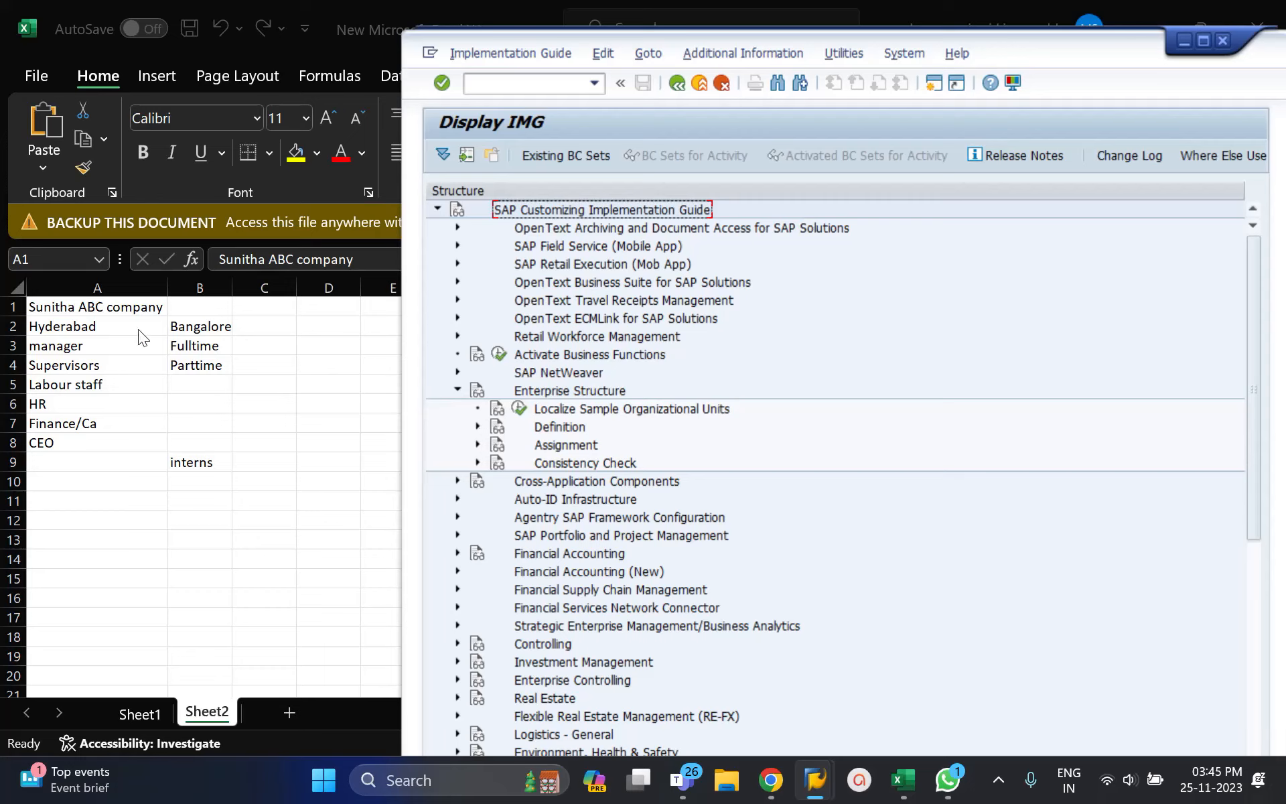
left_click(478, 427)
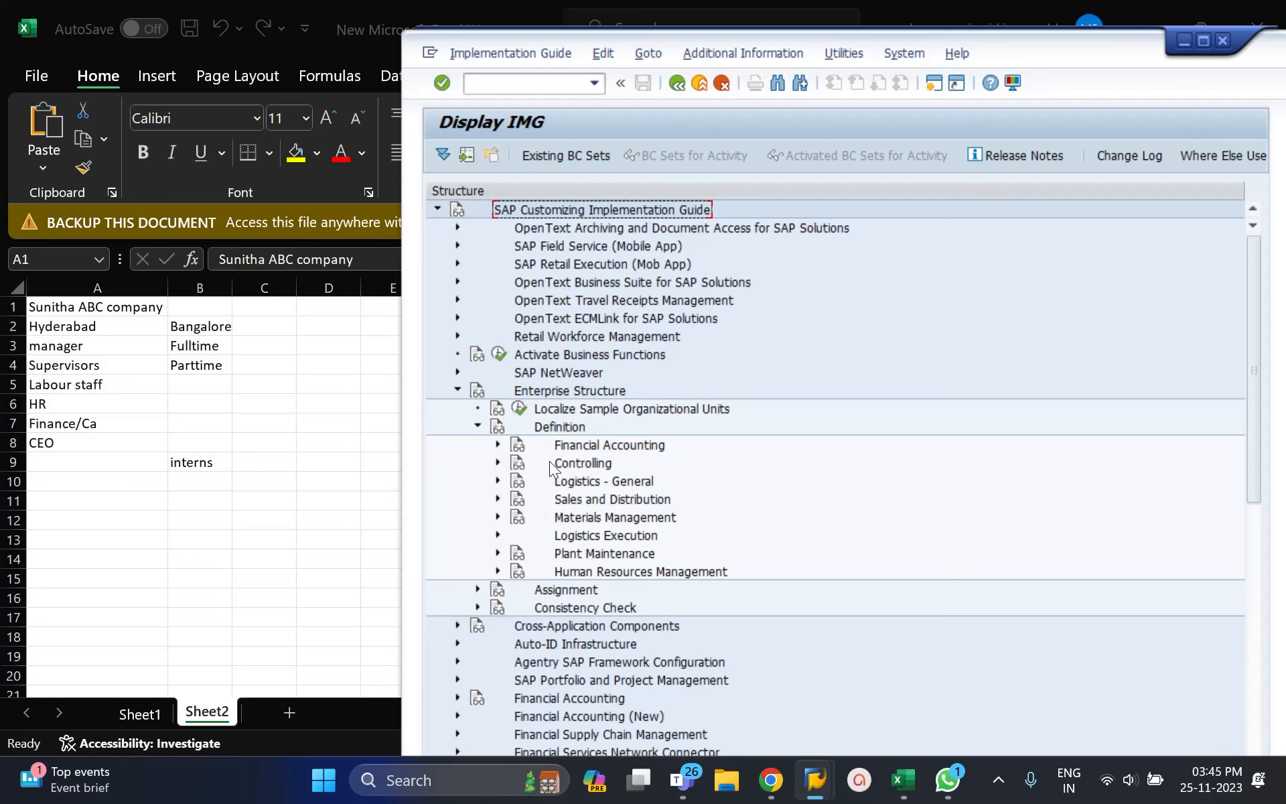
left_click(497, 444)
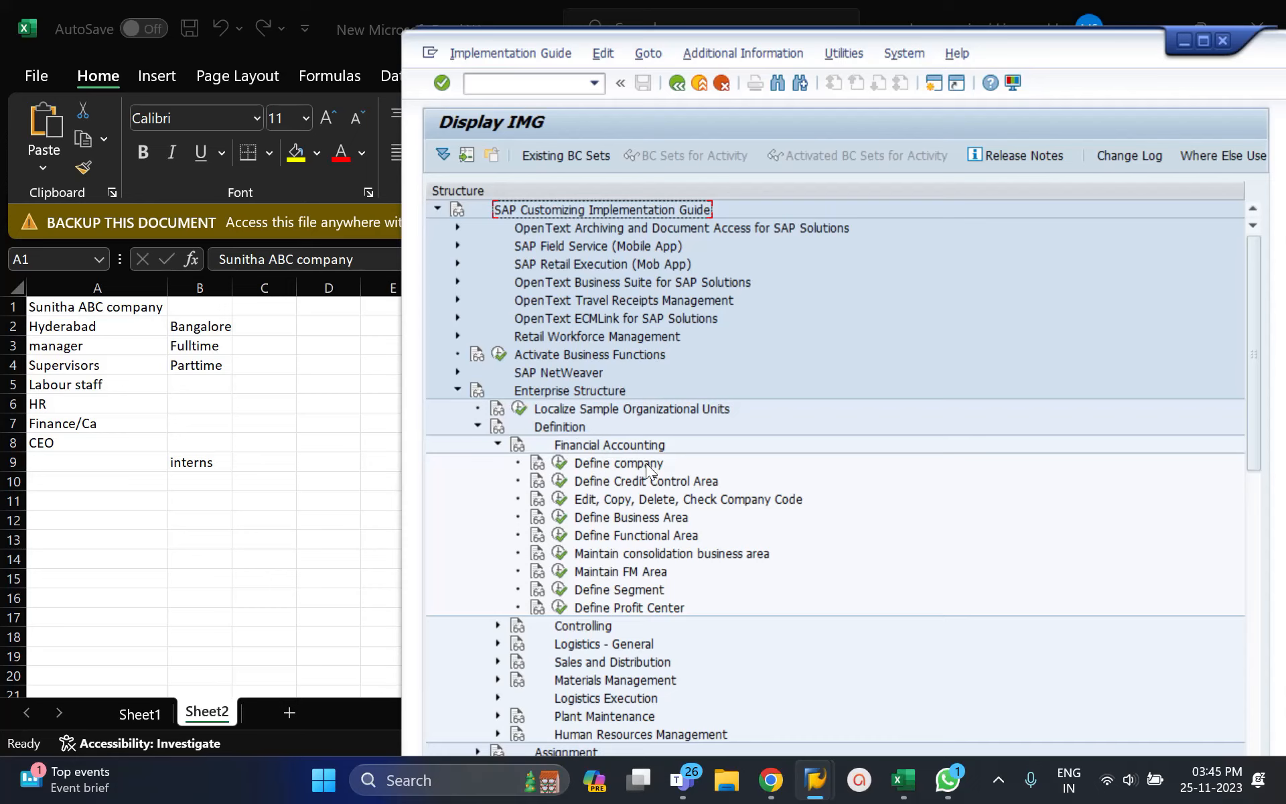
Step: Execute the Define company activity and start a new company entry
left_click(559, 464)
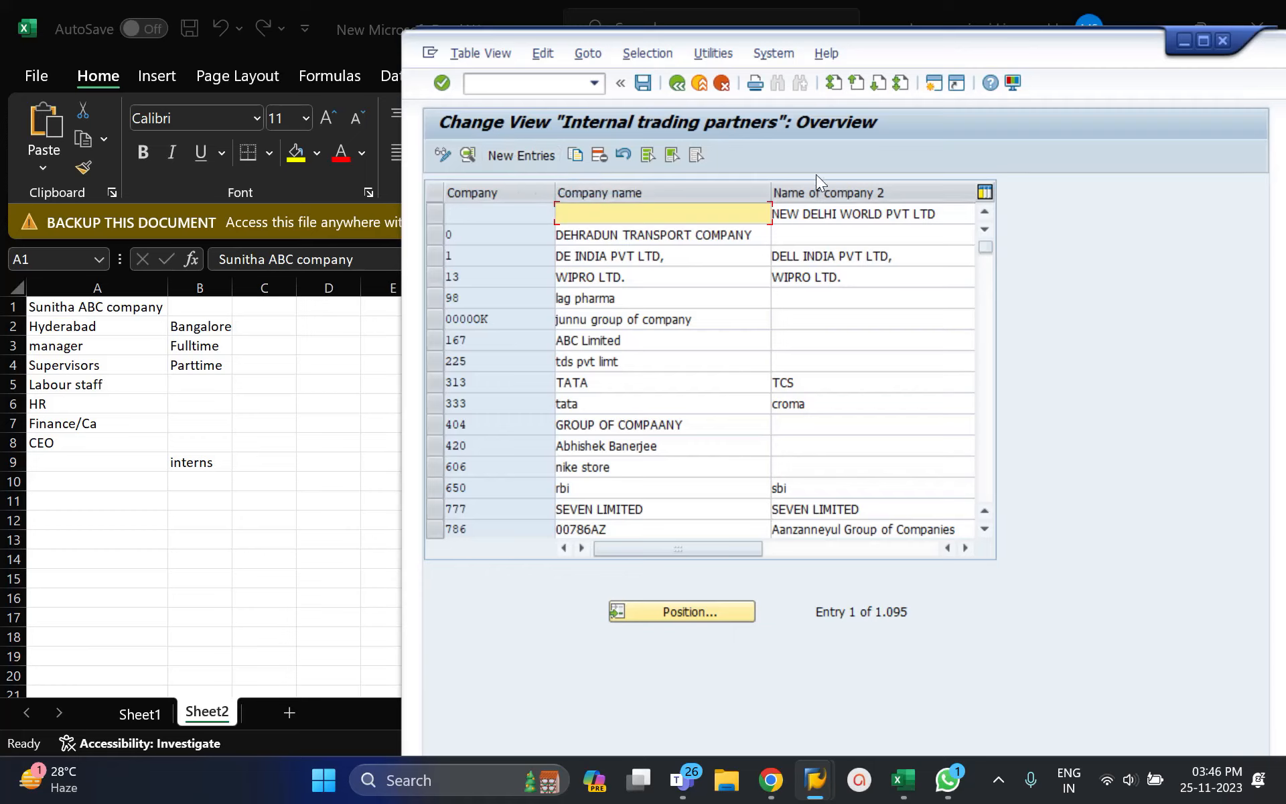
left_click(504, 154)
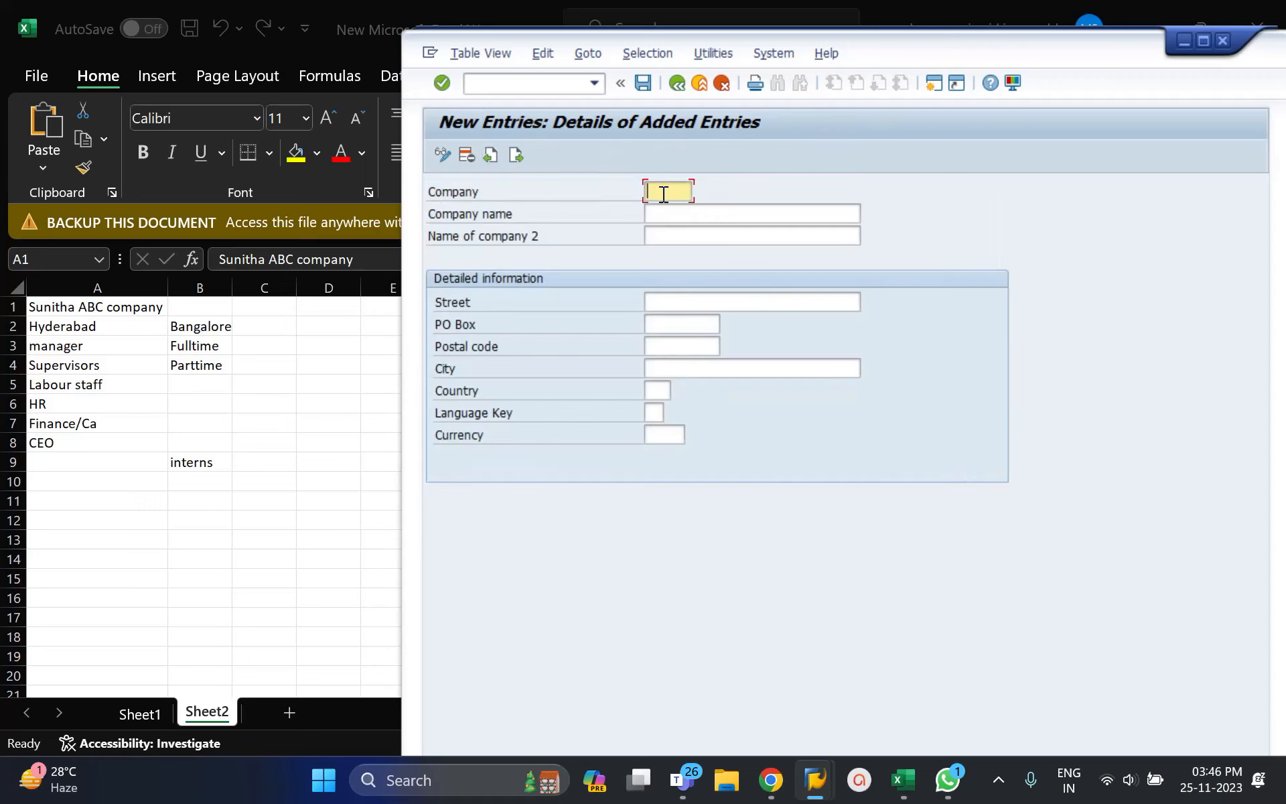
Step: Enter company ABCD with its two company names, street, PO Box, postal code and city Hyderabad
type("ABCD")
key("Tab")
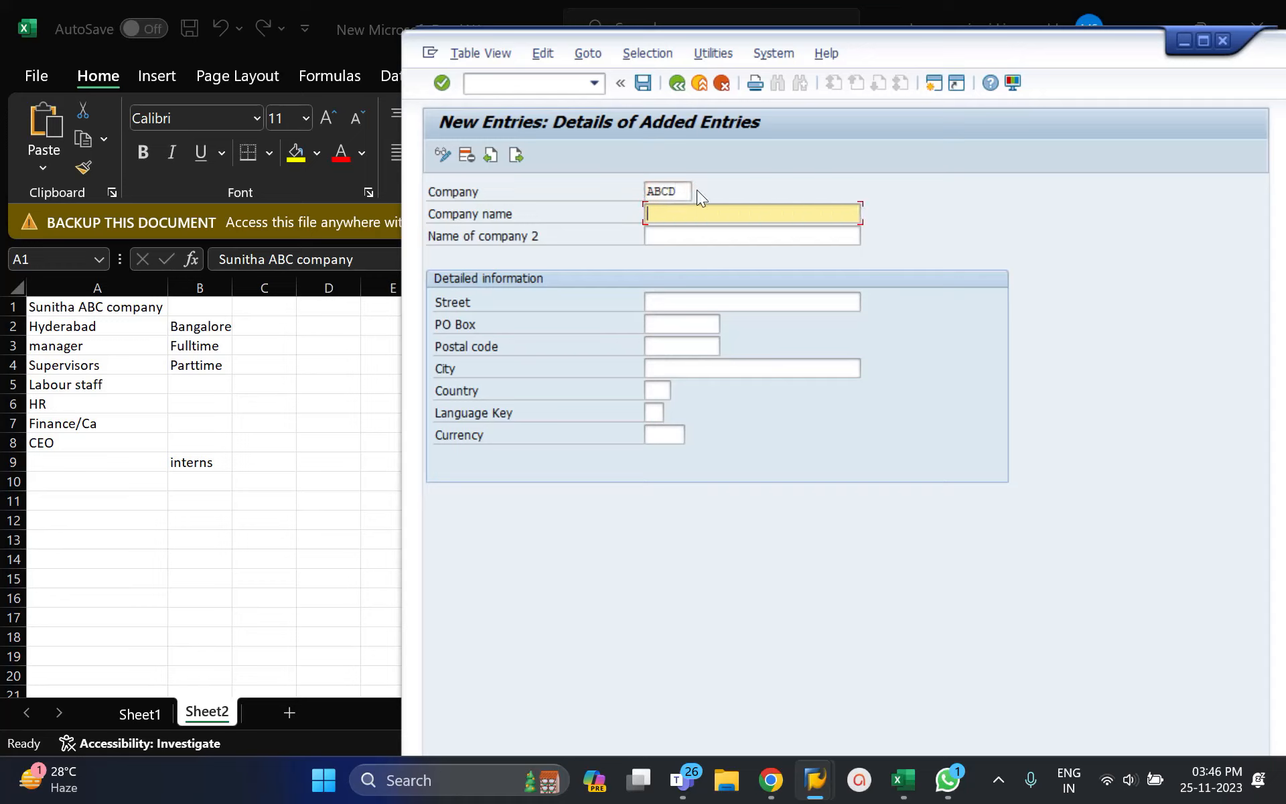
type("Sunitha ABC COmpany")
key("Tab")
type("S")
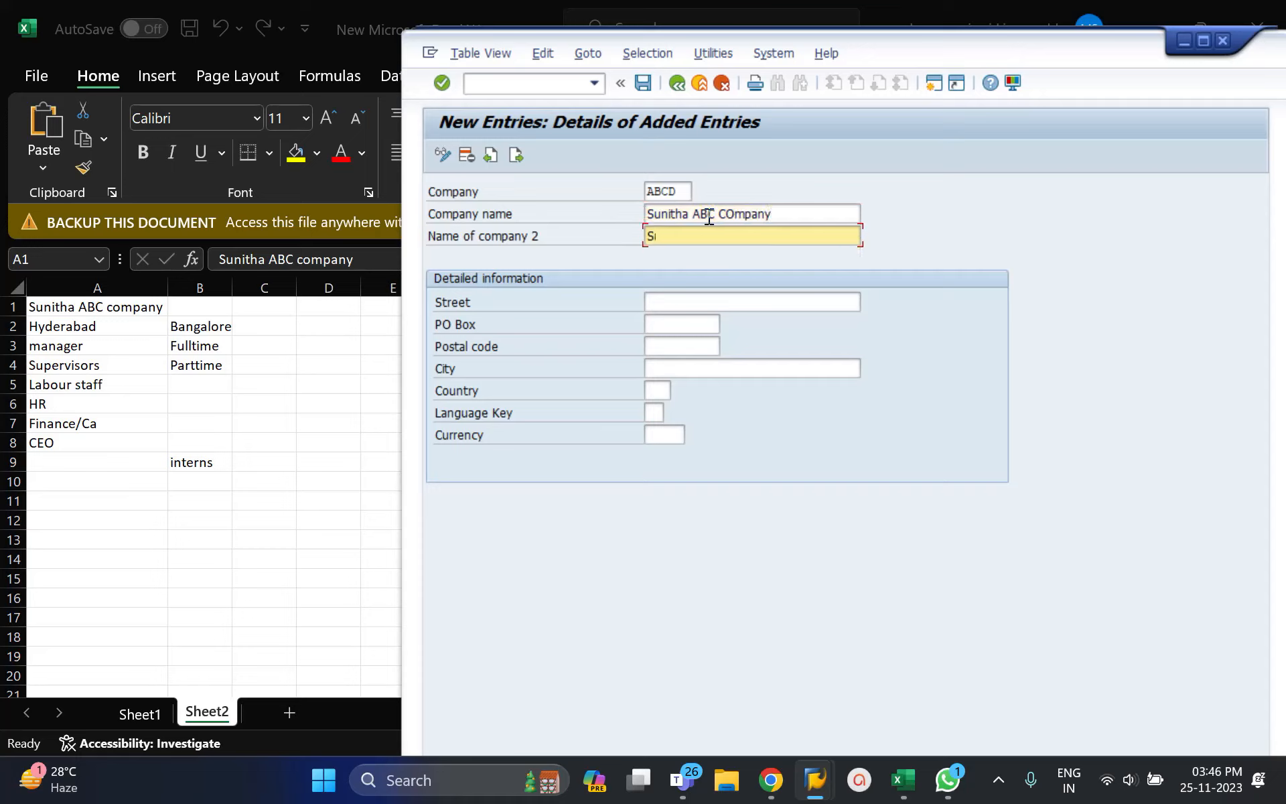
type("unitha ABC Compny")
key("Tab")
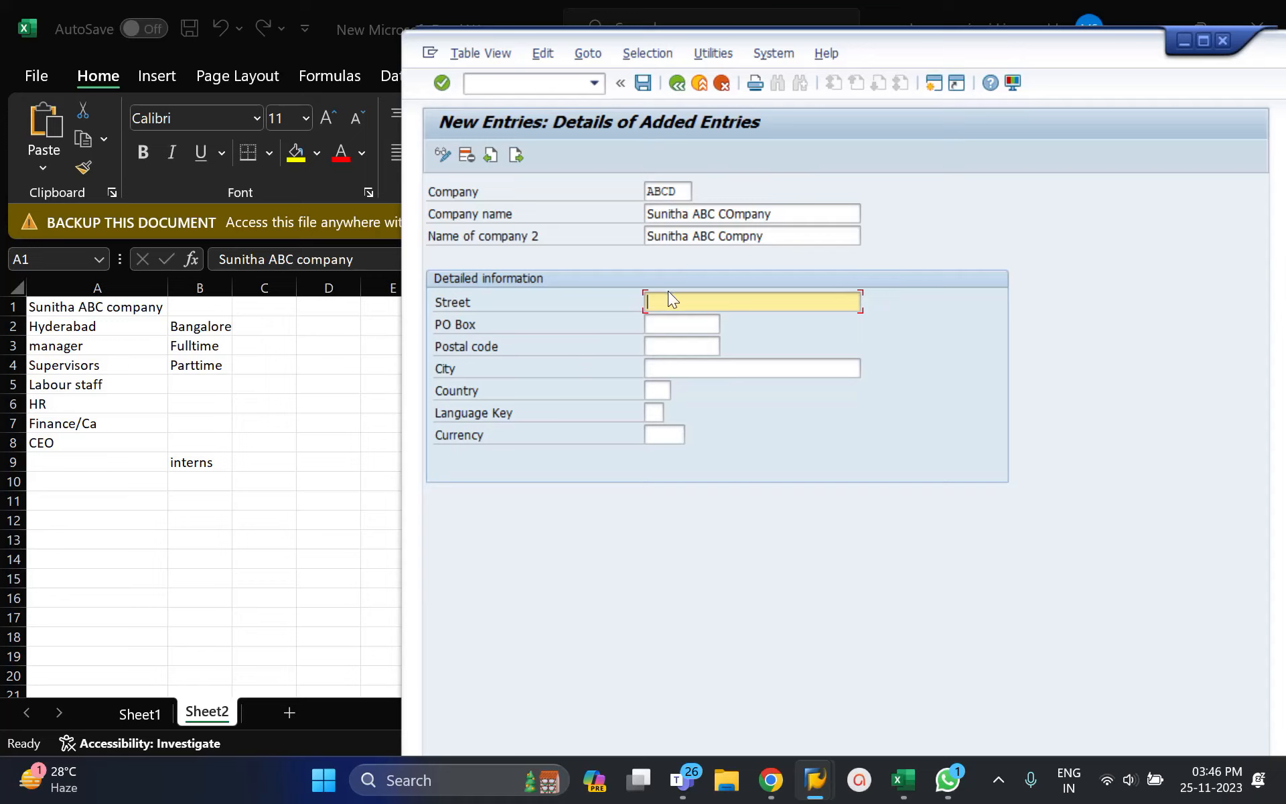
type("67689")
left_click(676, 322)
type("t8768")
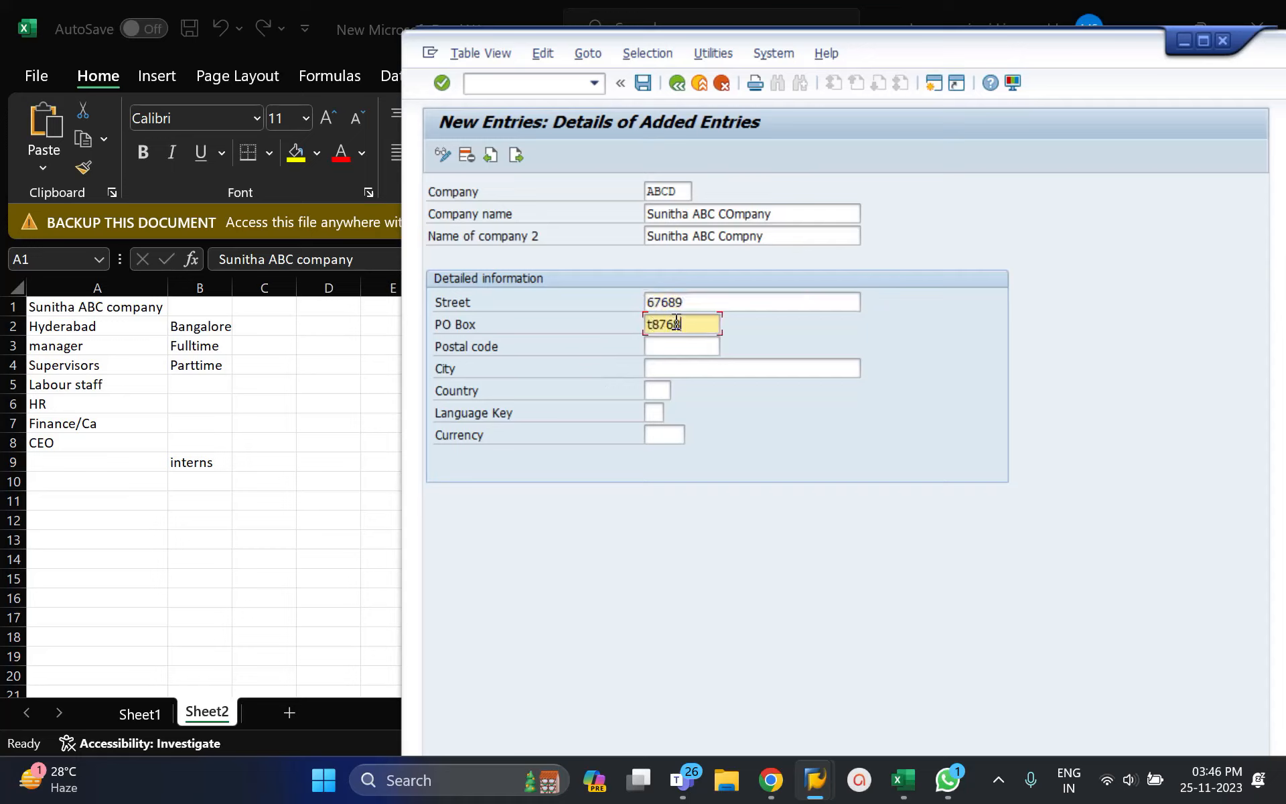
key("Left")
key("Left")
key("Left")
key("Left")
key("BackSpace")
left_click(680, 343)
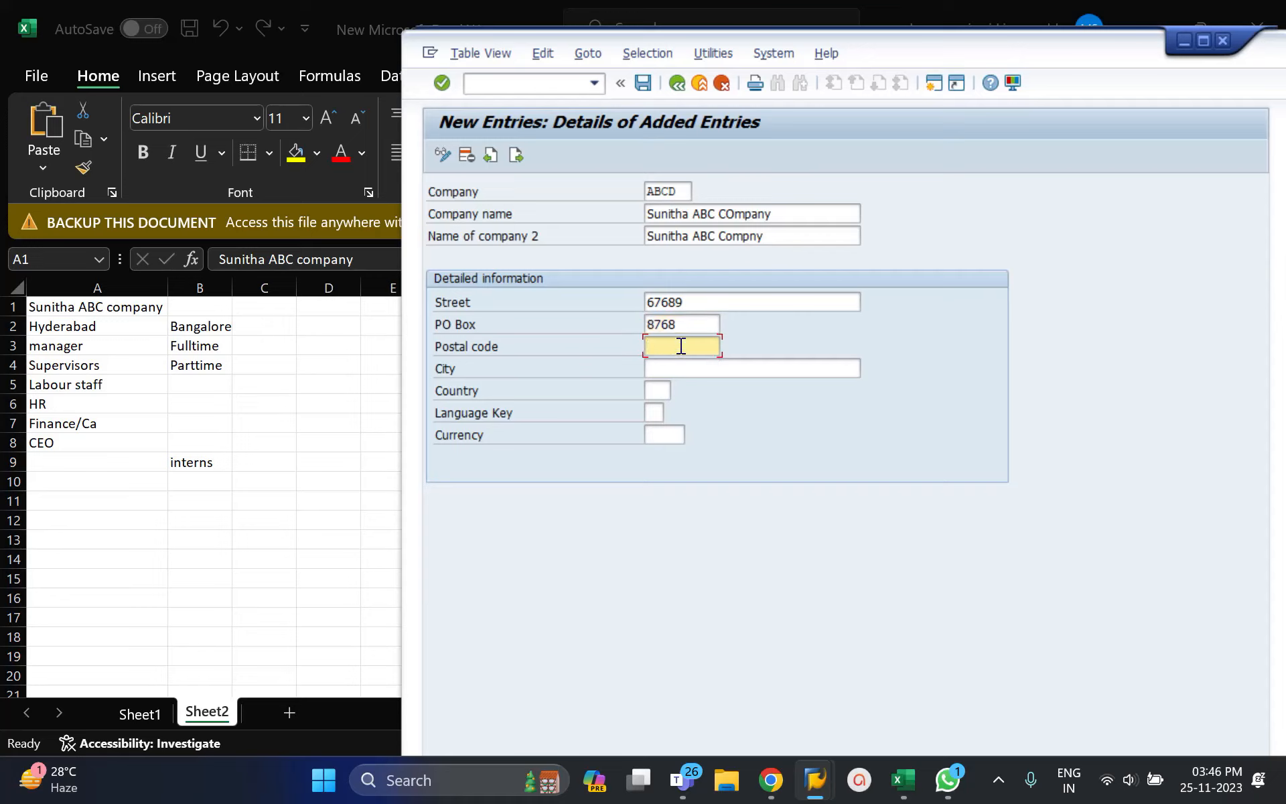
type("8976")
left_click(683, 367)
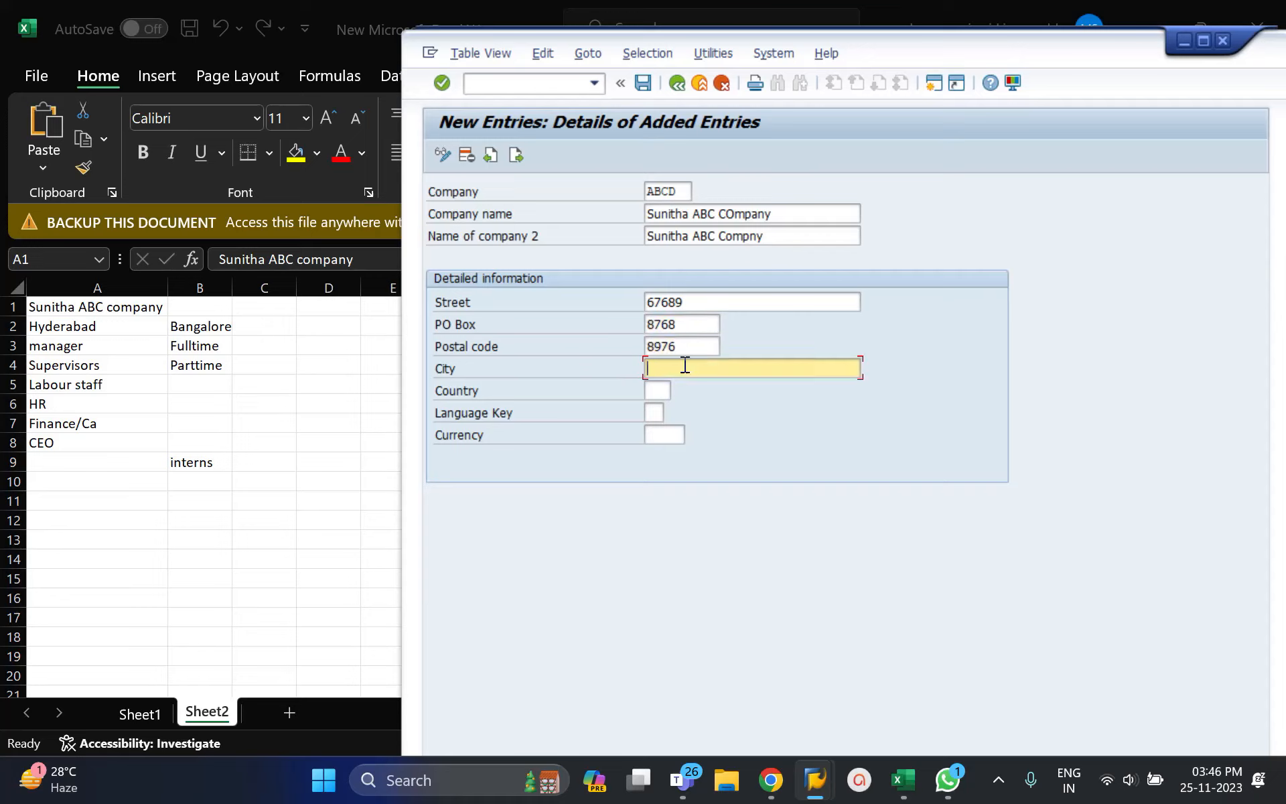
type("Hyderabad")
Step: Set country IN (India), language key EN and currency INR, then save the entry
left_click(655, 390)
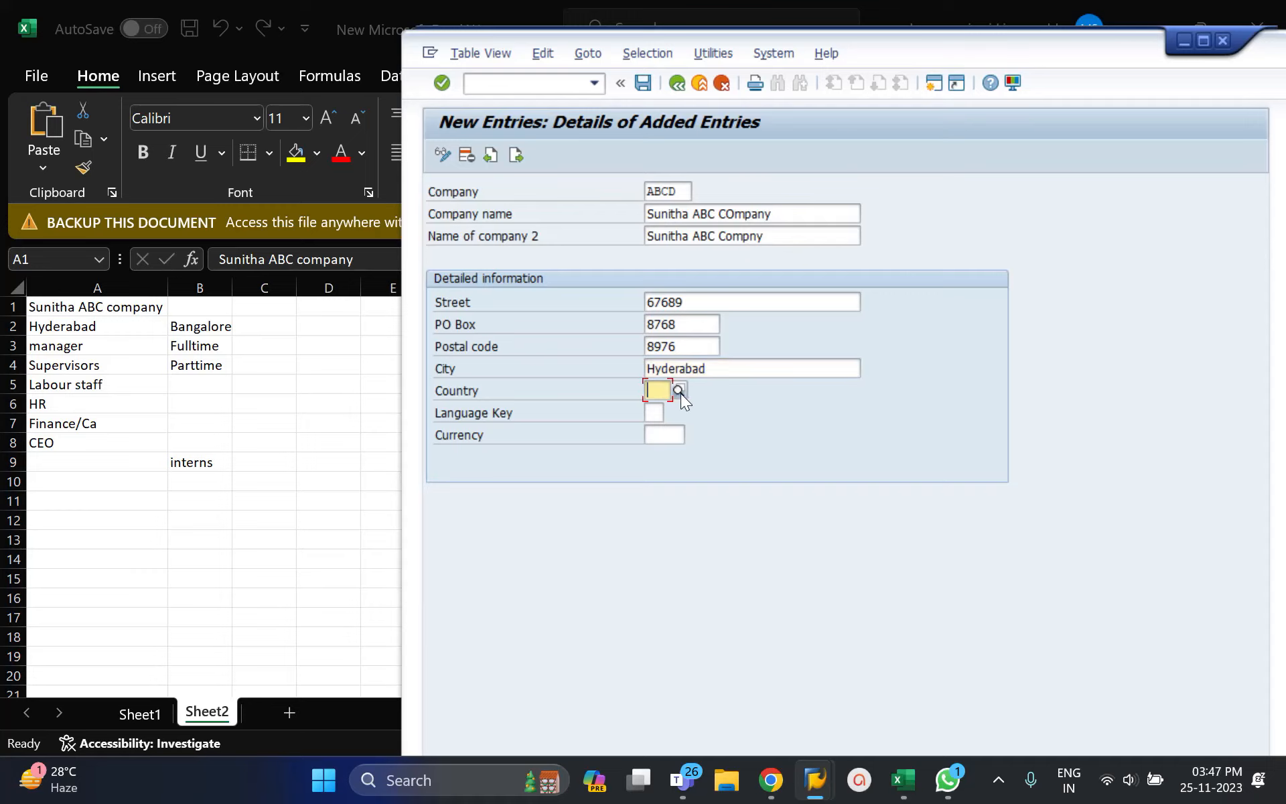
left_click(679, 390)
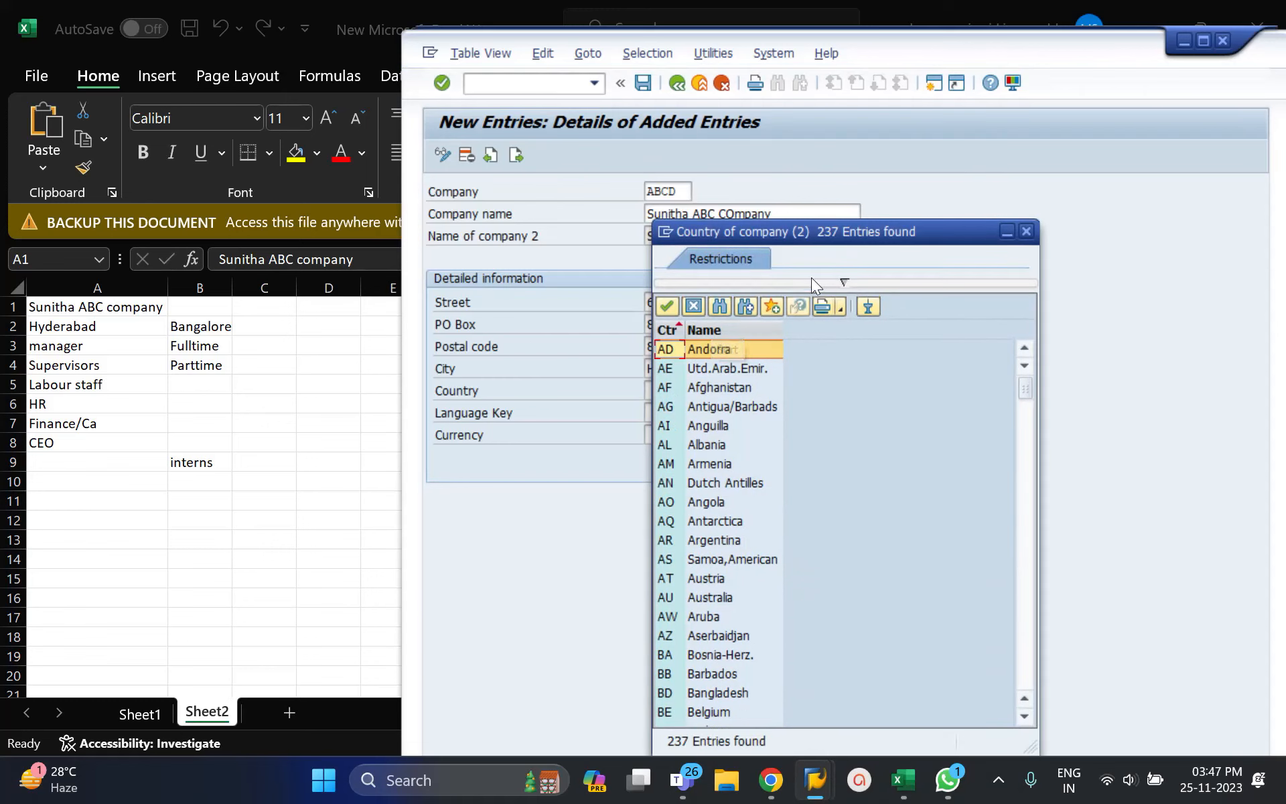
left_click(1023, 455)
left_click(1023, 496)
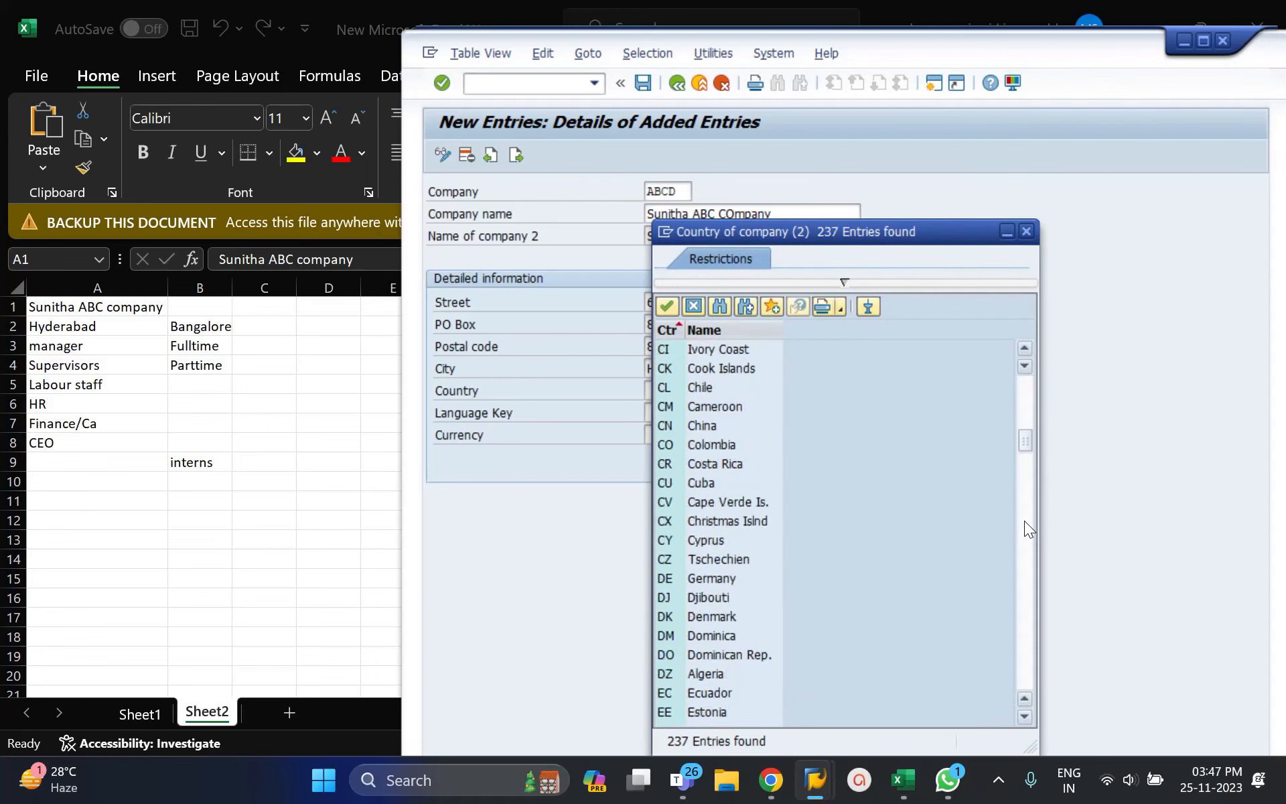
left_click(1024, 519)
left_click(1026, 550)
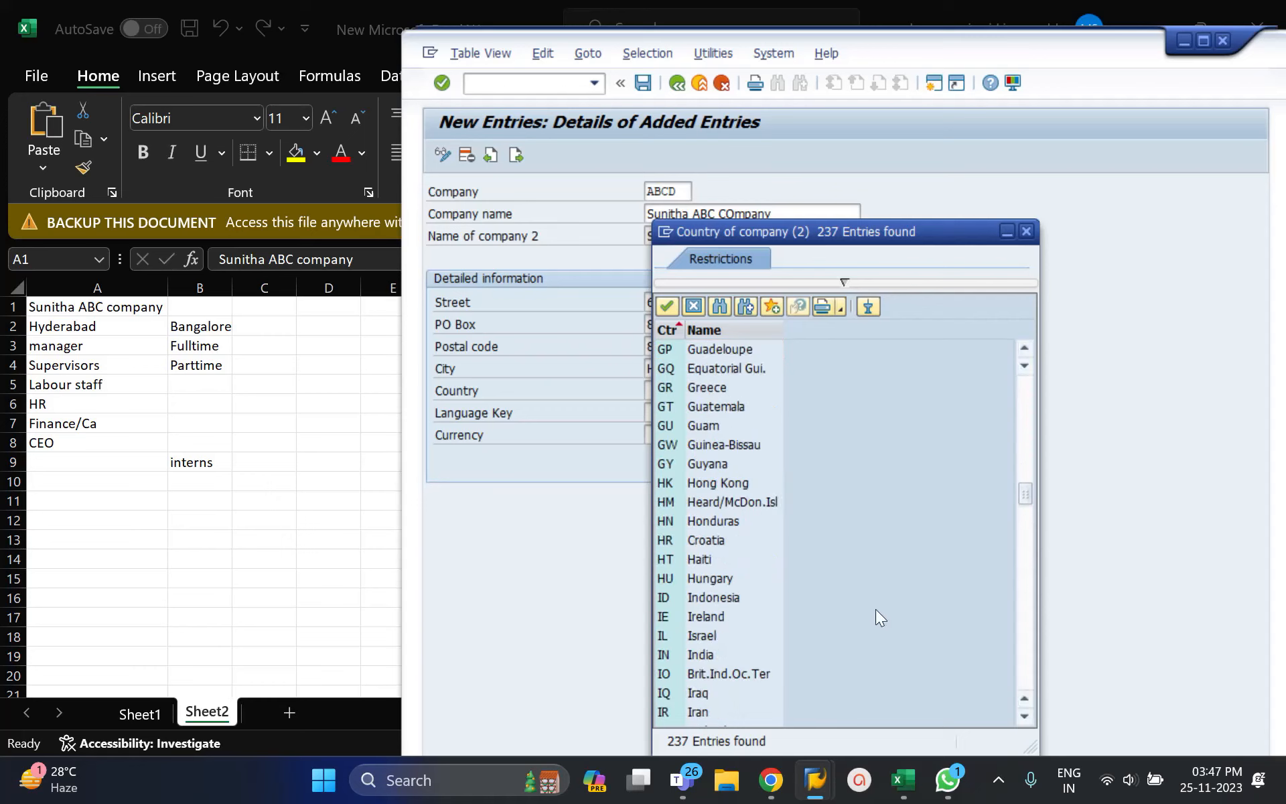
left_click(670, 653)
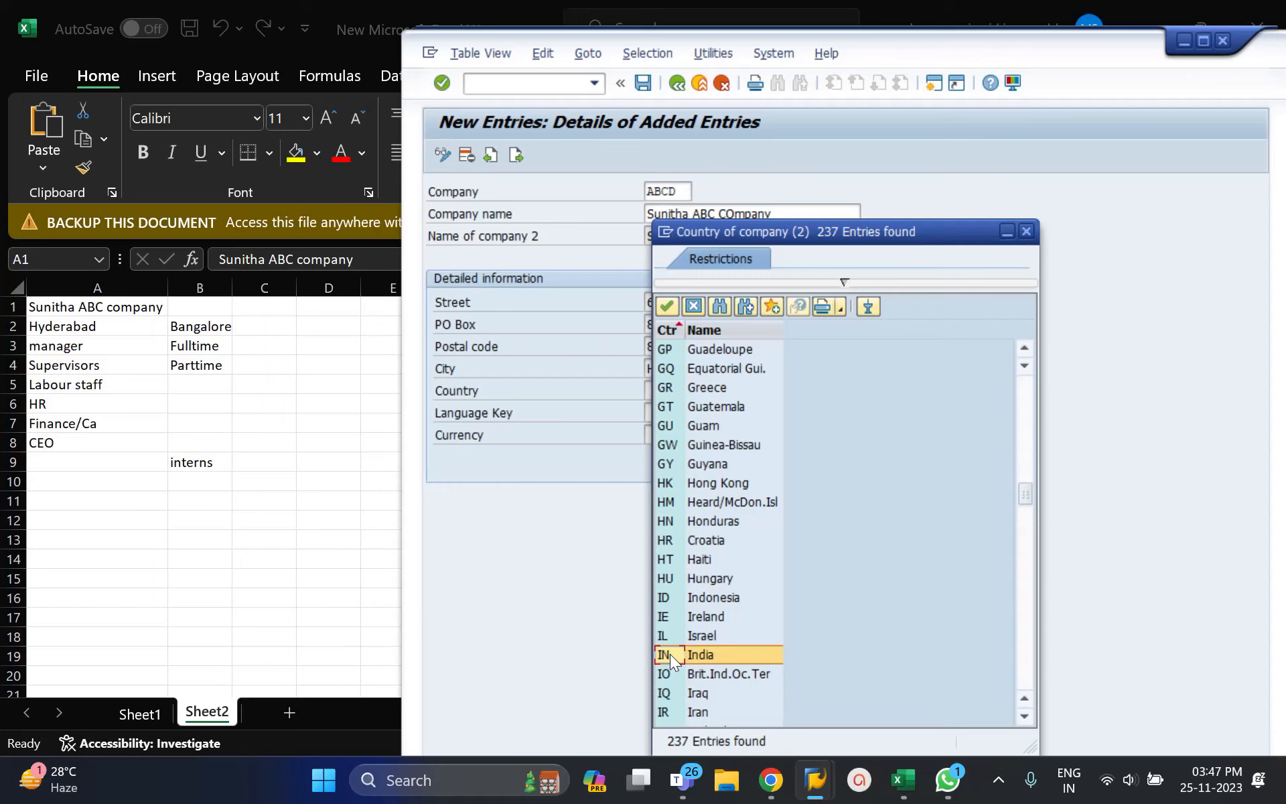
double_click(669, 654)
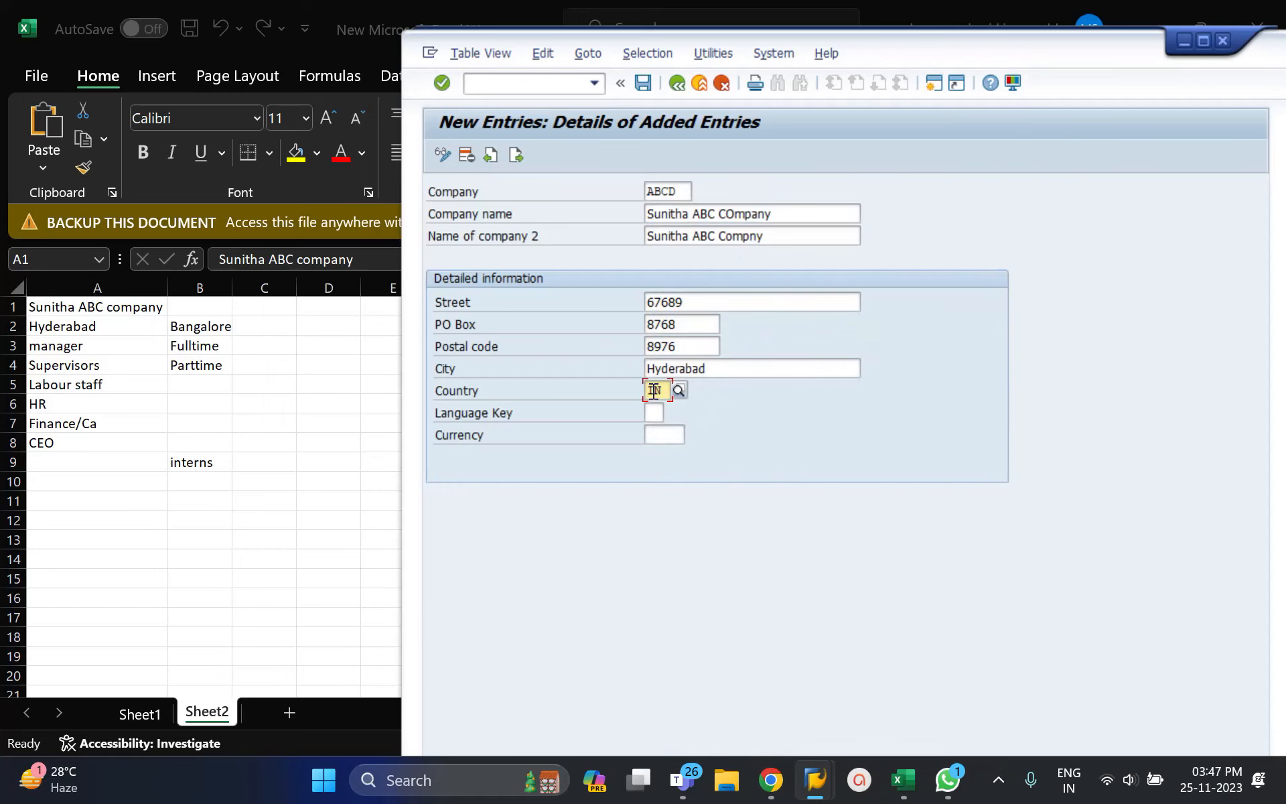
left_click(658, 412)
type("EN")
key("Tab")
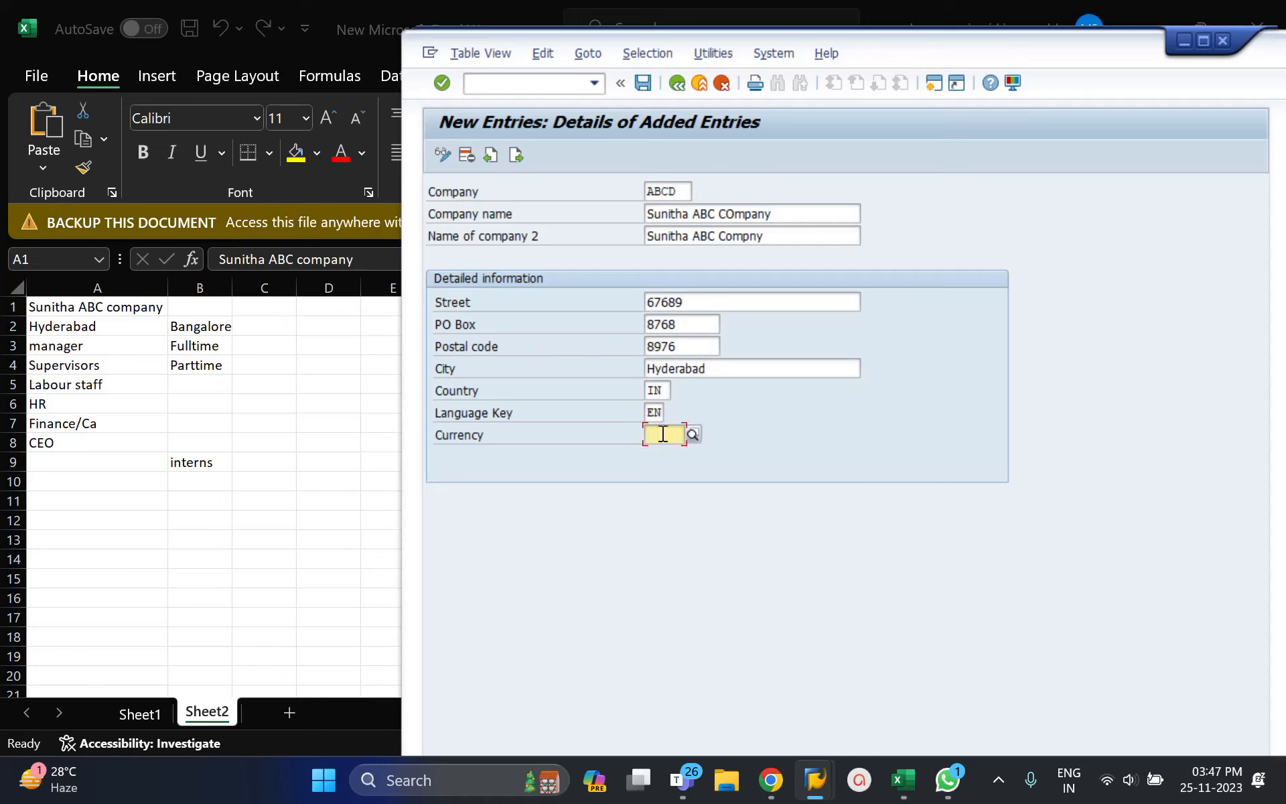
type("INR")
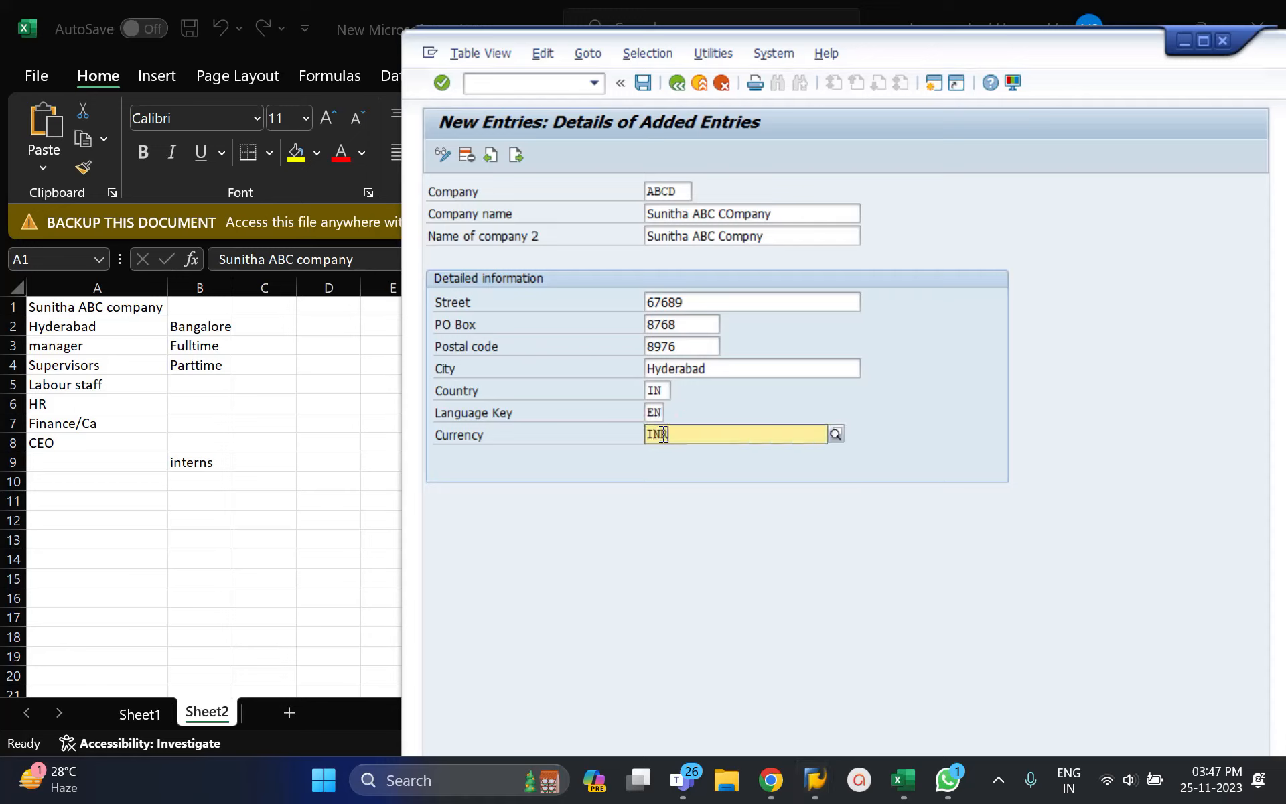
left_click(661, 468)
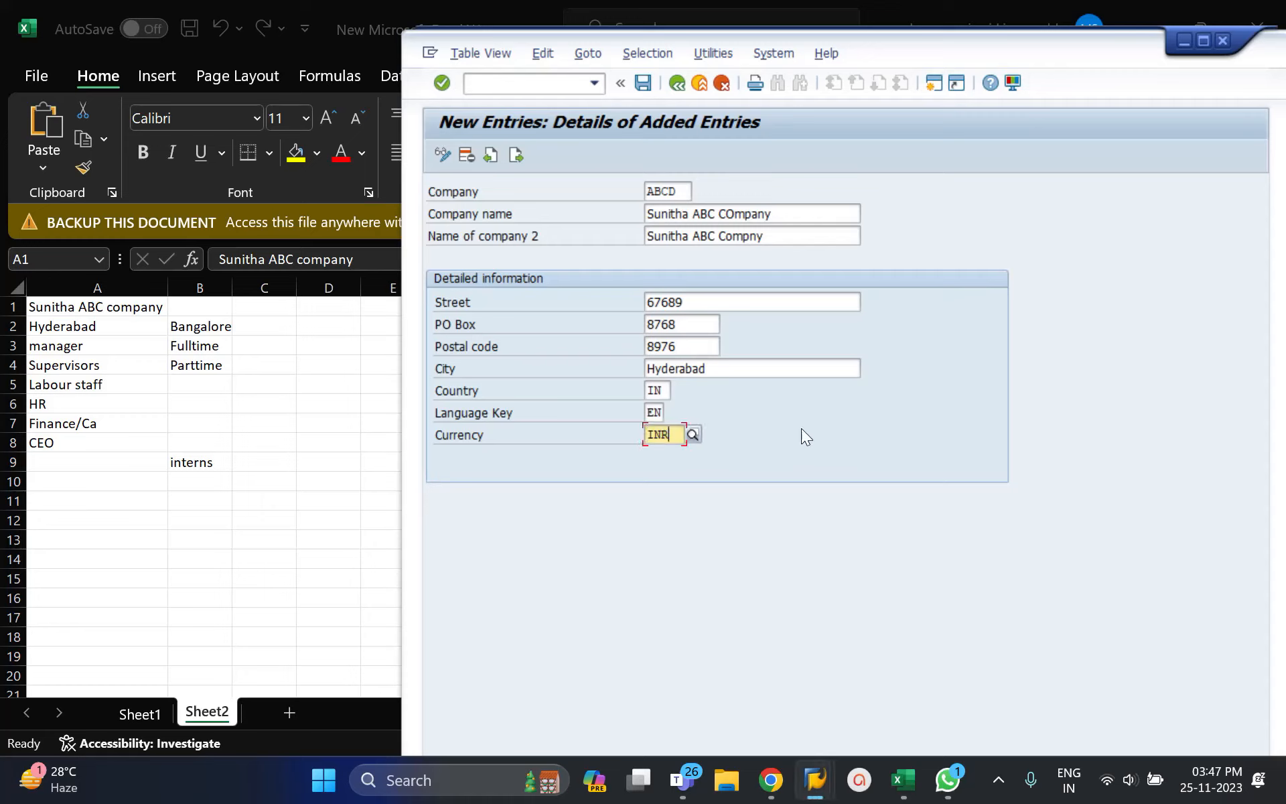
left_click(644, 86)
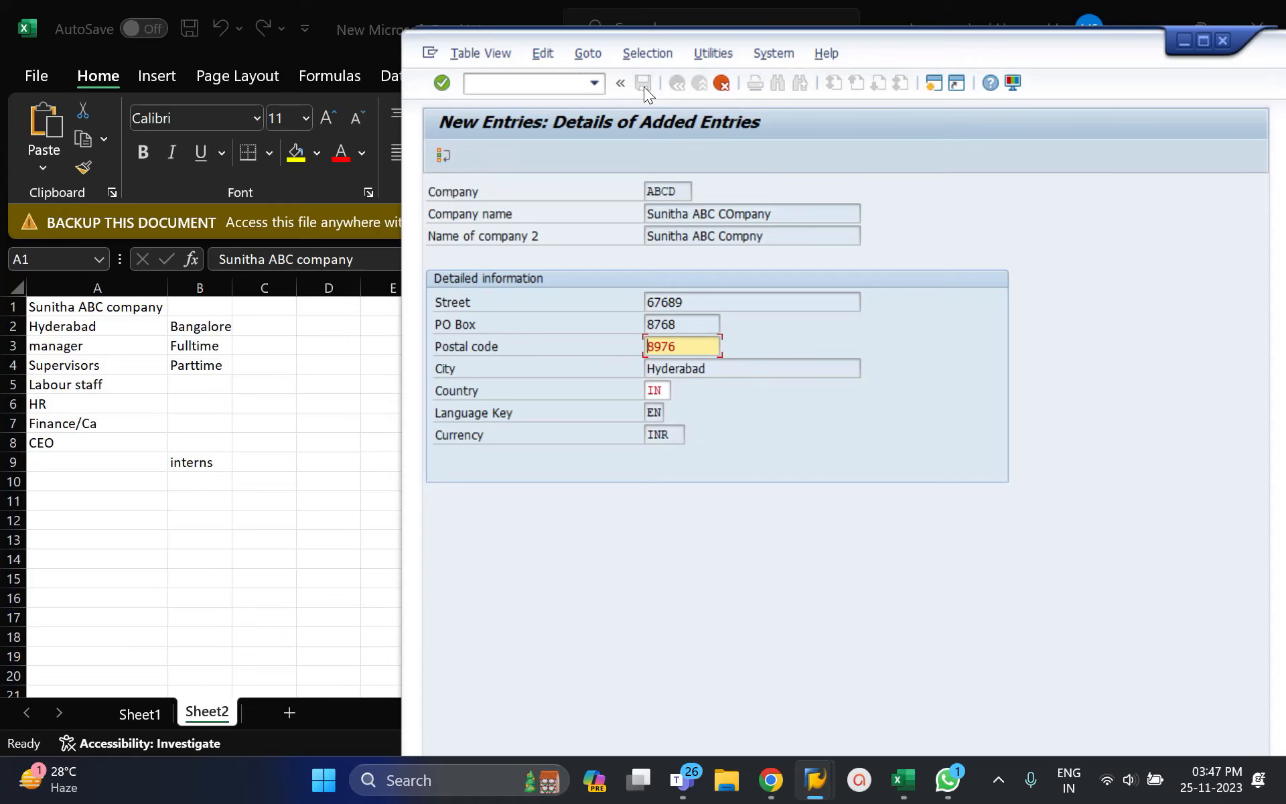
Step: Extend the postal code from 8976 to 897678 and resubmit the company entry
left_click(1203, 41)
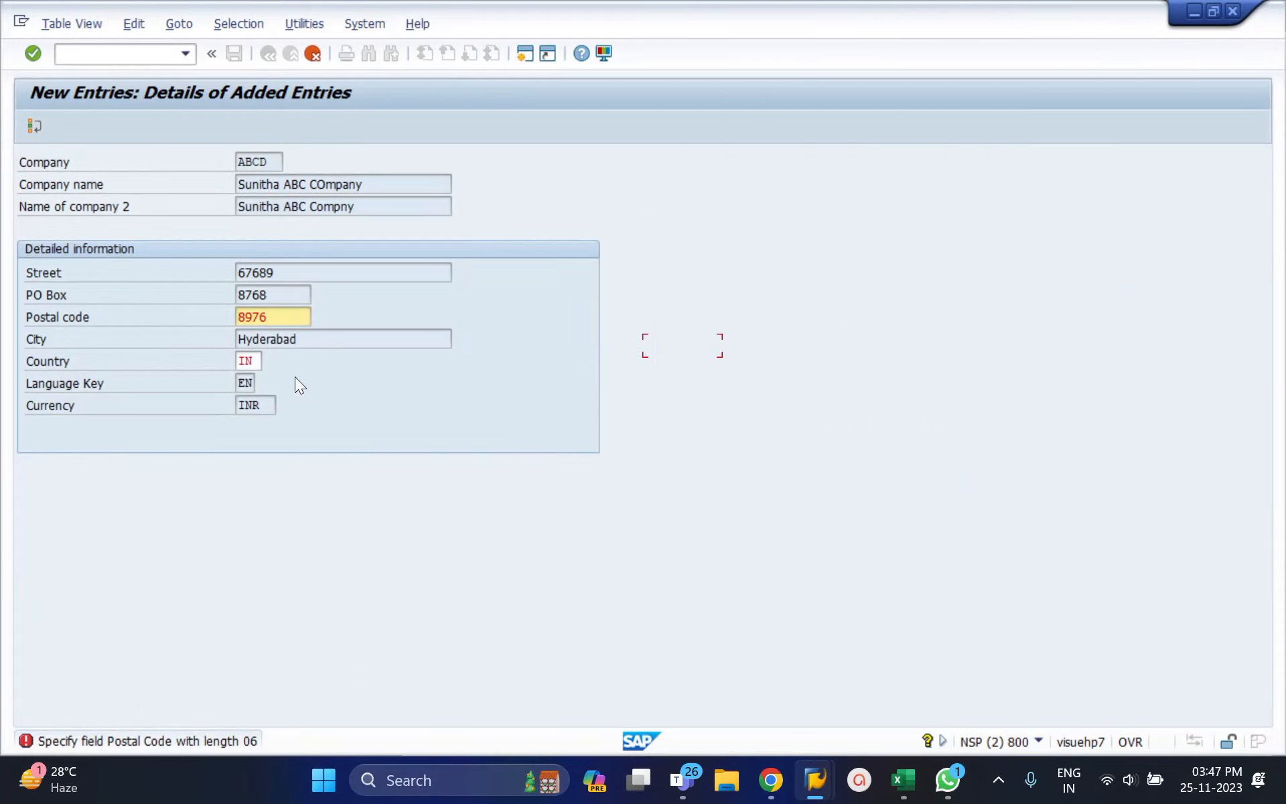
left_click(278, 318)
type("78")
key("Return")
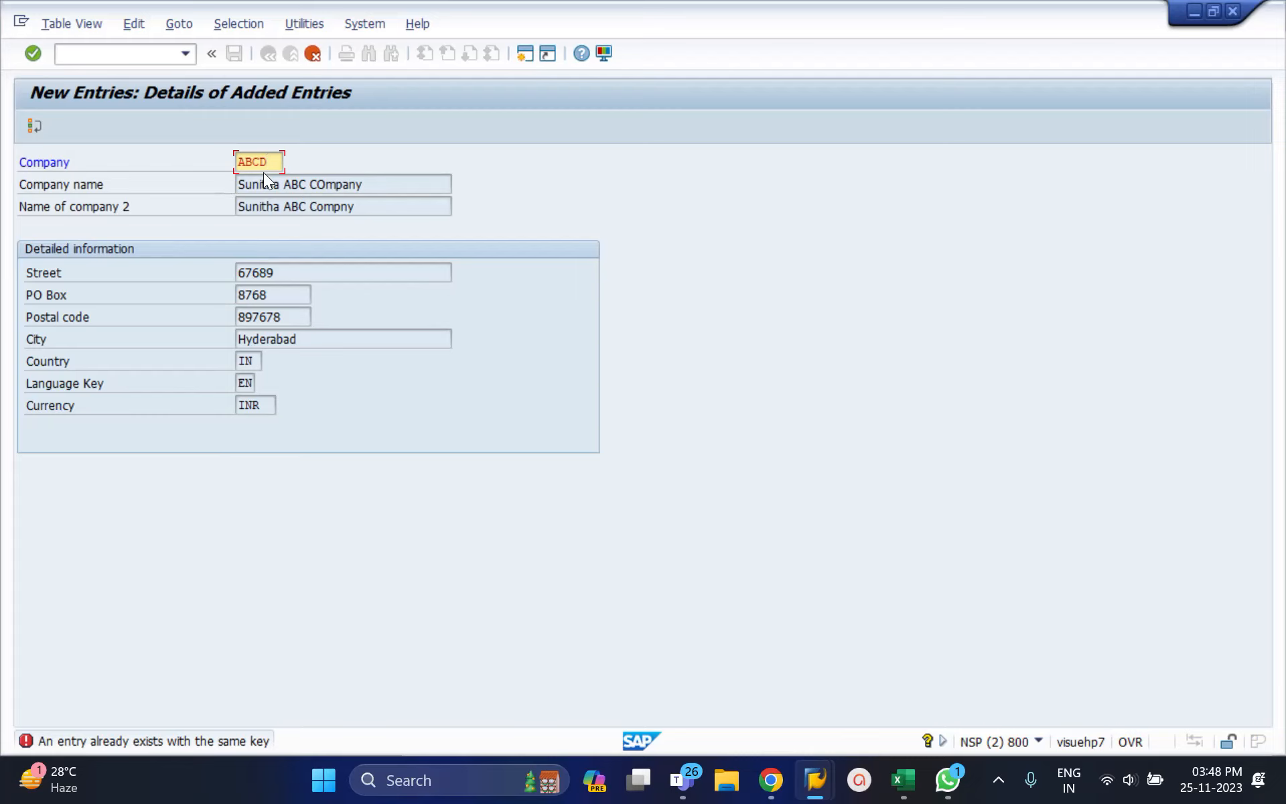
Step: Discard the unsaved entry and position the trading partners list at company AB to show ABCD
left_click(311, 56)
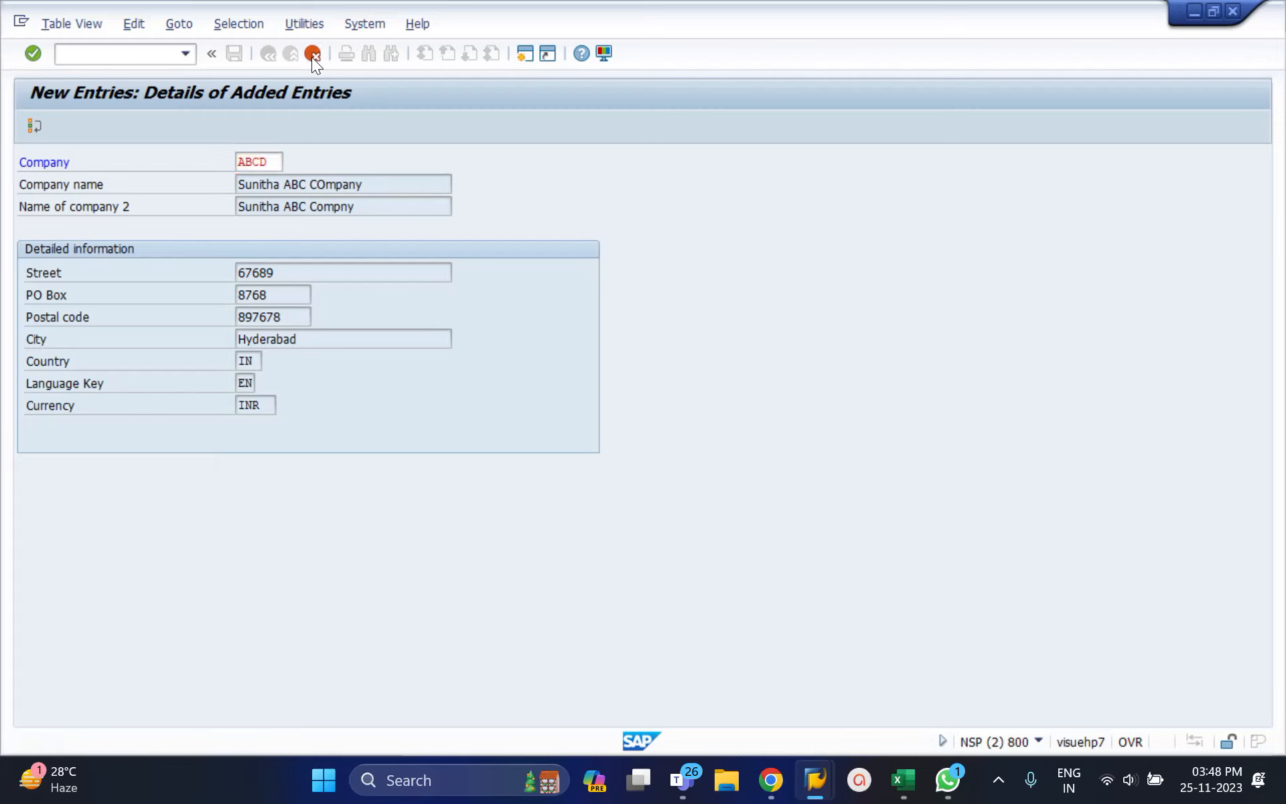
left_click(283, 370)
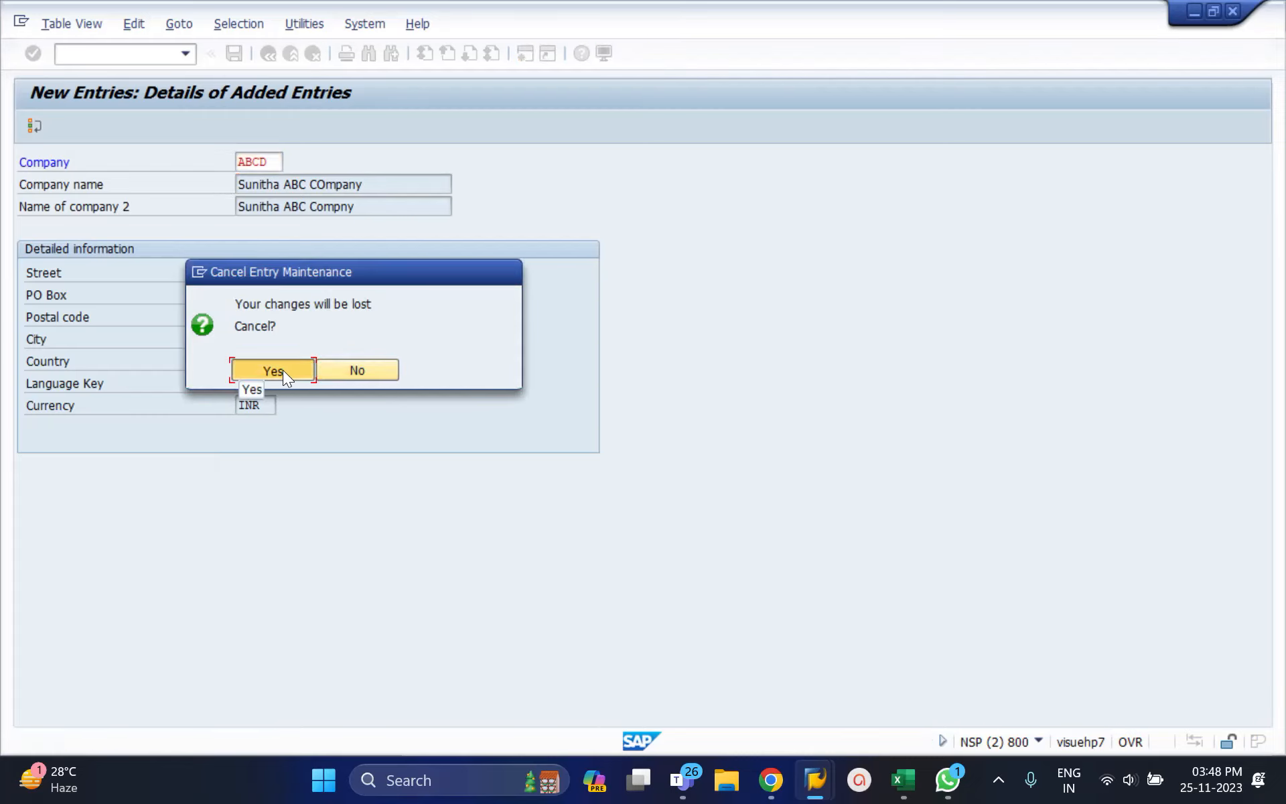
left_click(243, 577)
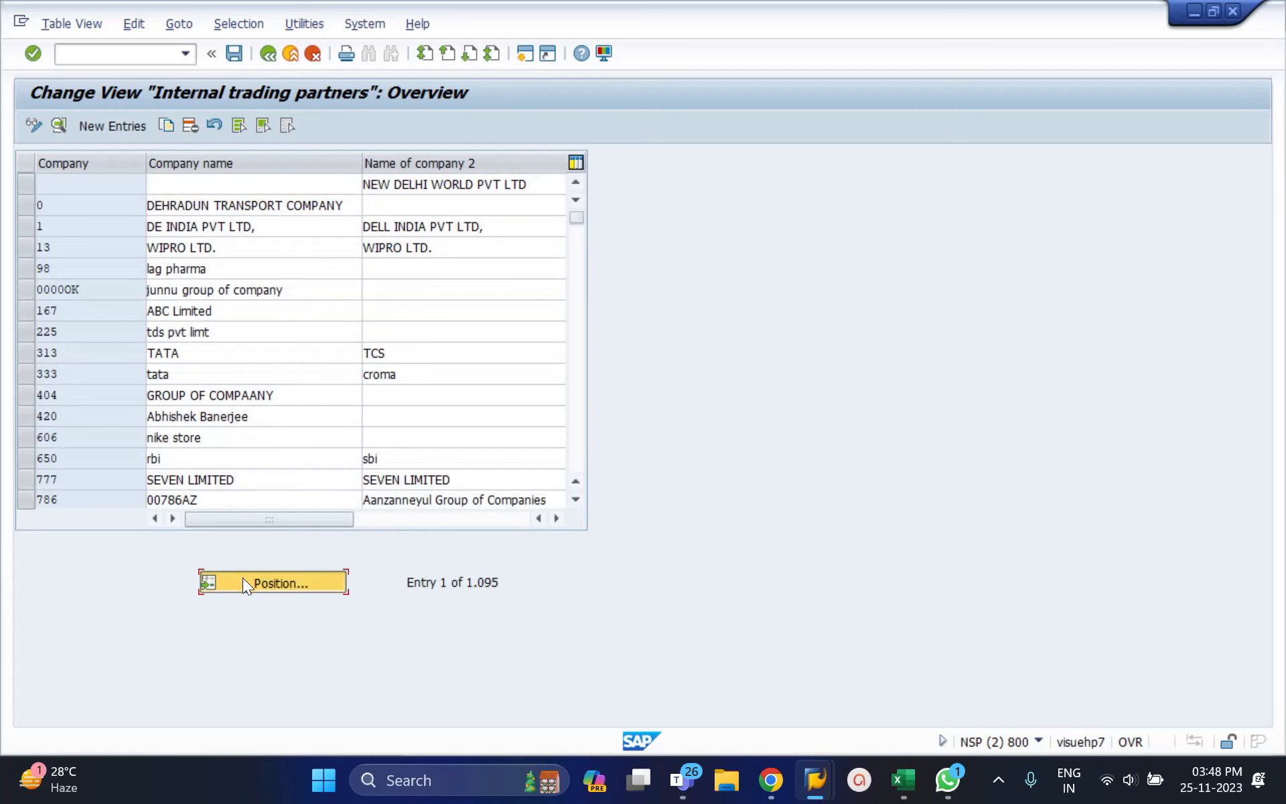
type("ABCD")
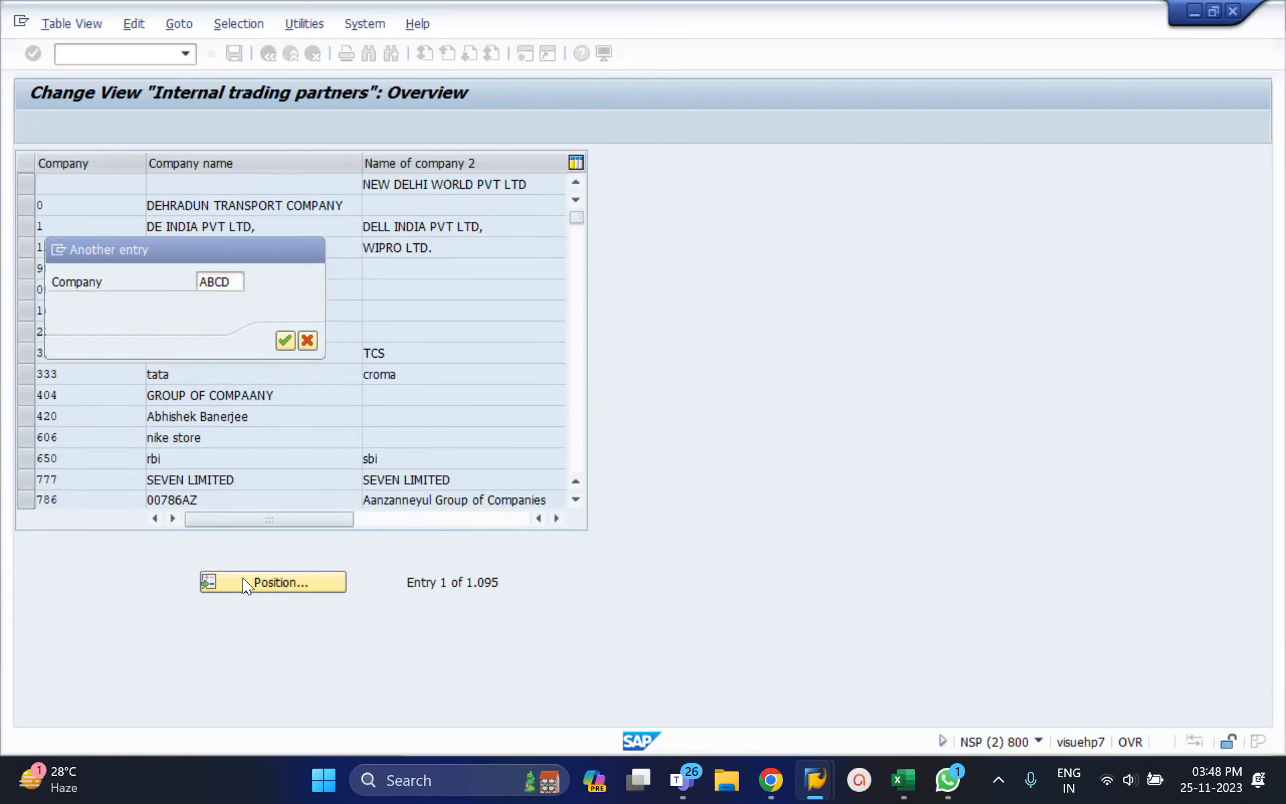
key("Return")
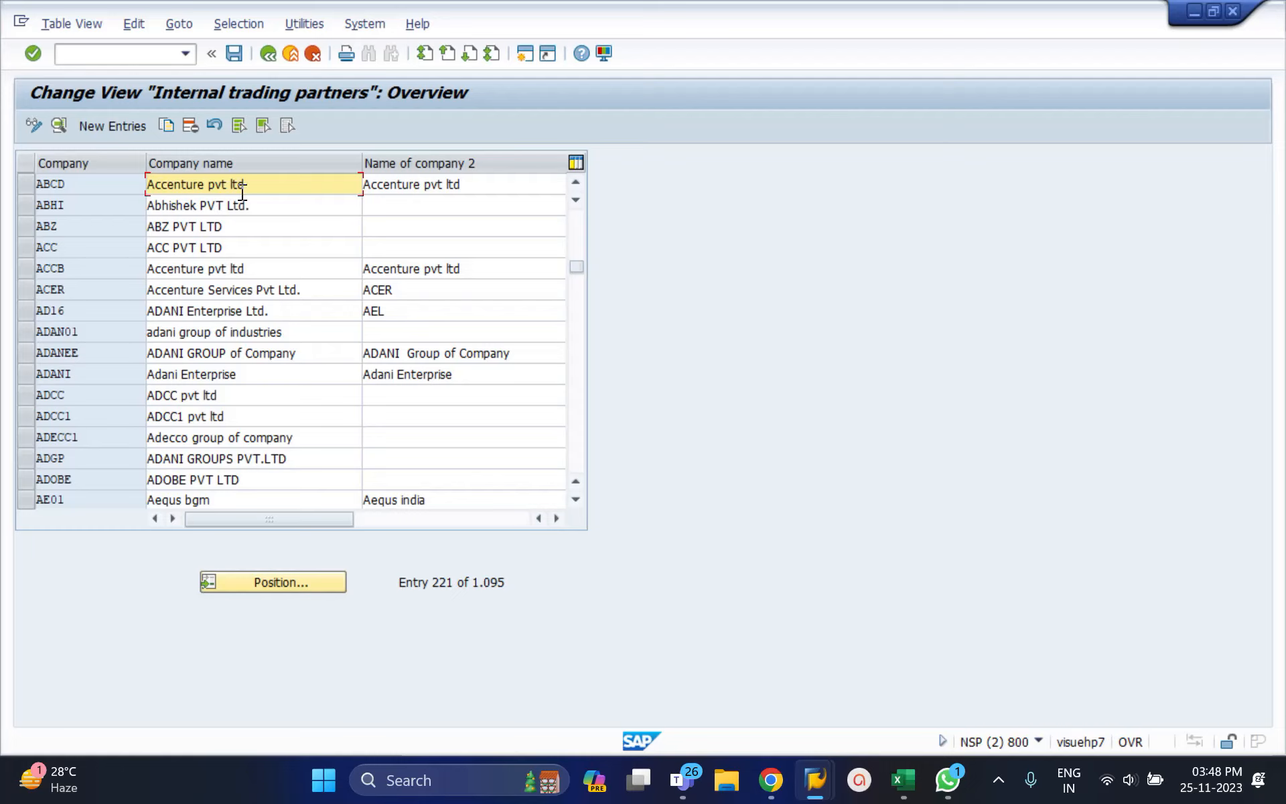
left_click(80, 187)
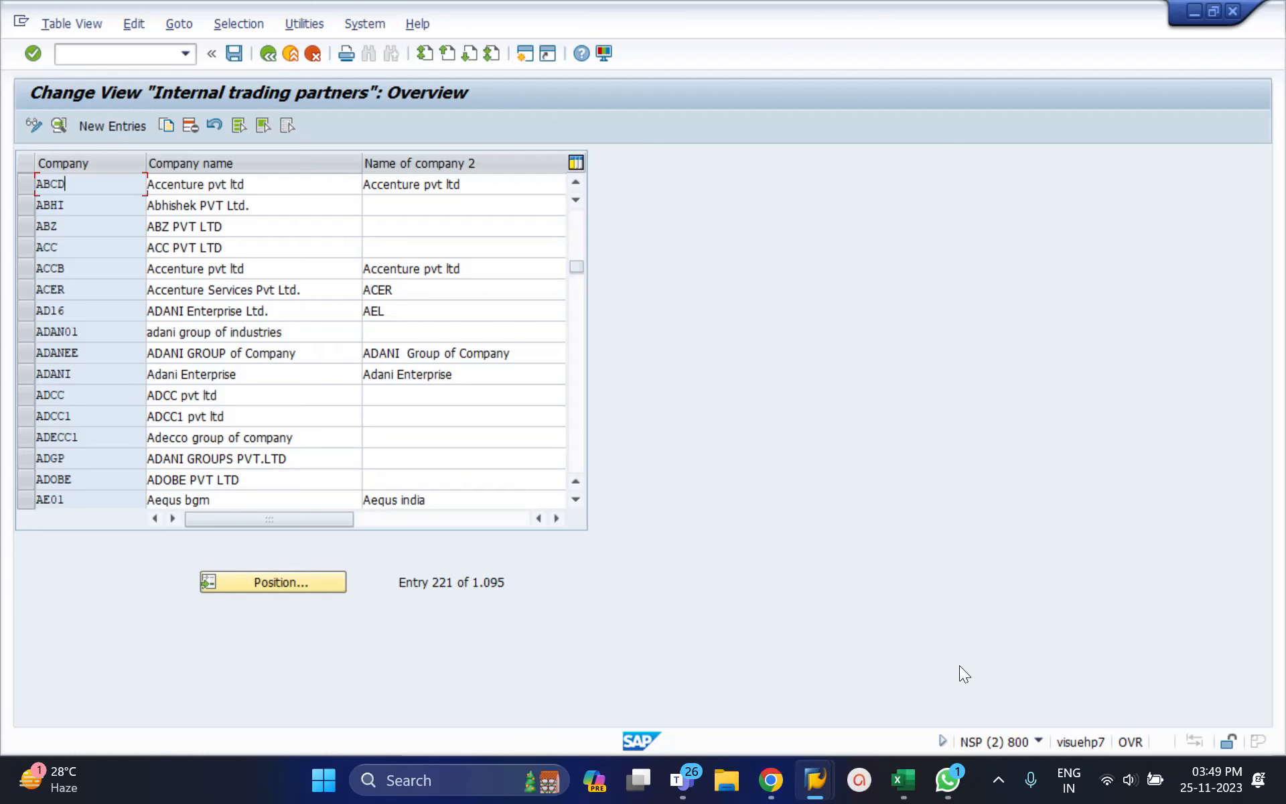
Step: Search Chrome for 'Molga in' and scroll the guru99 SAP Molga List to India's code 40
left_click(770, 779)
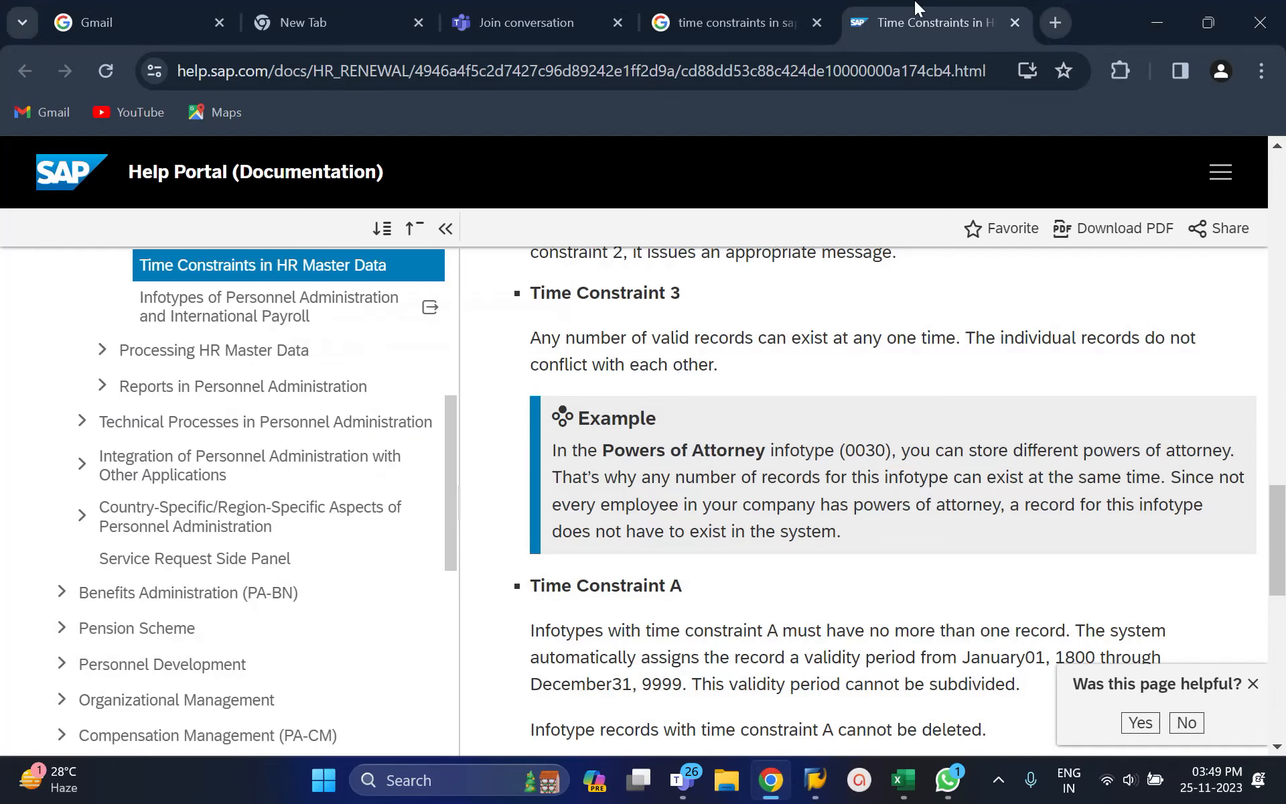
left_click(1054, 22)
type("Molga ")
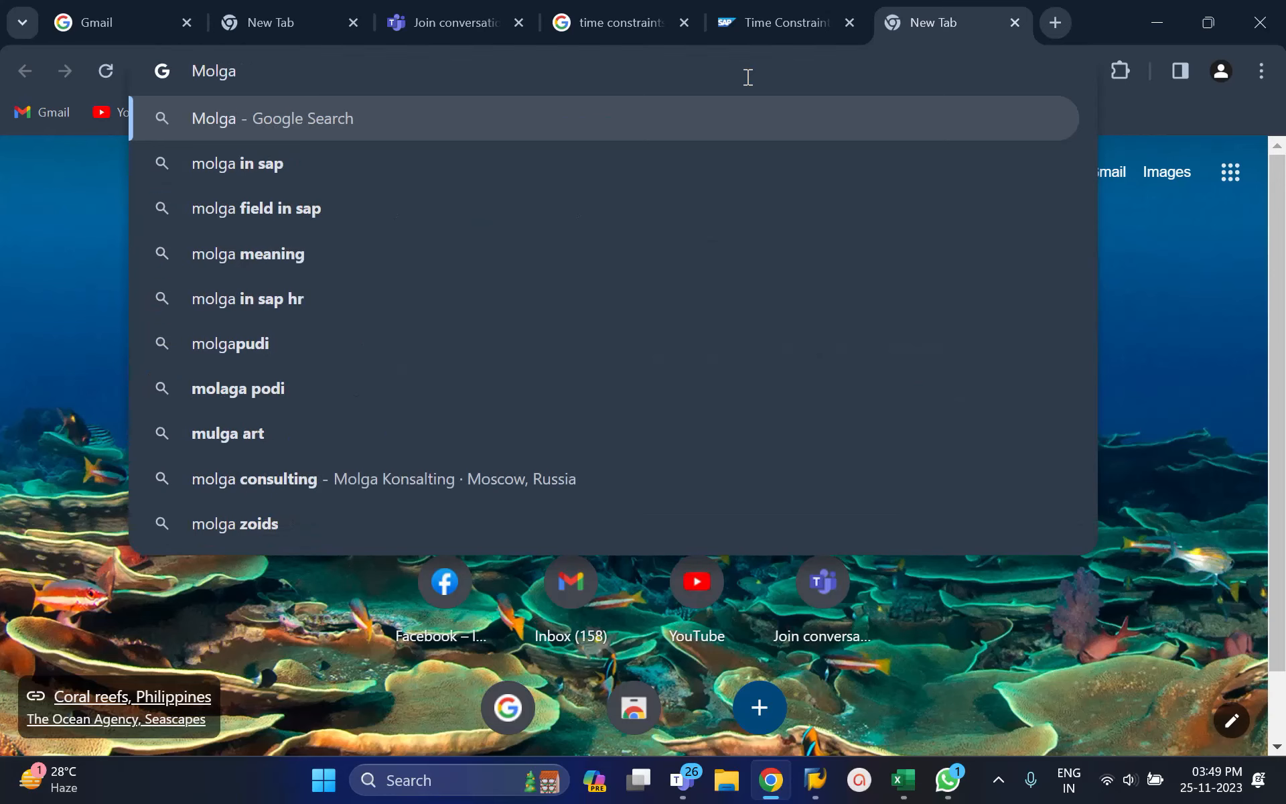
type("in")
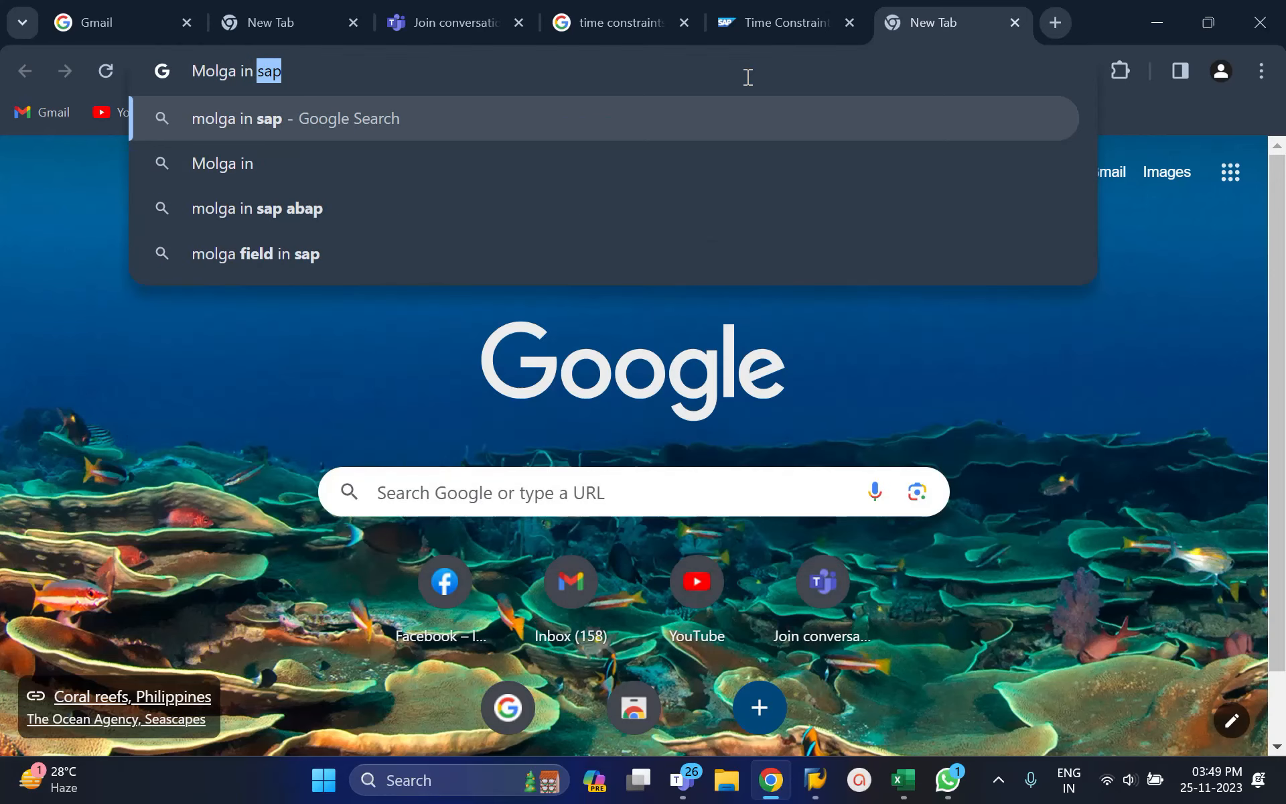
key("Return")
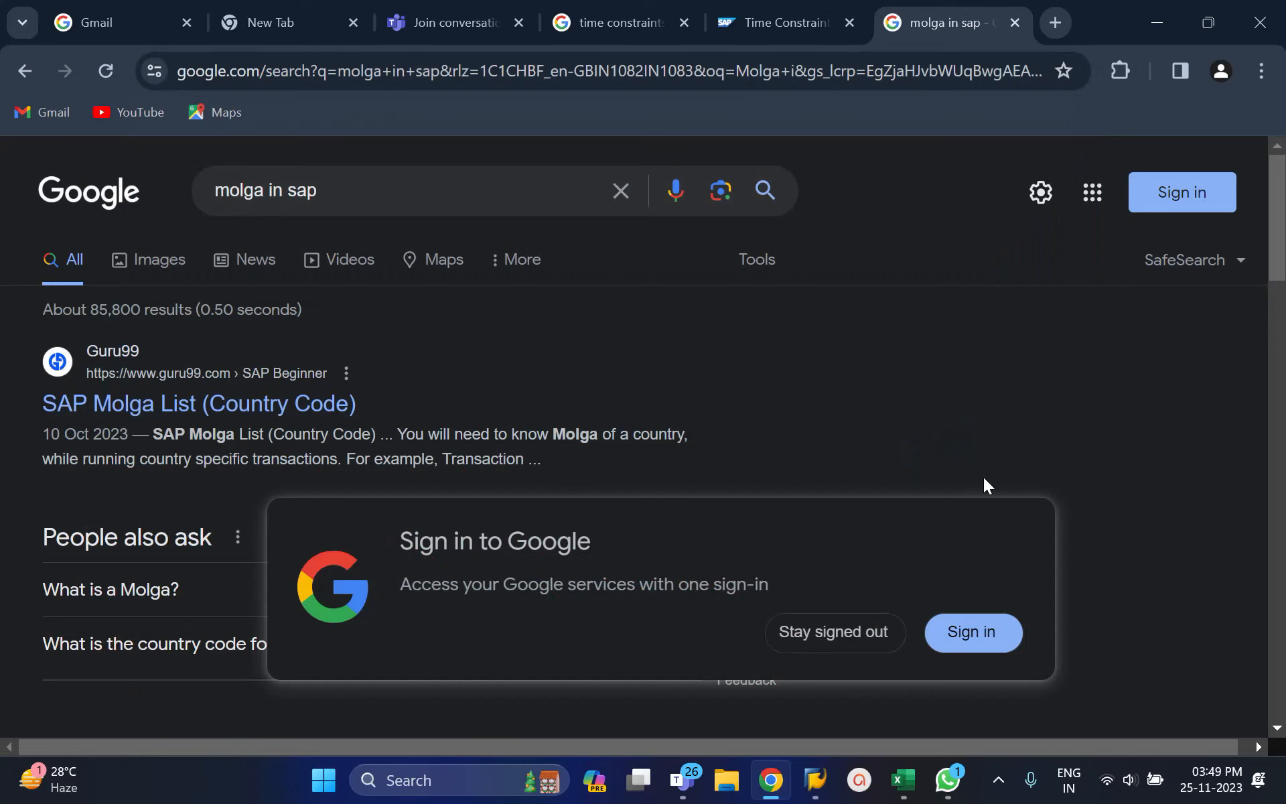
left_click(328, 410)
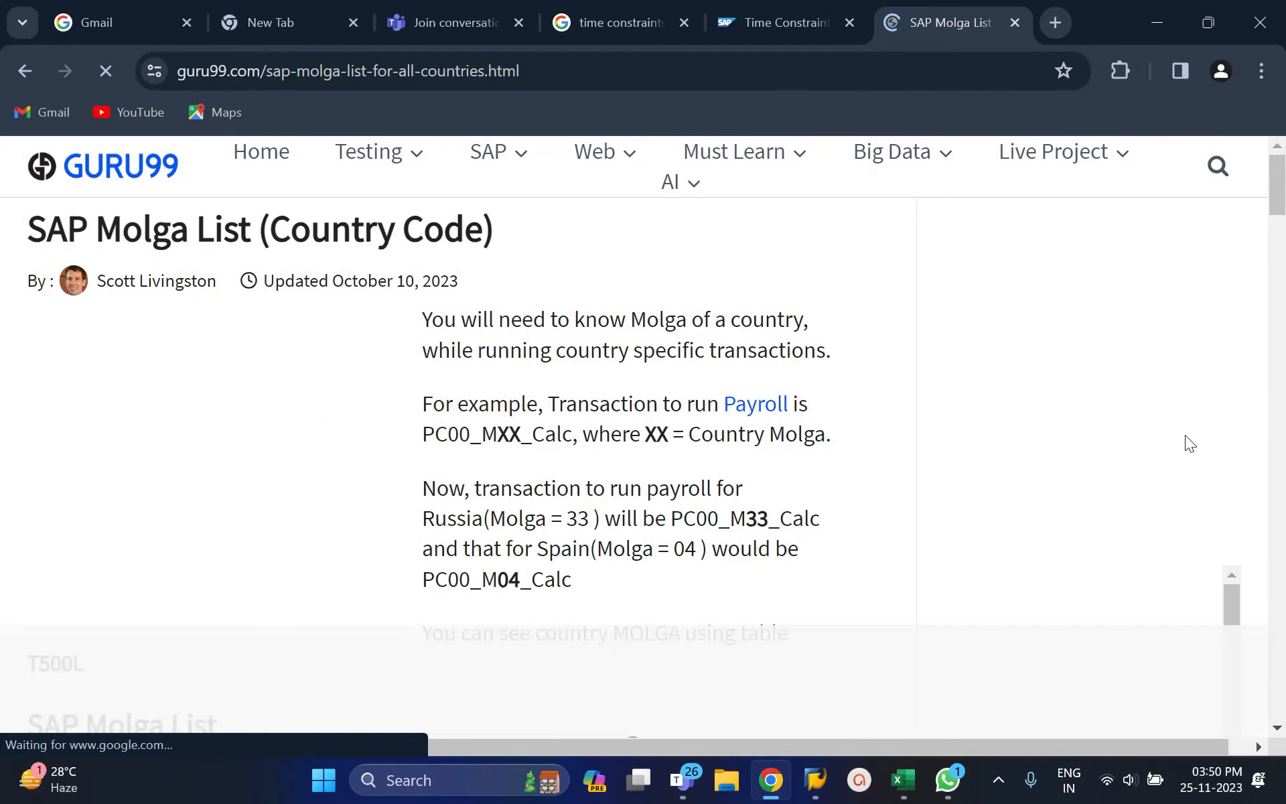
left_click_drag(1281, 191, 1281, 243)
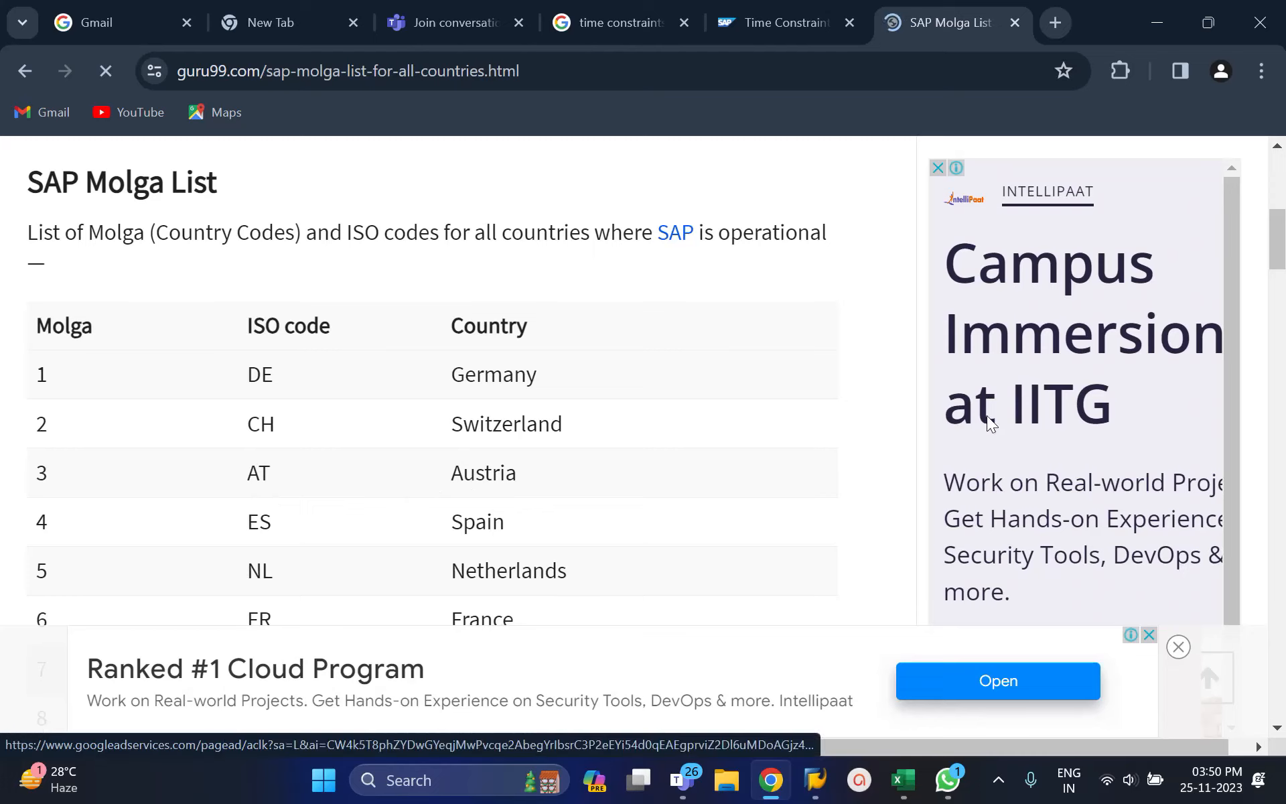
mouse_move(1277, 254)
left_mouse_down()
mouse_move(1279, 311)
mouse_move(1283, 259)
left_mouse_up()
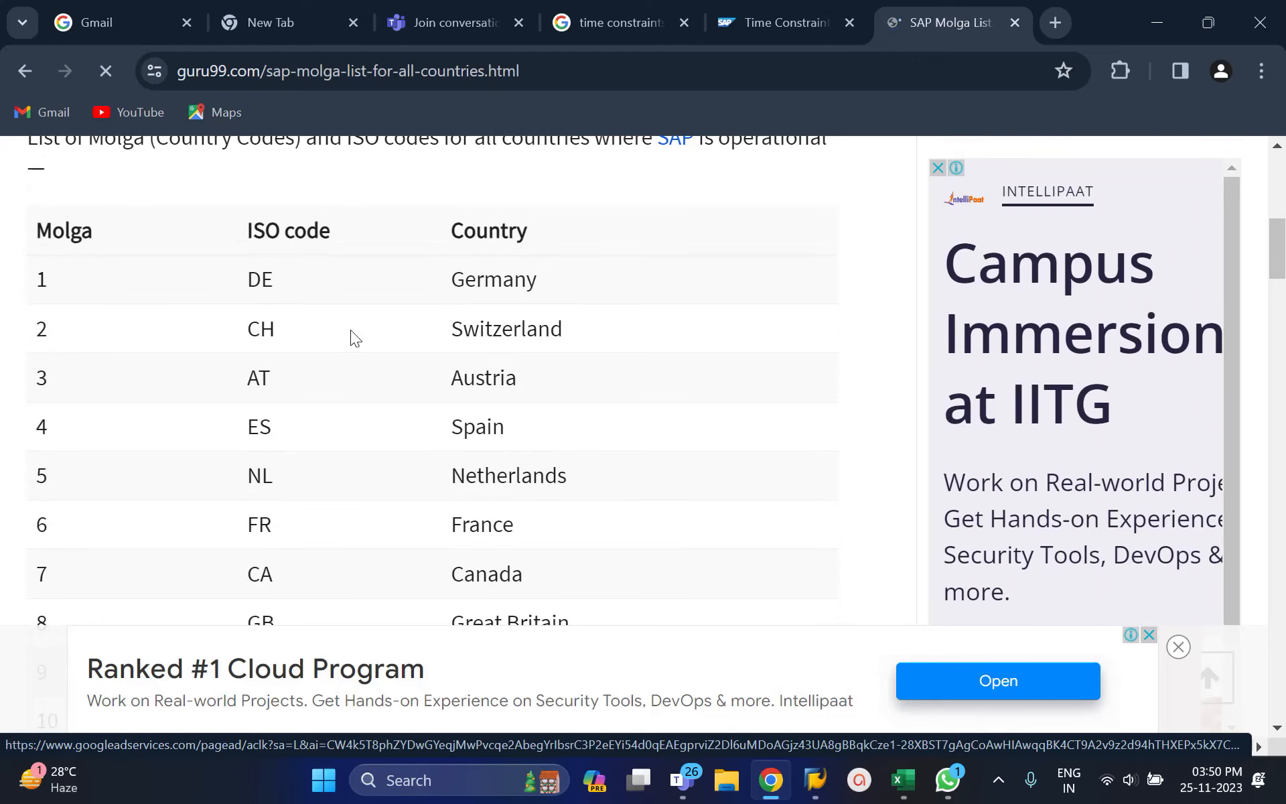
scroll(87, 399, "down", 1)
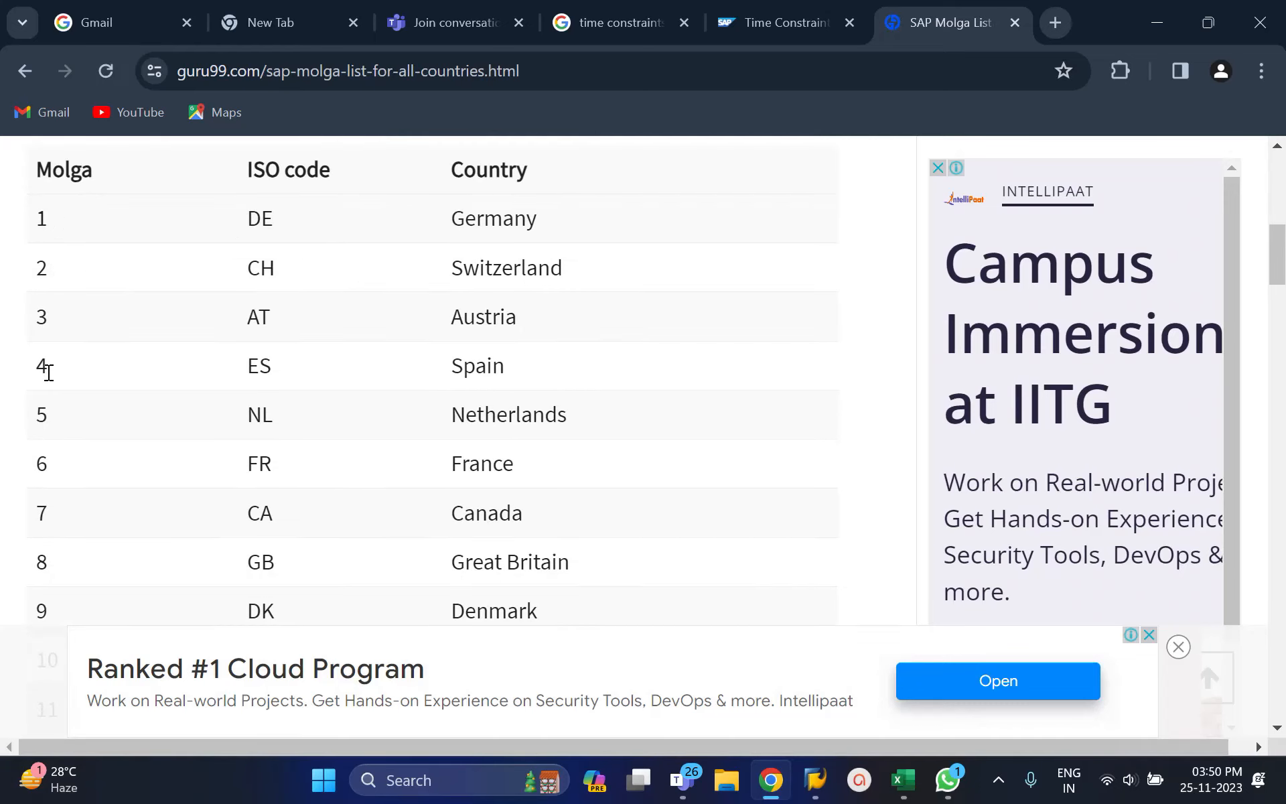
left_click_drag(1279, 266, 1280, 425)
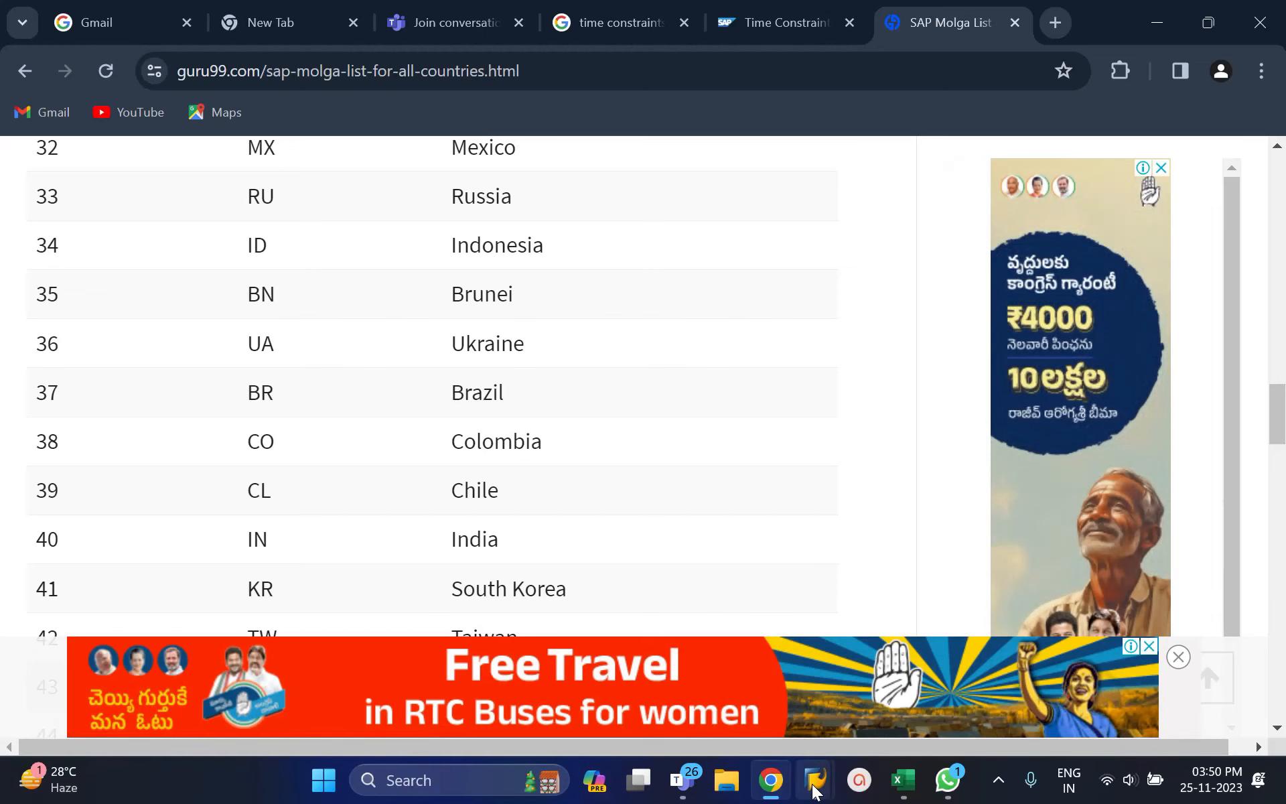
Step: Return to the new company entry screen and enter company number 4001
mouse_move(815, 779)
left_click(911, 686)
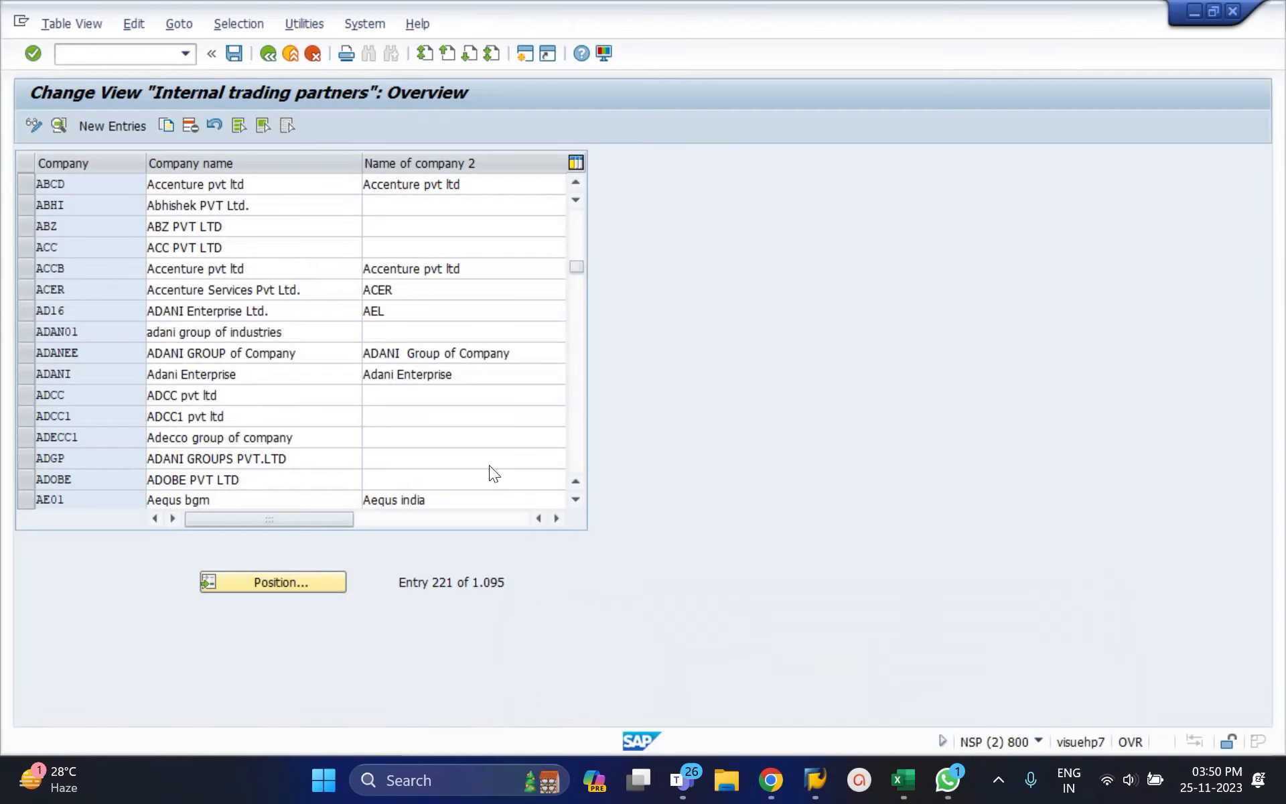
left_click(132, 126)
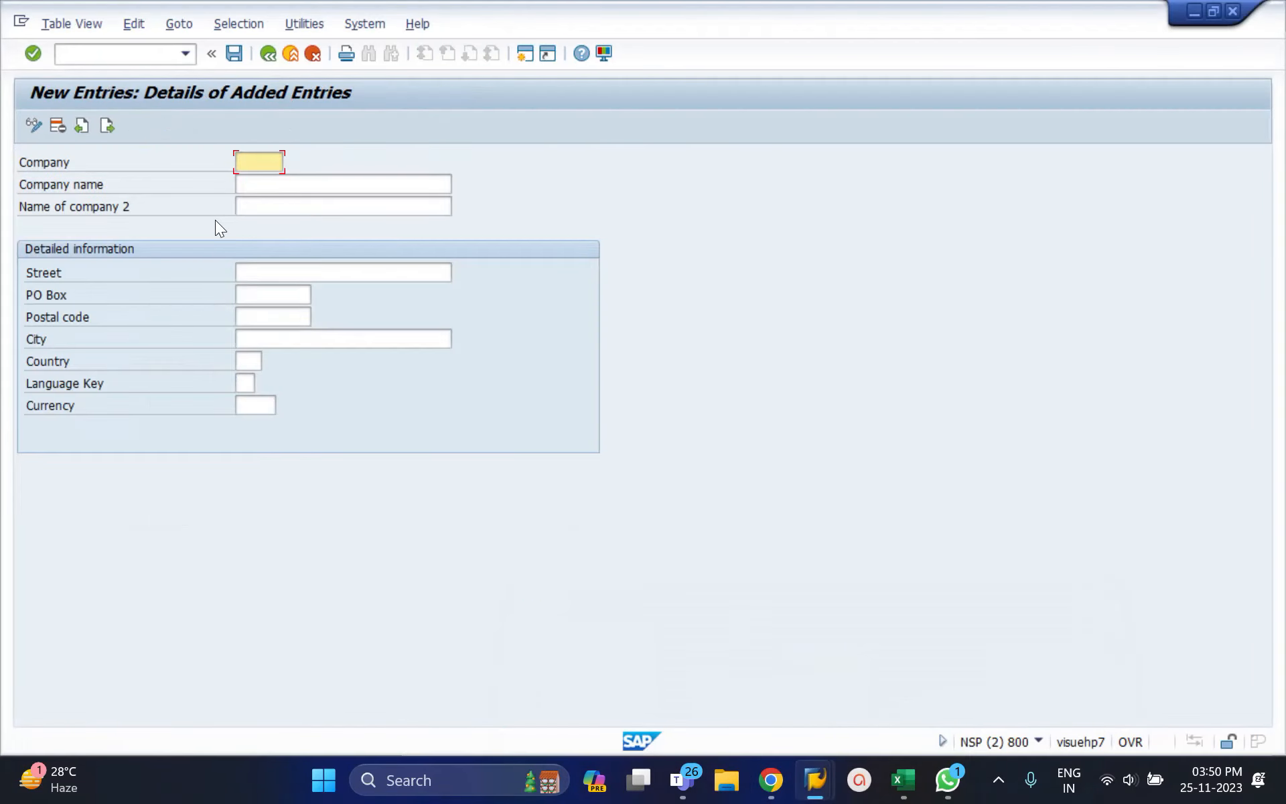
type("4001")
left_click_drag(237, 162, 252, 163)
Step: Fill the company names, street and PO Box from earlier entries, with postal code 896989
left_click(300, 184)
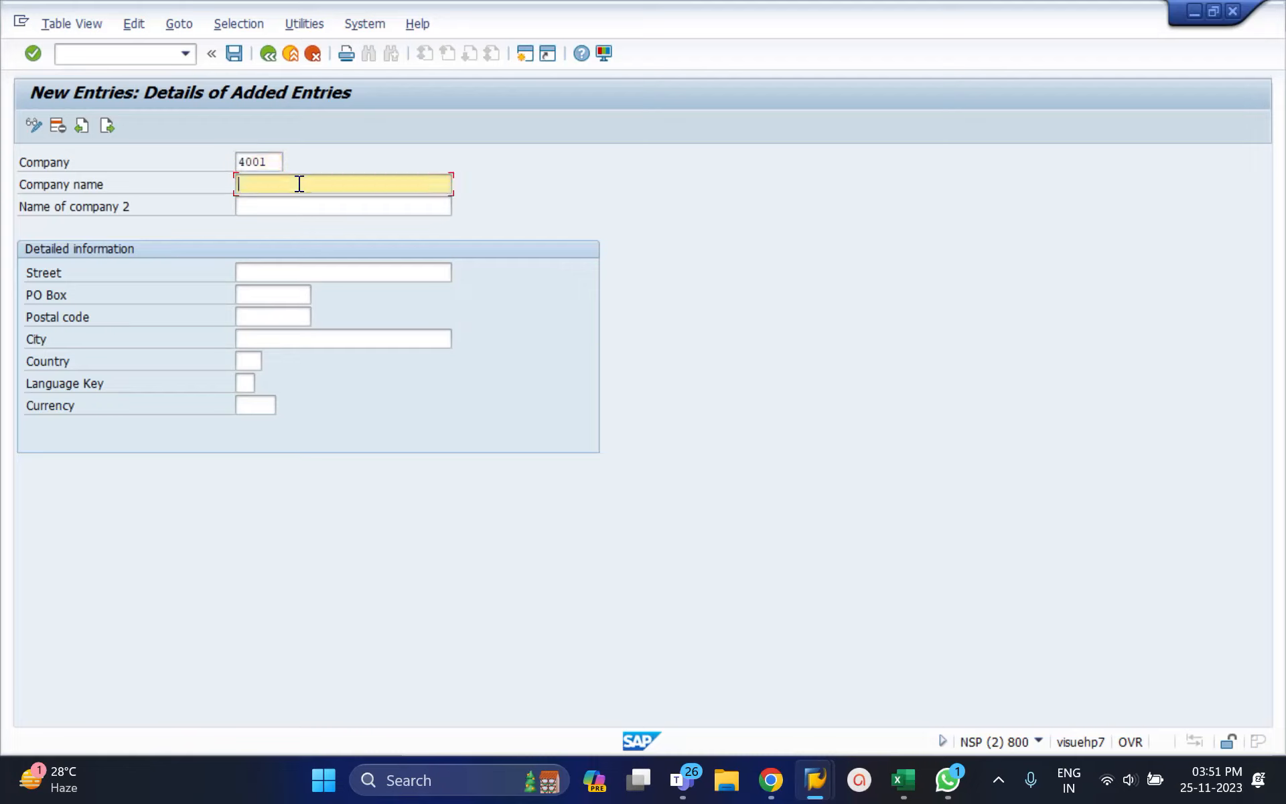
key("Down")
key("Tab")
key("Down")
key("Tab")
key("Down")
key("Down")
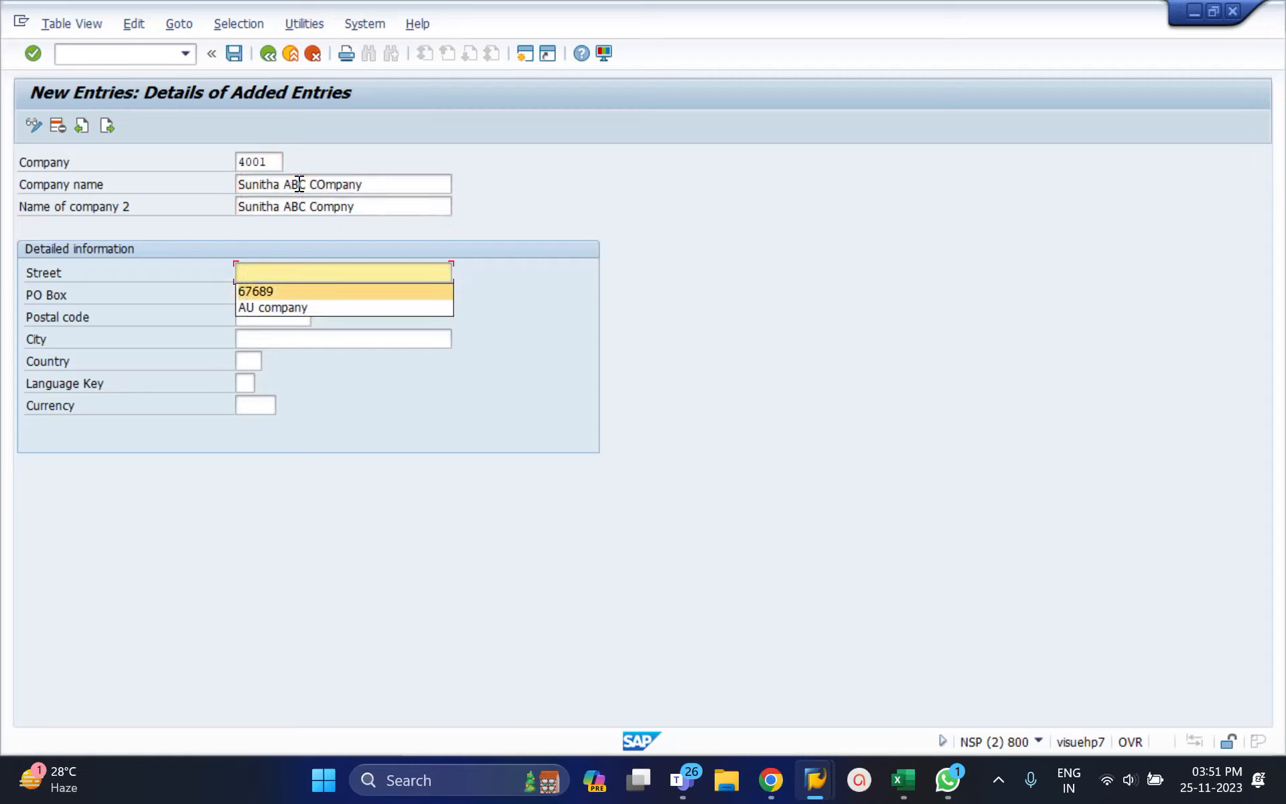
key("Tab")
key("Down")
key("Tab")
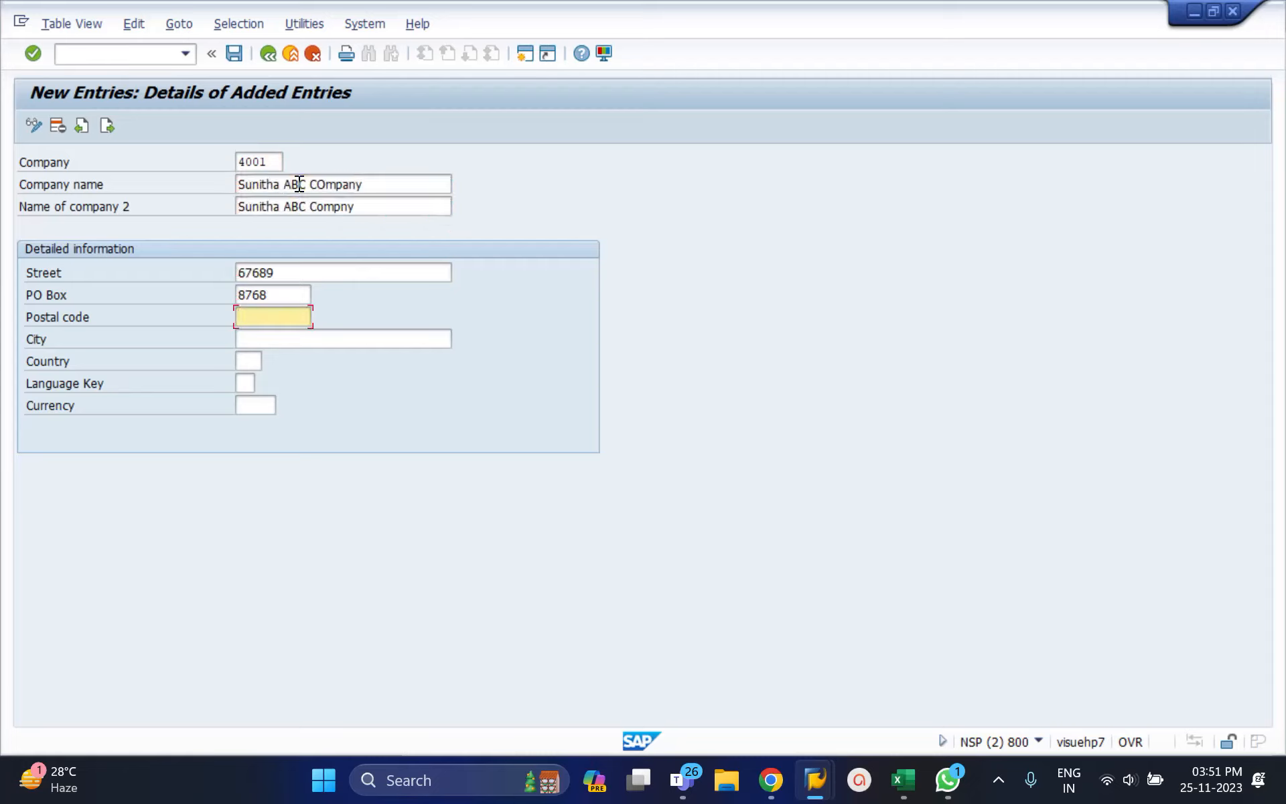
key("shift+Tab")
key("BackSpace")
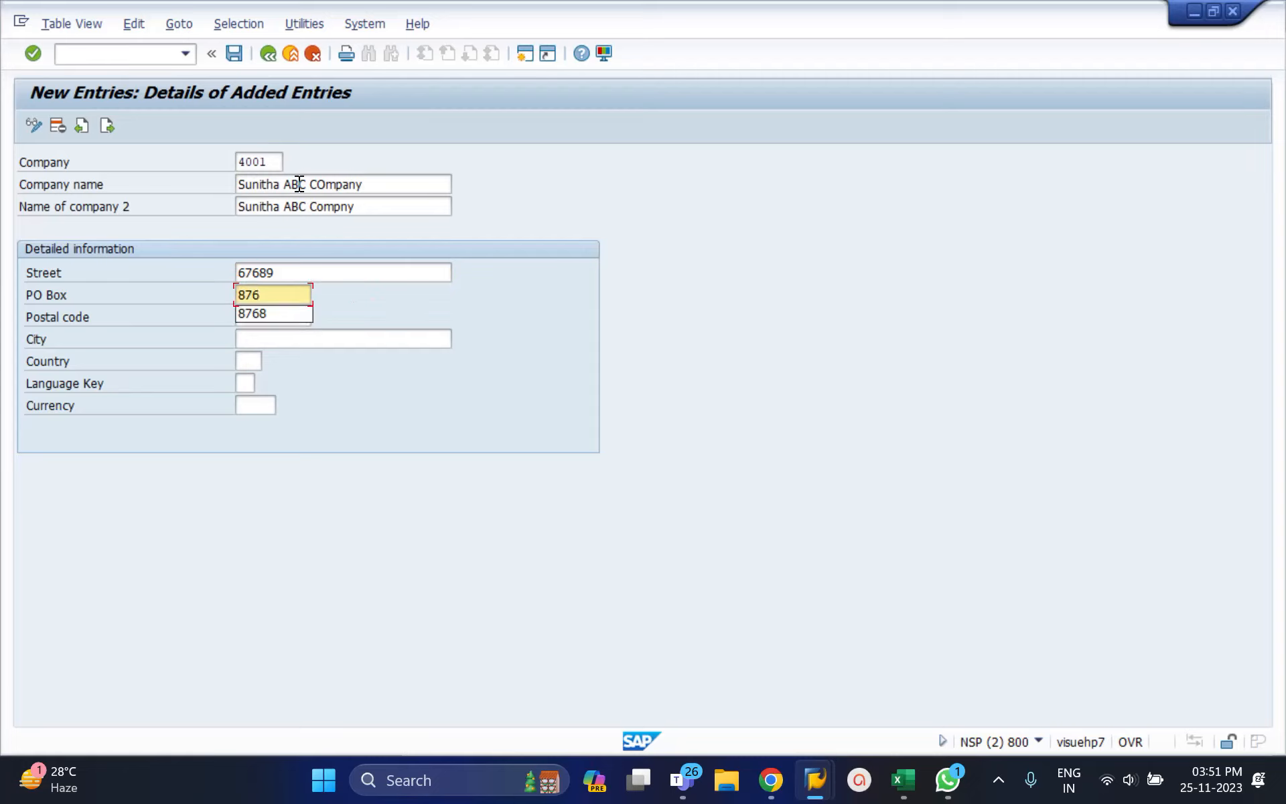
type("89")
key("Tab")
type("8")
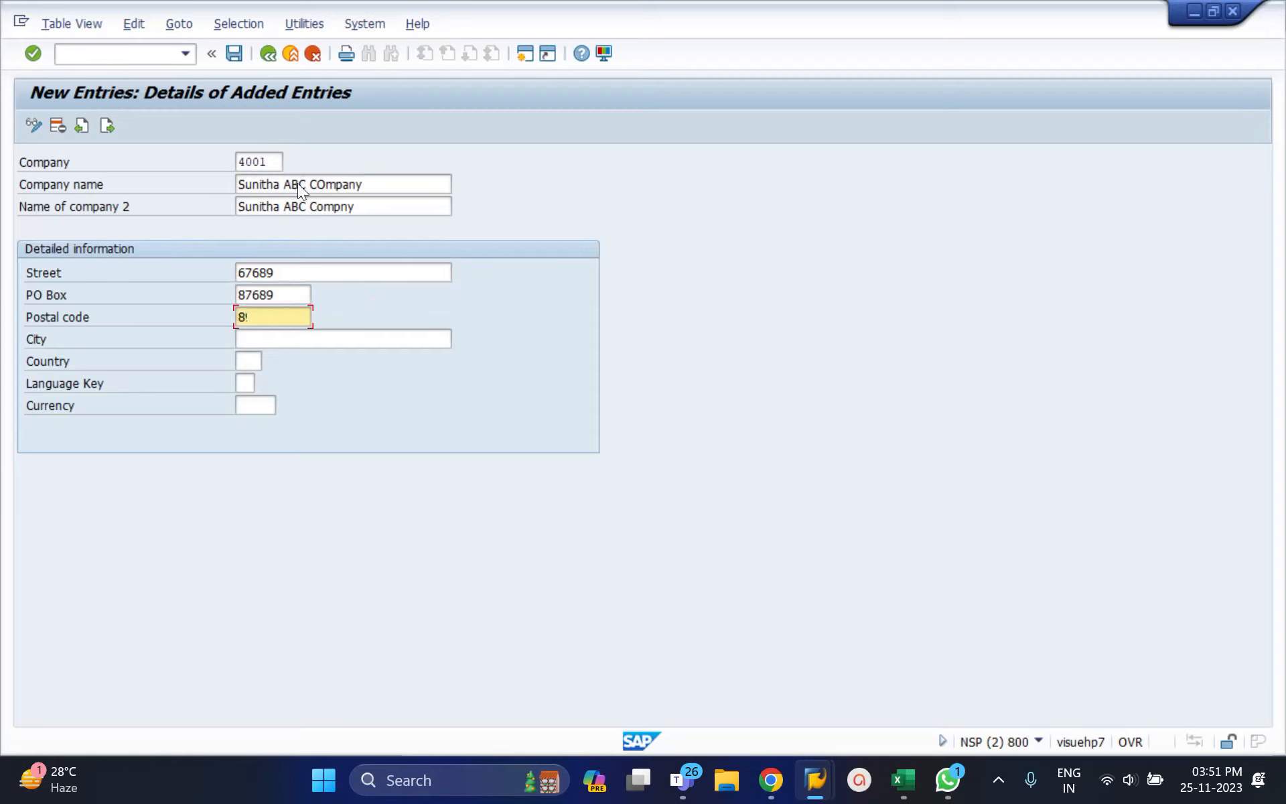
type("96989")
key("Tab")
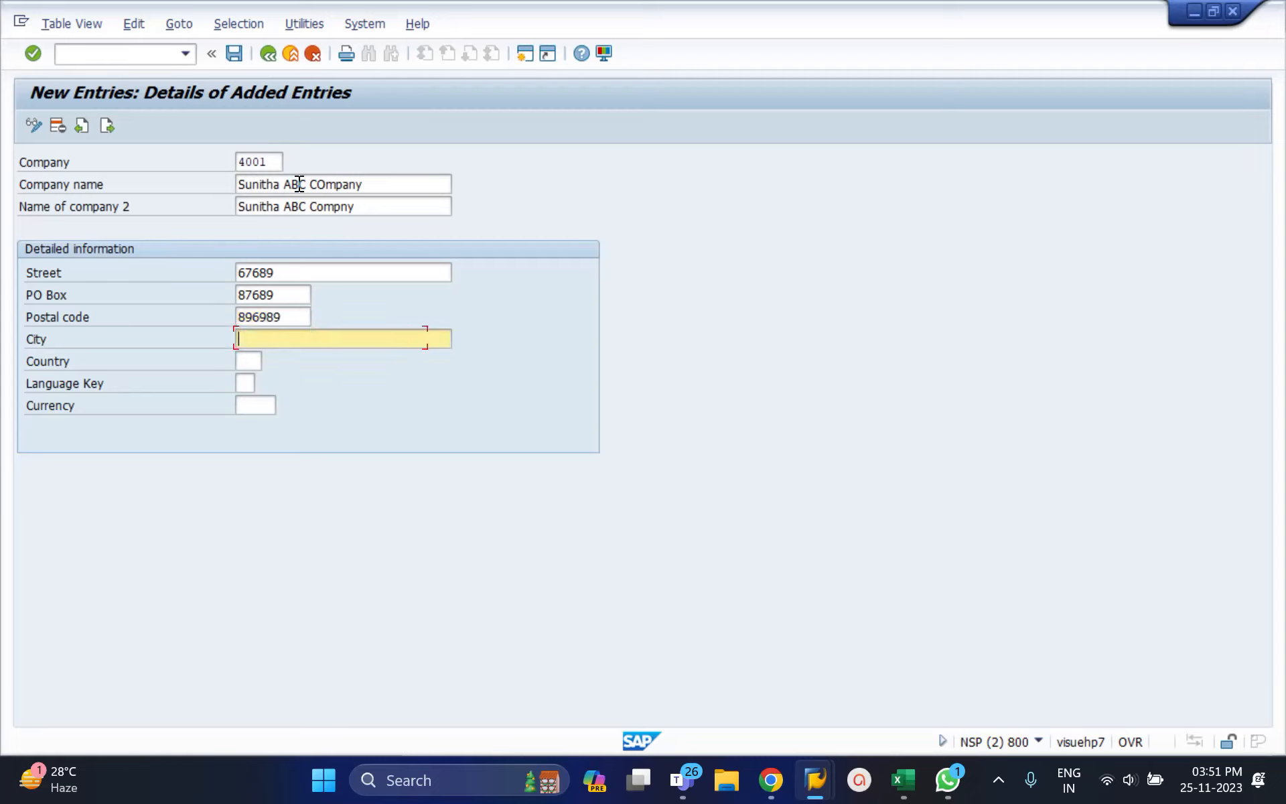
Step: Fill city Hyderabad, country IN and currency INR, then save the entry
key("Down")
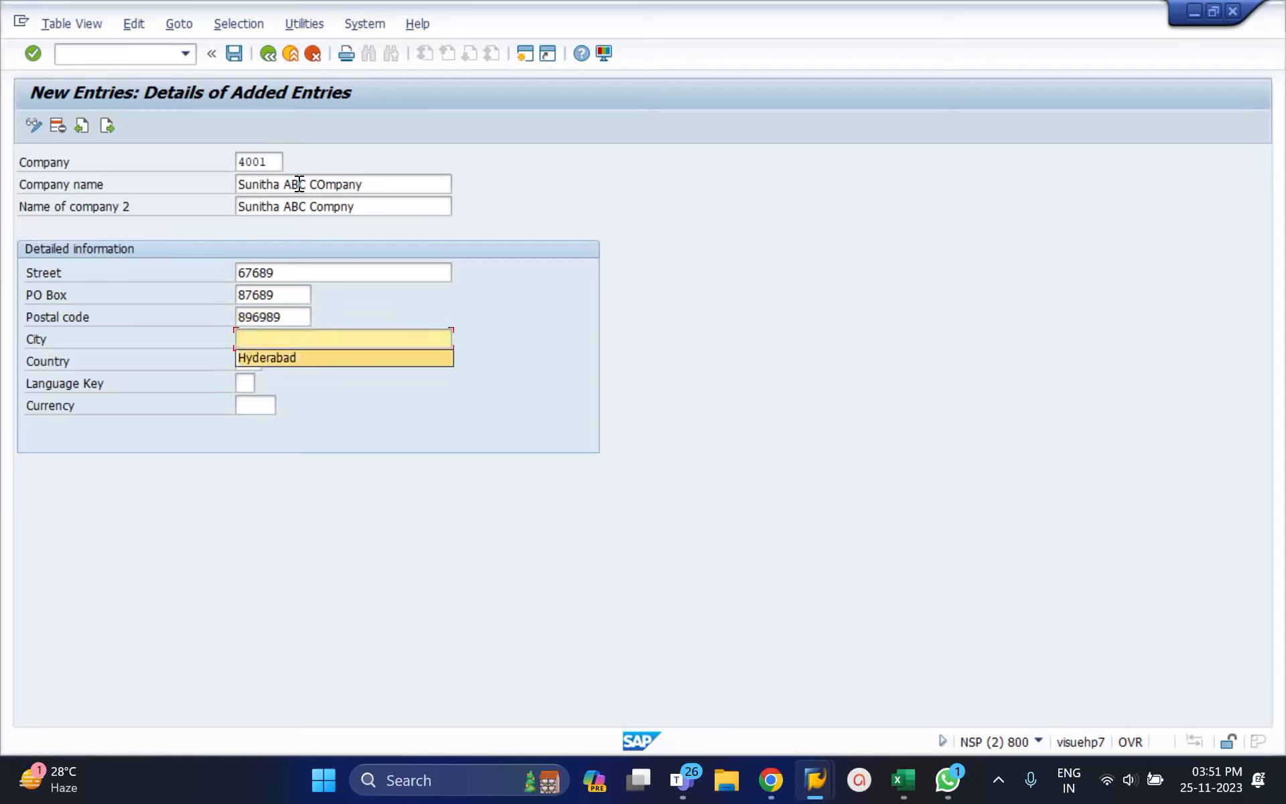
key("Tab")
key("Down")
key("Tab")
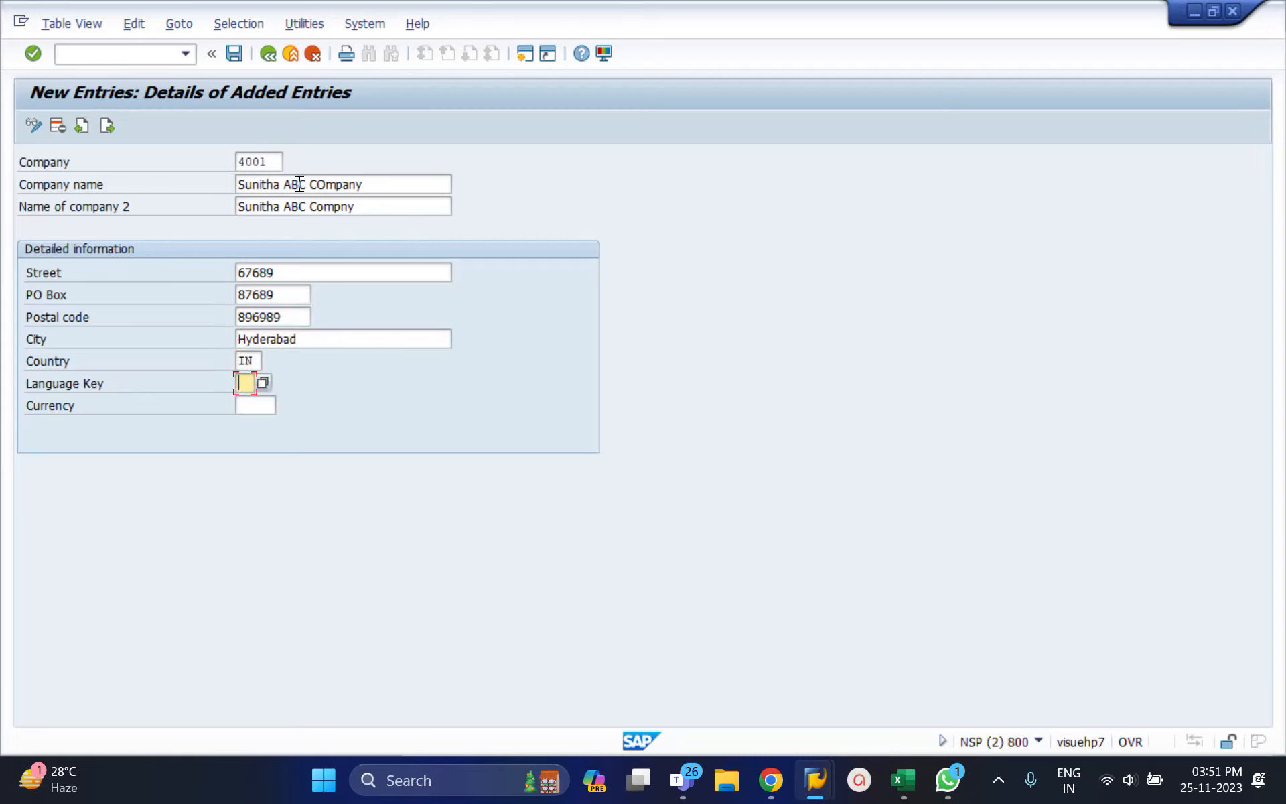
key("Tab")
key("Down")
key("Return")
key("Return")
key("ctrl+s")
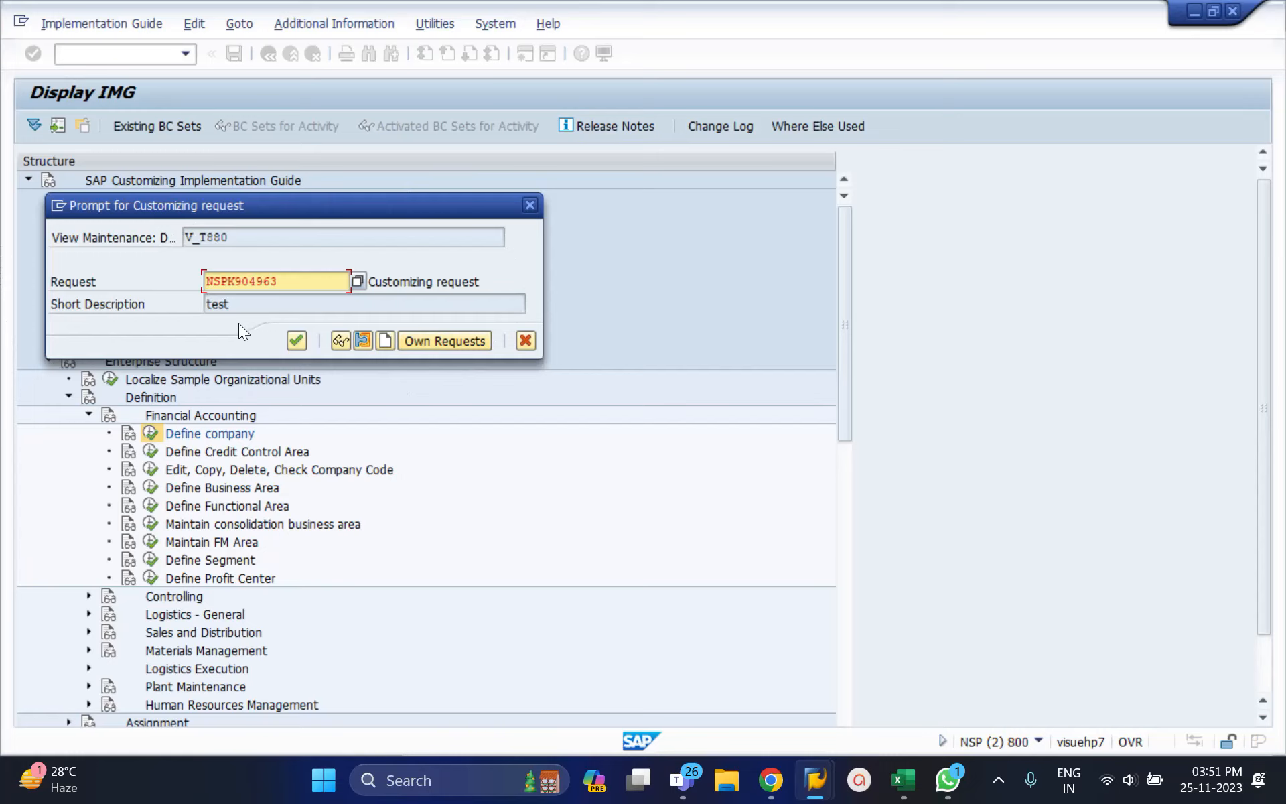
left_click(278, 281)
key("Return")
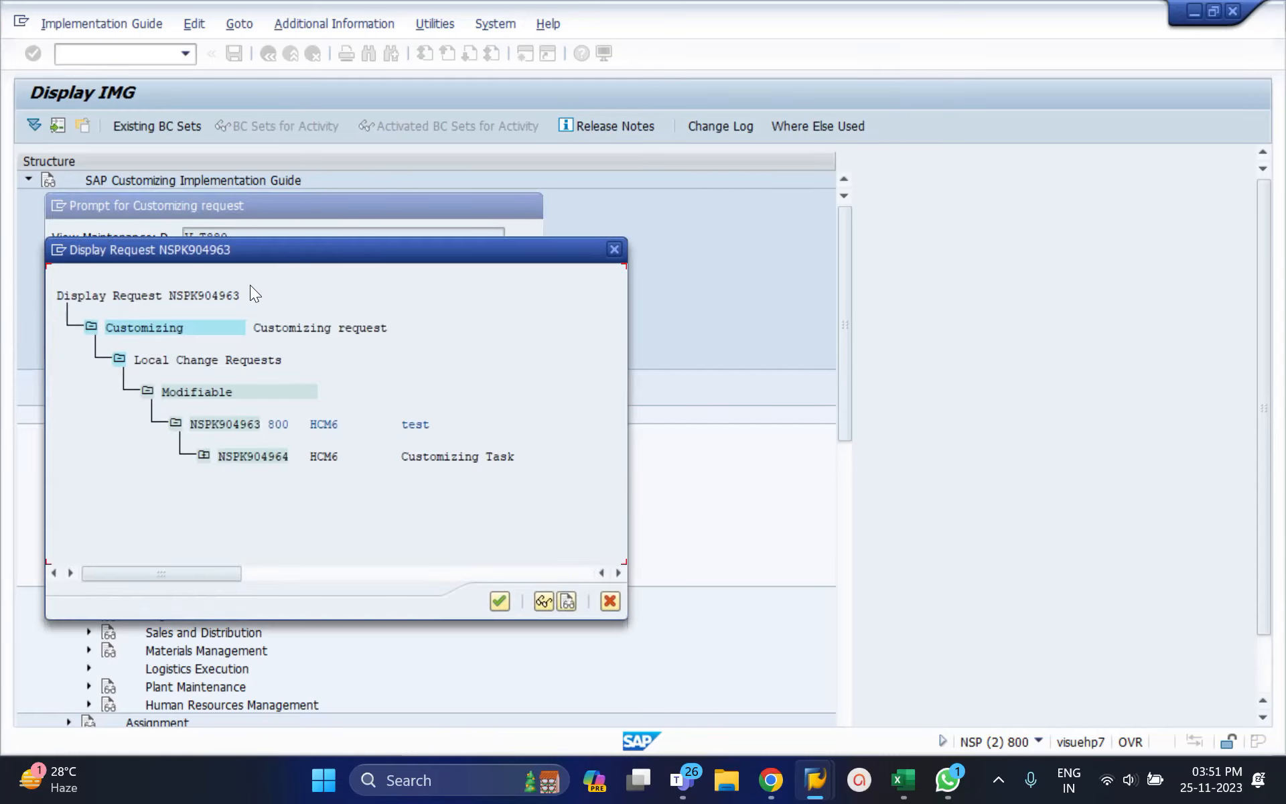
left_click(614, 250)
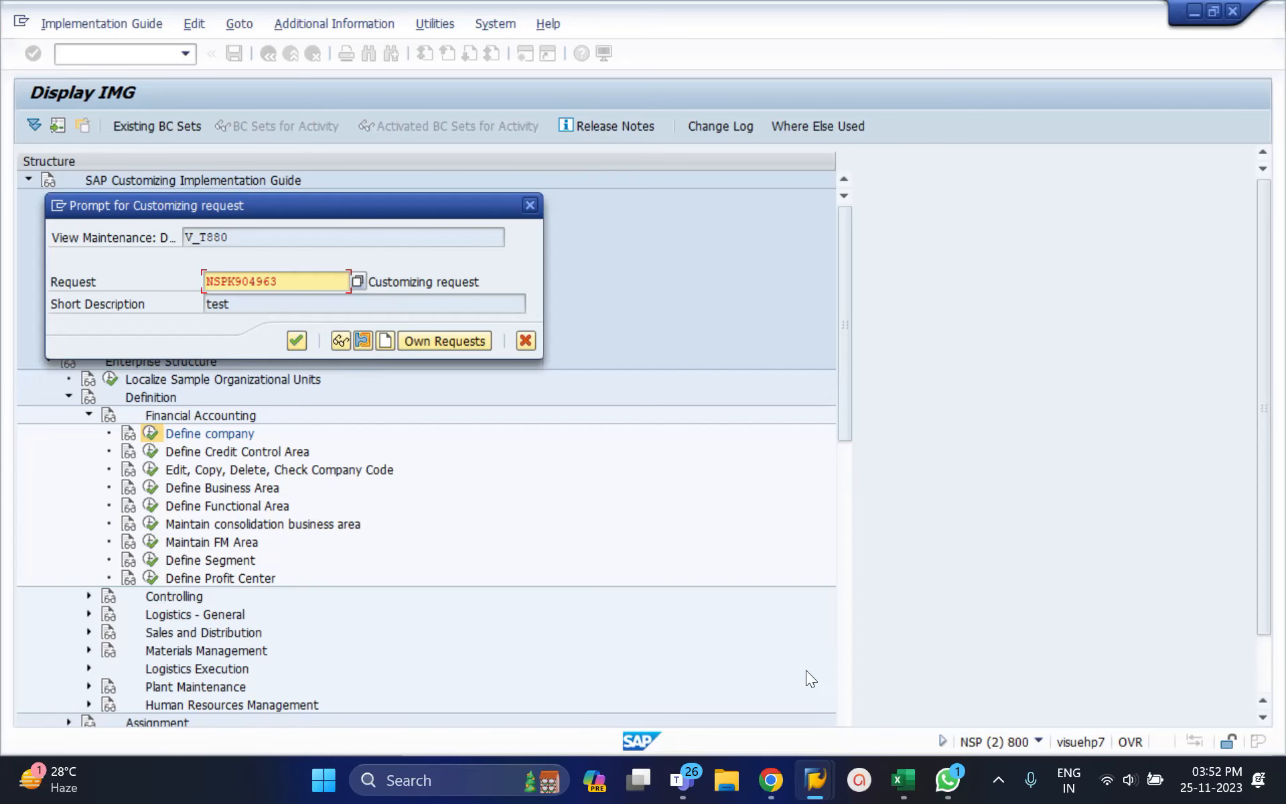
mouse_move(691, 770)
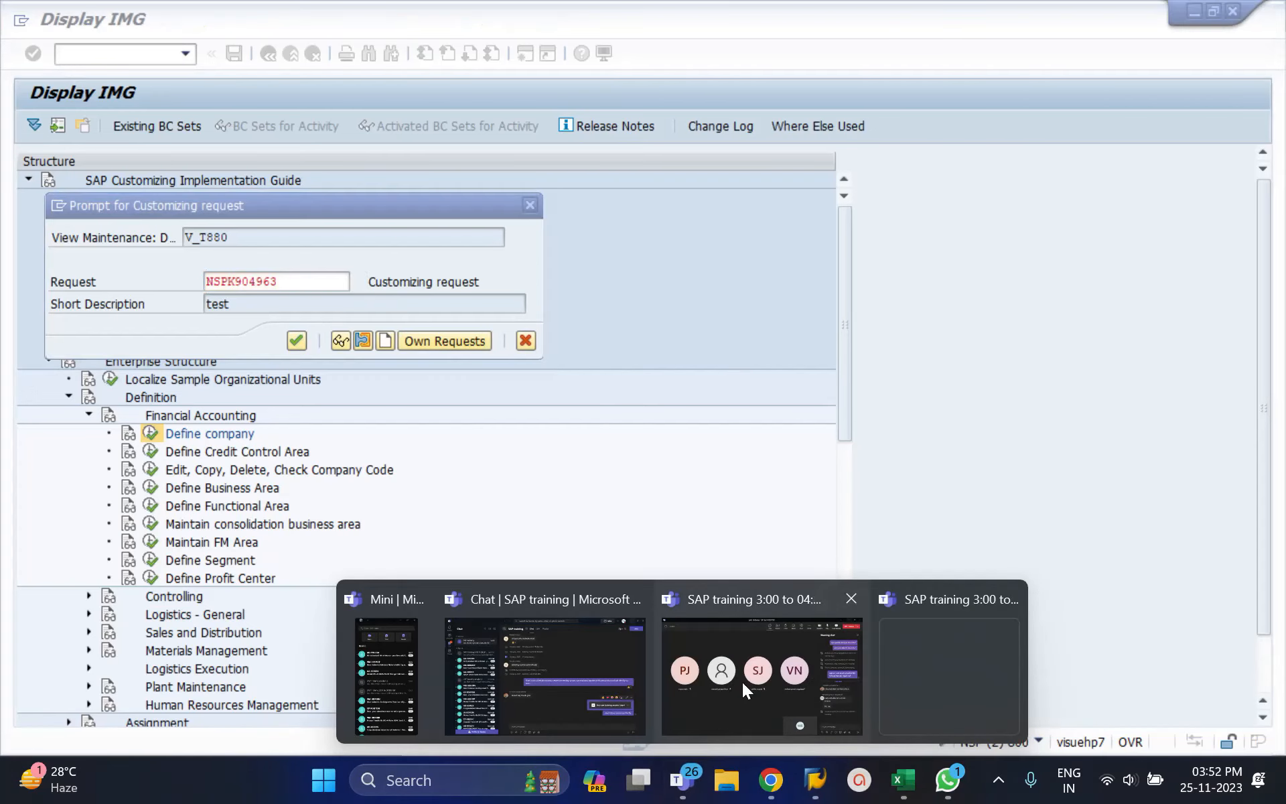
left_click(746, 675)
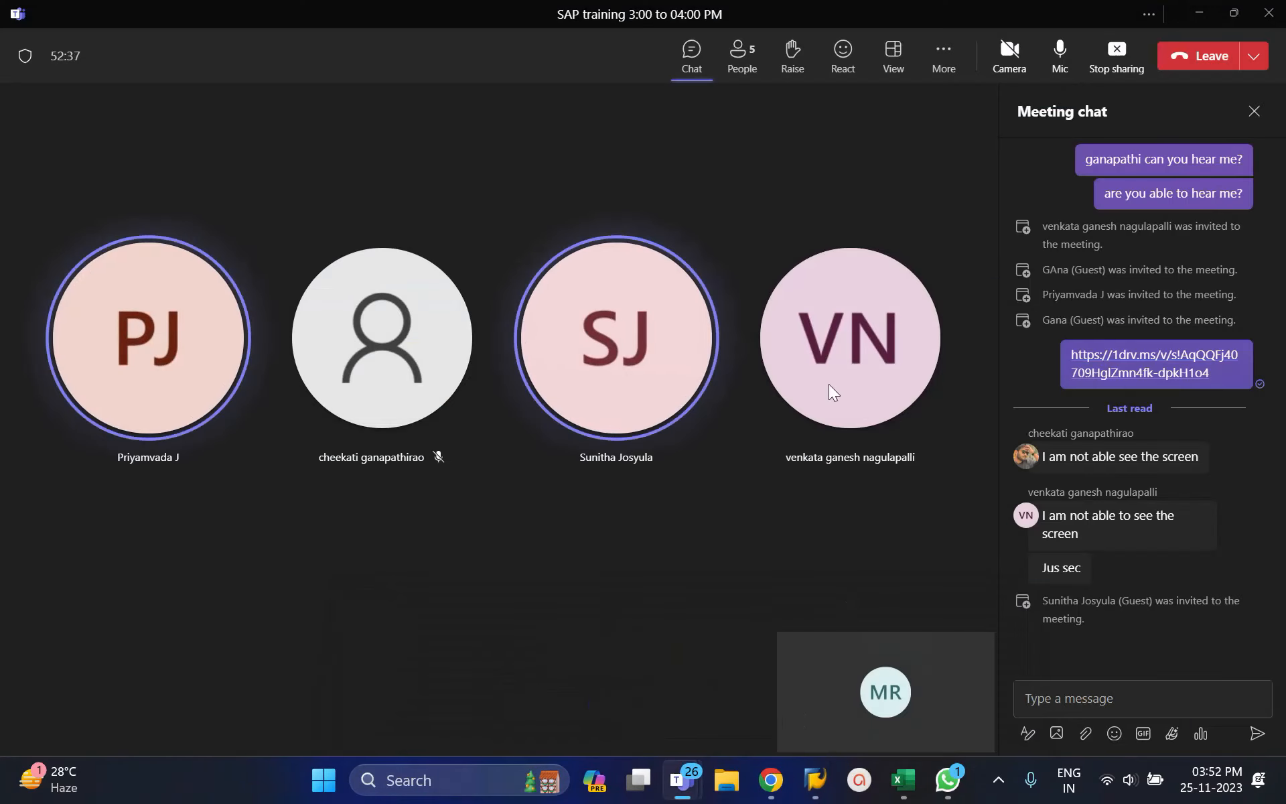
left_click(1194, 17)
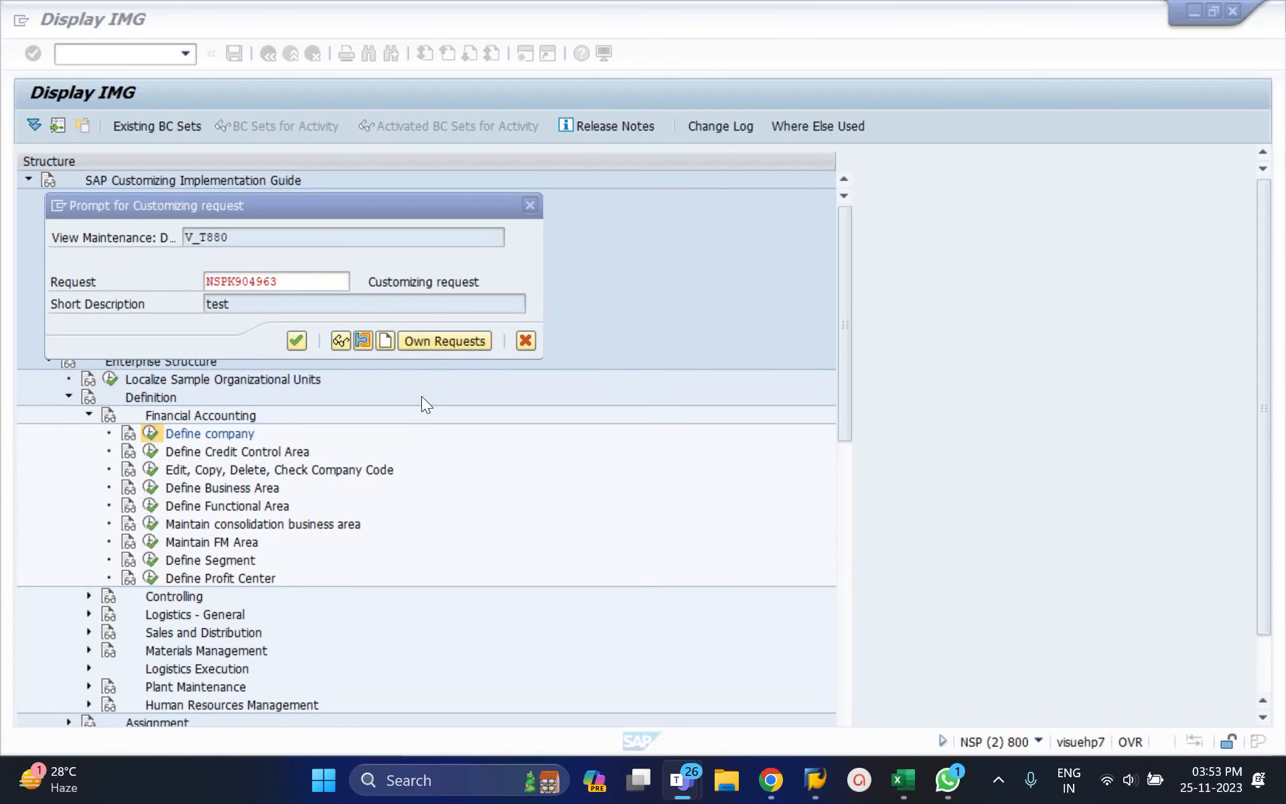
Step: Cancel the customizing request prompt and save company 4001 again
left_click(521, 347)
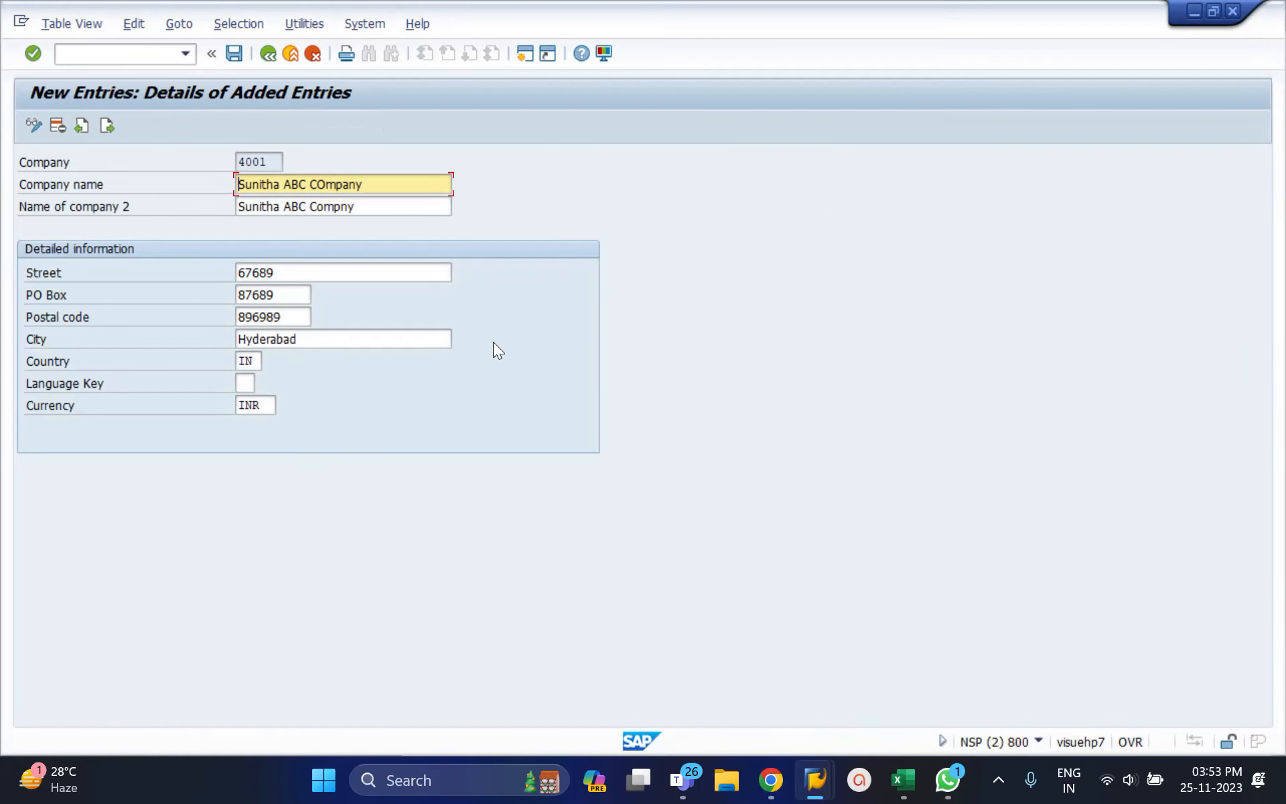
left_click(235, 52)
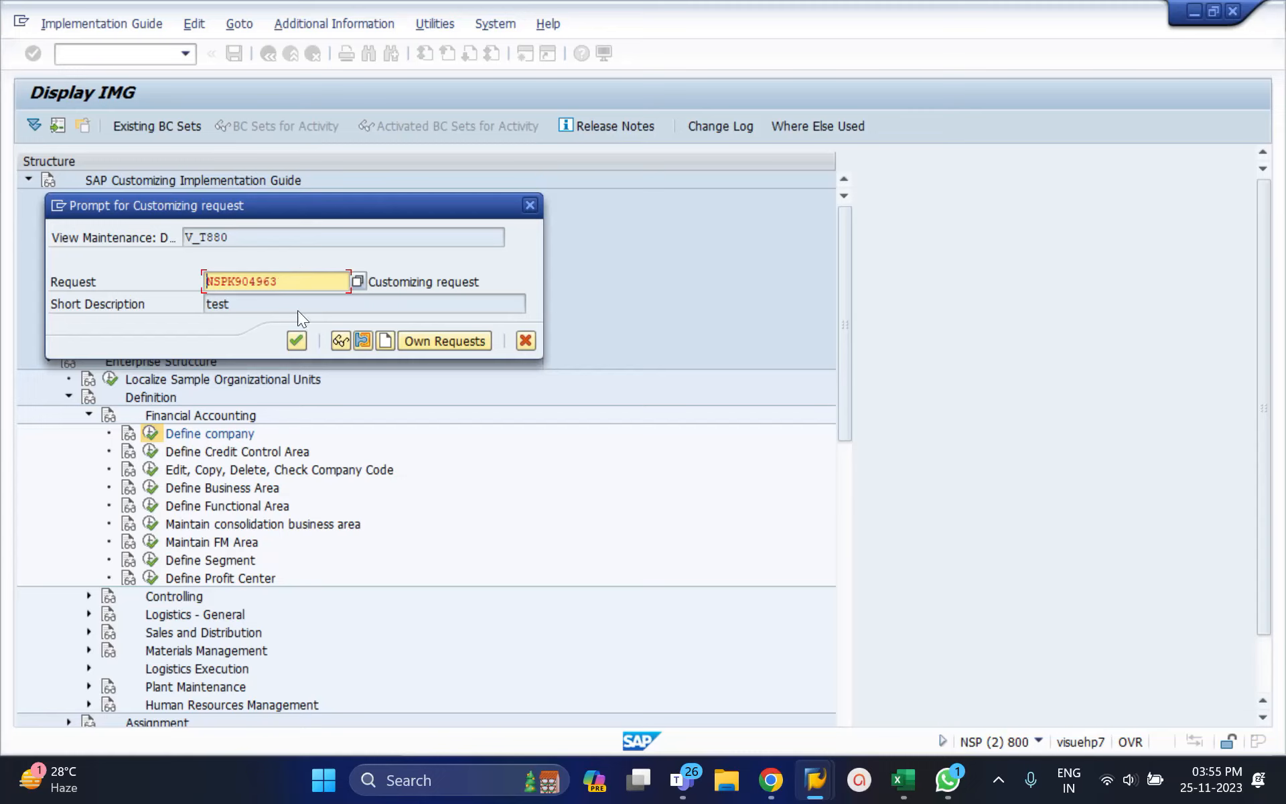
Step: Create a new customizing request described 'Company code' and save company 4001 under it
left_click(381, 340)
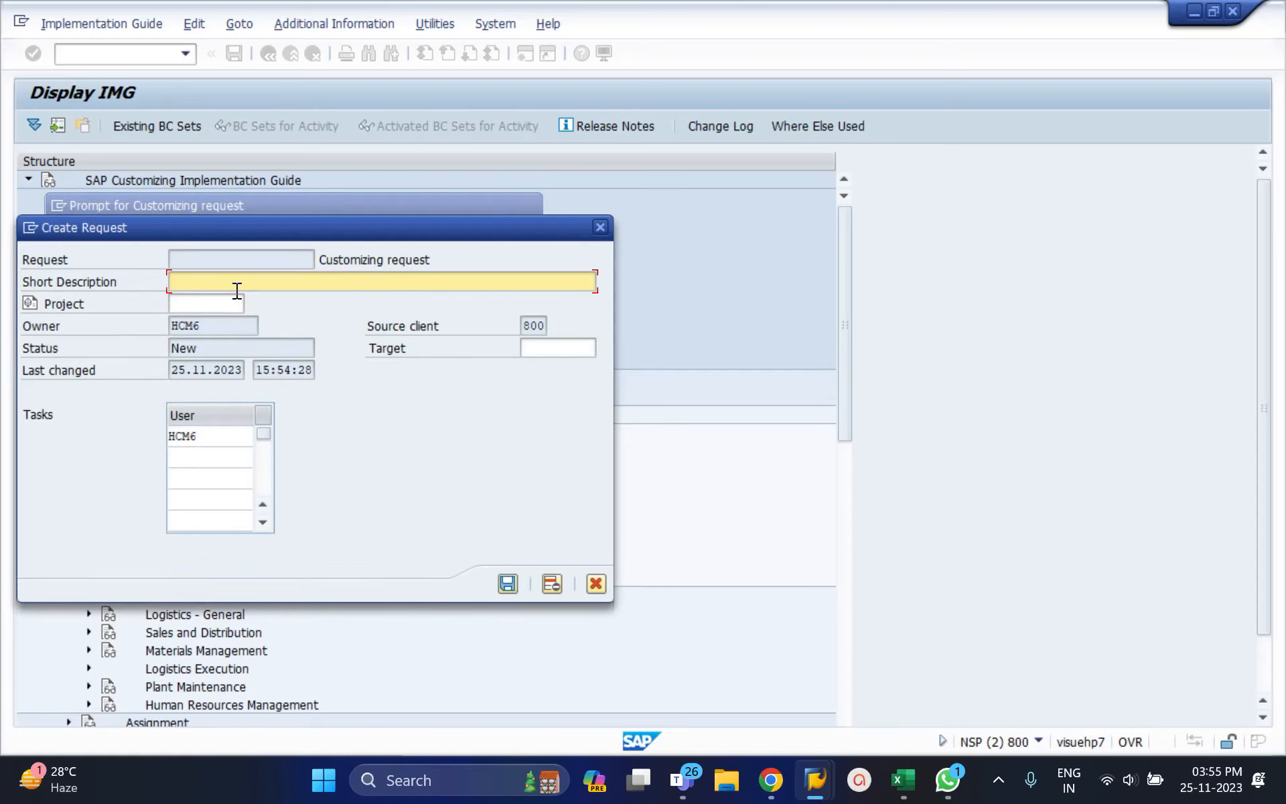
type("Company ce")
type("de")
left_click(506, 583)
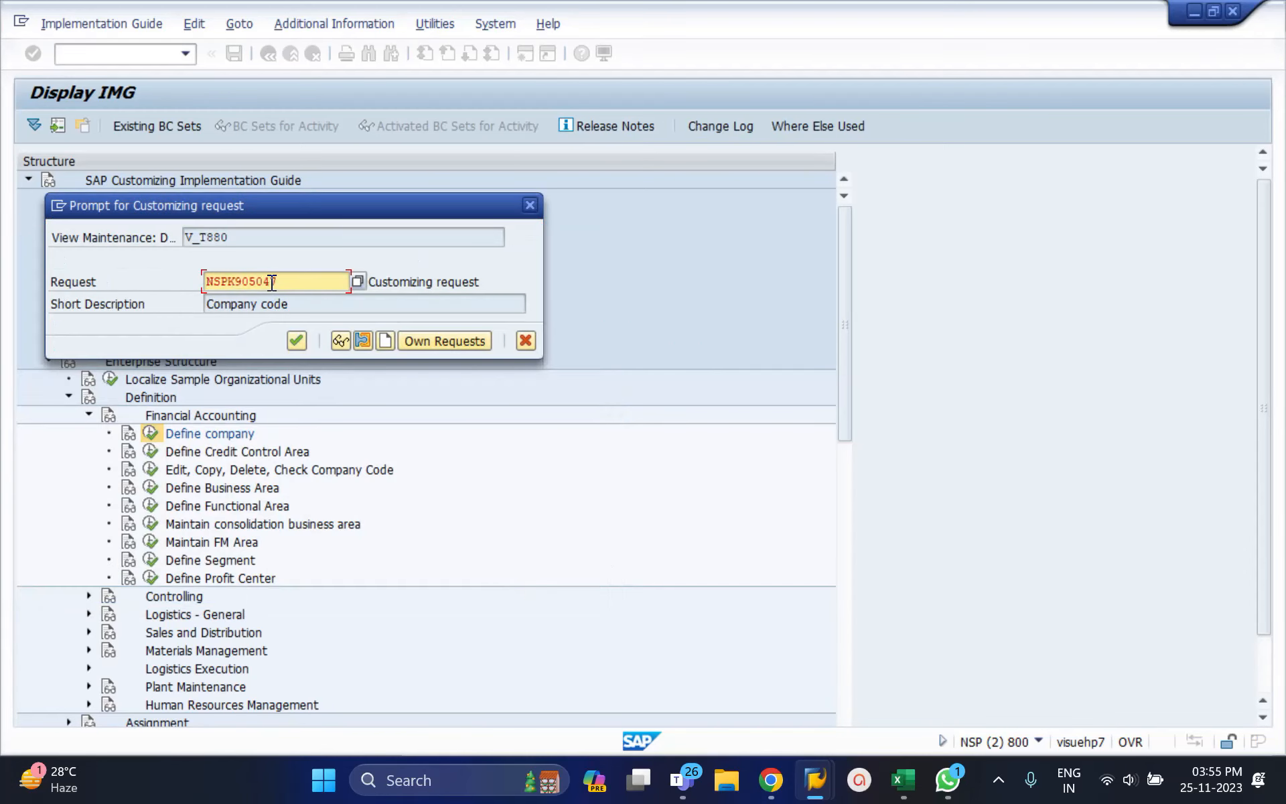
left_click(293, 344)
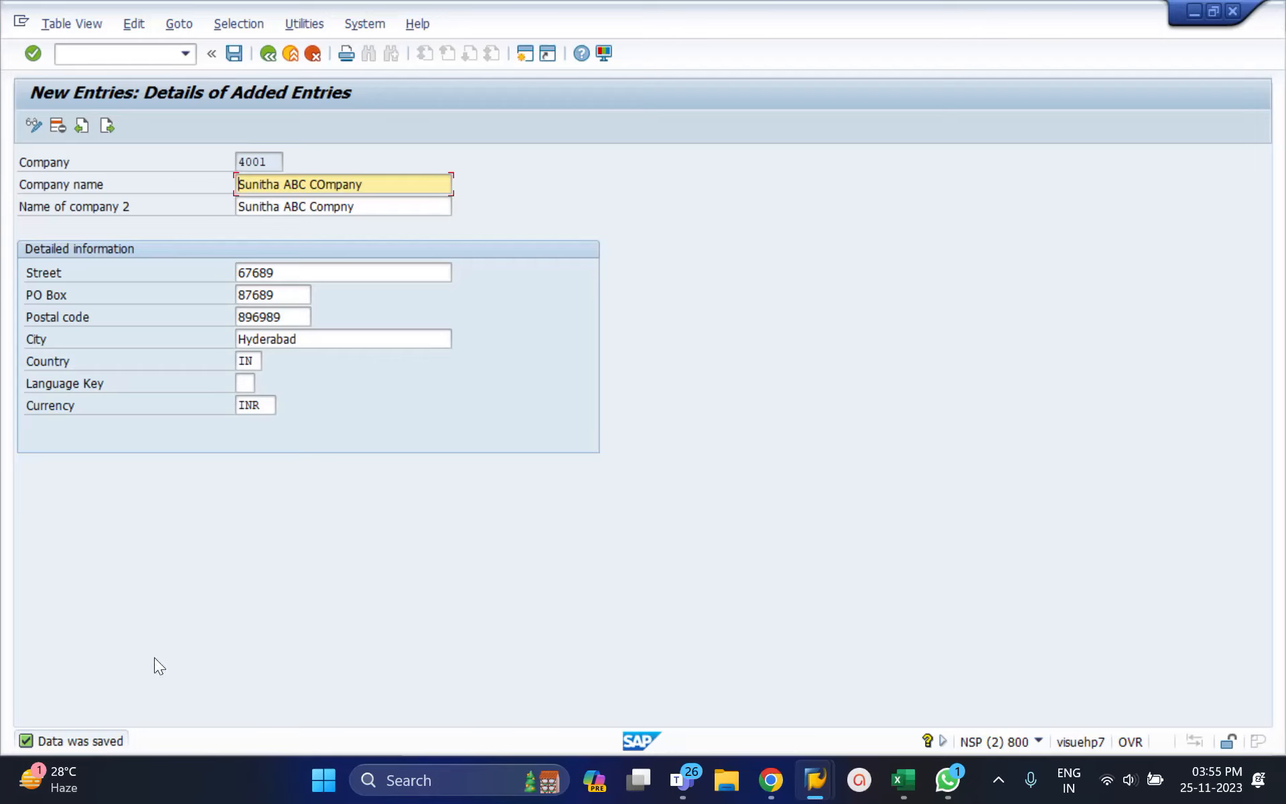
left_click(85, 57)
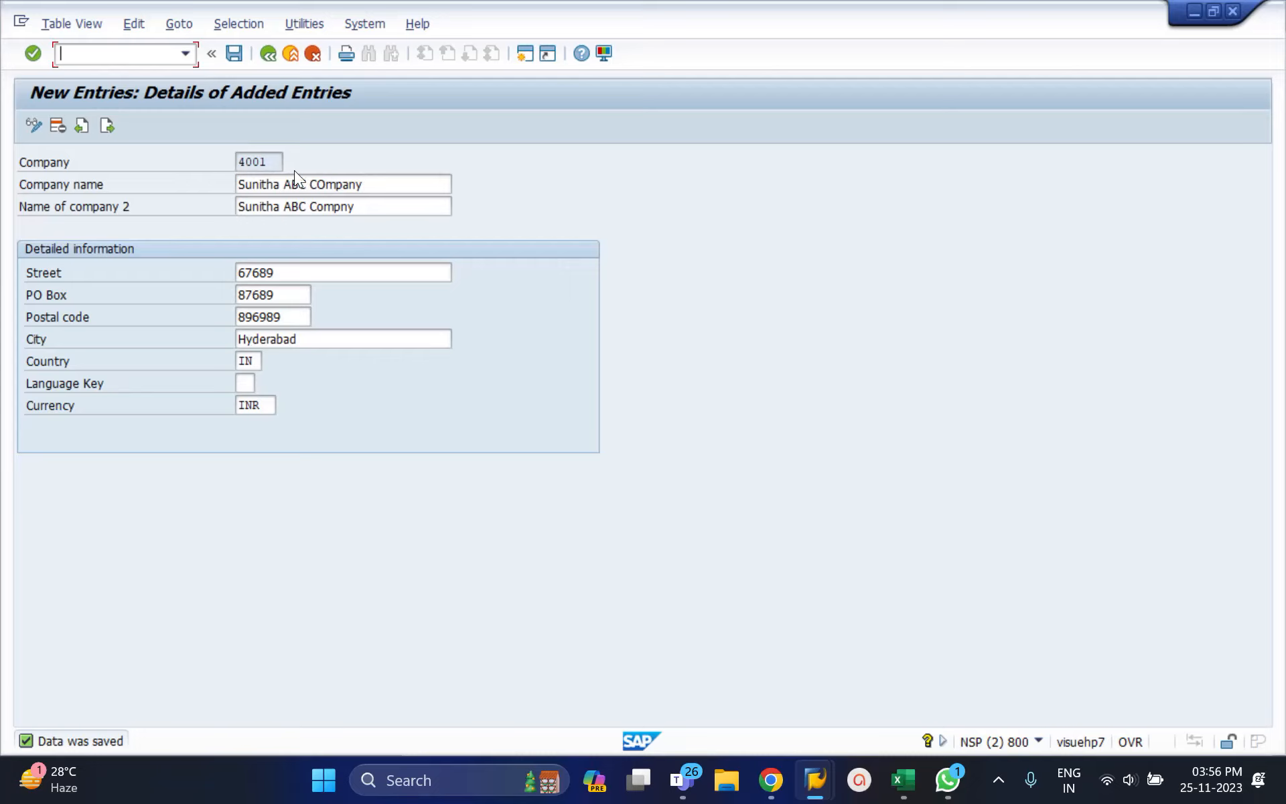
Step: Rename company 4001 from the ABC company to 'EFG company'
left_click(381, 193)
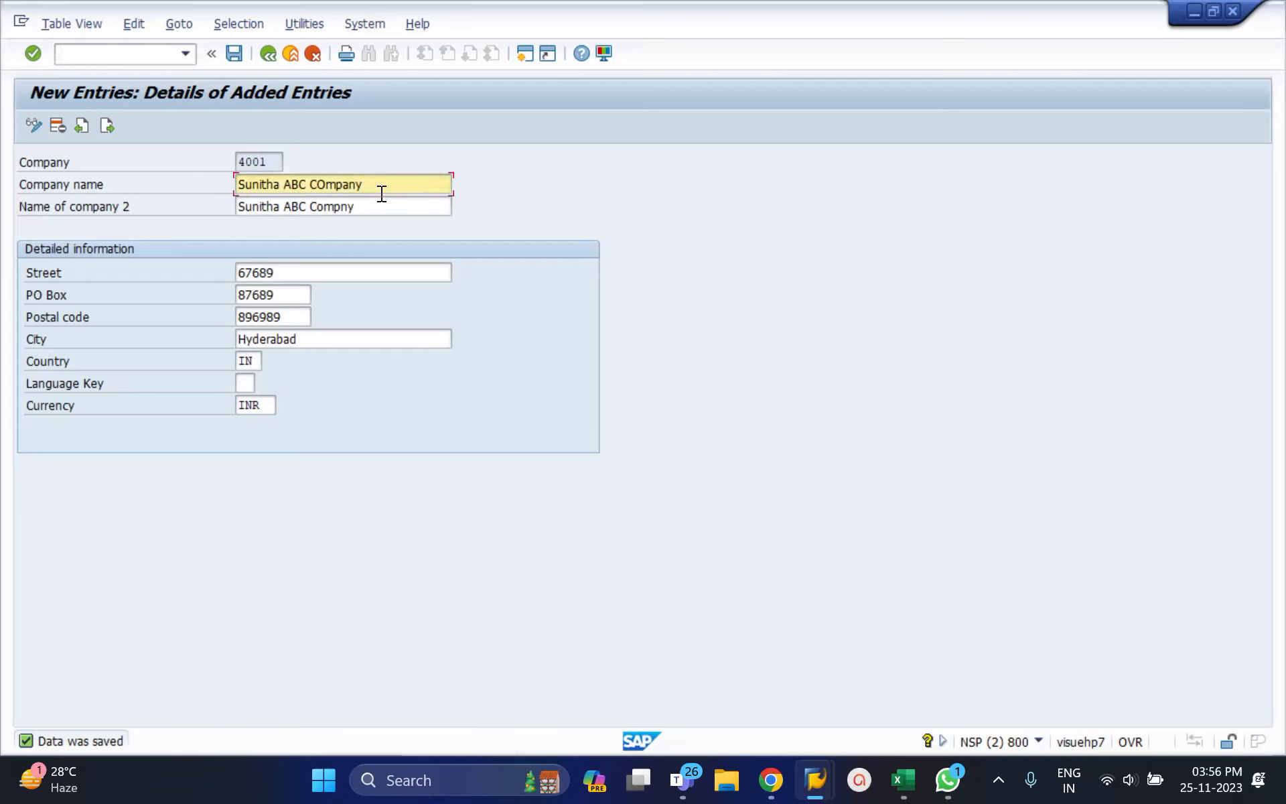
left_click(302, 186)
key("BackSpace")
key("BackSpace")
key("BackSpace")
type("EFG company")
left_click(70, 56)
Step: Open the Transport Organizer from the command field
type("/nse1")
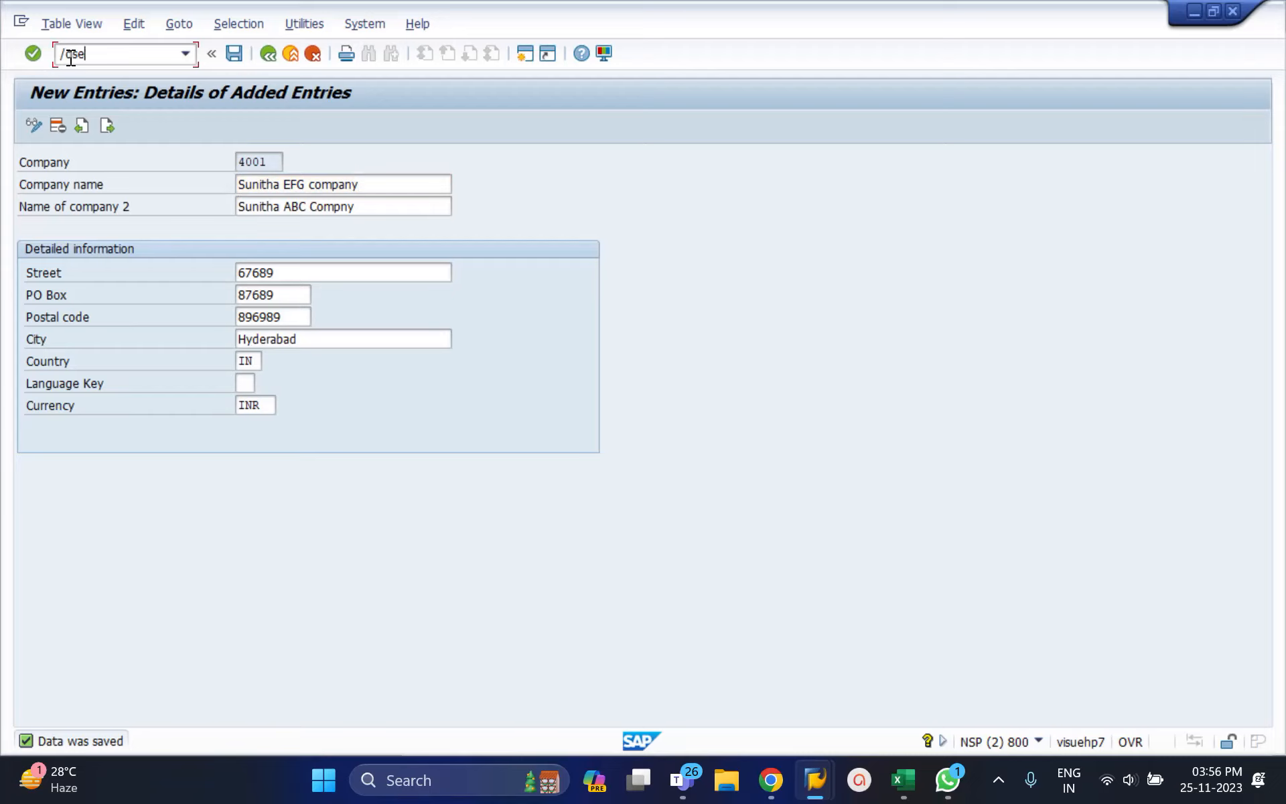
type("10")
key("Return")
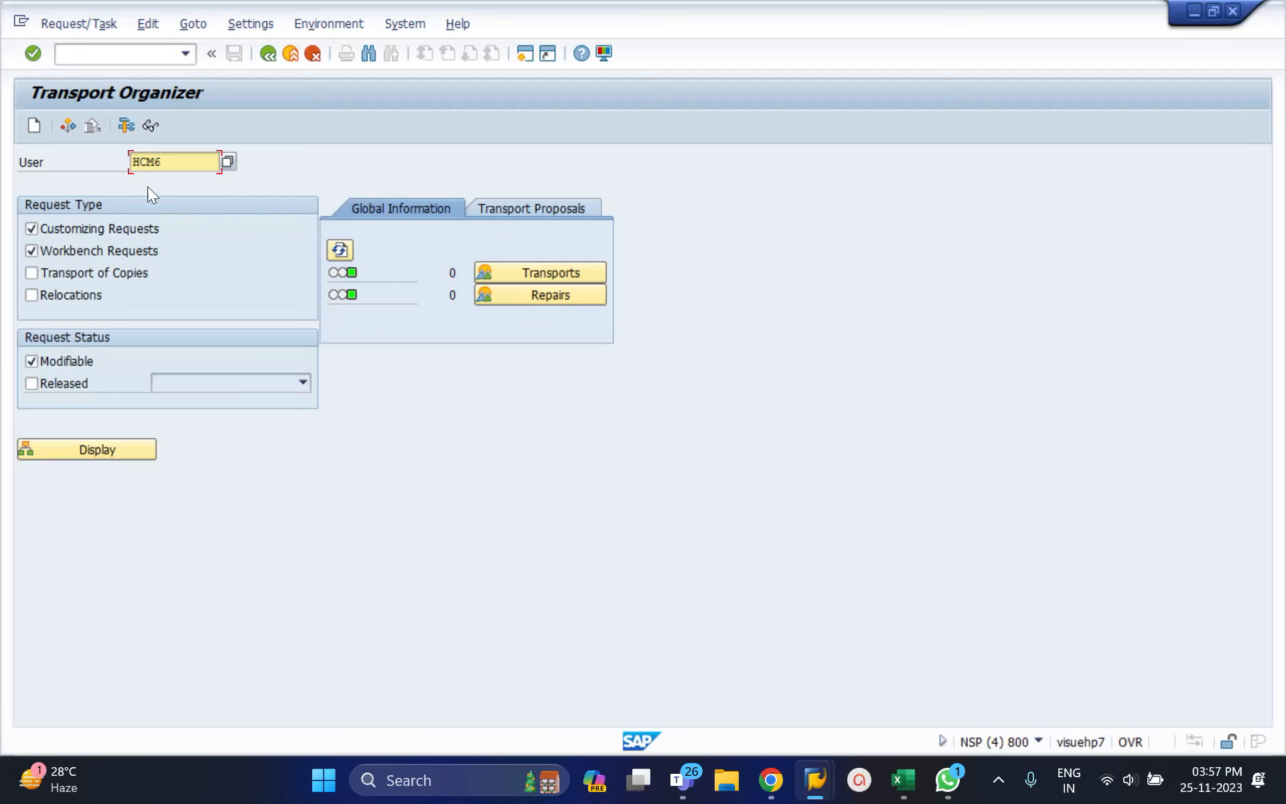
left_click(184, 55)
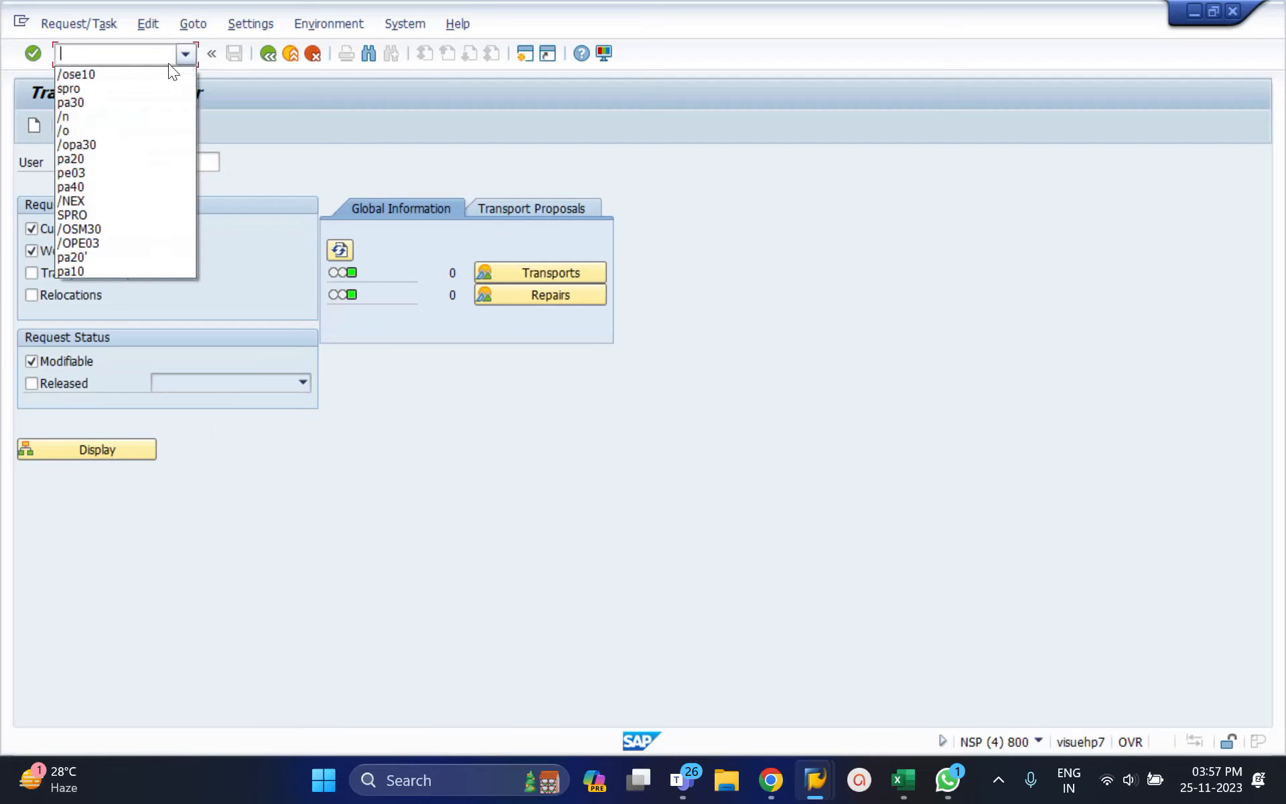
left_click(313, 127)
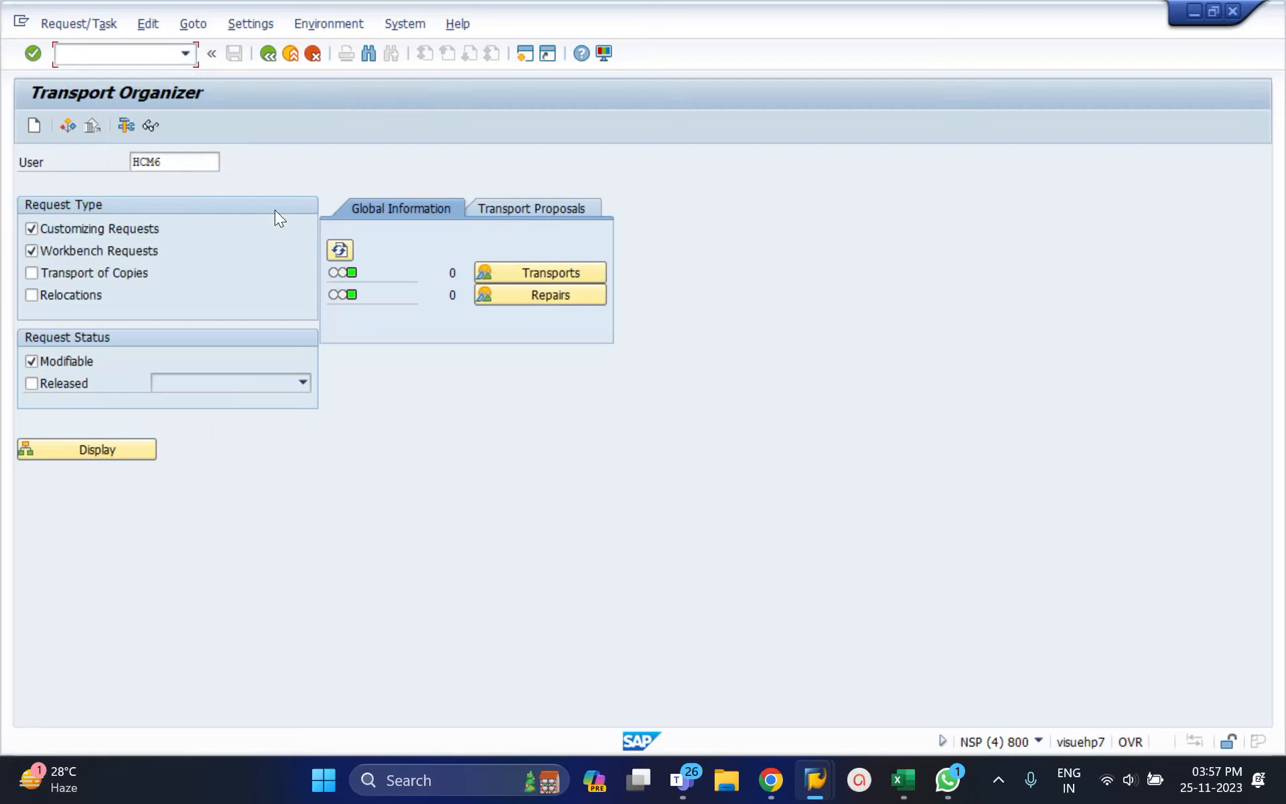
Step: List the user's change requests including released ones, then expand the Company code request
left_click(182, 184)
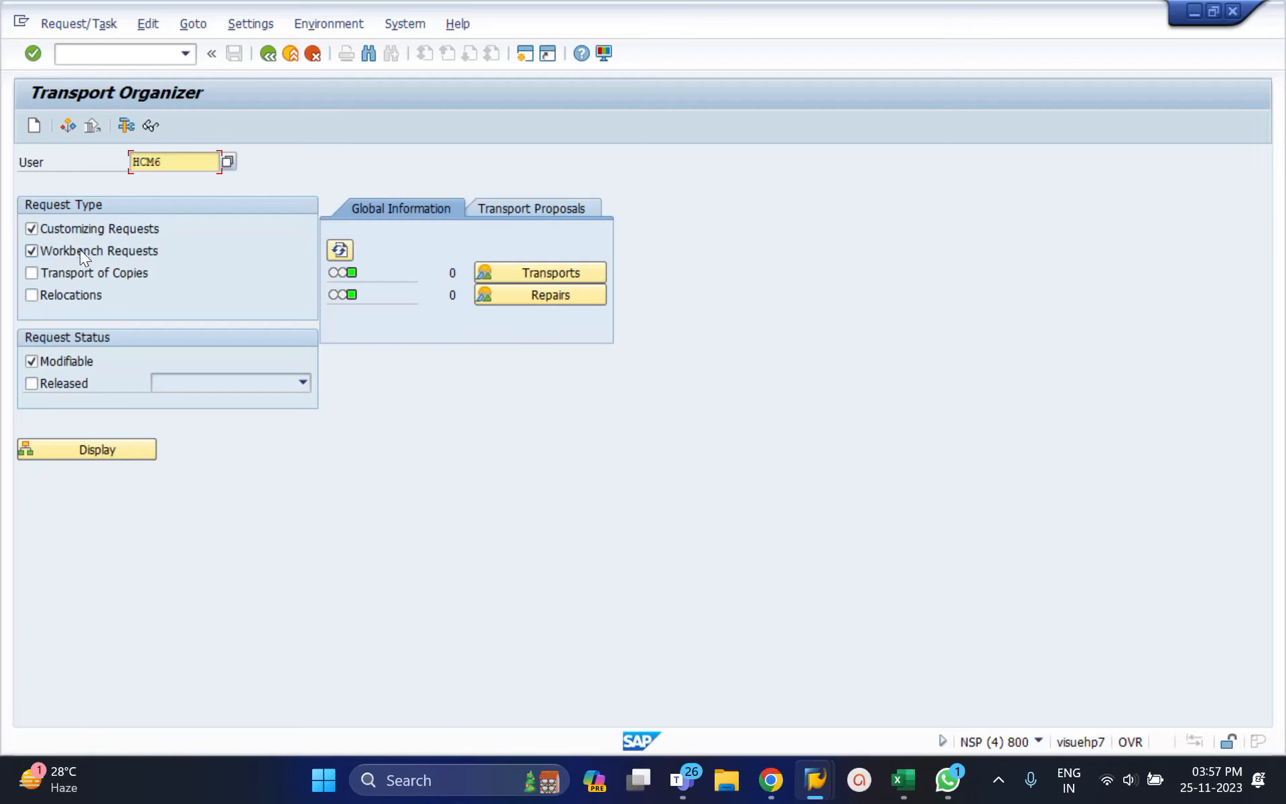
left_click(74, 384)
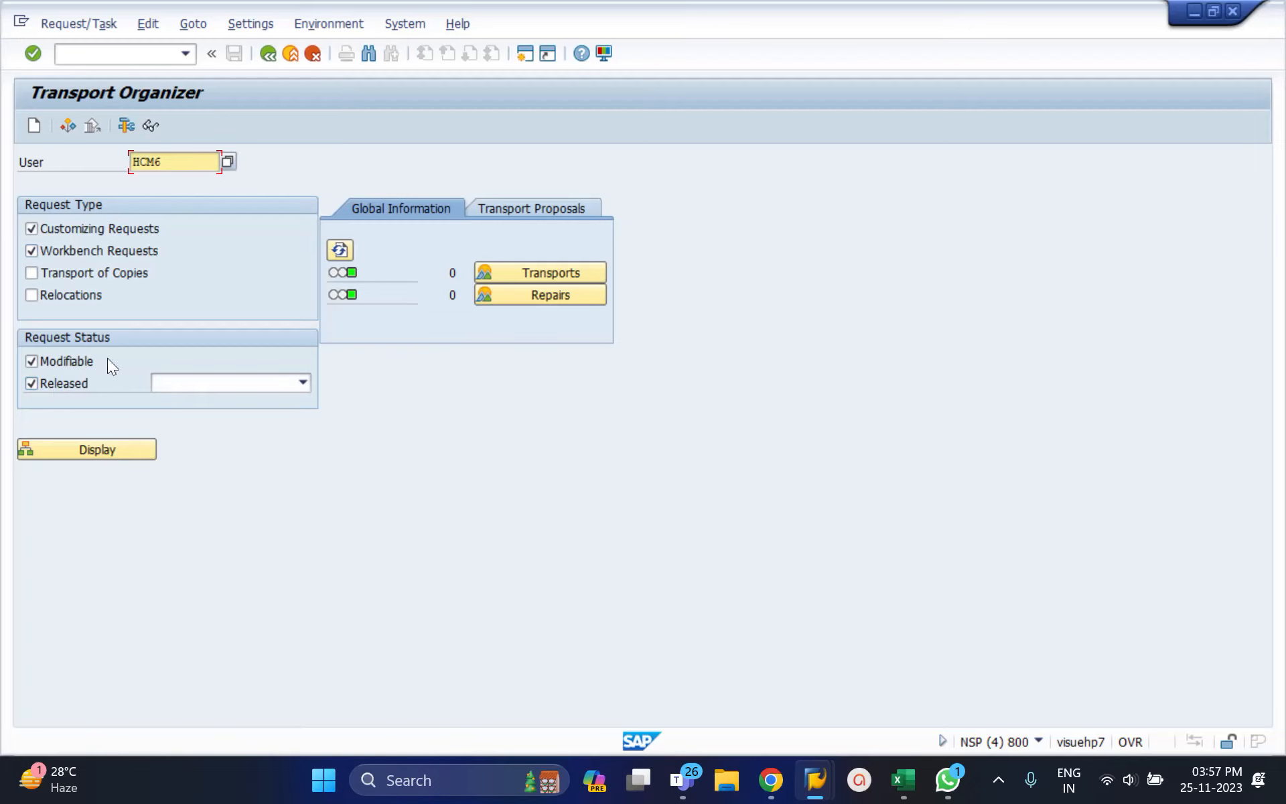
left_click(118, 446)
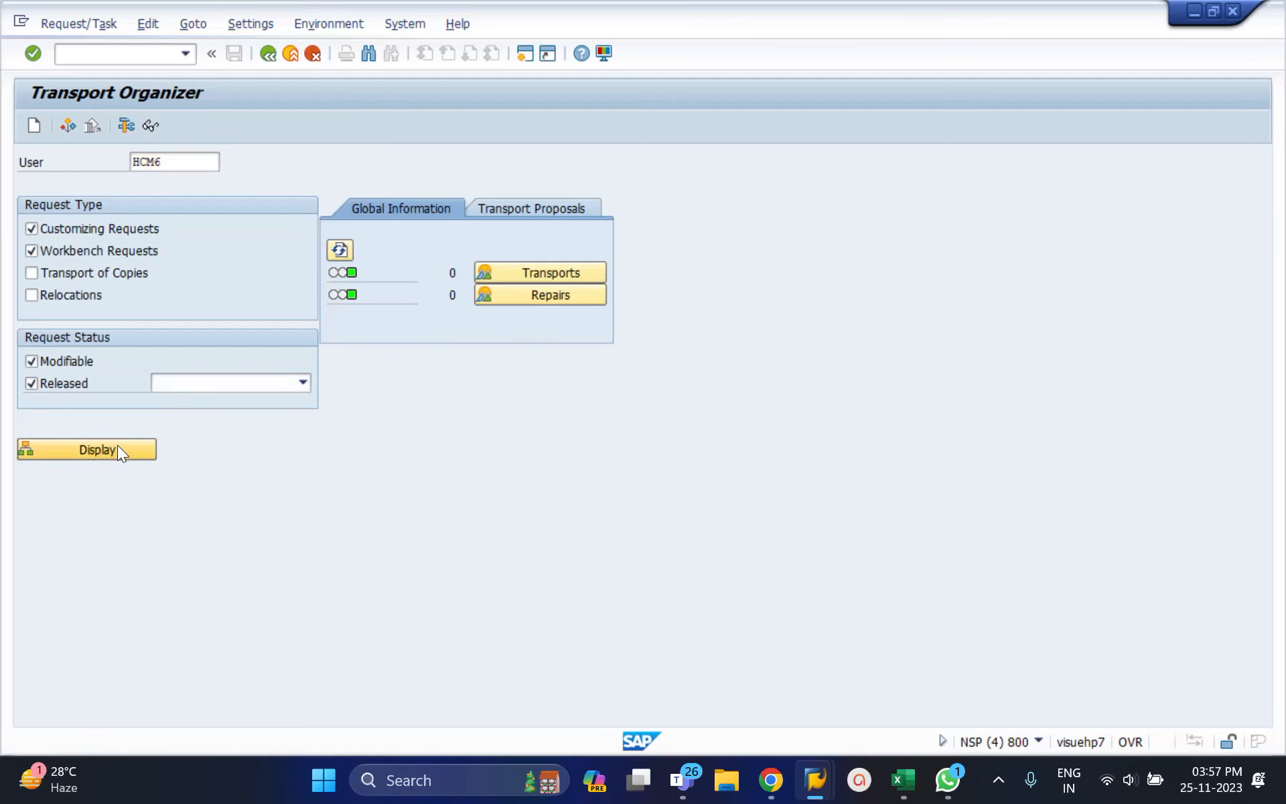
left_click(173, 334)
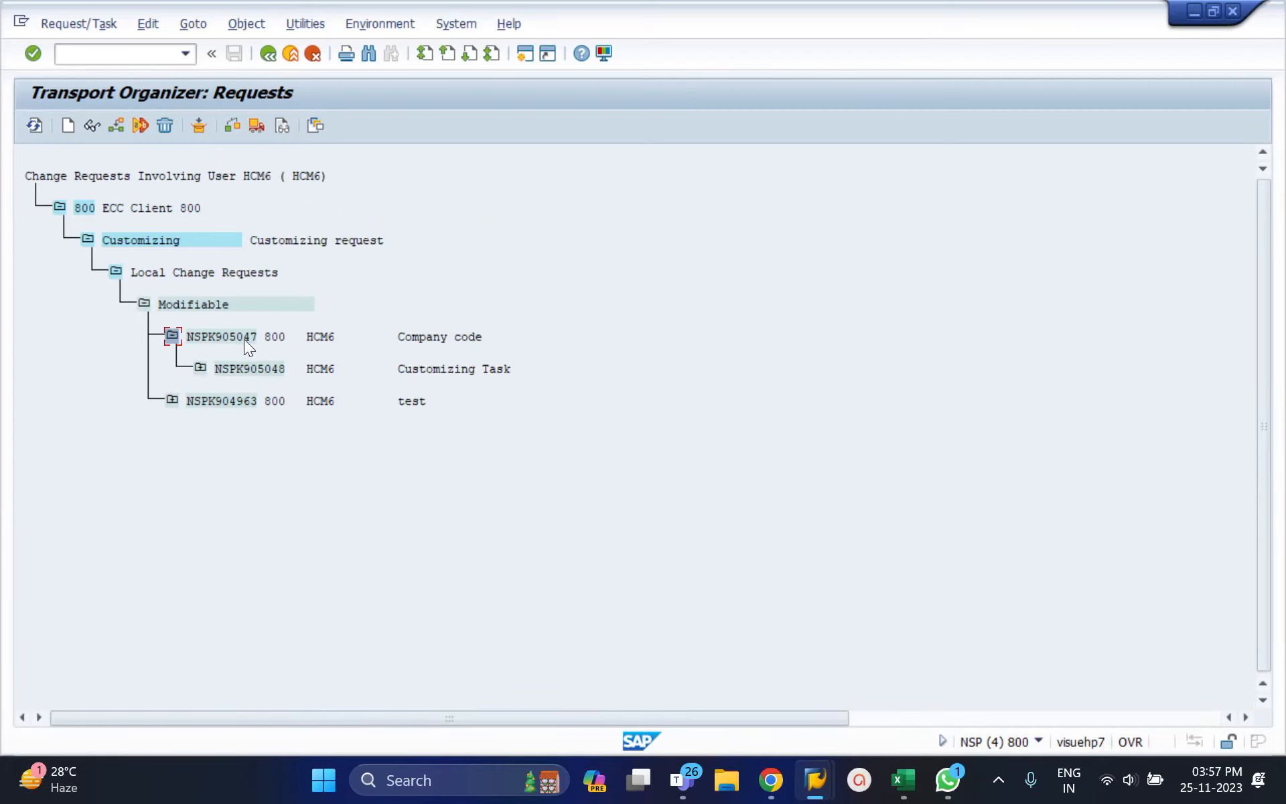
Step: Expand Customizing Task NSPK905048 to reveal the Define company IMG activity
left_click(201, 367)
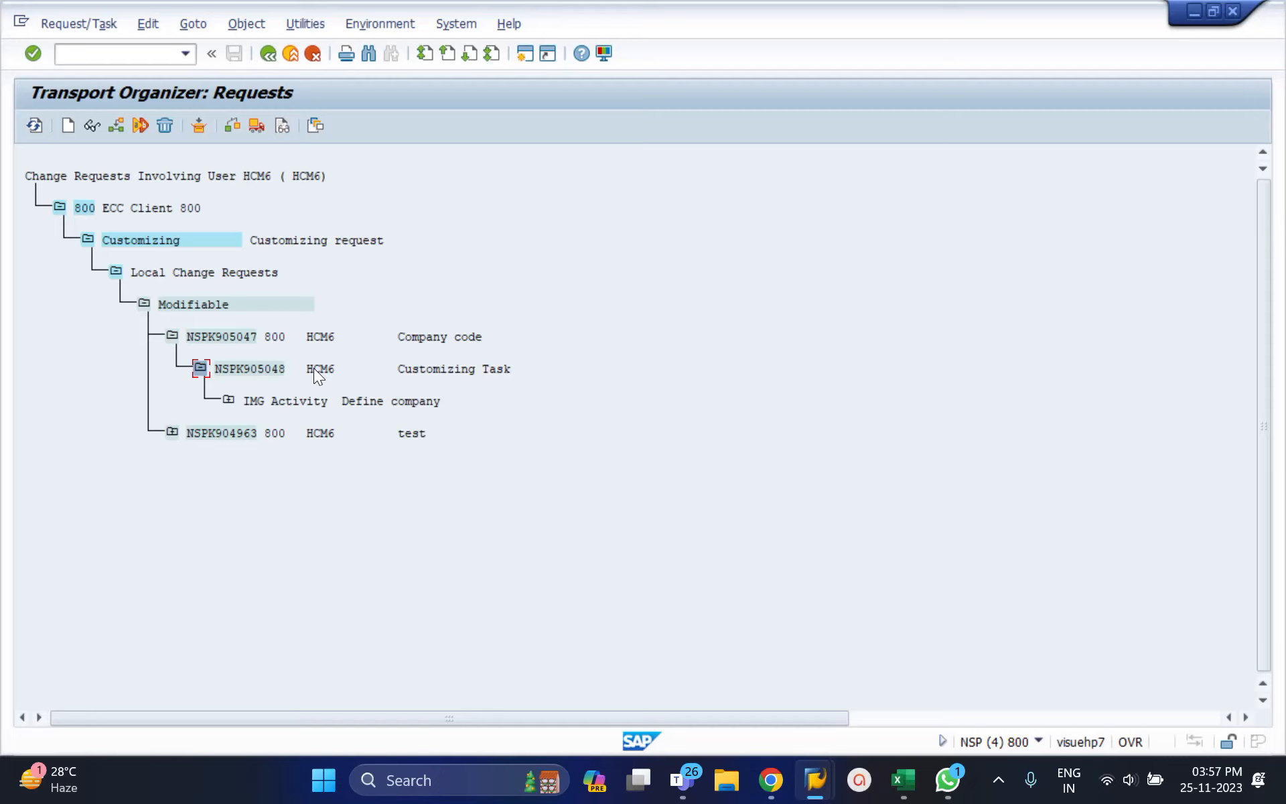
left_click(186, 58)
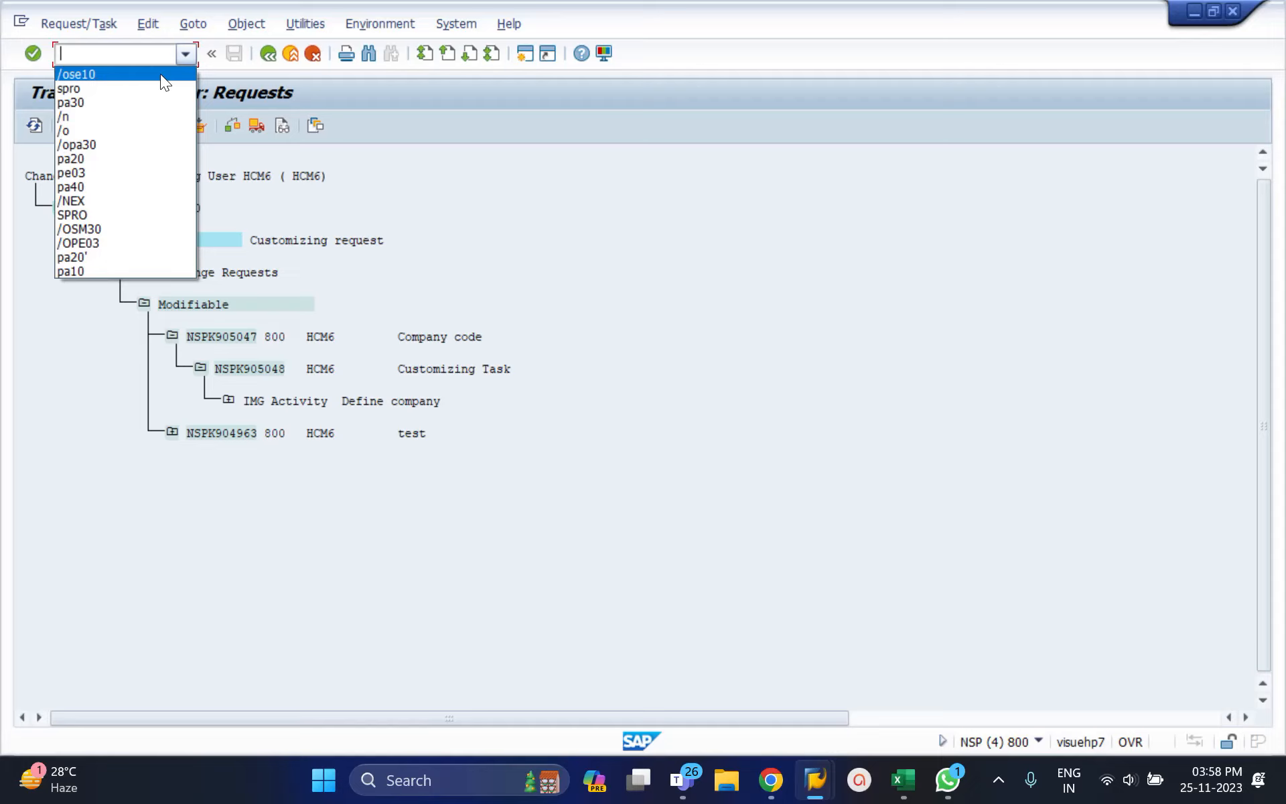
Step: Back out, rerun SE10 with Relocations ticked, and display the change requests again
left_click(267, 54)
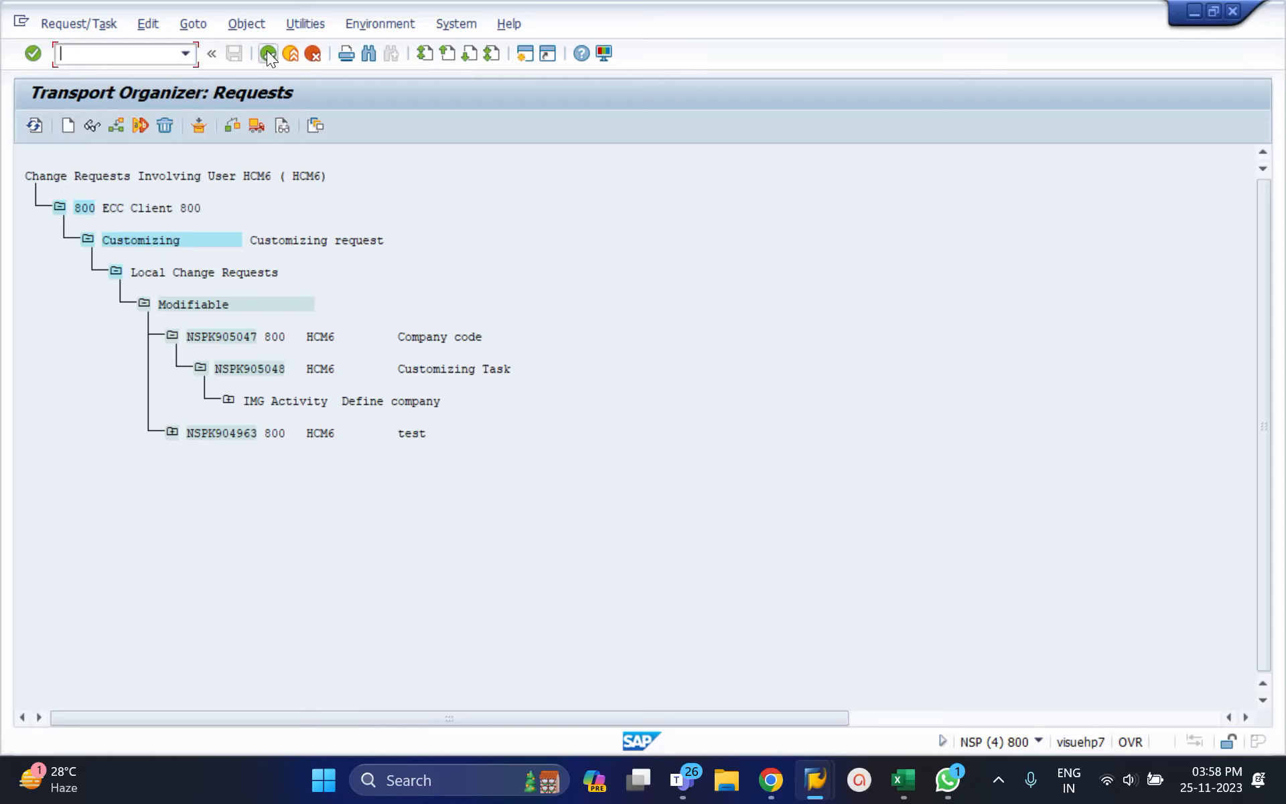
left_click(266, 54)
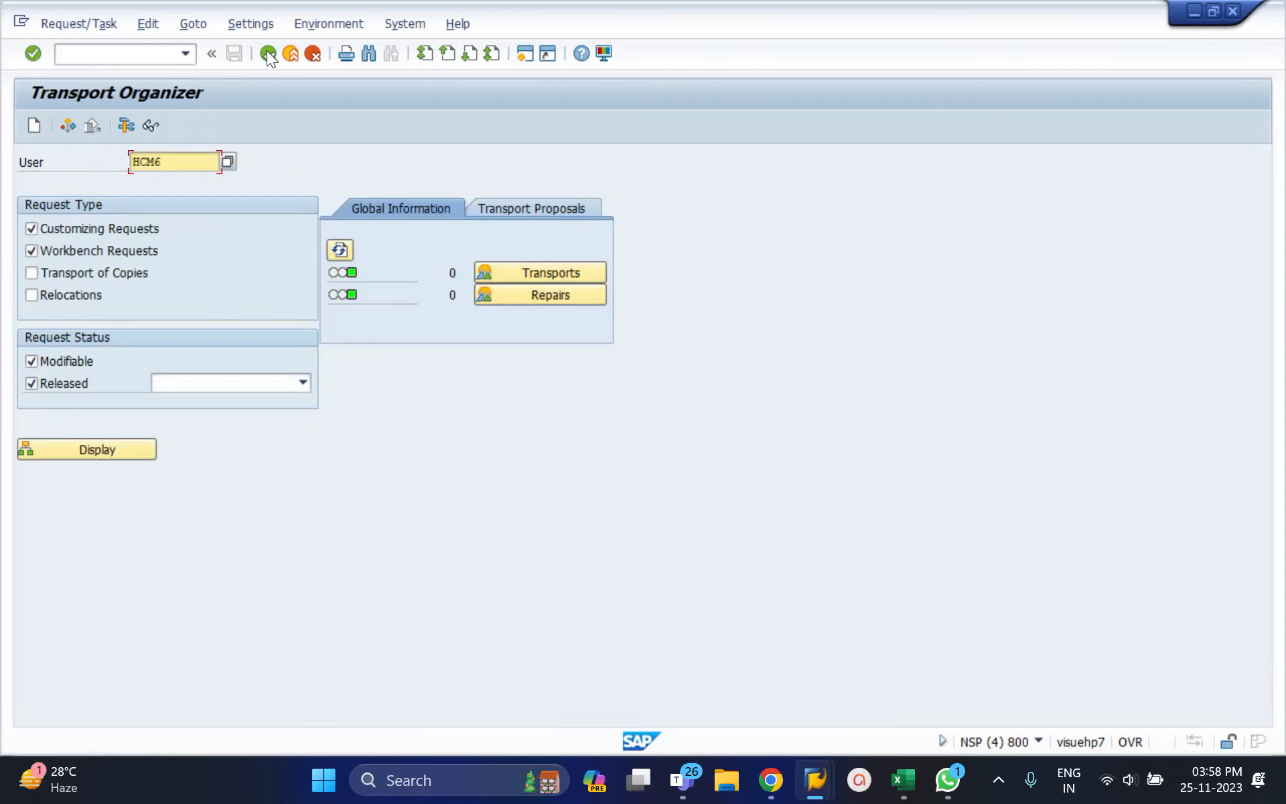
left_click(266, 54)
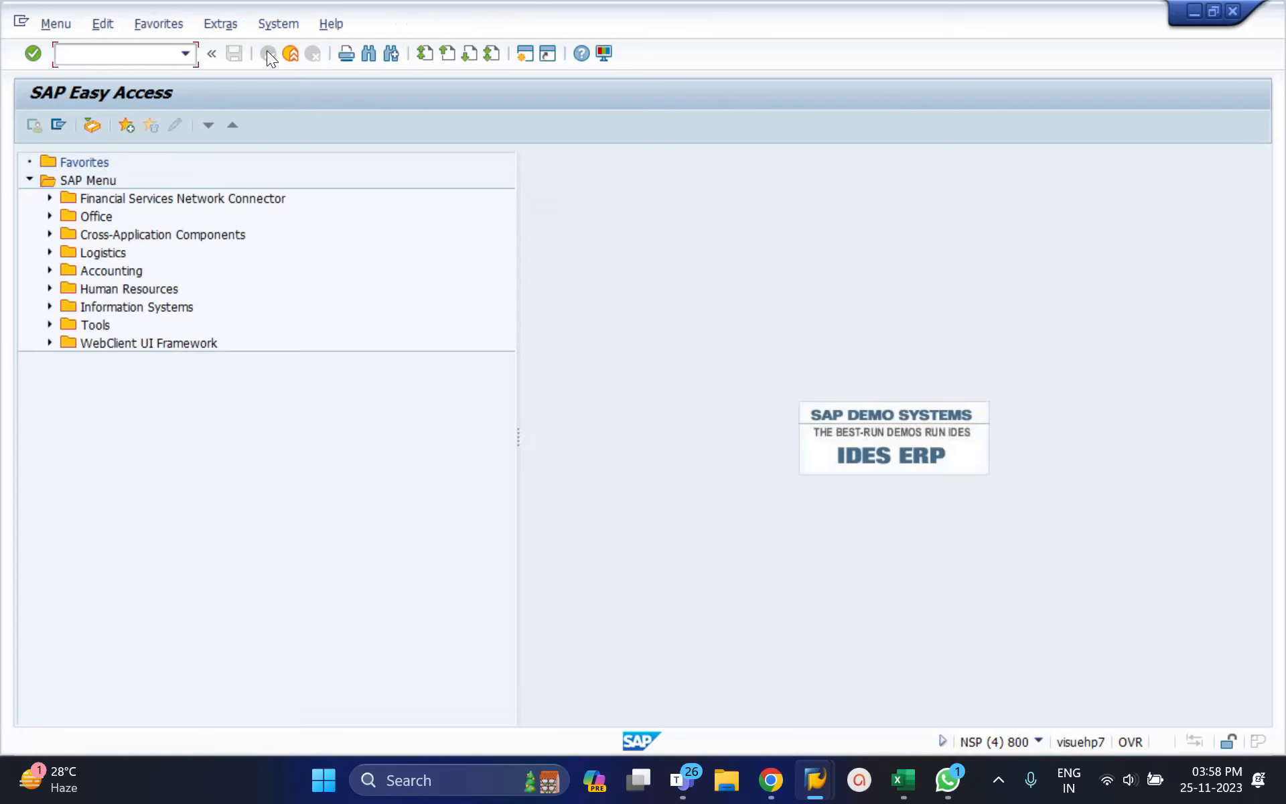
type("se10")
key("Return")
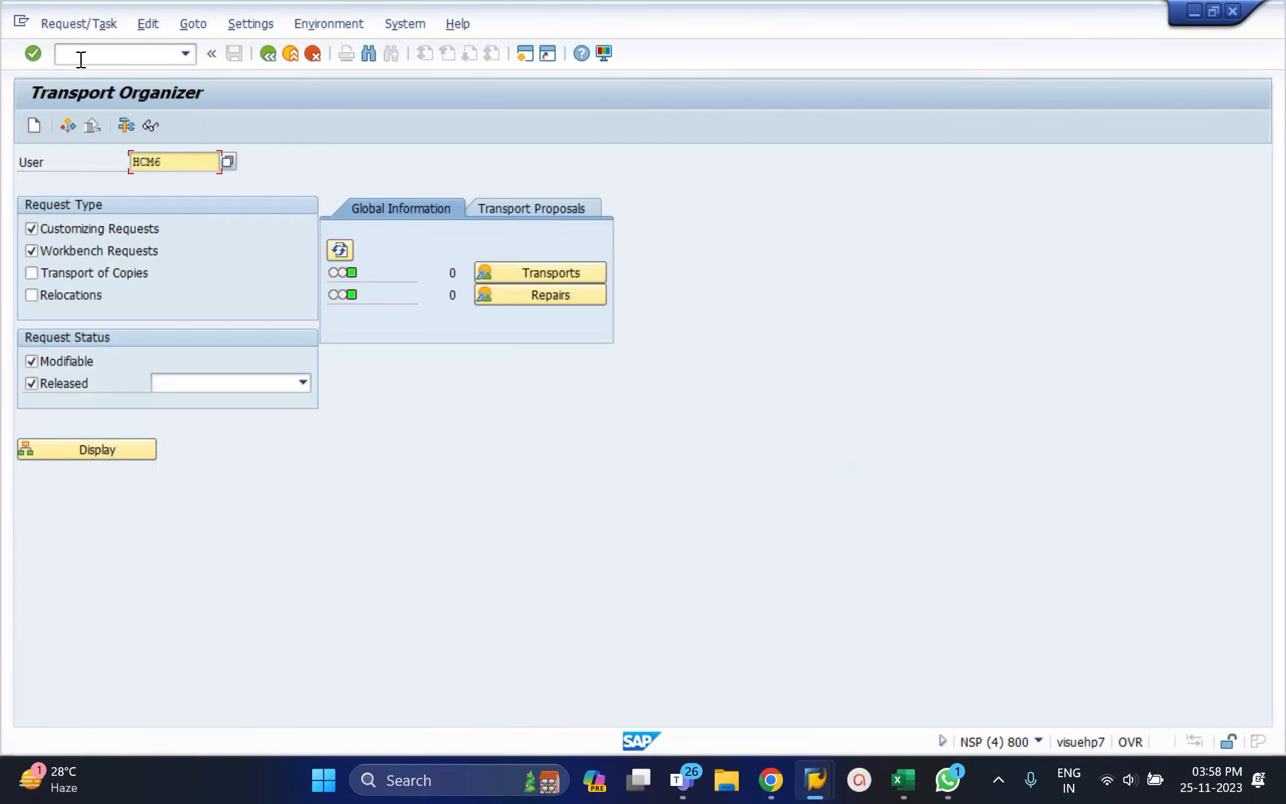
left_click(34, 271)
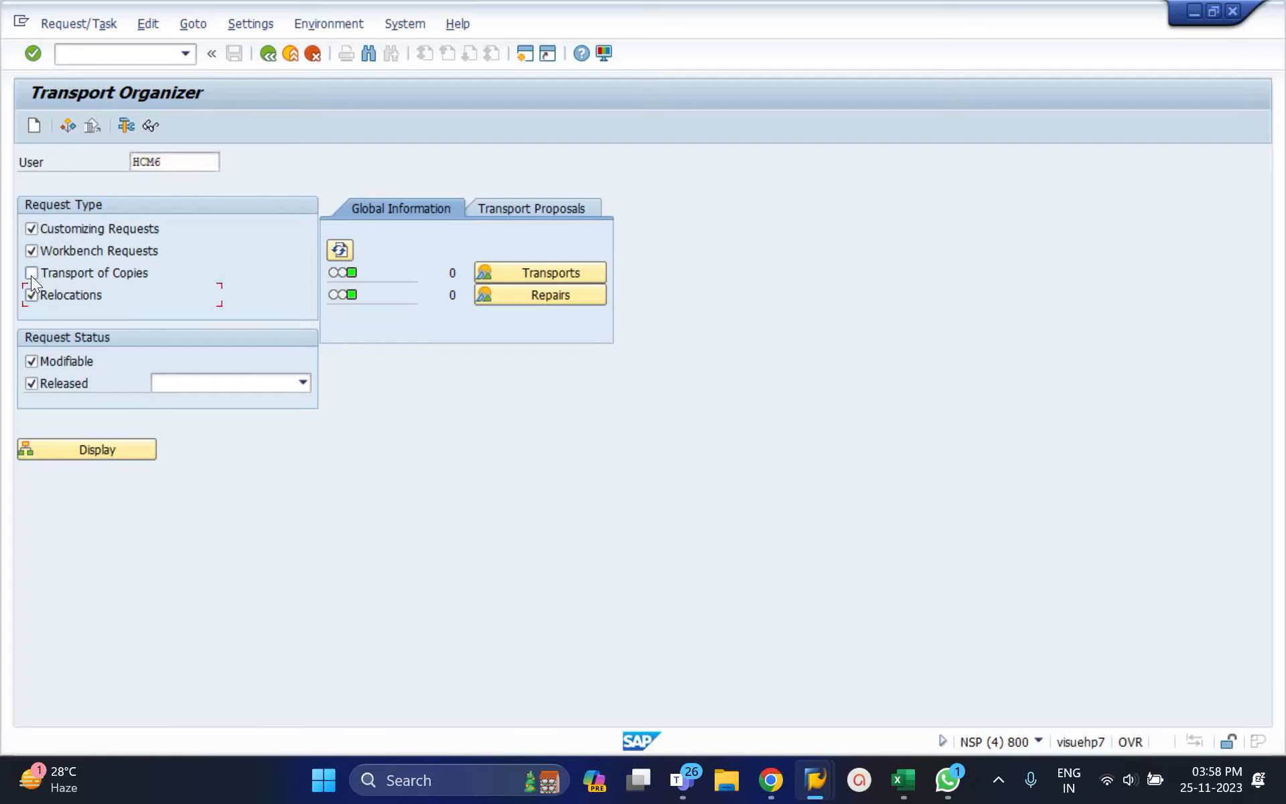
left_click(88, 445)
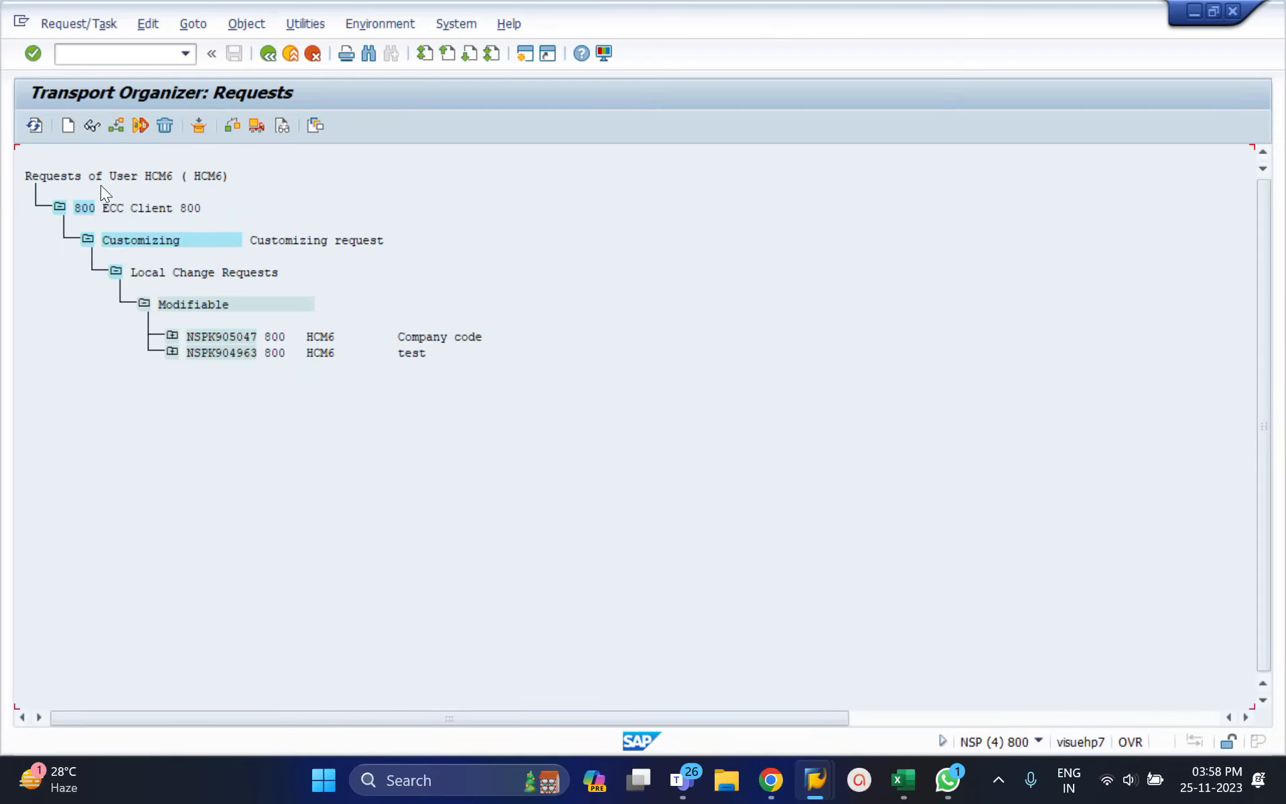
Step: Expand request NSPK905047 down through Define company to V_T880, then return to the company 4001 window
left_click(172, 336)
left_click(200, 368)
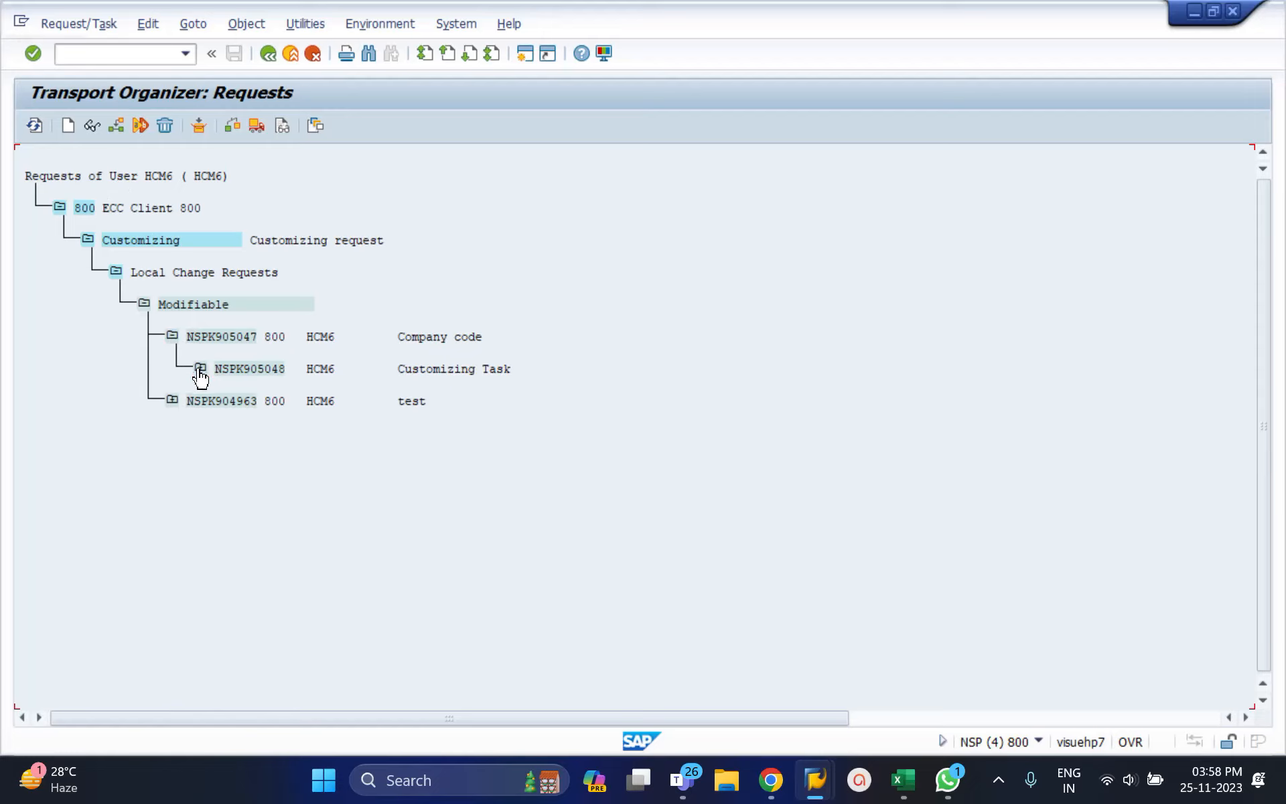
left_click(228, 401)
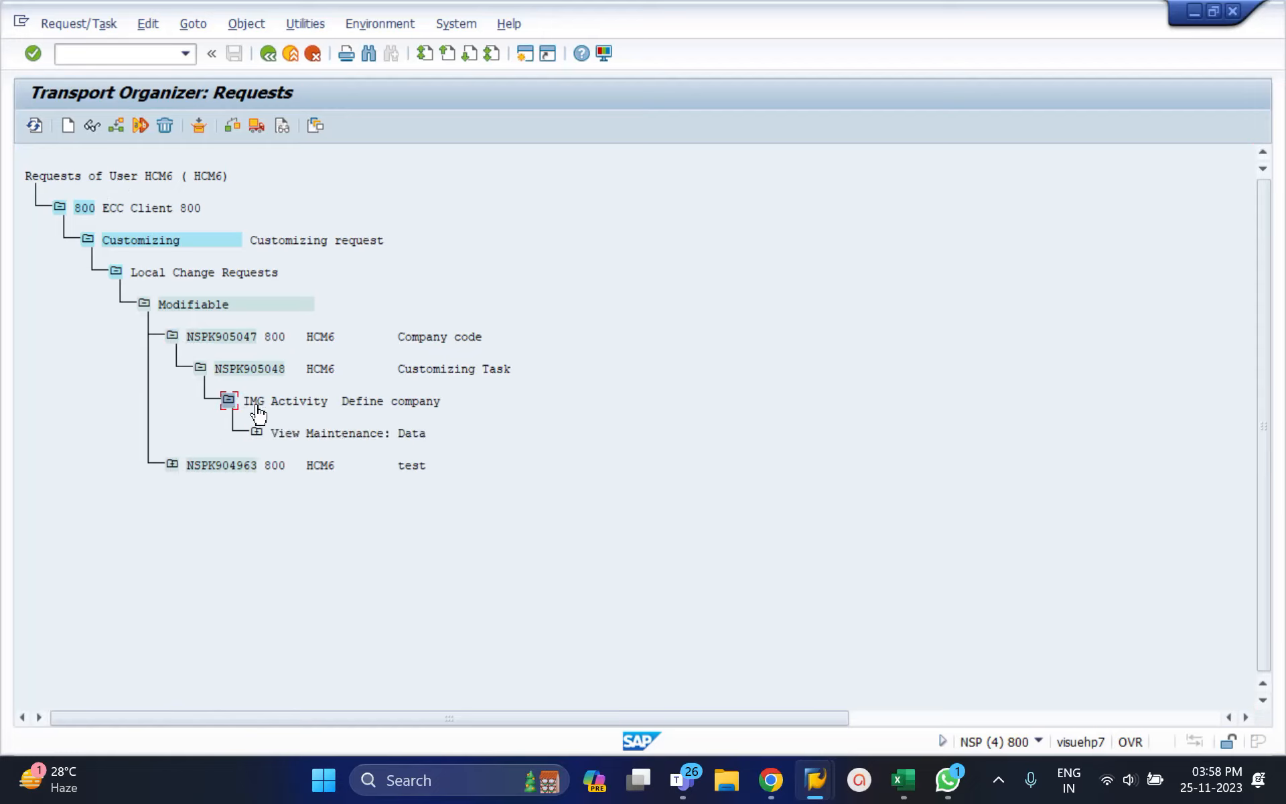
left_click(256, 433)
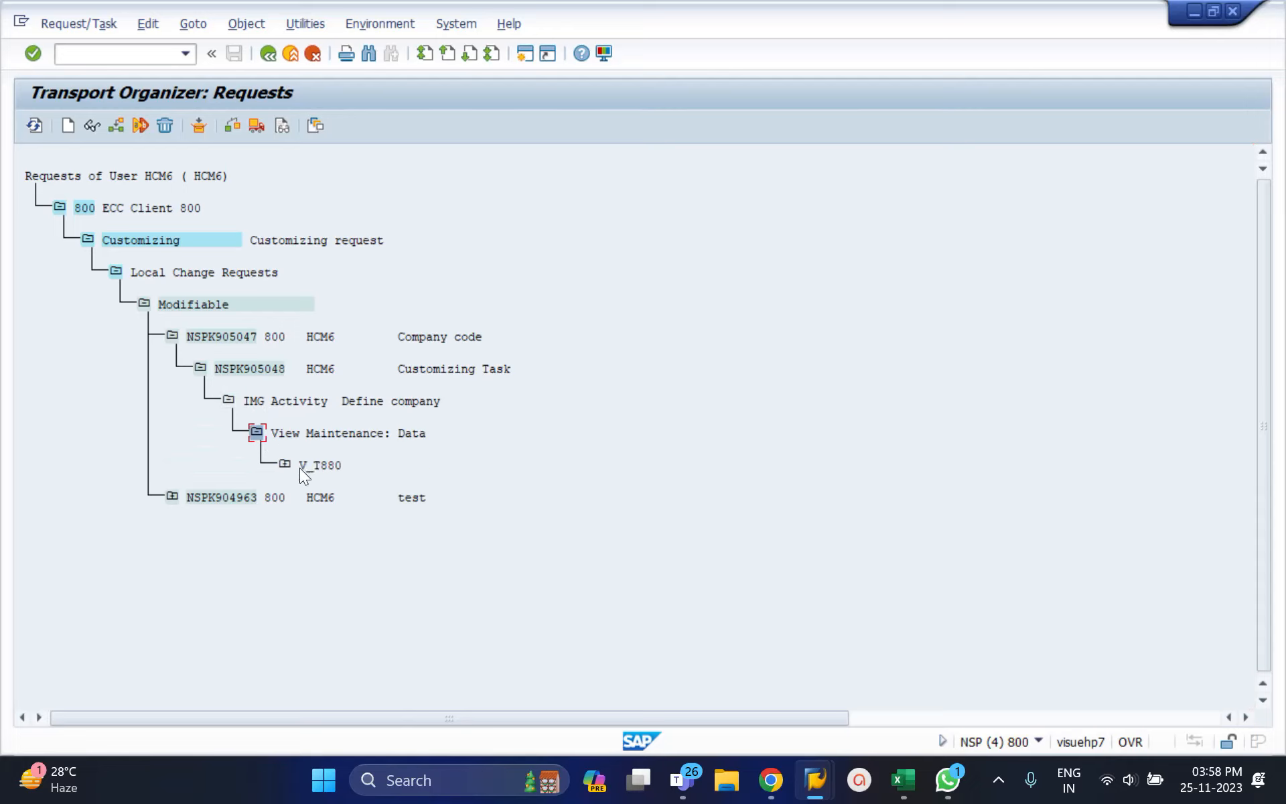
mouse_move(830, 777)
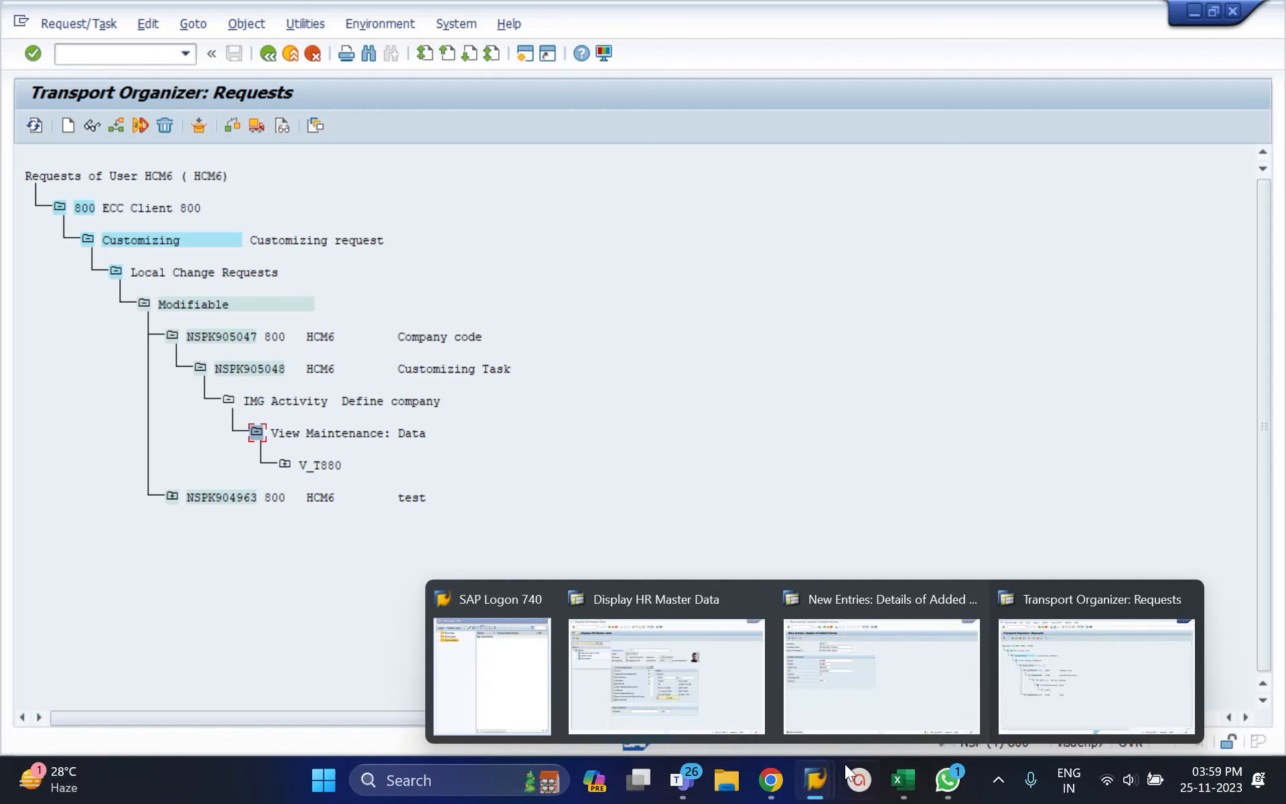
left_click(869, 691)
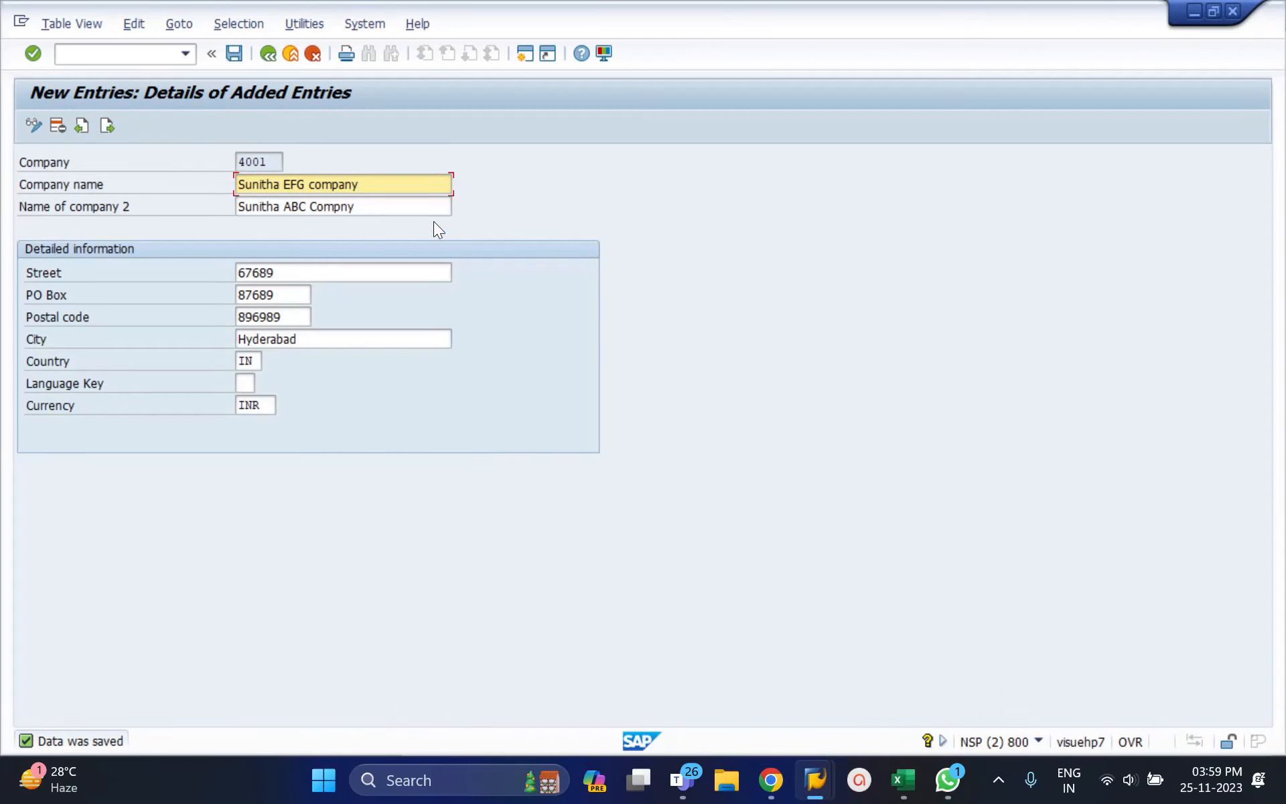
Step: Print the V_T880 entry as a list showing company 4001, Hyderabad, IN, INR
left_click(345, 53)
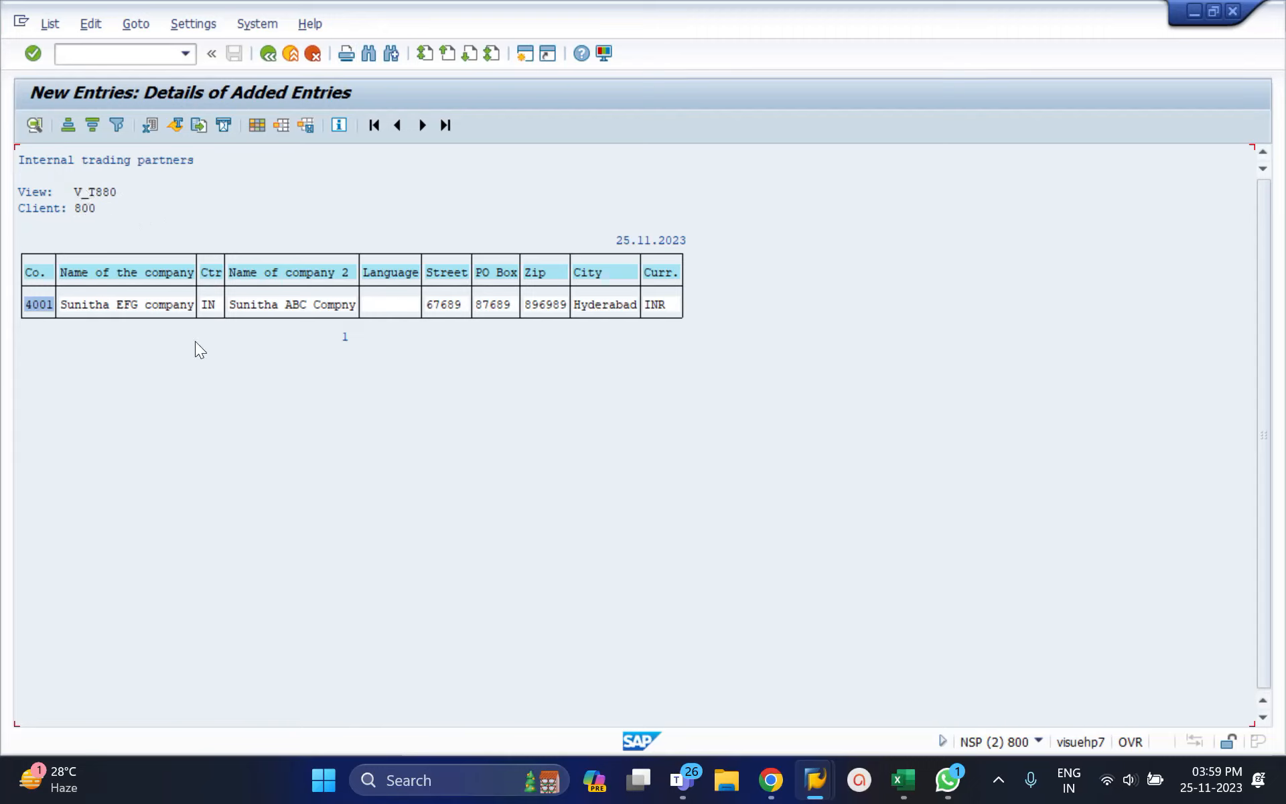
left_click(809, 776)
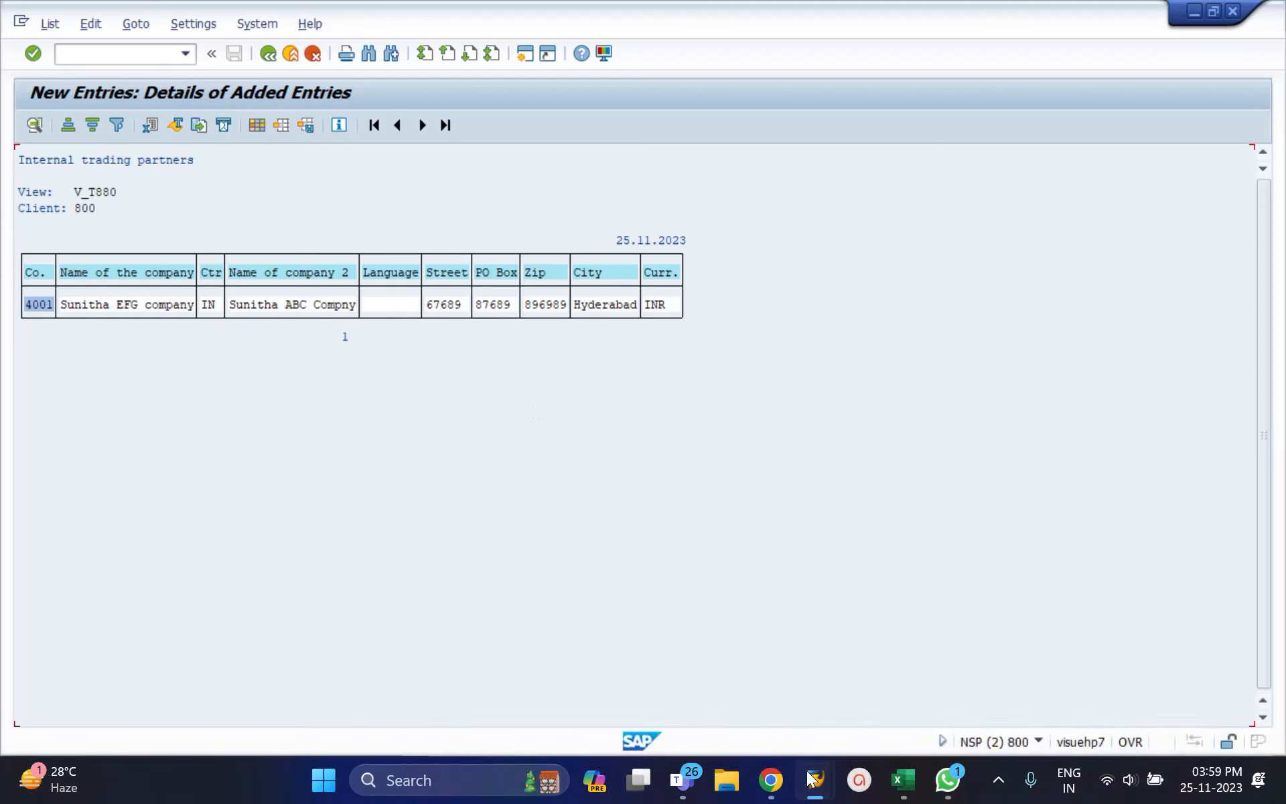
Step: In the request tree, expand V_T880 to table T880 and its key 800004001
left_click(1075, 664)
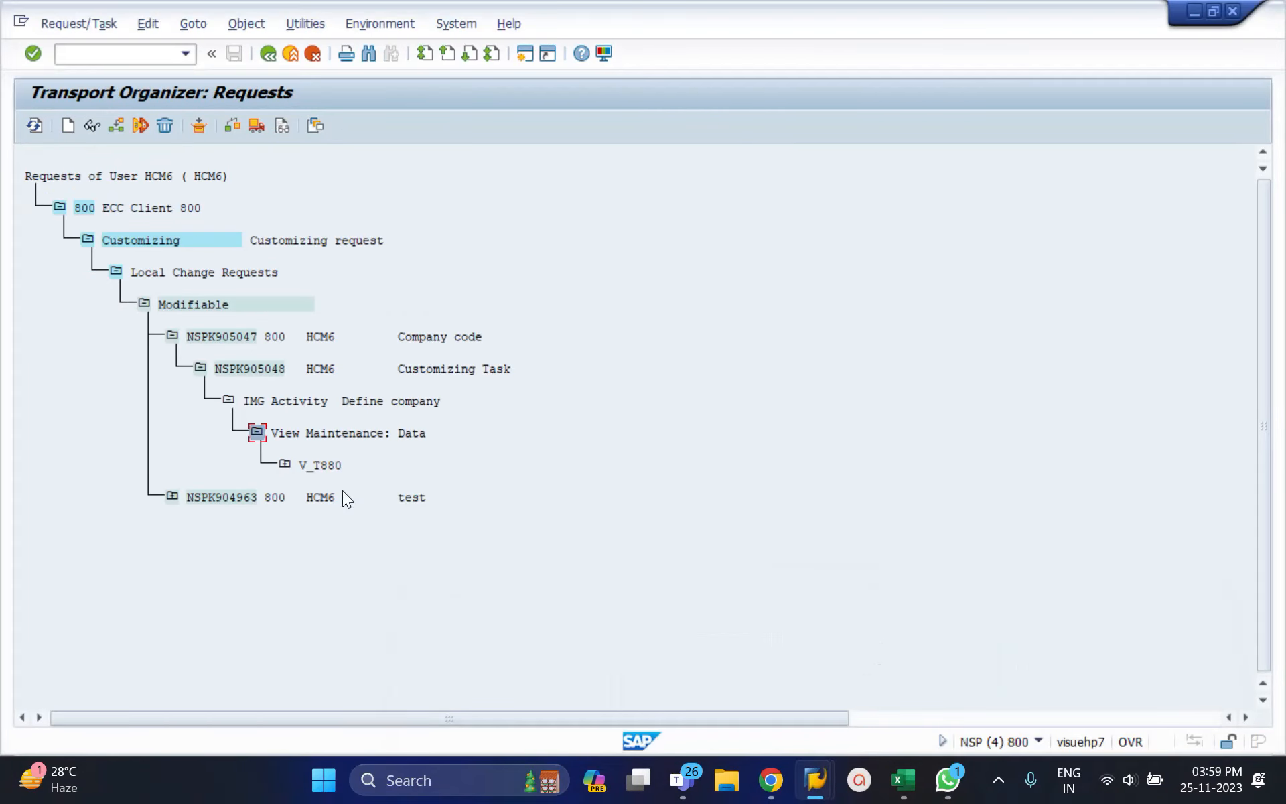
left_click(285, 464)
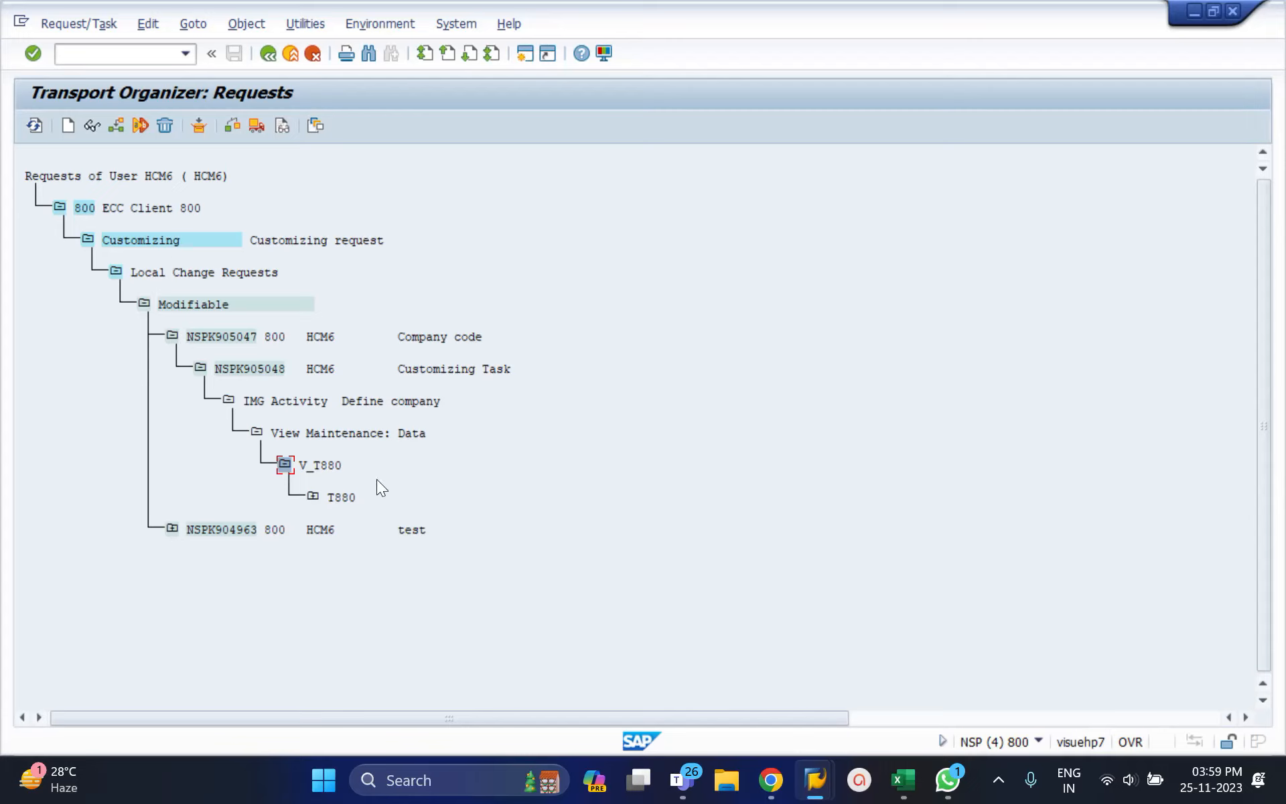
left_click(313, 497)
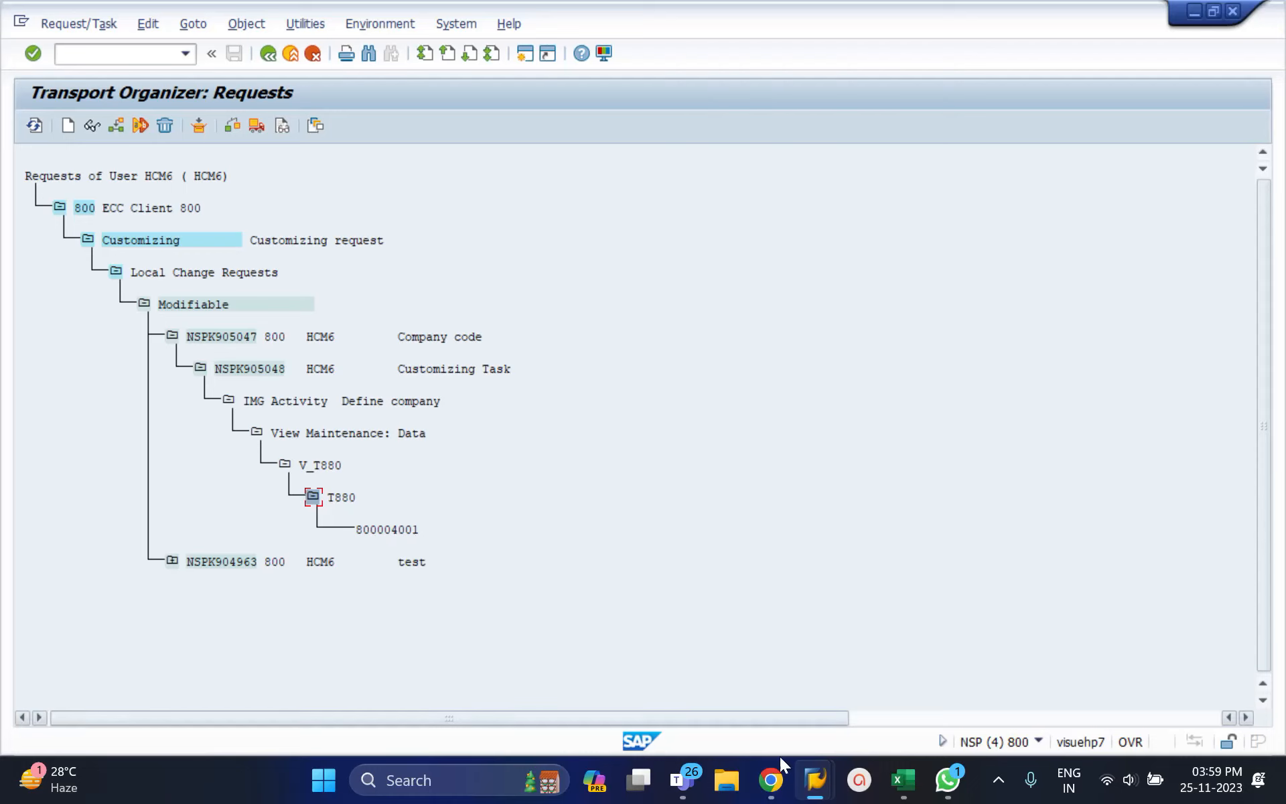
mouse_move(814, 778)
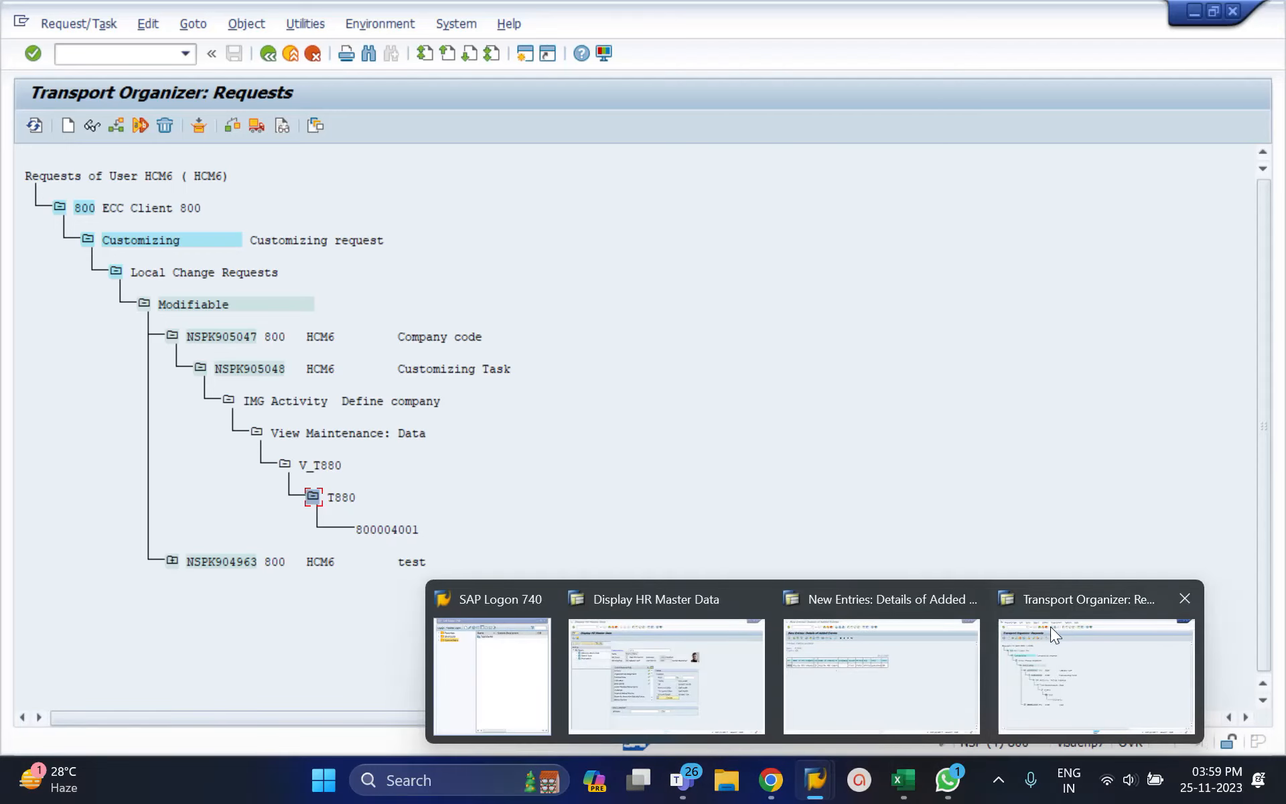
left_click(837, 670)
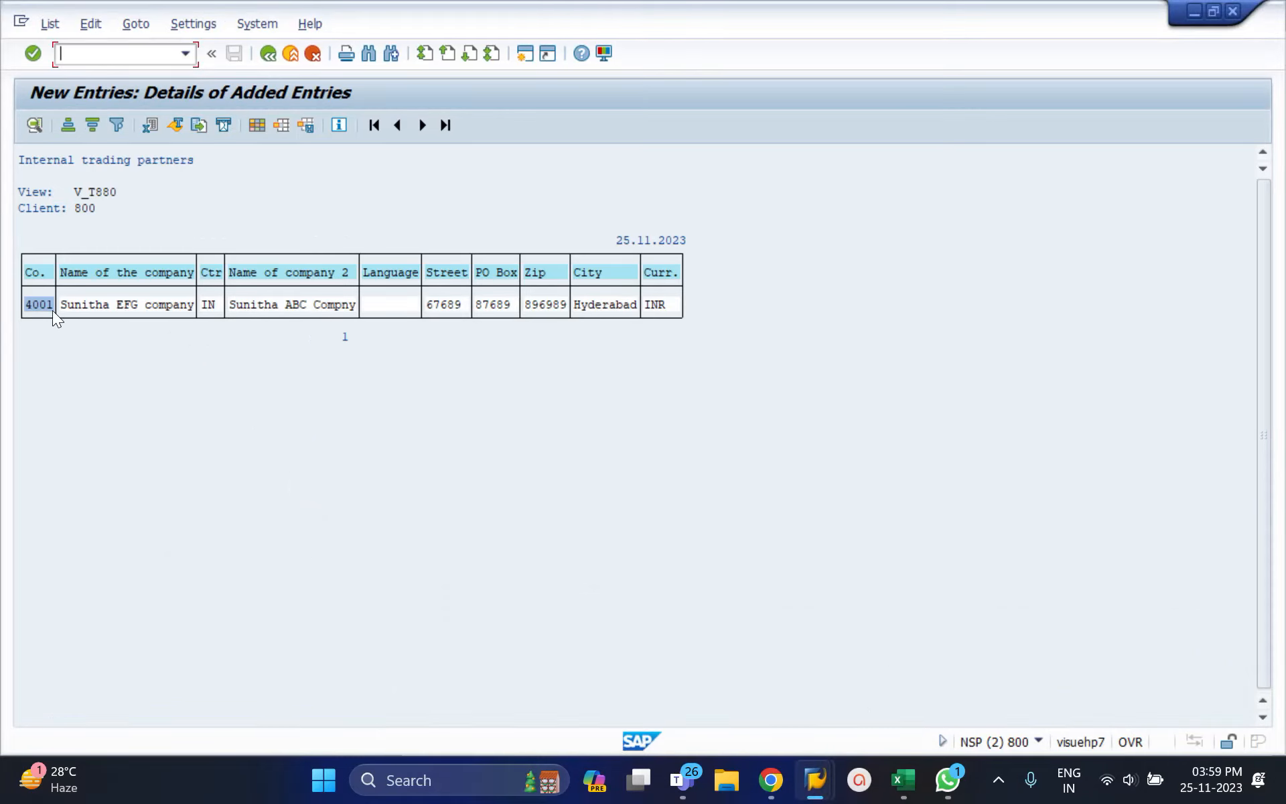
mouse_move(813, 779)
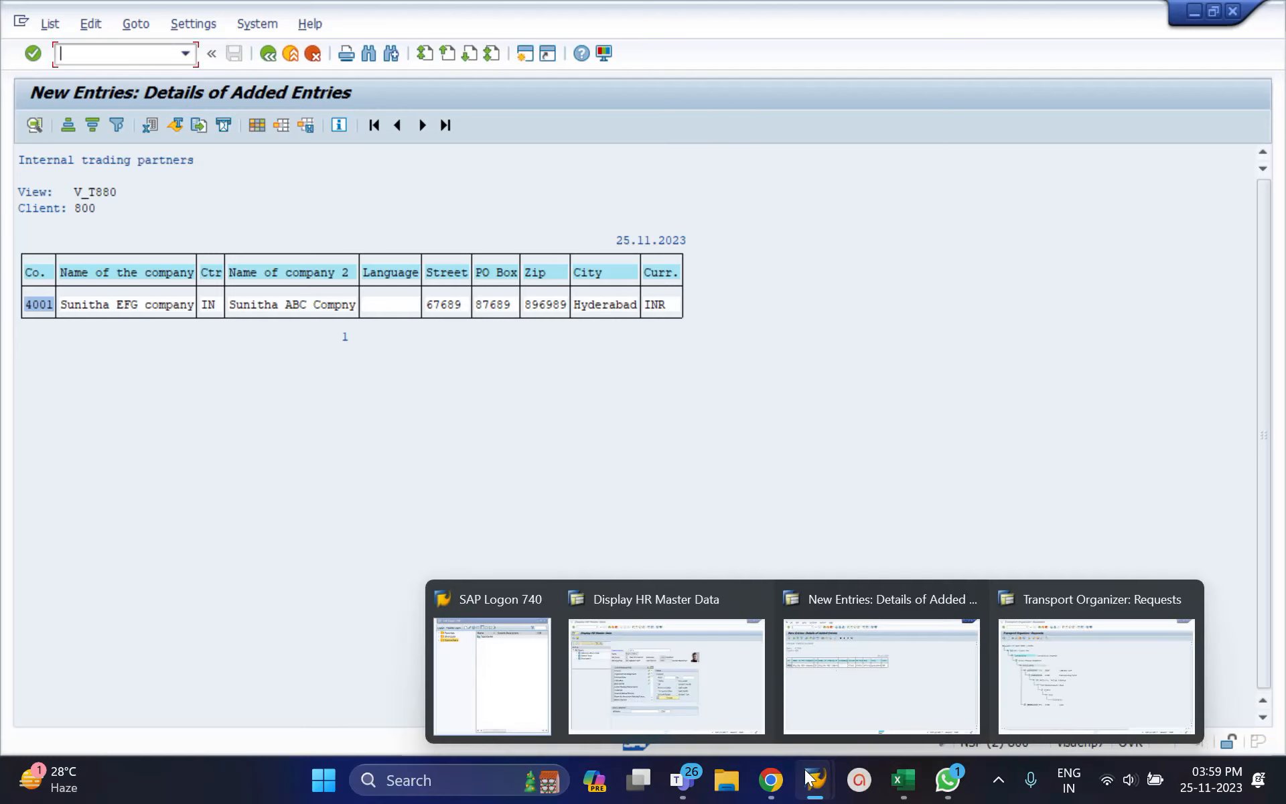
left_click(1022, 685)
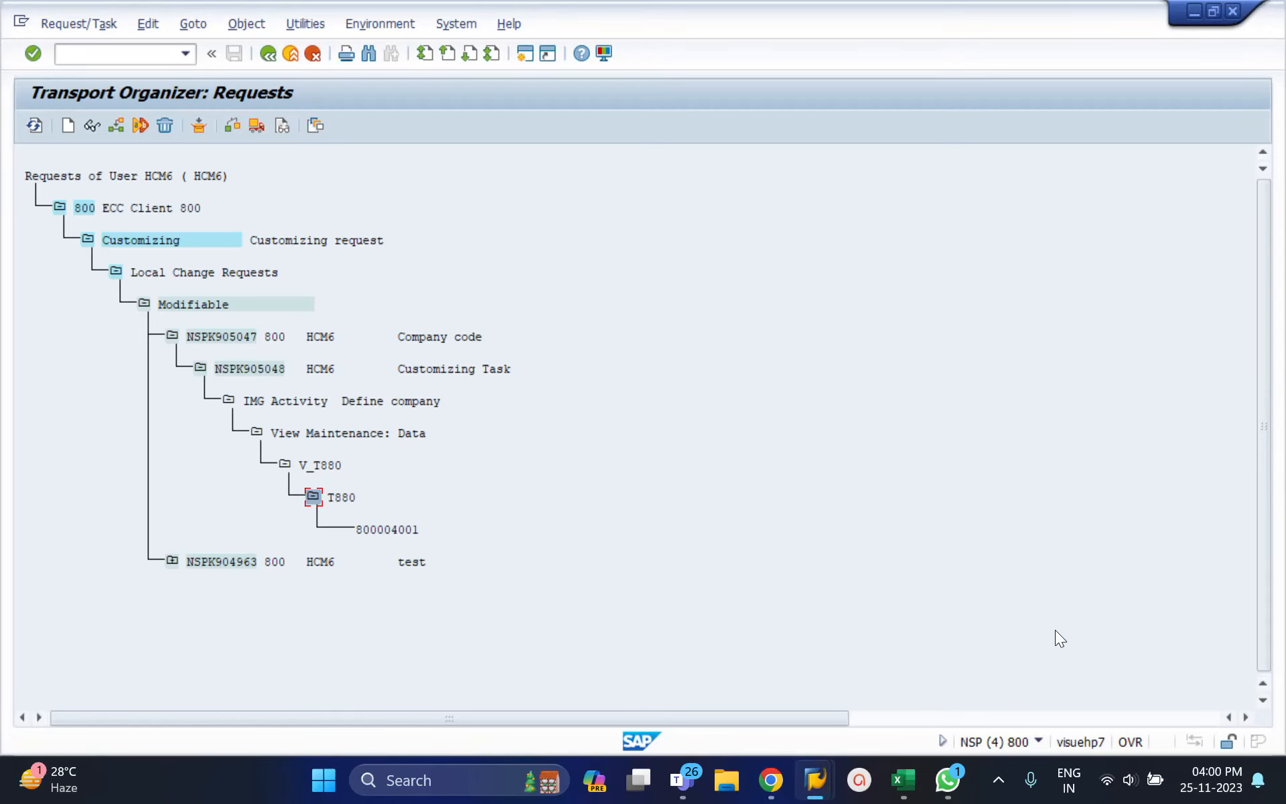
left_click(997, 782)
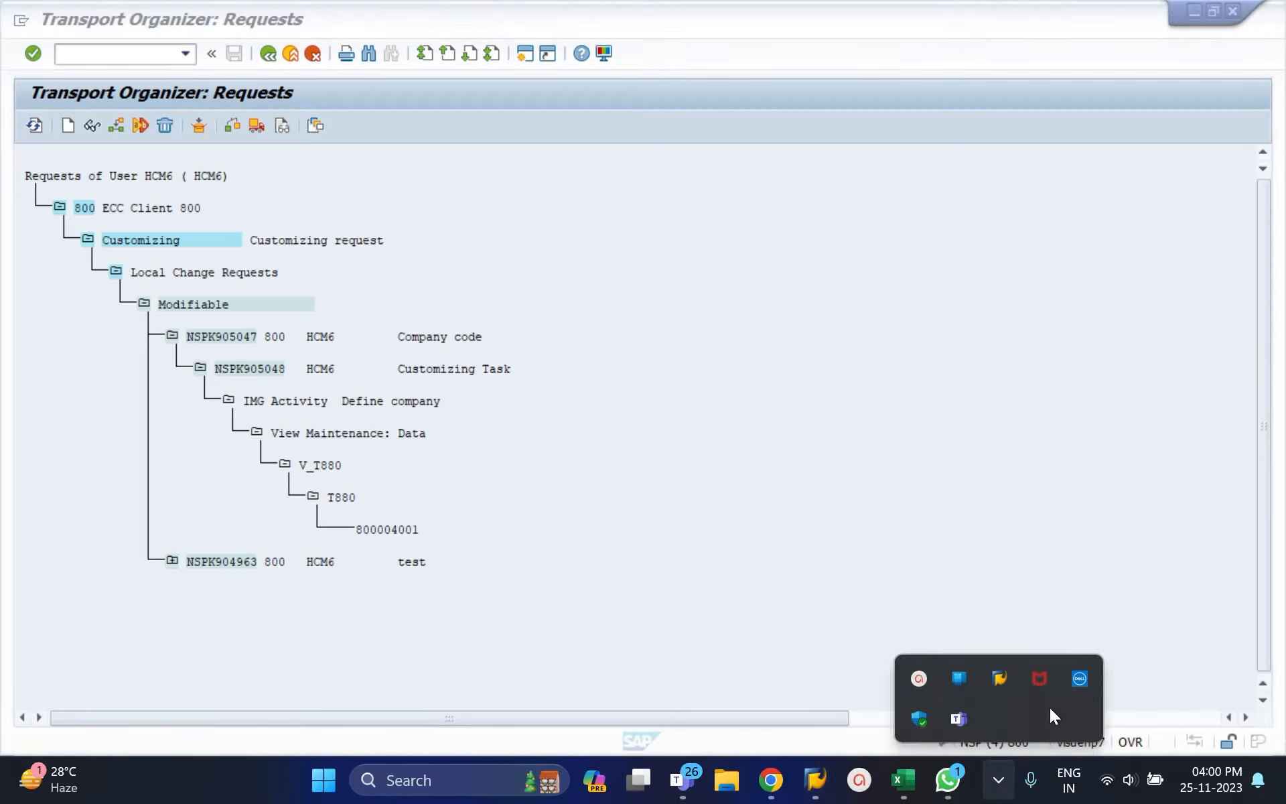
left_click(919, 676)
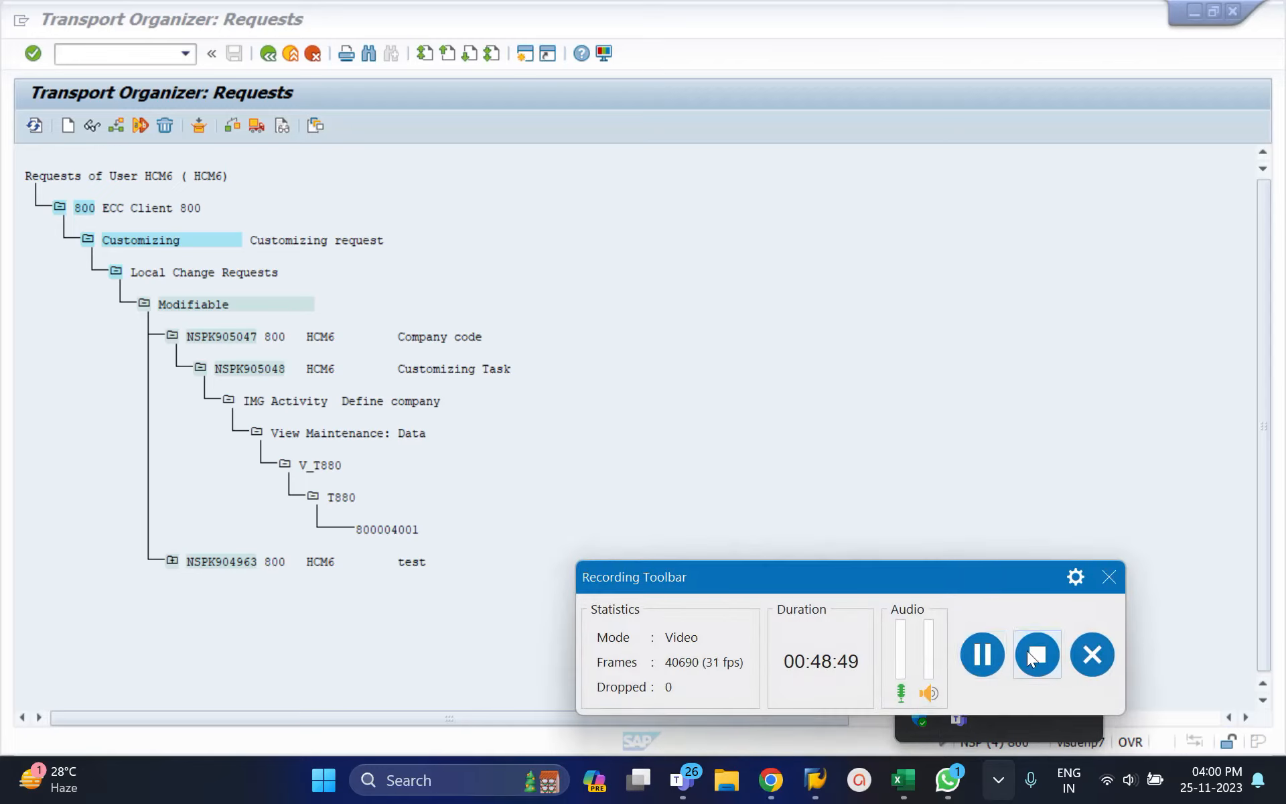